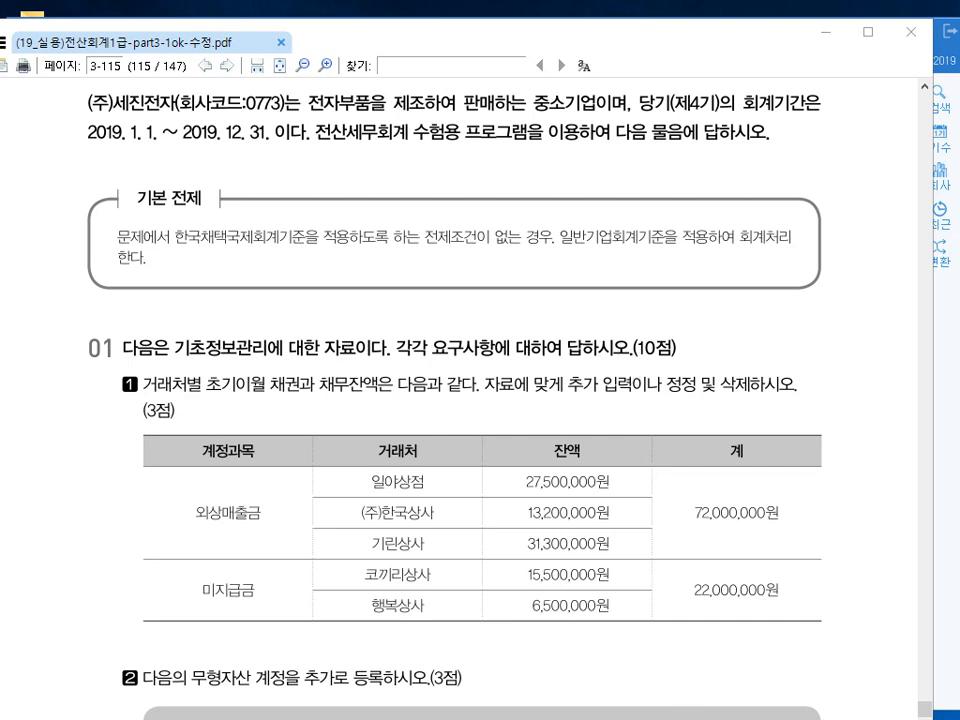
Switch to KcLep and open 거래처별초기이월 for the prior-period balances by business partner.
click(952, 549)
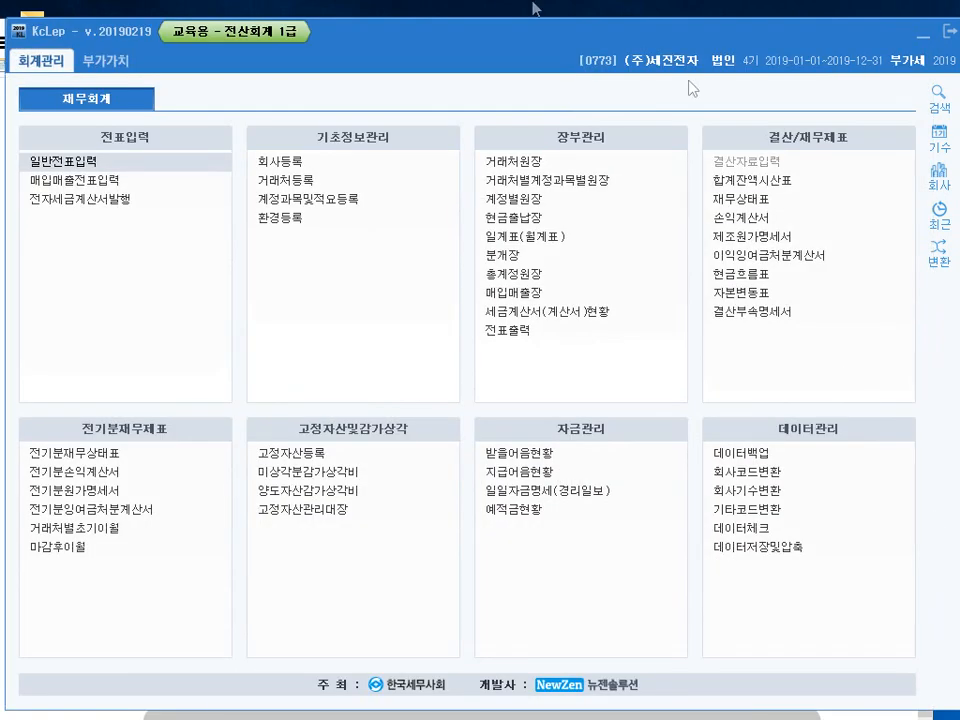
drag(487, 50, 479, 52)
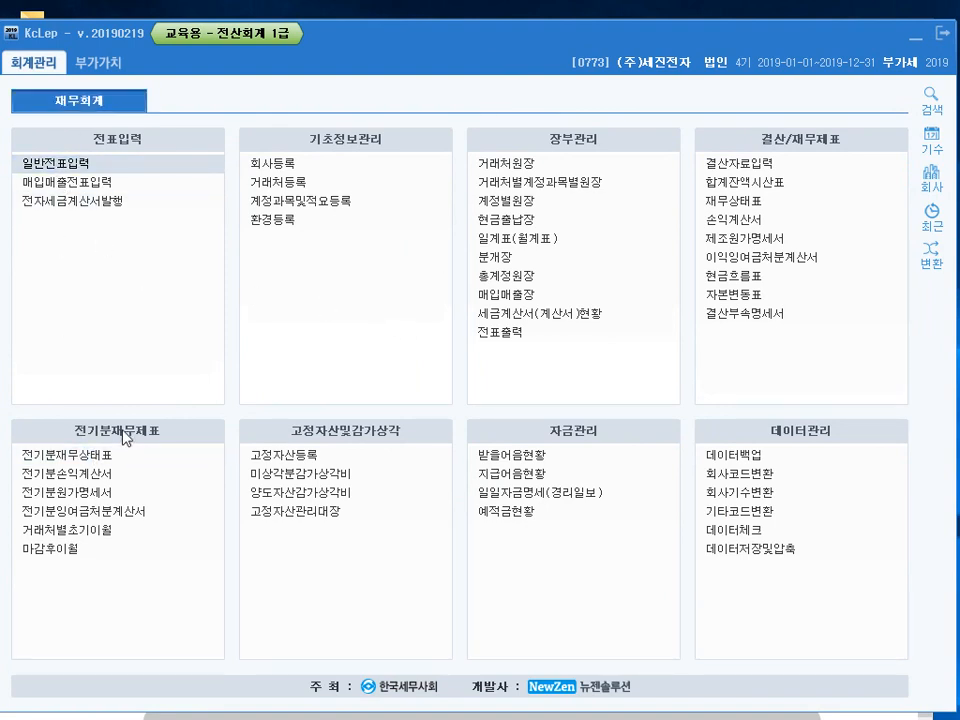
click(73, 533)
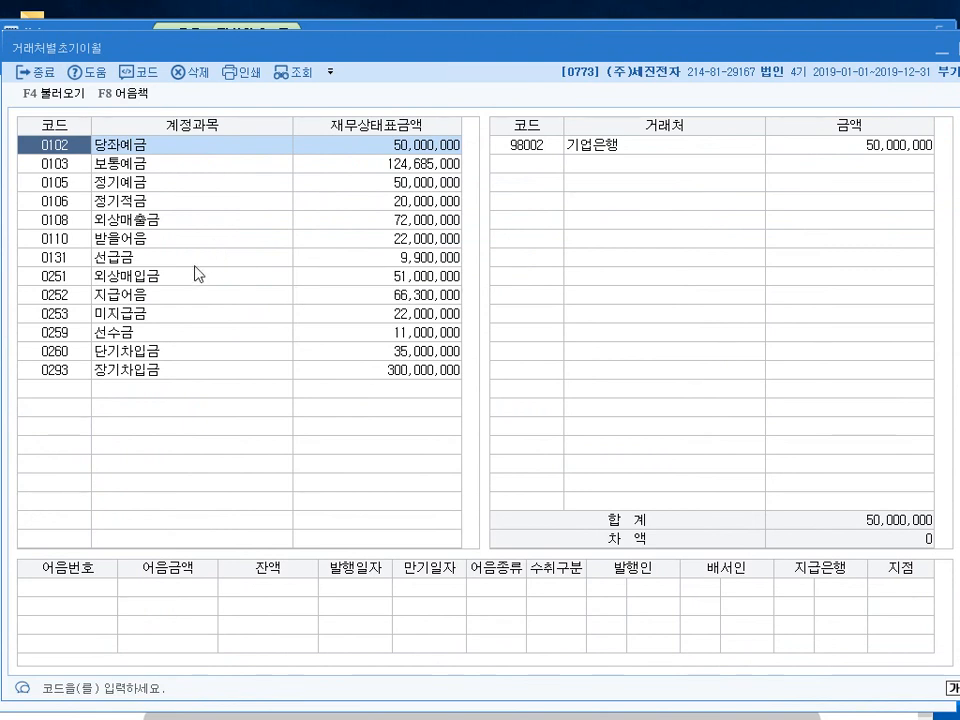
Under 외상매출금, set the carried-forward balance of (주)한국상사 to 13,200,000.
click(155, 226)
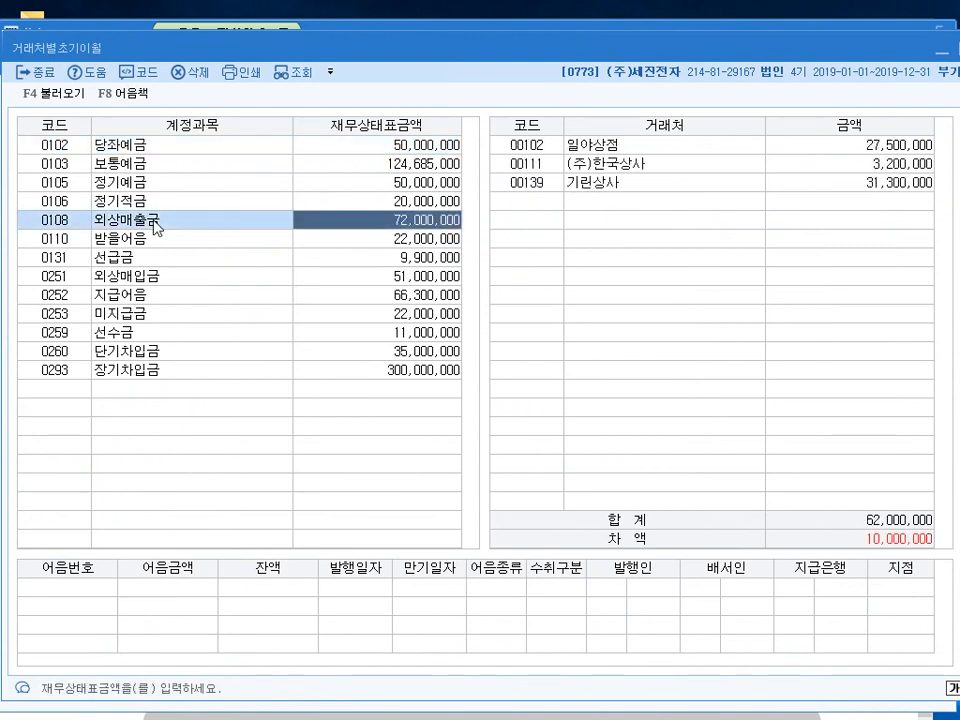
key(Return)
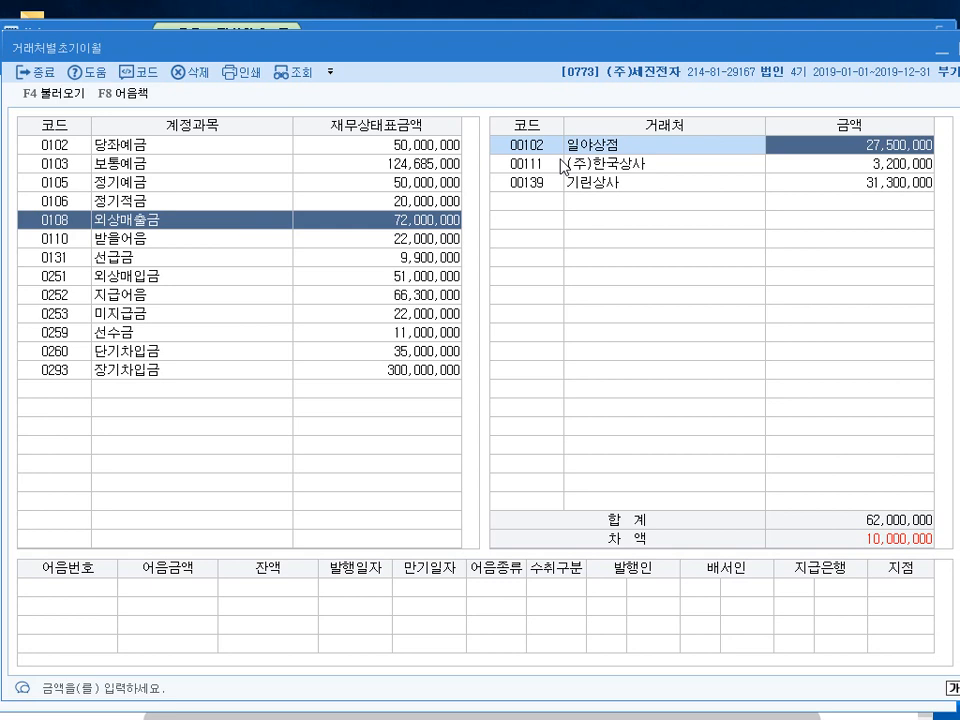
key(Return)
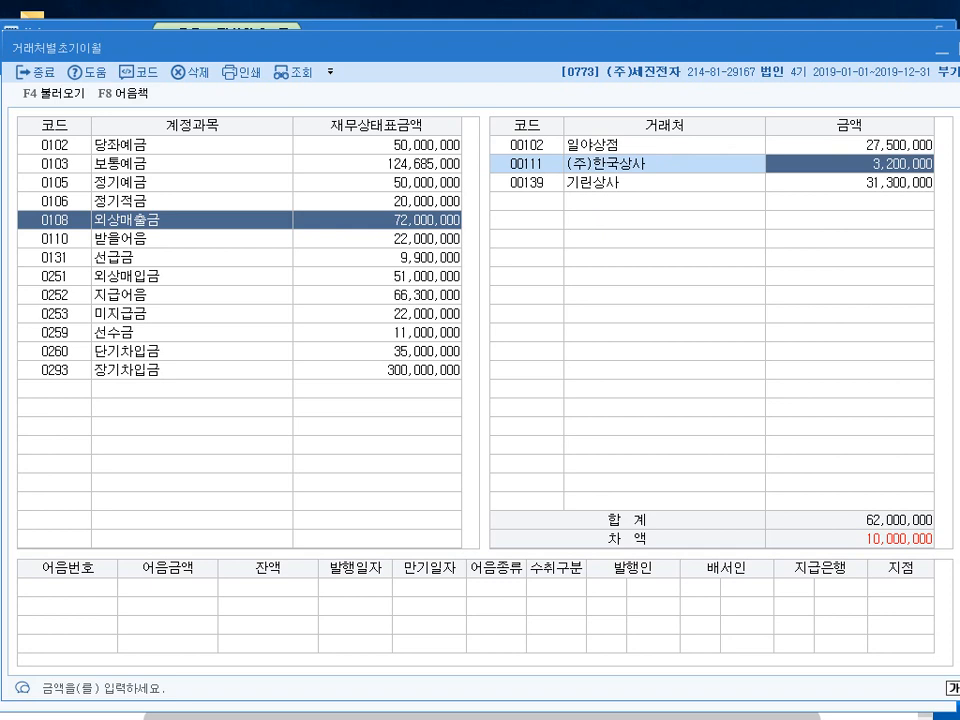
text(13200000)
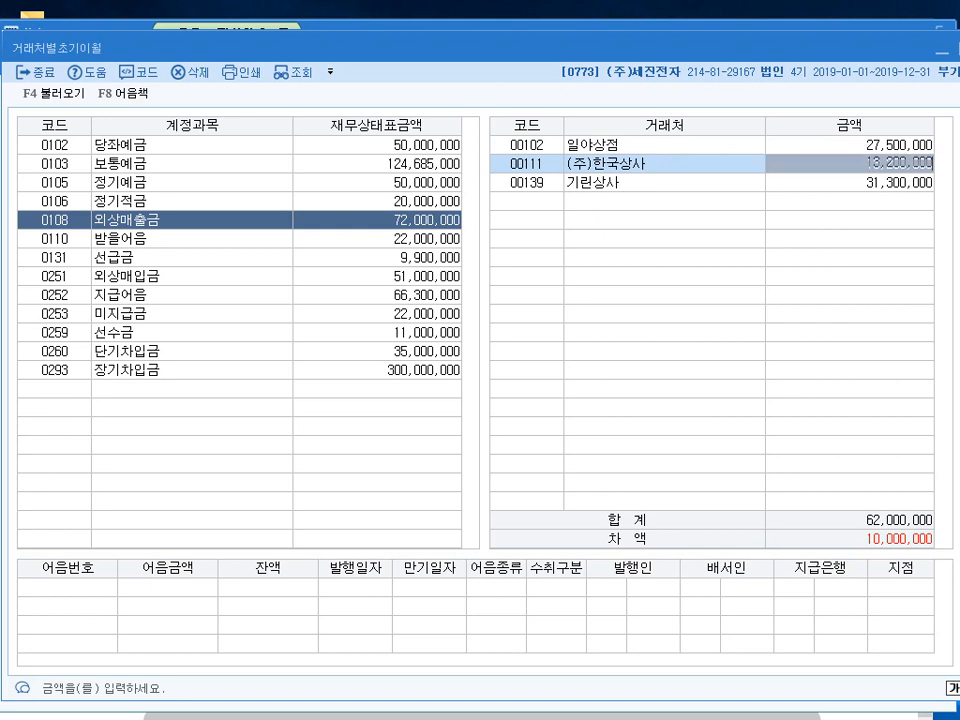
key(Return)
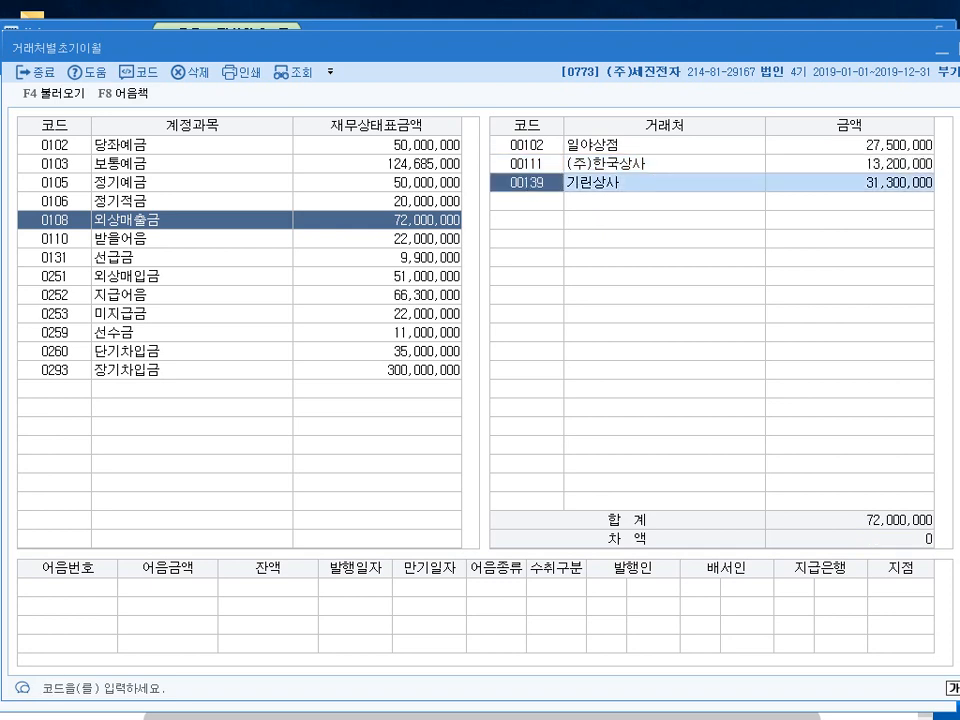
key(Return)
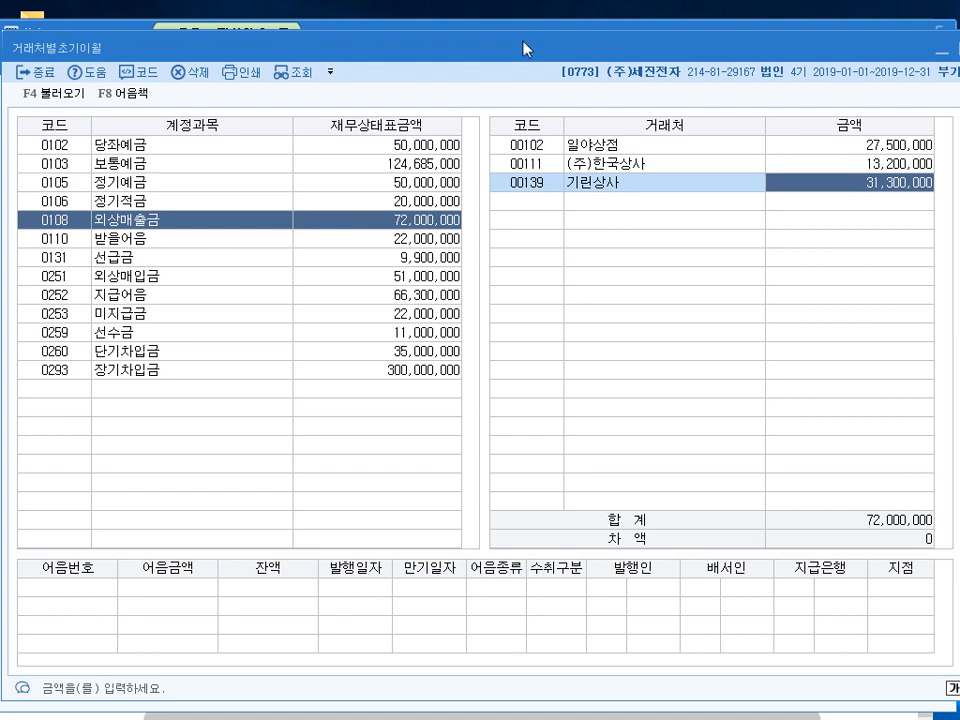
drag(514, 45, 507, 43)
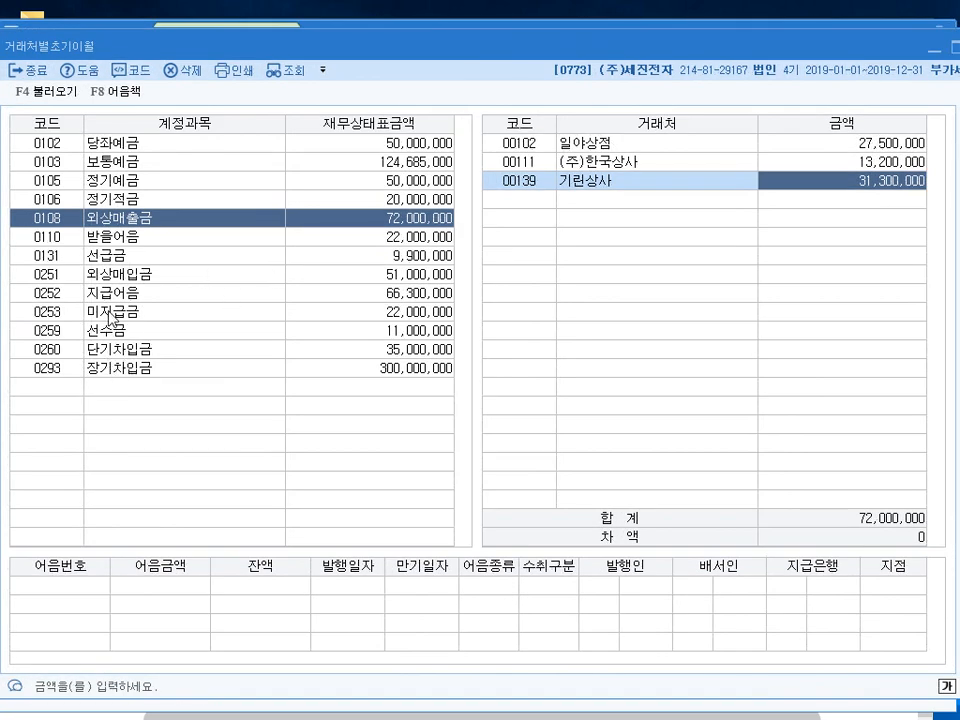
Under 미지급금, look up 코끼리상사 and add it as a new partner row below 행복상사.
click(180, 311)
click(517, 146)
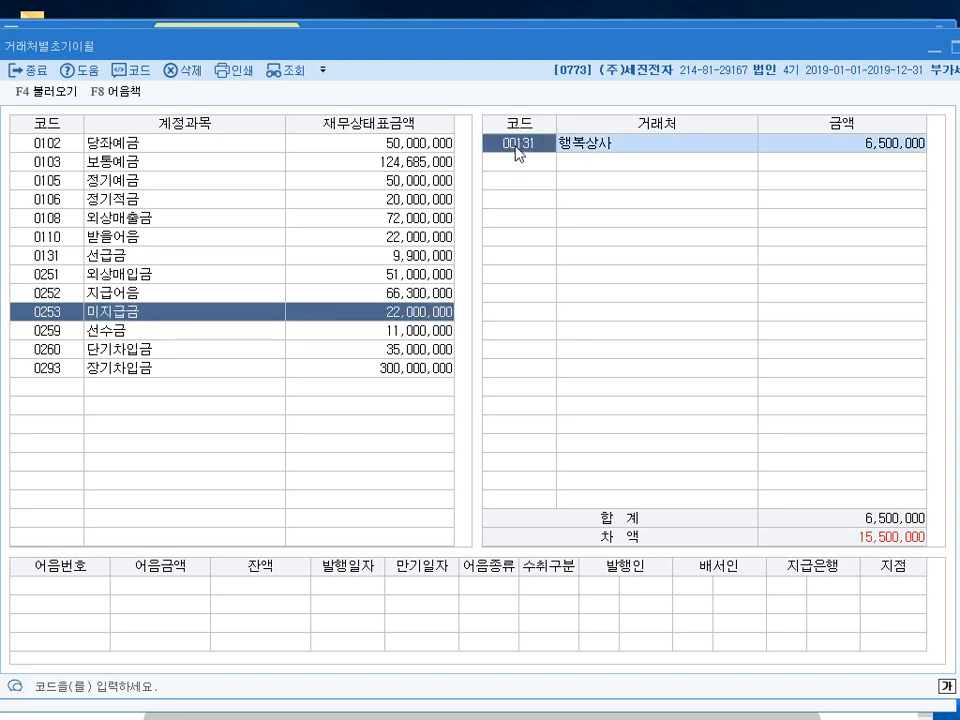
key(Return)
key(Return)
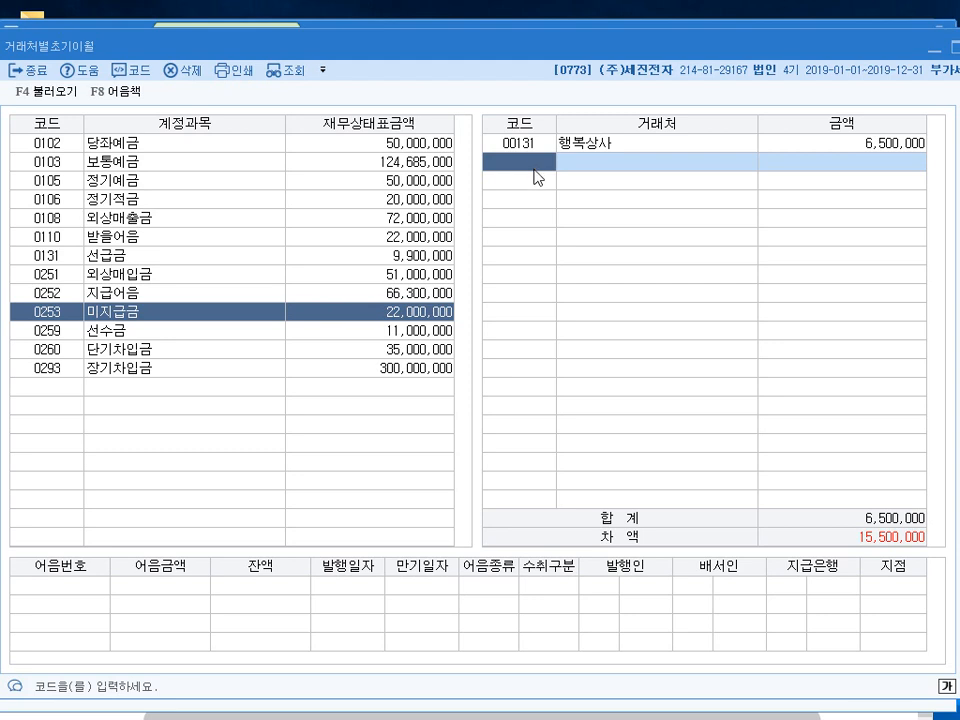
click(140, 71)
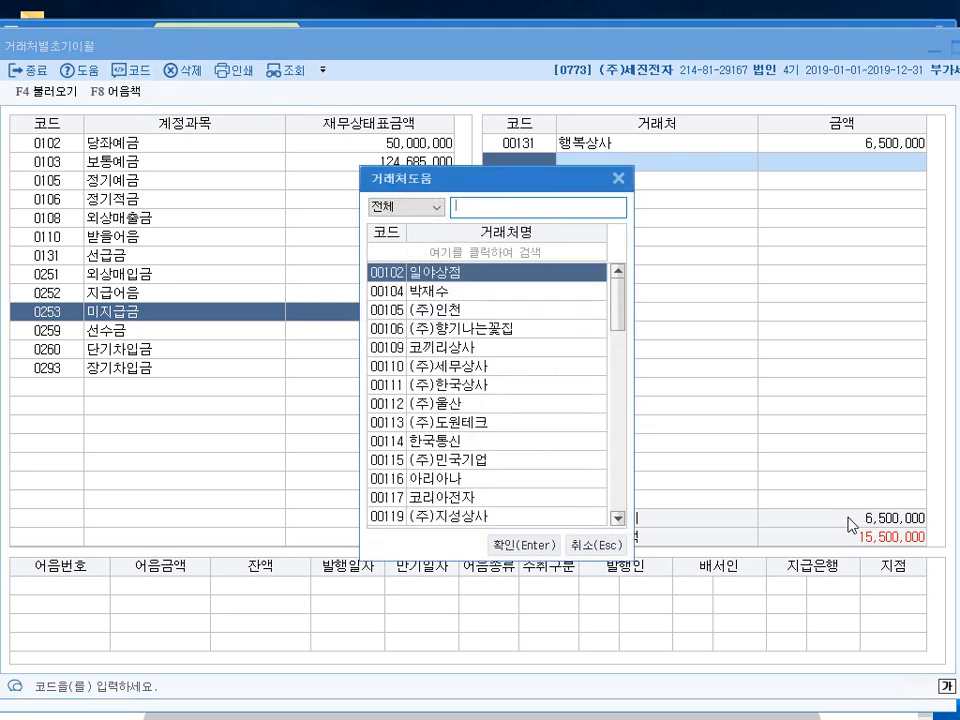
text(코)
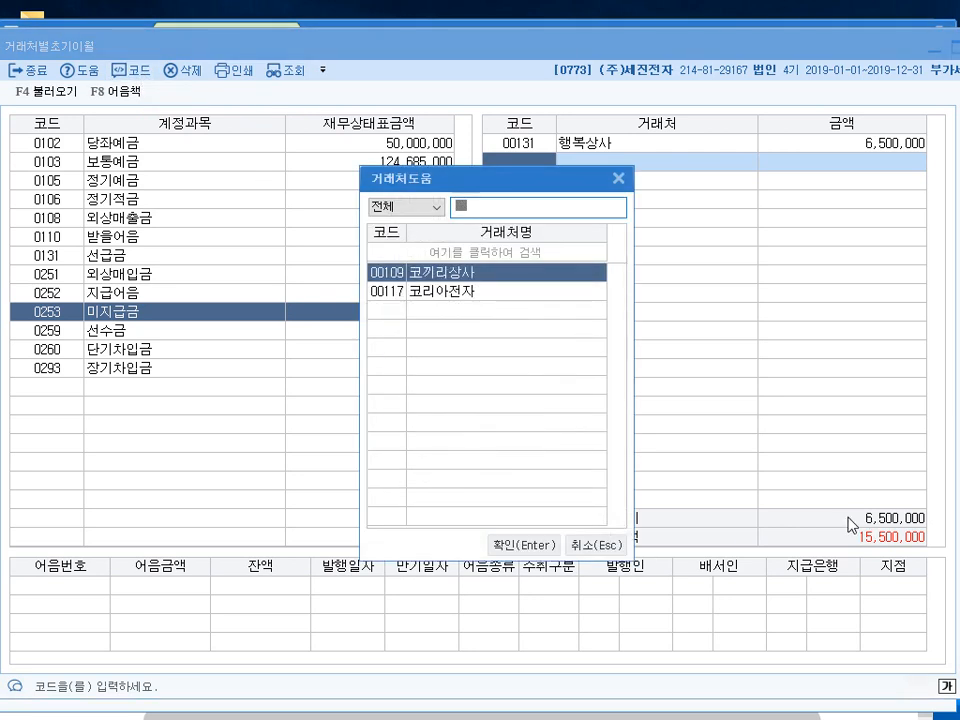
text(ㄱ)
key(Menu)
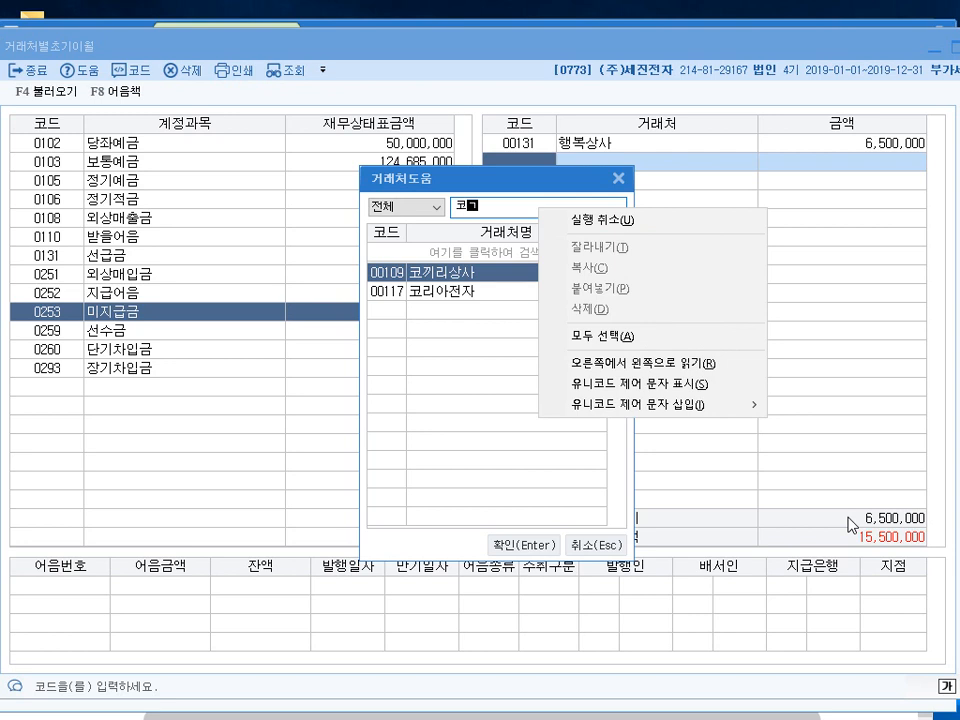
key(Escape)
key(BackSpace)
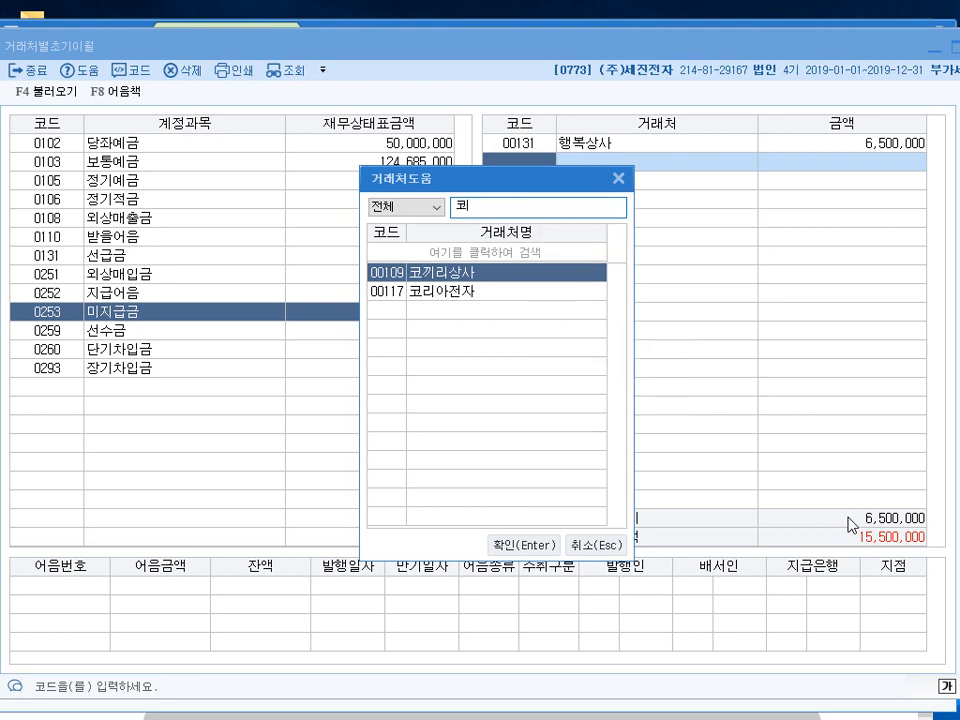
text(끼)
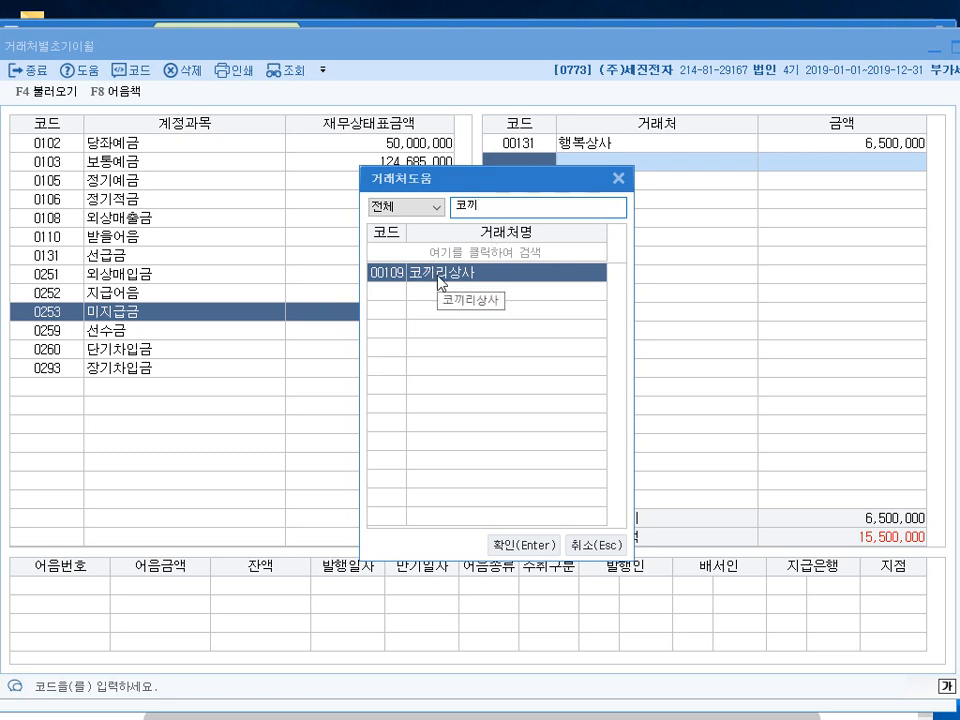
click(548, 545)
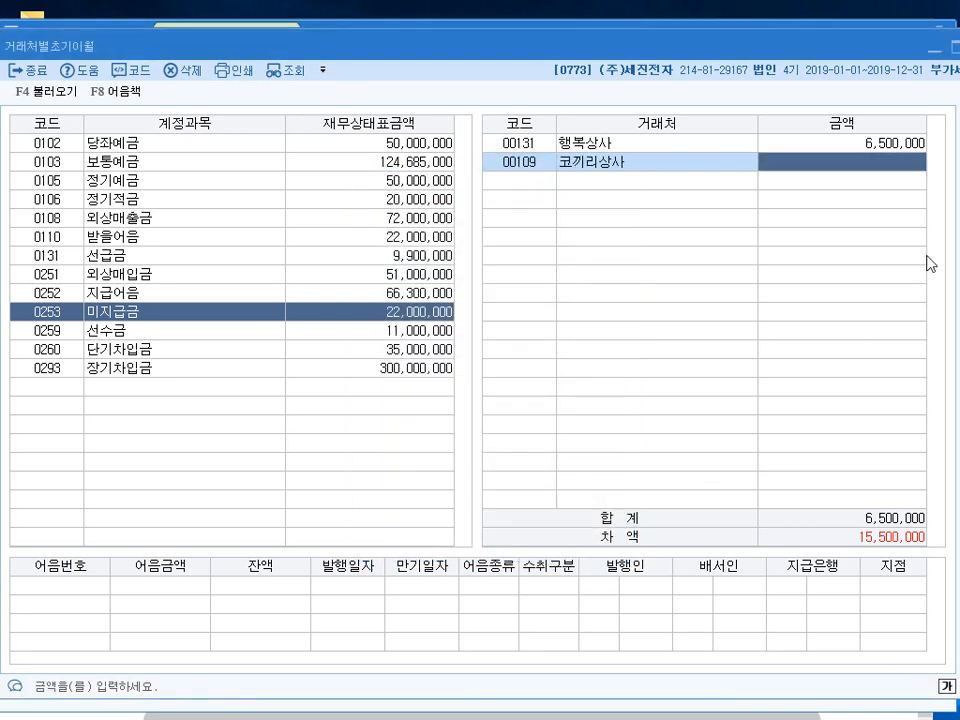
Set the 미지급금 balance of 코끼리상사 to 15,500,000 and close 거래처별초기이월.
text(15500000)
key(Return)
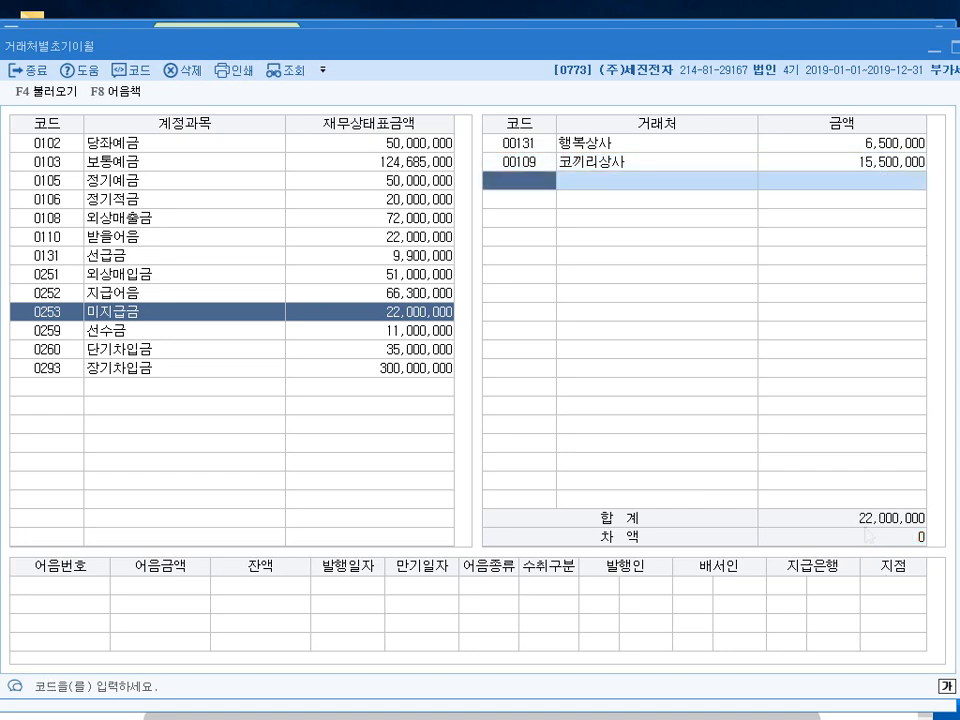
drag(909, 39, 902, 38)
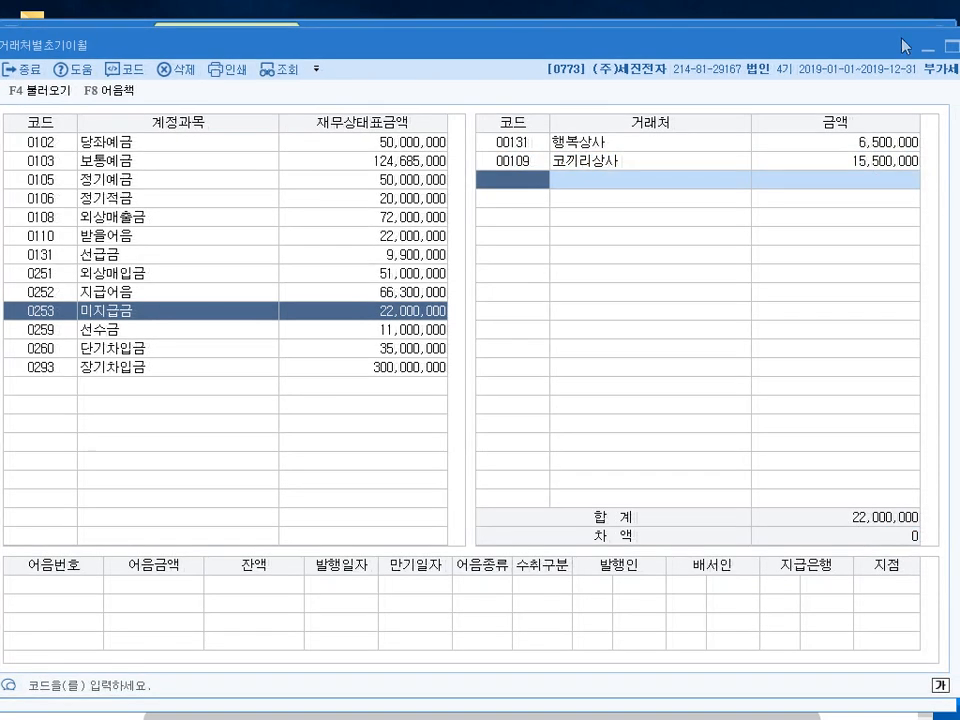
key(Escape)
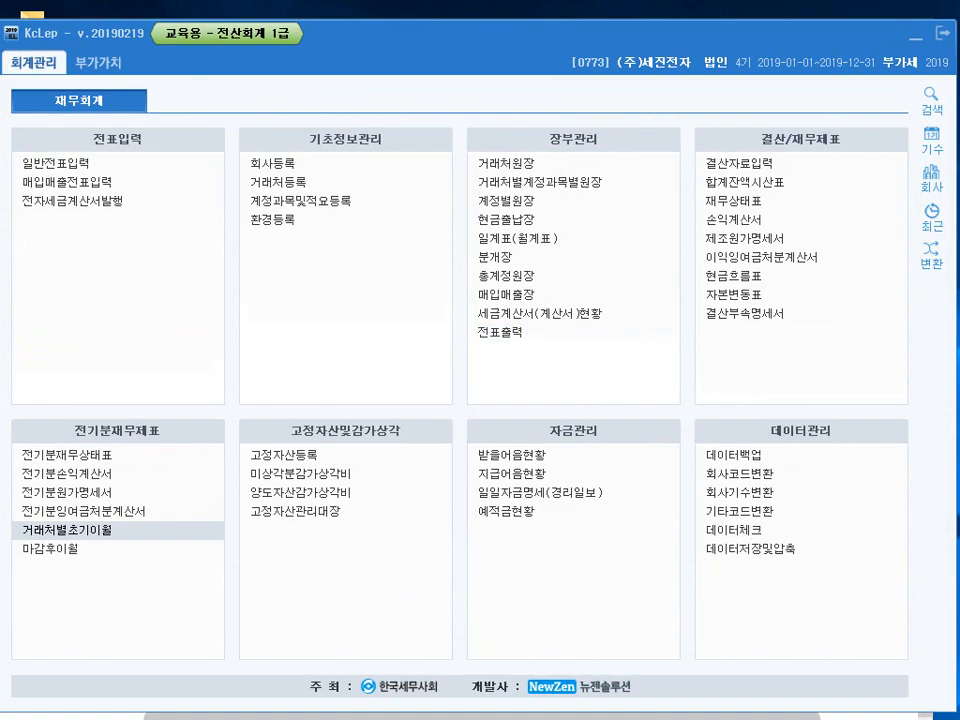
Read question 2 in the exam PDF, then return to KcLep and open 계정과목및적요등록.
key(alt+Tab)
scroll(490, 506, down, 5)
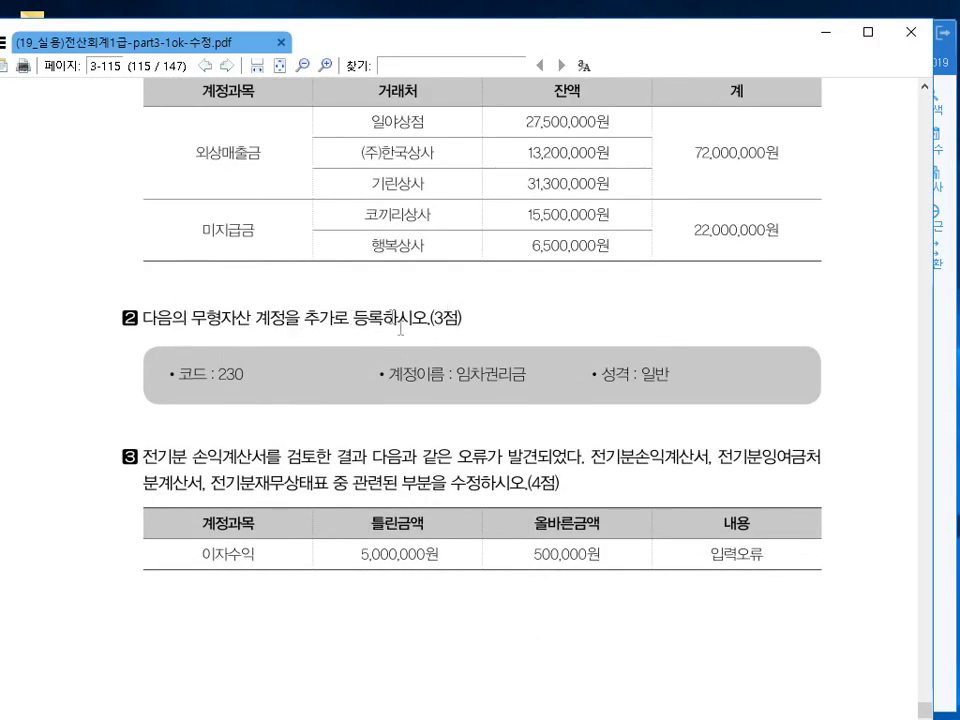
key(alt+Tab)
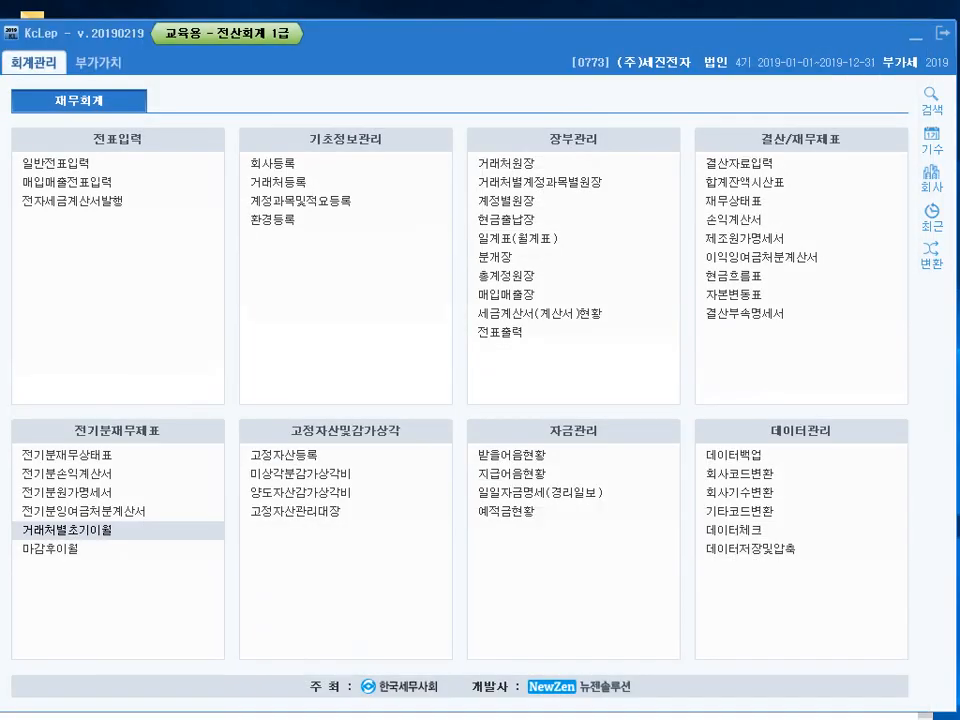
click(328, 201)
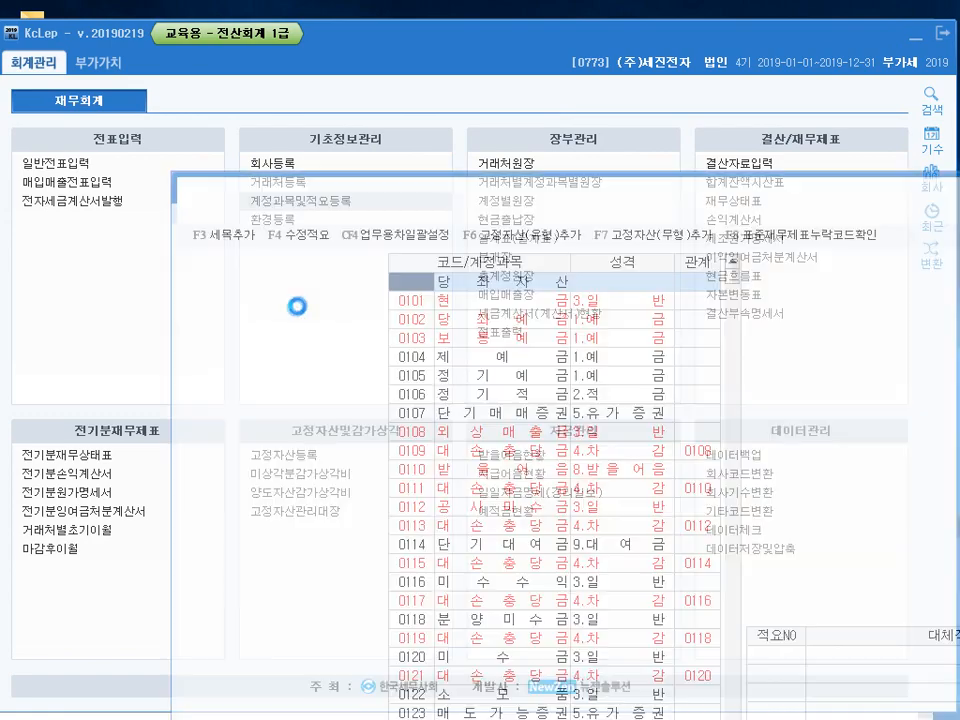
drag(421, 183, 248, 95)
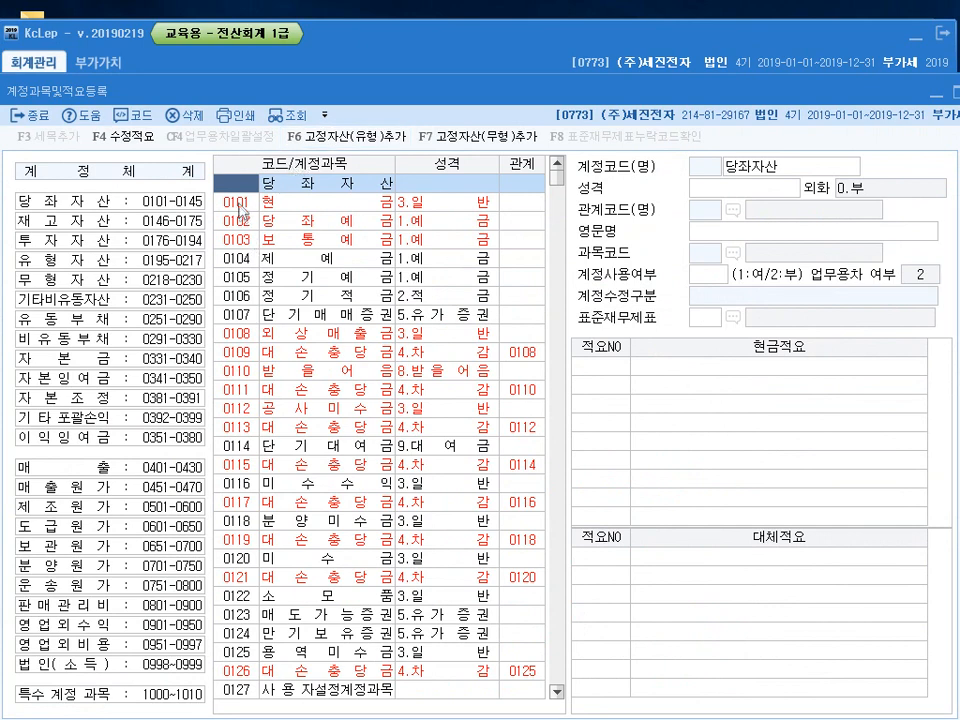
Find account code 230 among the intangible assets and name the account 임차권리금.
click(240, 205)
text(230)
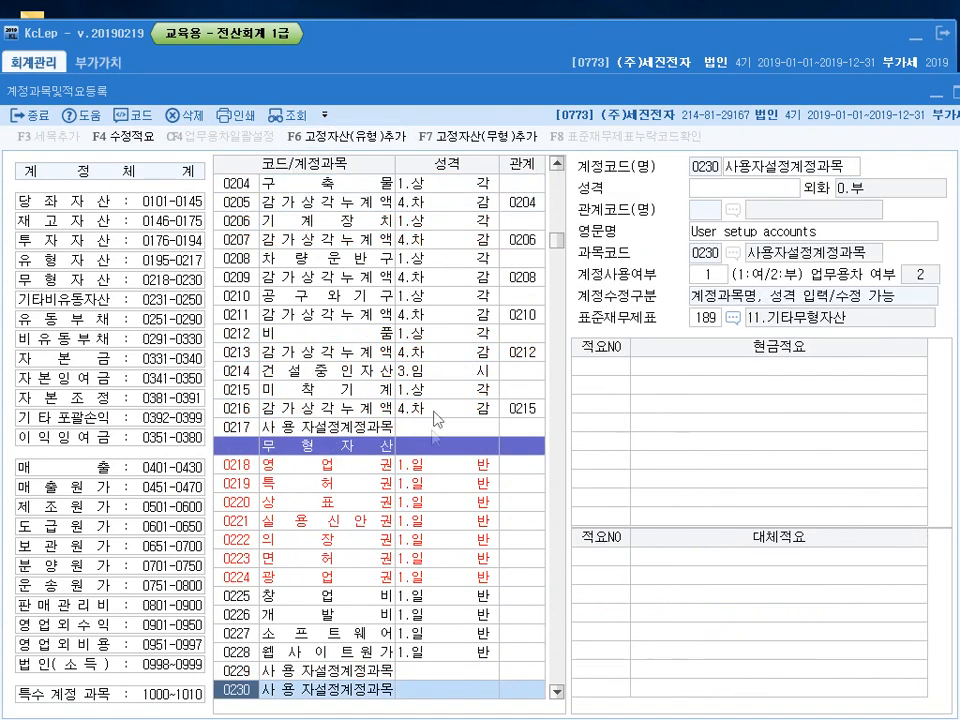
scroll(264, 420, down, 5)
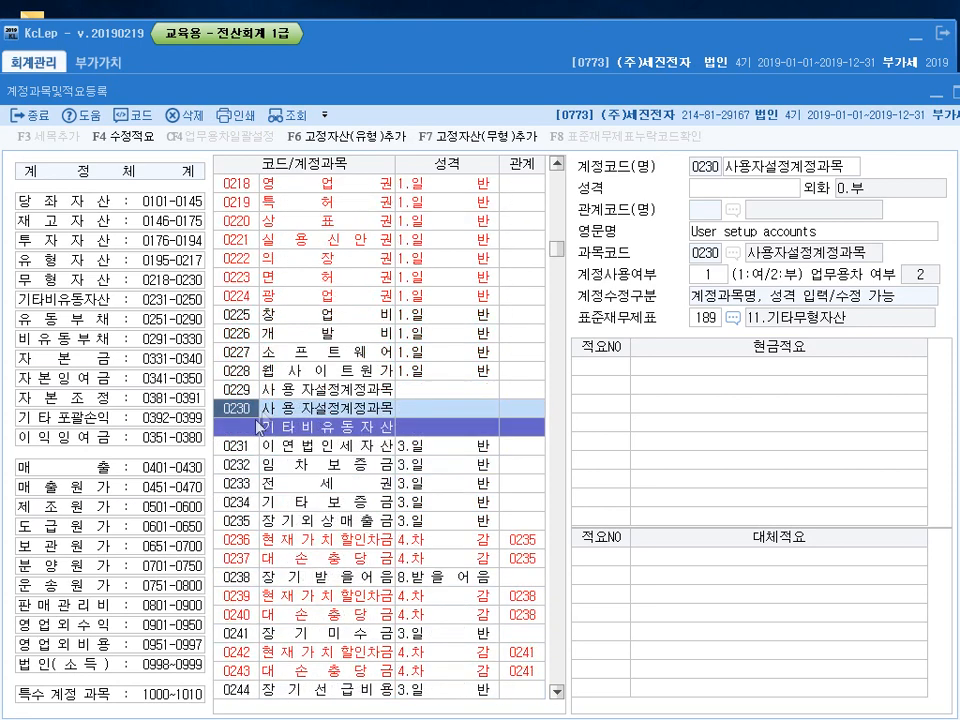
click(763, 172)
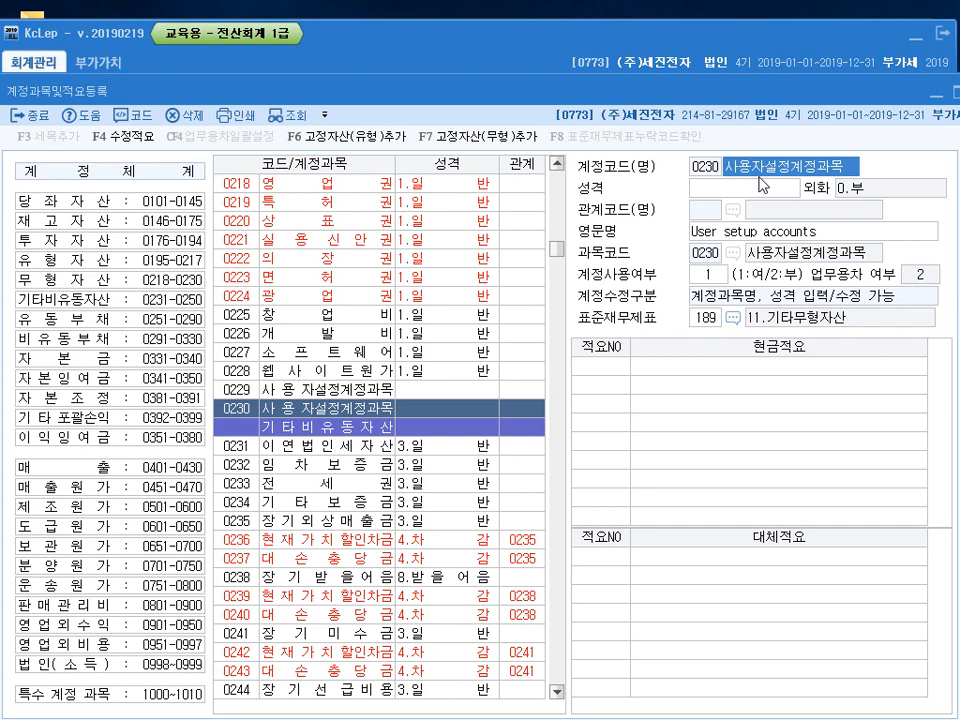
text(임ㅊ)
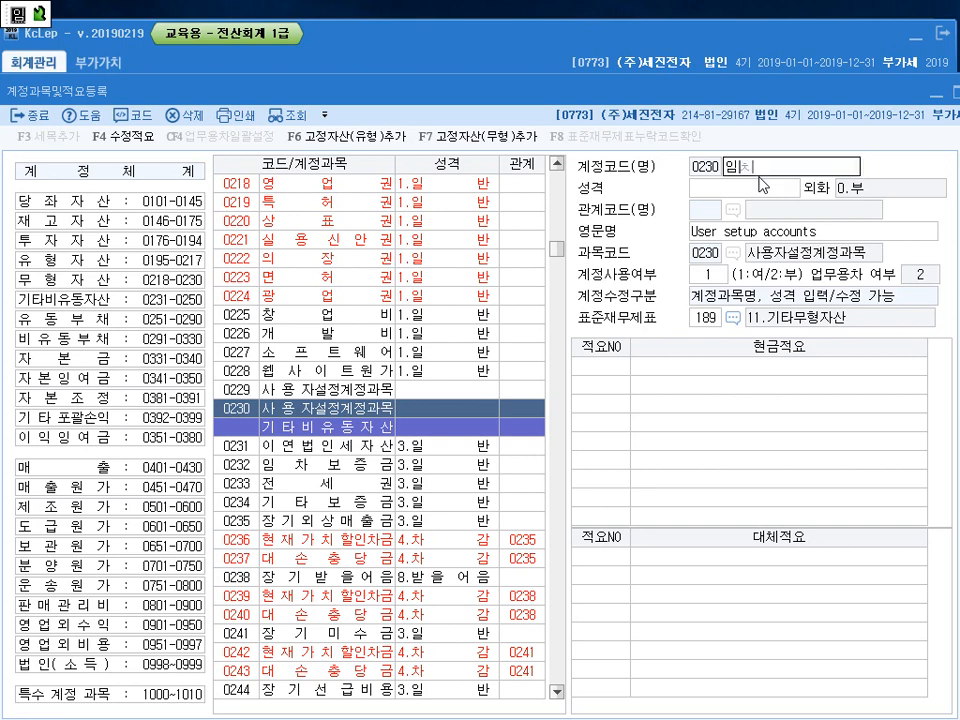
key(Hangul_Hanja)
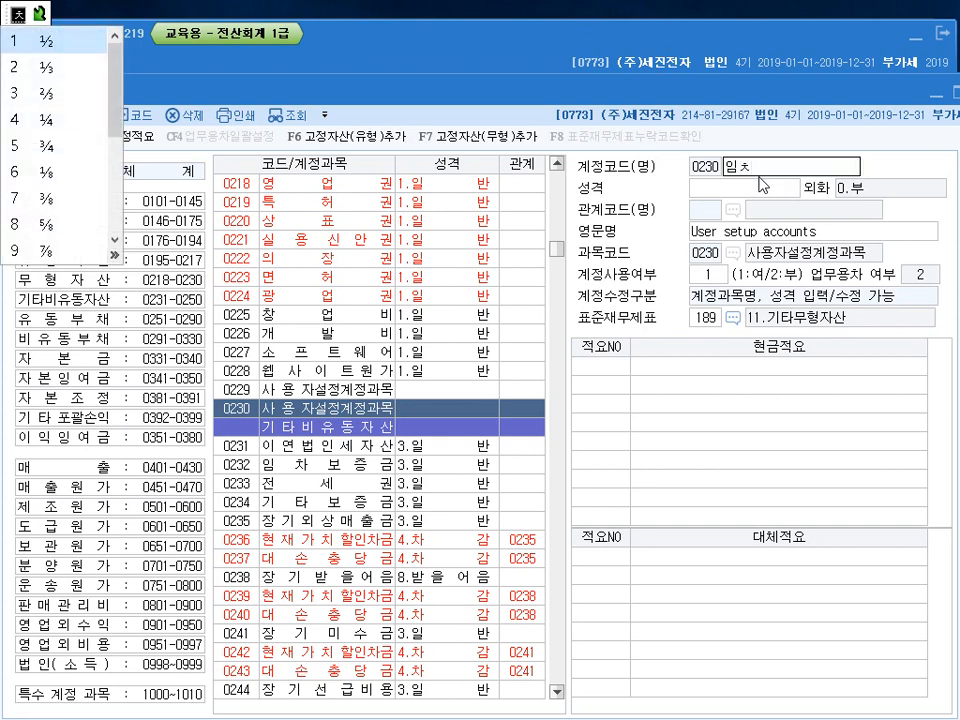
key(Escape)
key(BackSpace)
text(차권리금)
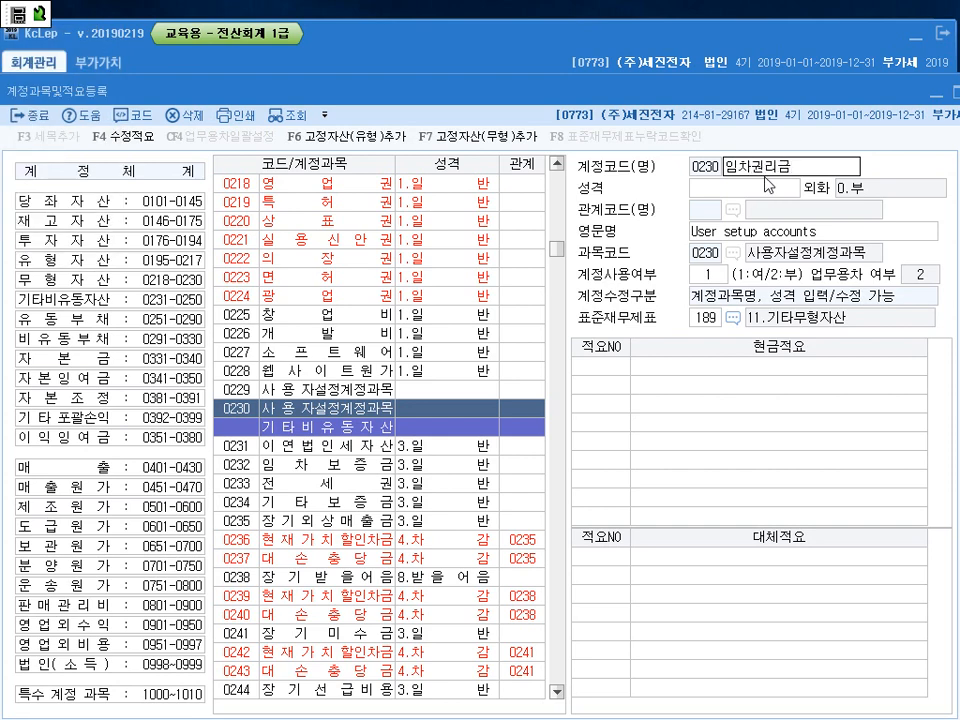
key(Return)
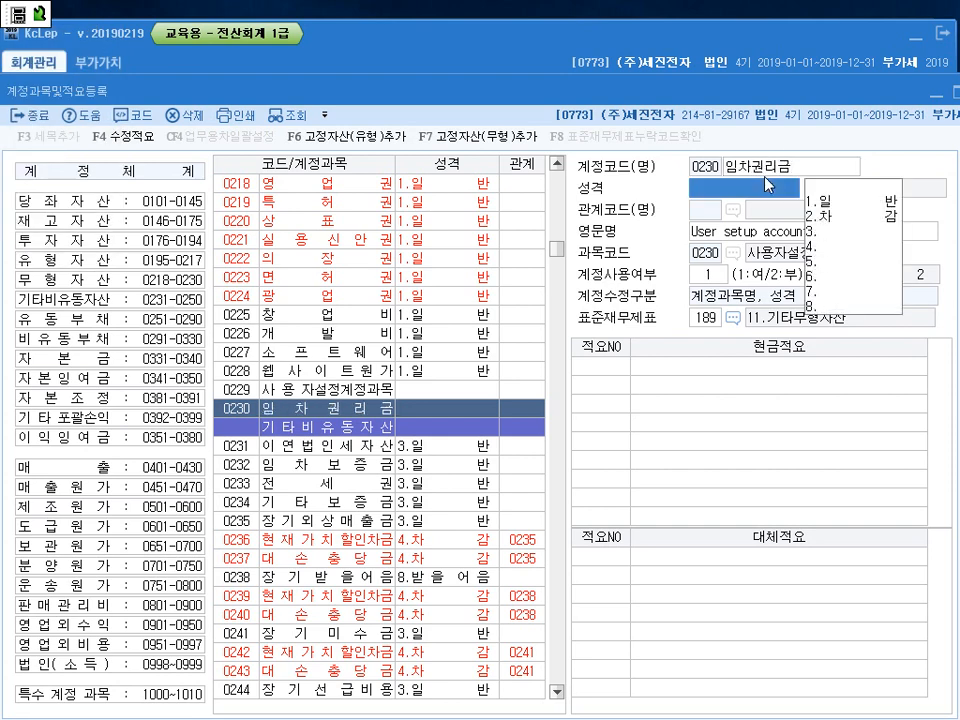
Set the 성격 of account 0230 임차권리금 to 1.일반.
click(838, 203)
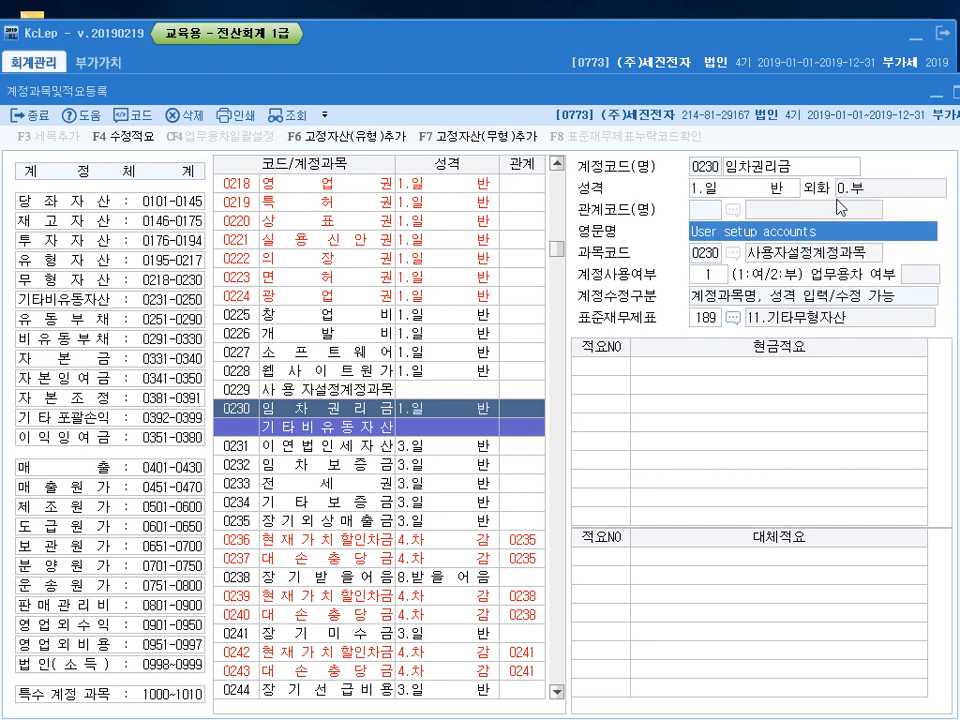
click(795, 170)
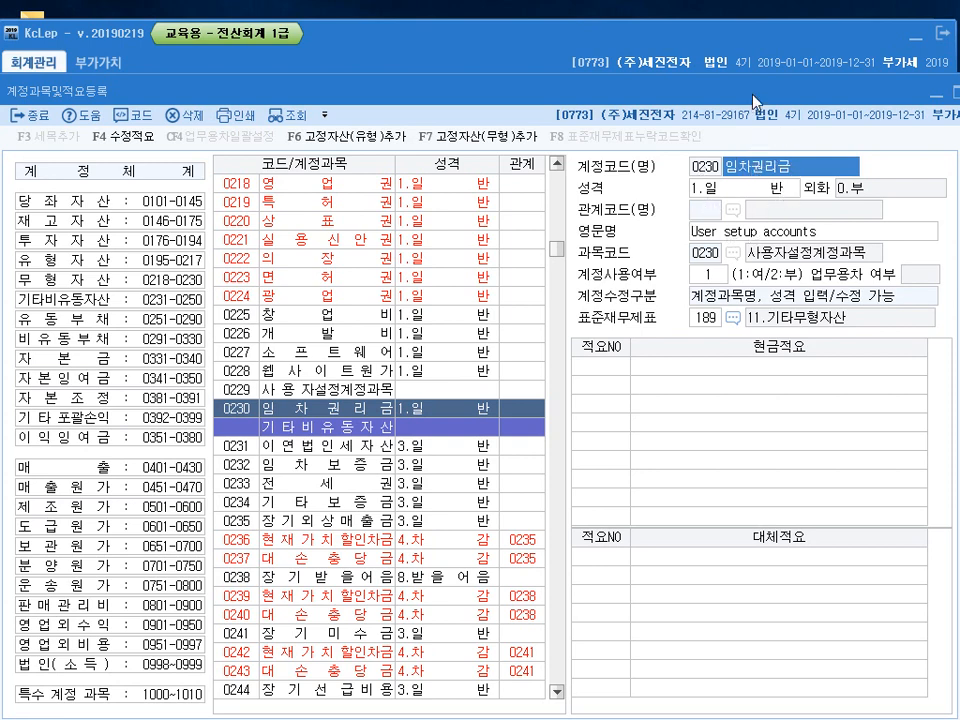
drag(748, 94, 744, 94)
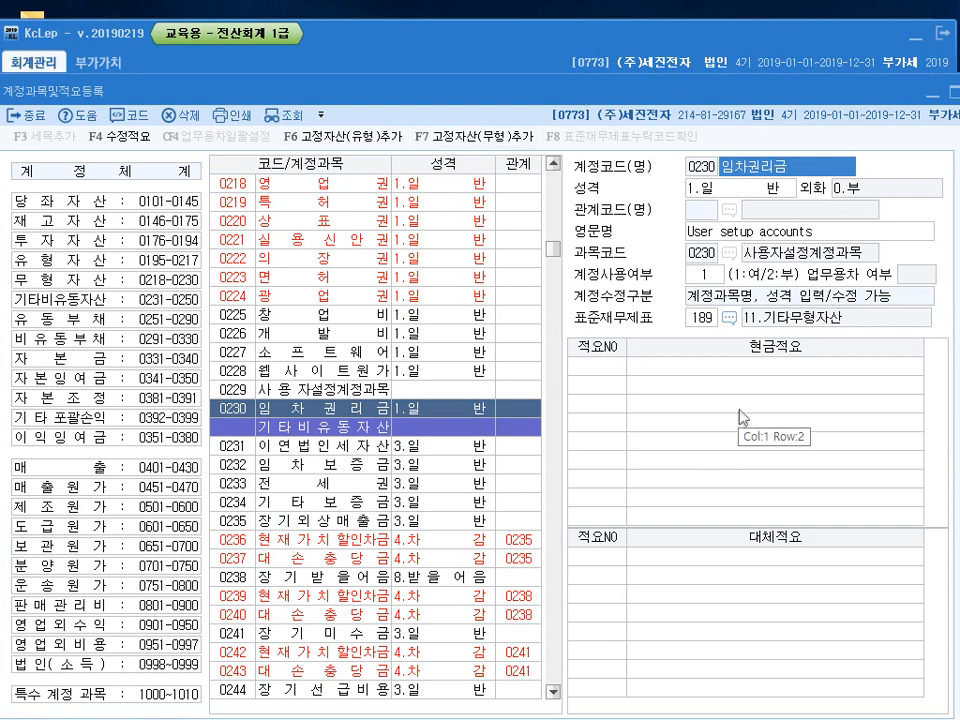
Close 계정과목및적요등록, read question 3 in the exam PDF, and return to KcLep.
drag(730, 91, 728, 81)
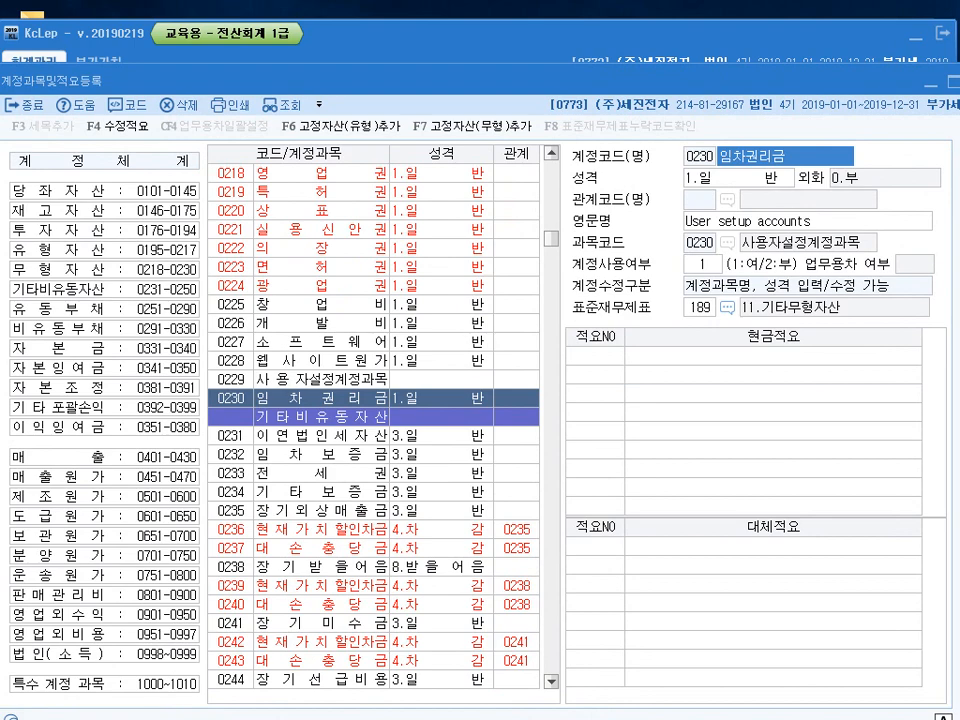
click(958, 81)
click(706, 718)
scroll(351, 487, down, 3)
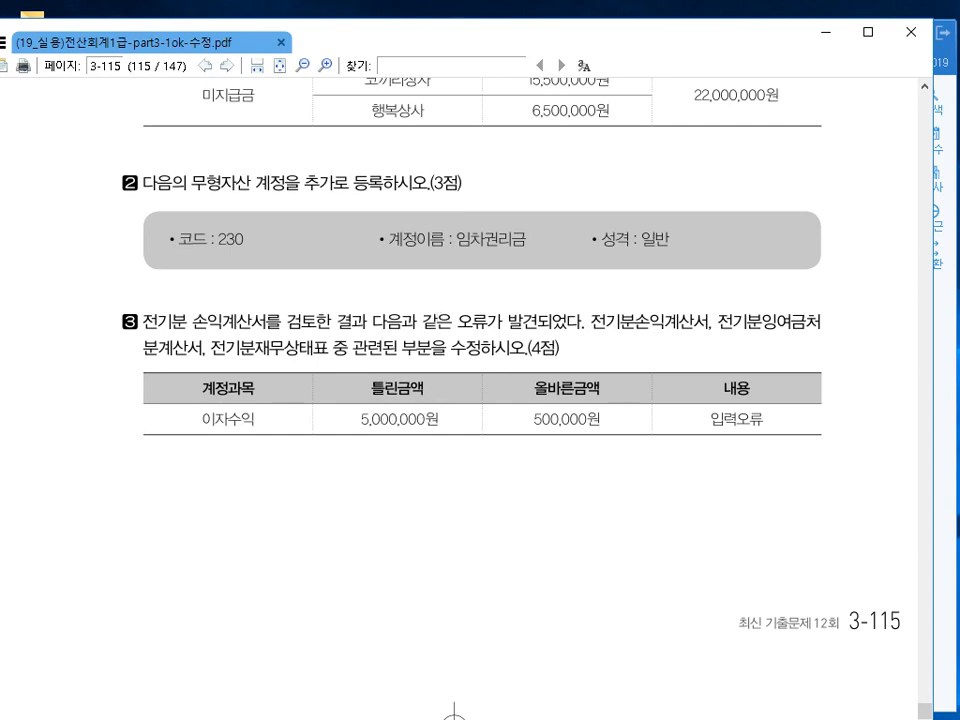
key(alt+Tab)
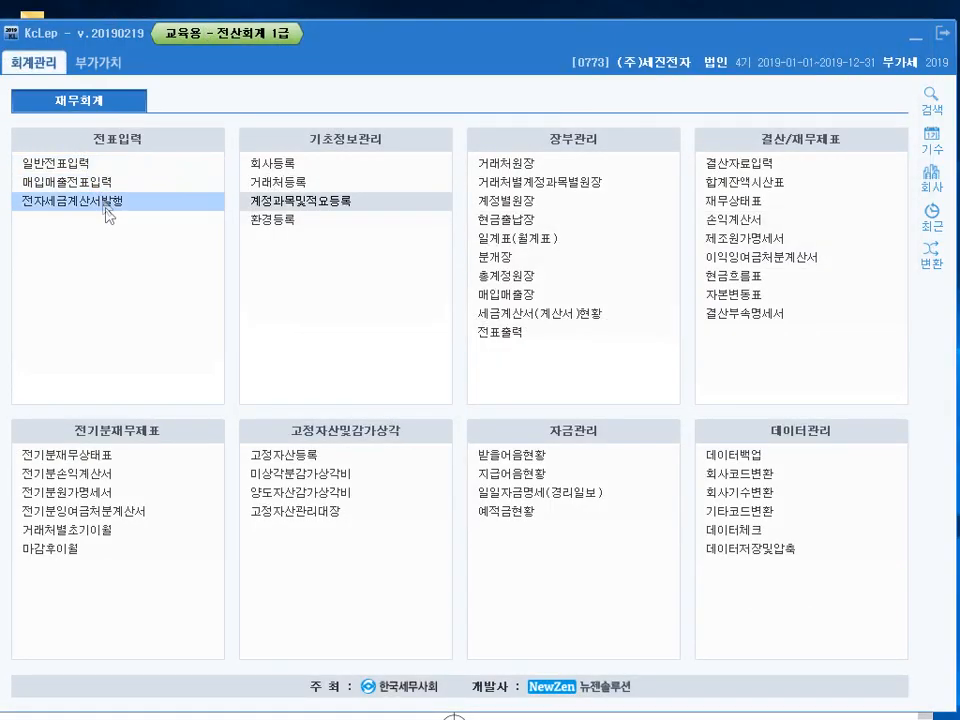
Set the 이자수익 amount to 500,000 in 전기분손익계산서 and close the form.
click(124, 490)
drag(863, 224, 671, 79)
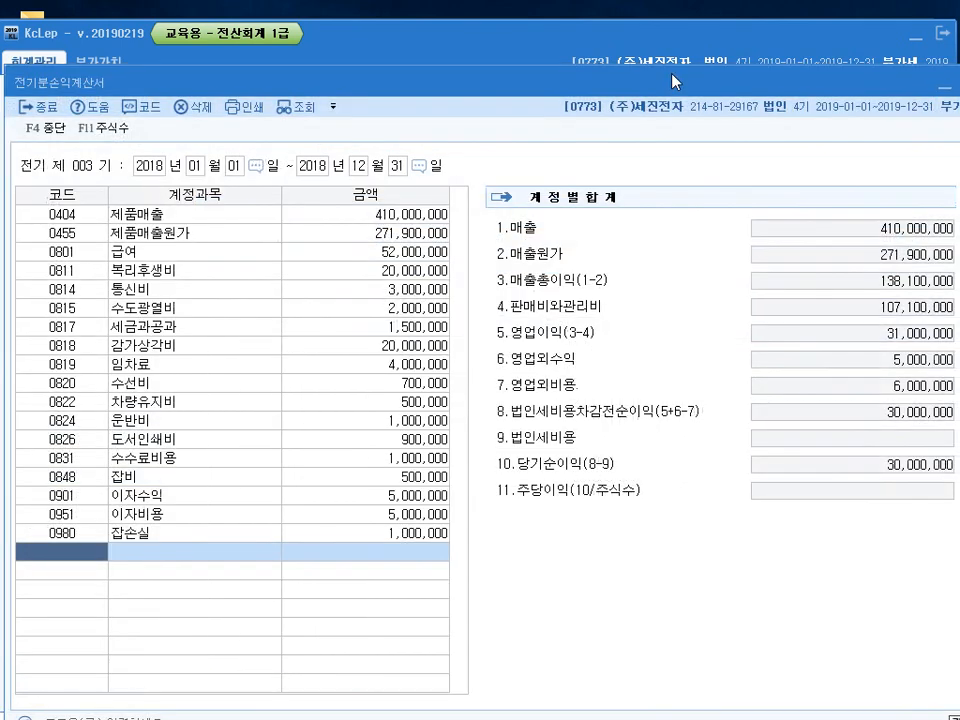
click(400, 495)
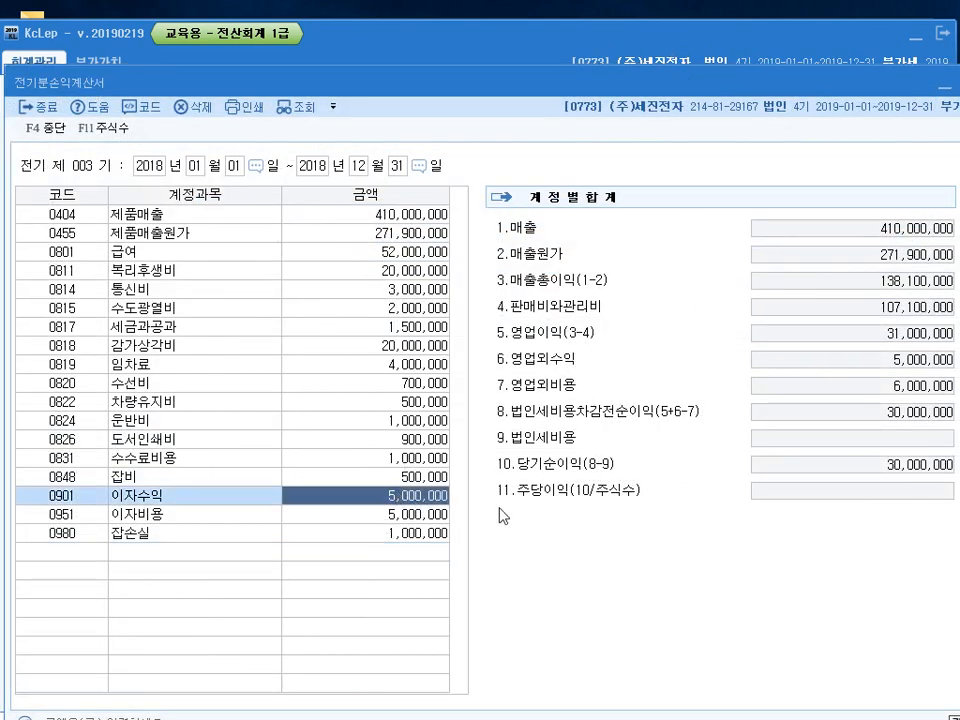
text(500000)
key(Return)
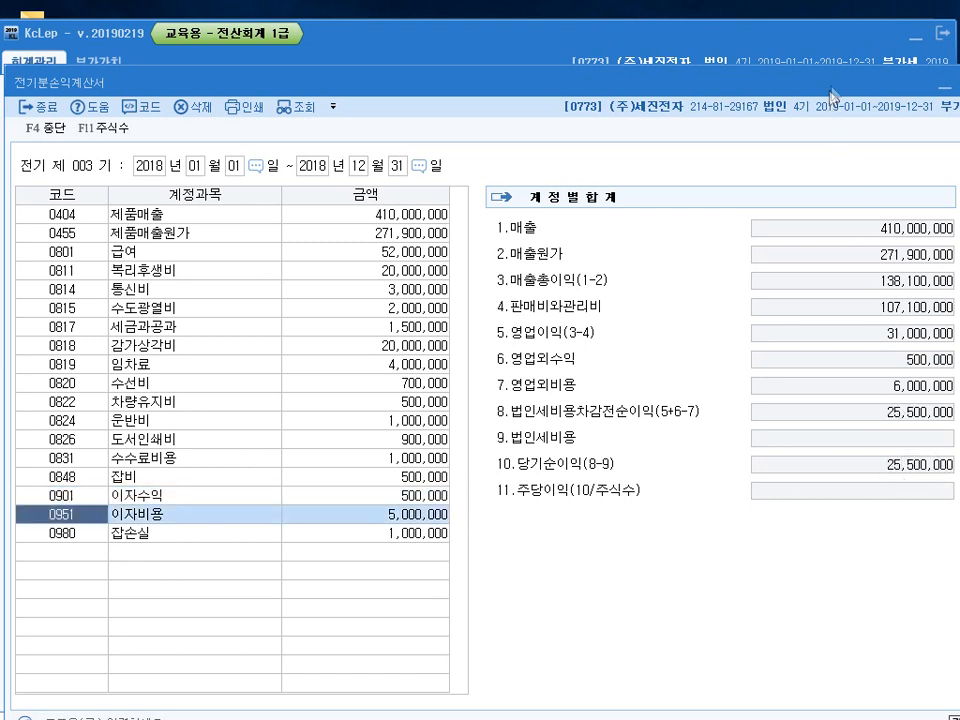
drag(808, 93, 784, 96)
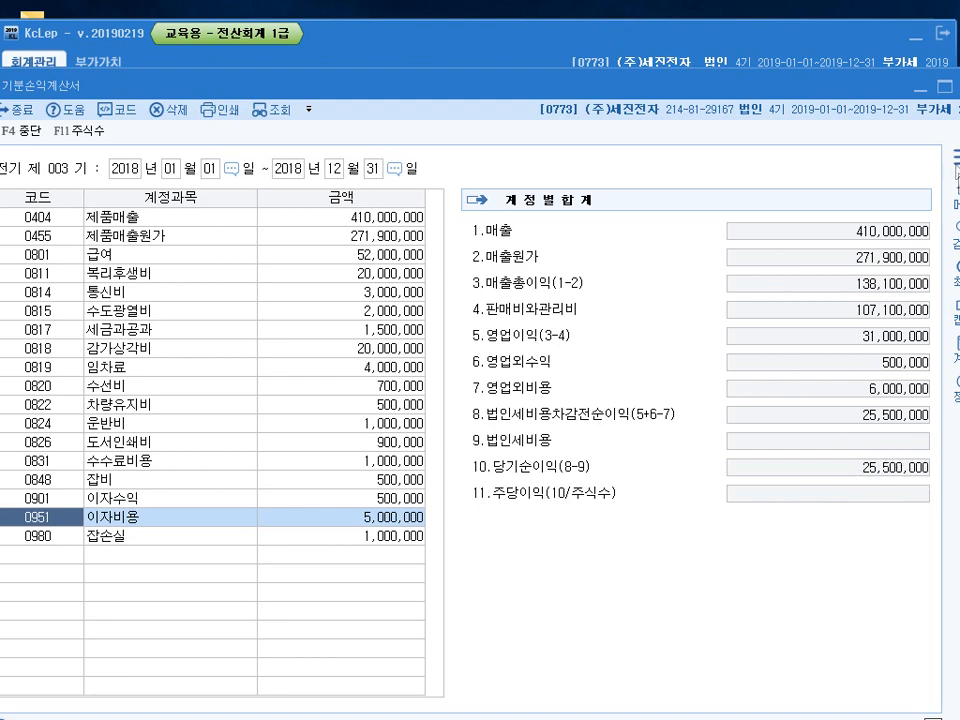
key(Escape)
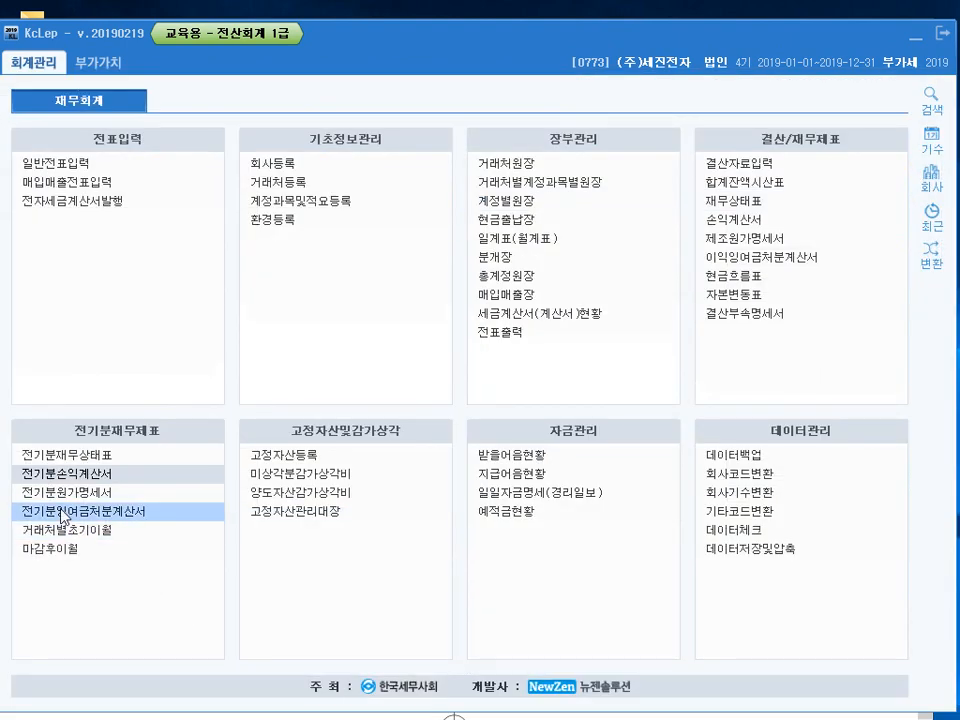
Reload the 당기순이익 figure in 전기분잉여금처분계산서 with 불러오기 and close the form.
click(140, 511)
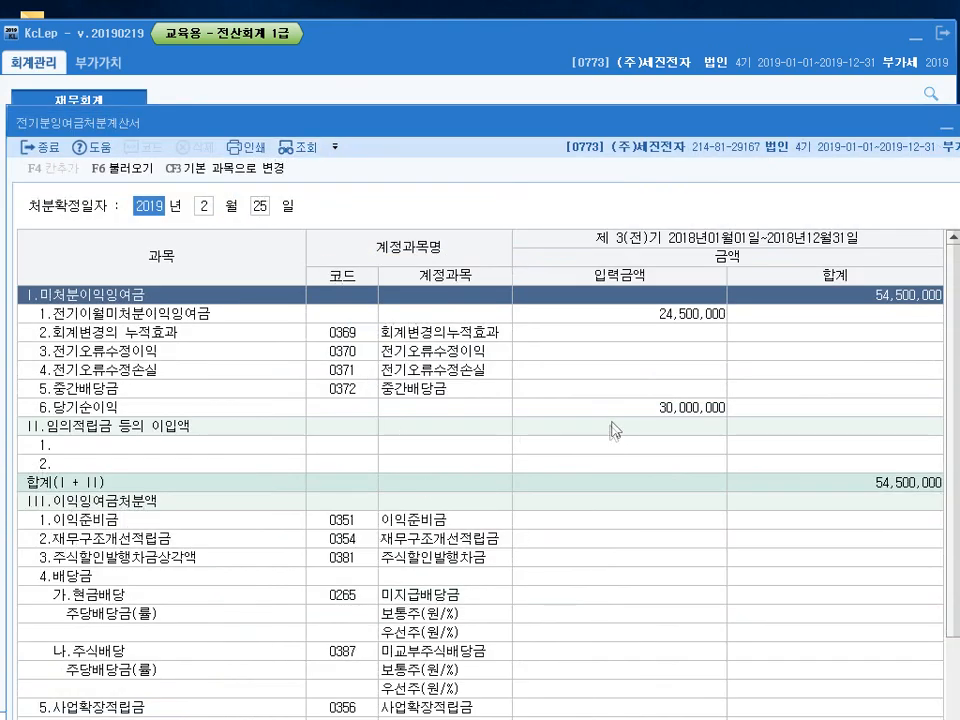
click(631, 409)
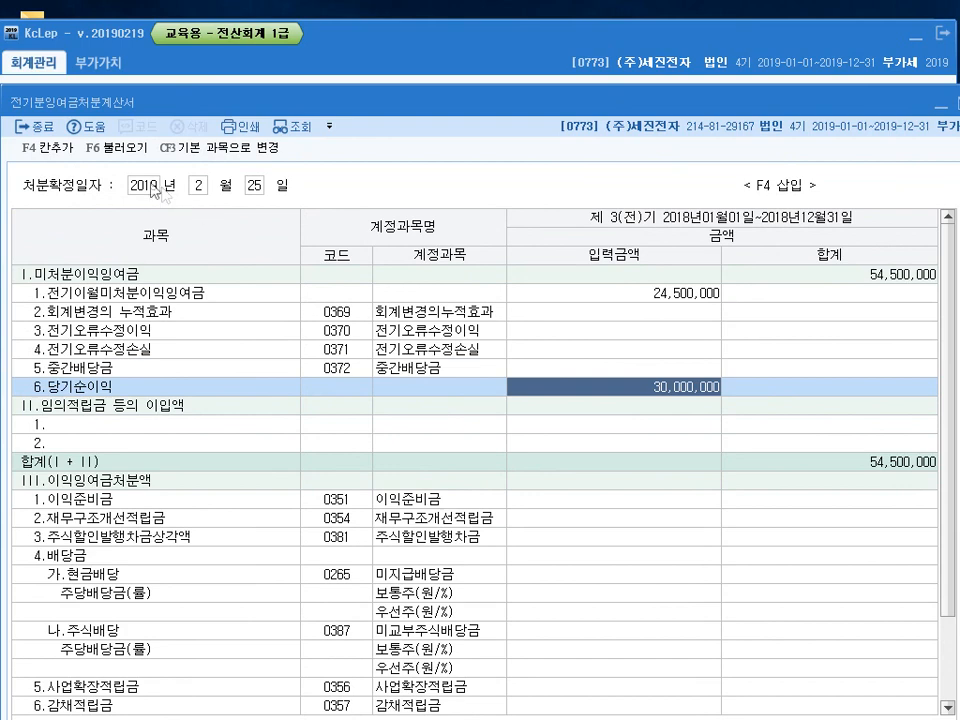
click(113, 150)
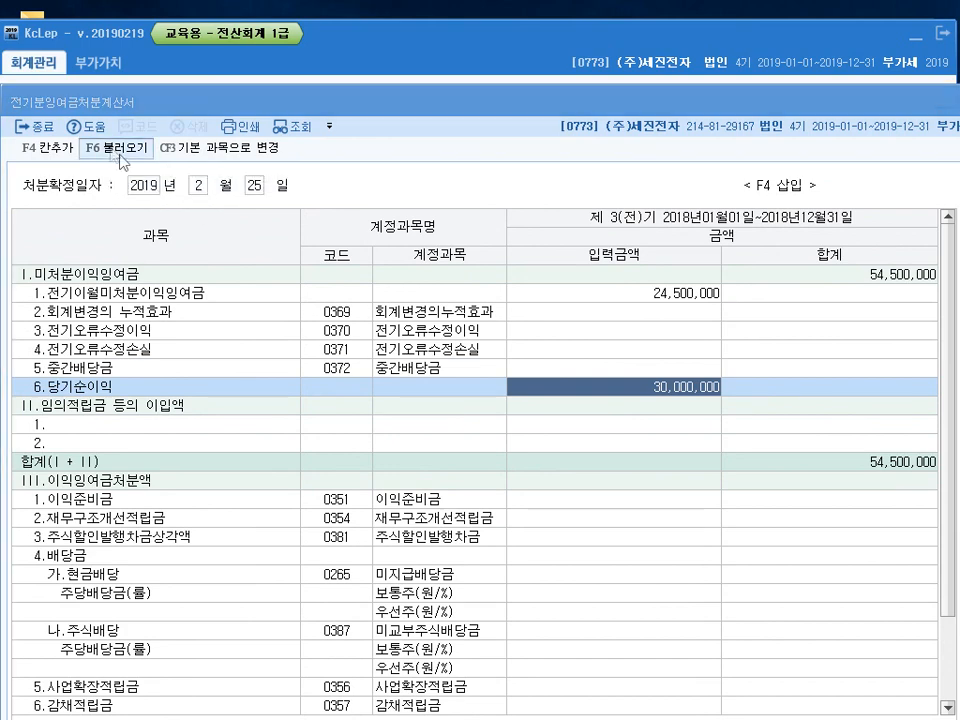
click(567, 387)
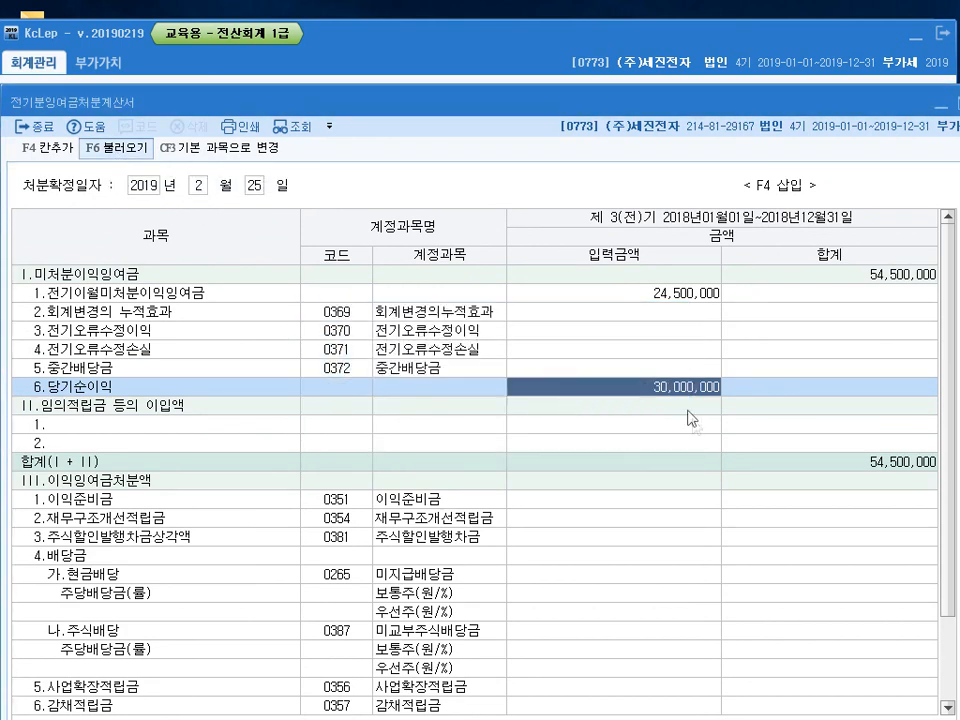
click(895, 275)
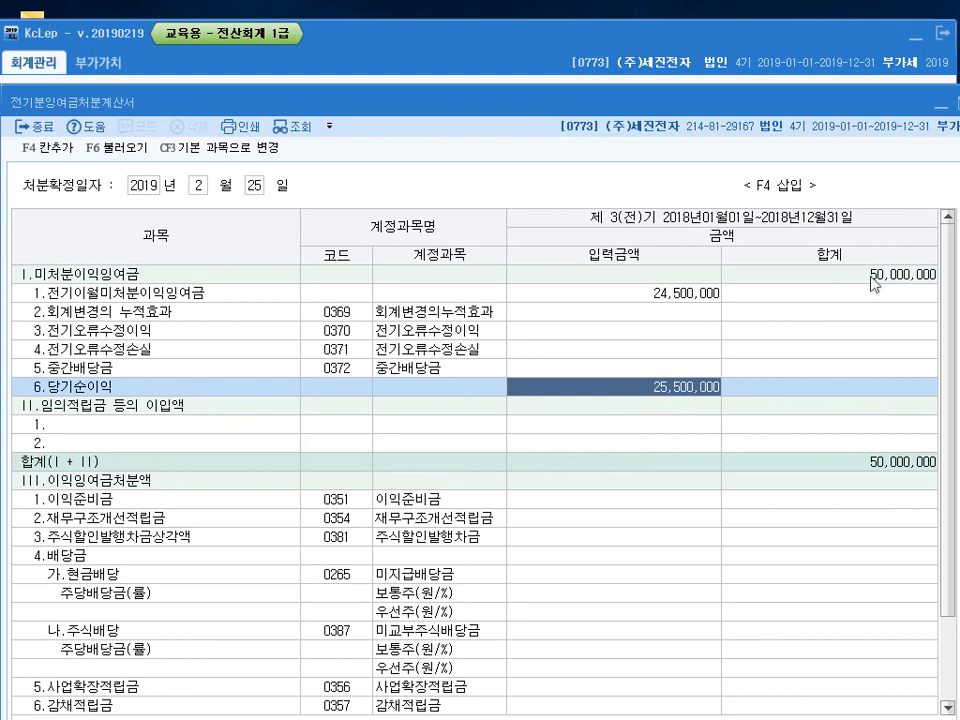
mouse_move(793, 93)
mouse_down()
mouse_move(783, 88)
mouse_move(791, 91)
mouse_up()
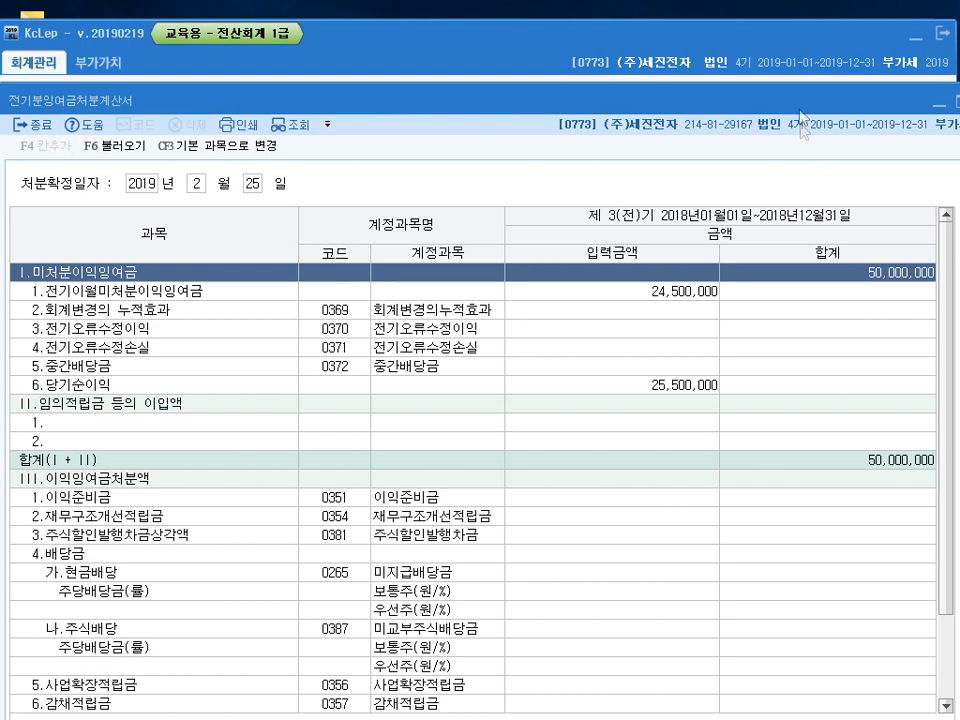
drag(792, 100, 796, 103)
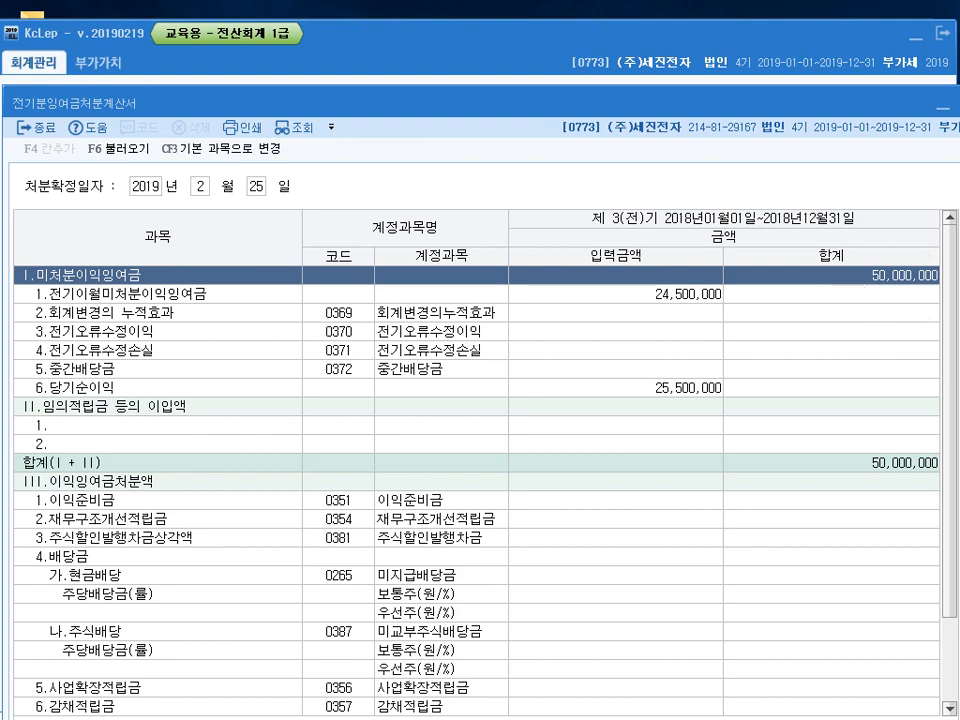
key(Escape)
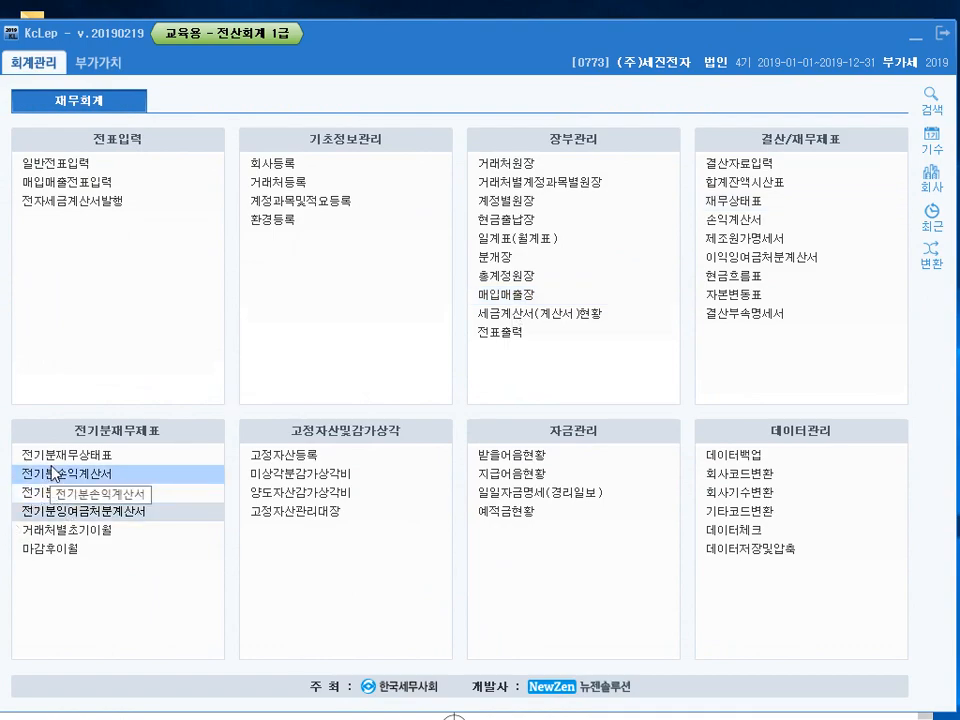
Set the 이월이익잉여금 amount to 50,000,000 in 전기분재무상태표 and close the form.
click(75, 454)
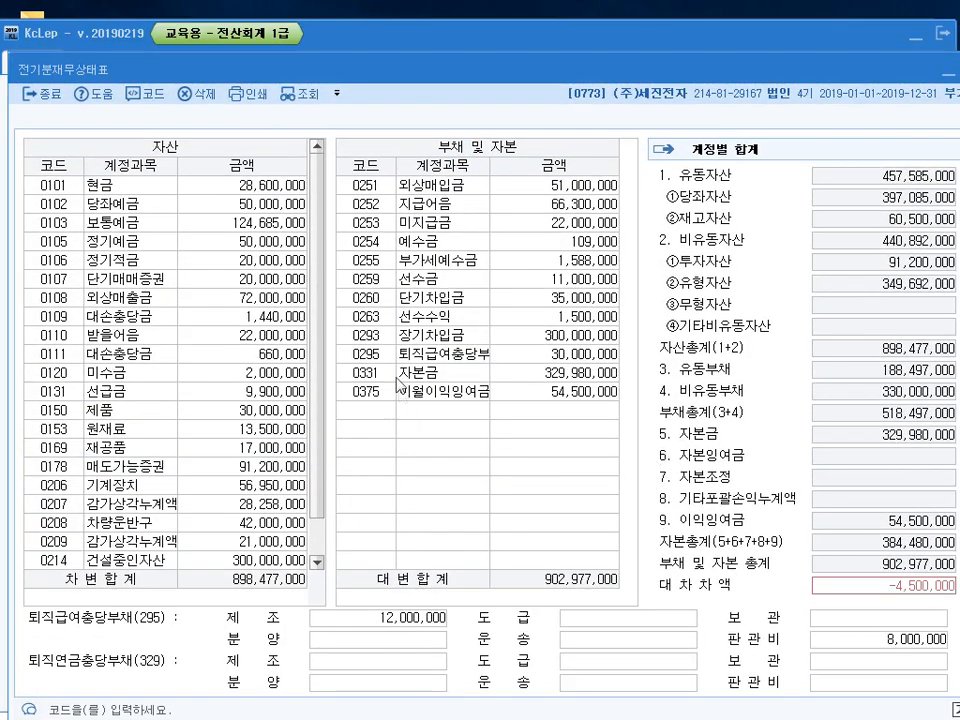
click(566, 395)
text(50,000,000)
key(Return)
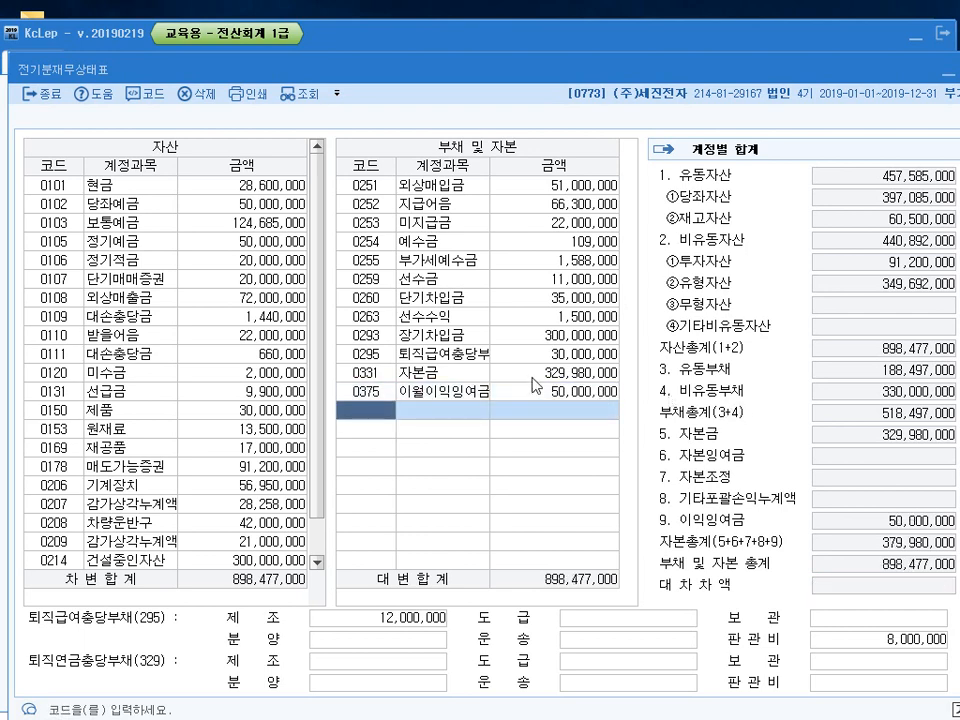
click(546, 394)
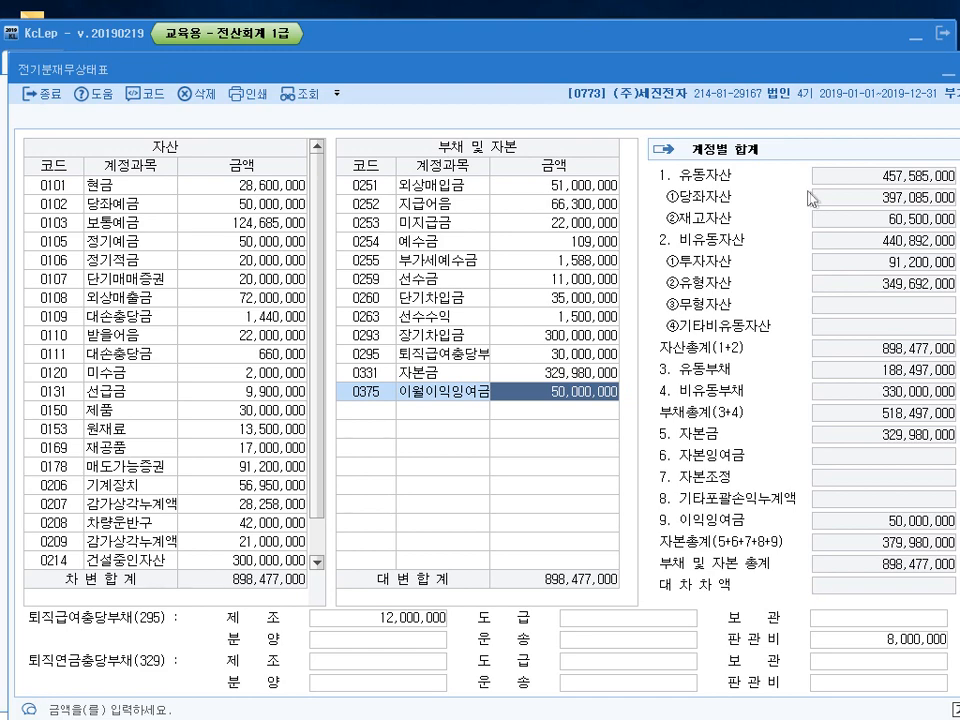
drag(785, 68, 772, 77)
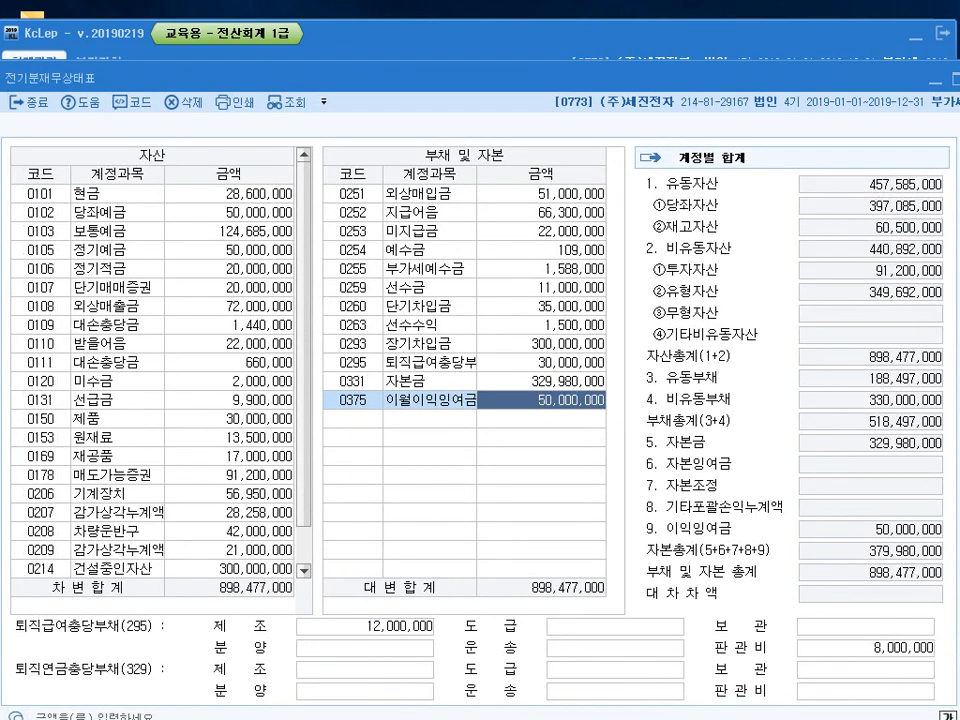
key(Escape)
Read the instructions and transactions of section 02 in the exam PDF, then return to KcLep.
click(640, 716)
scroll(308, 386, down, 9)
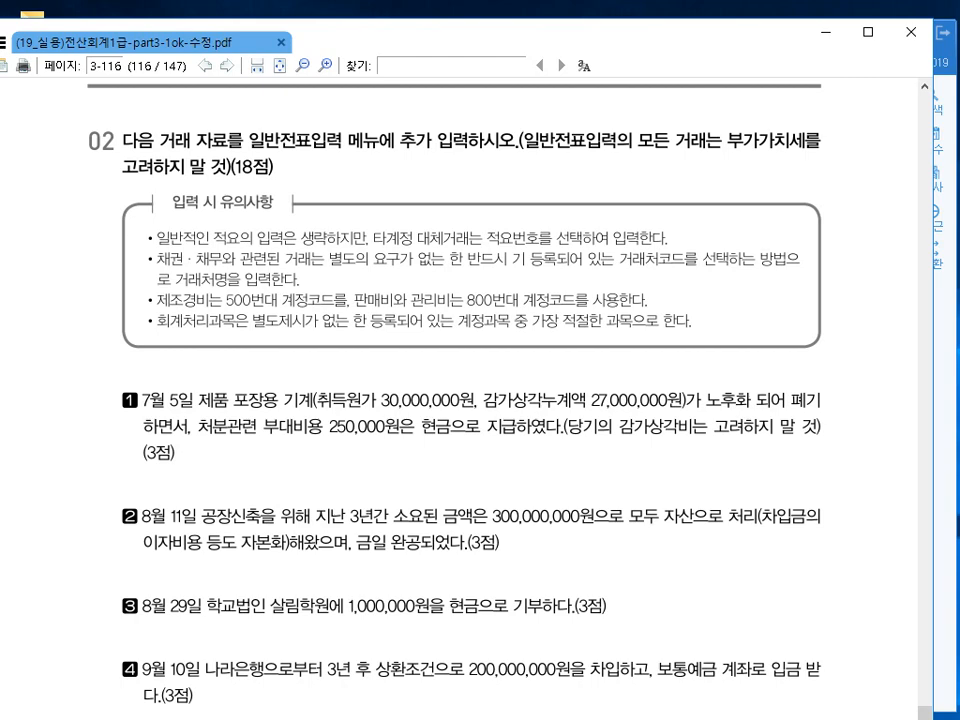
key(alt+Tab)
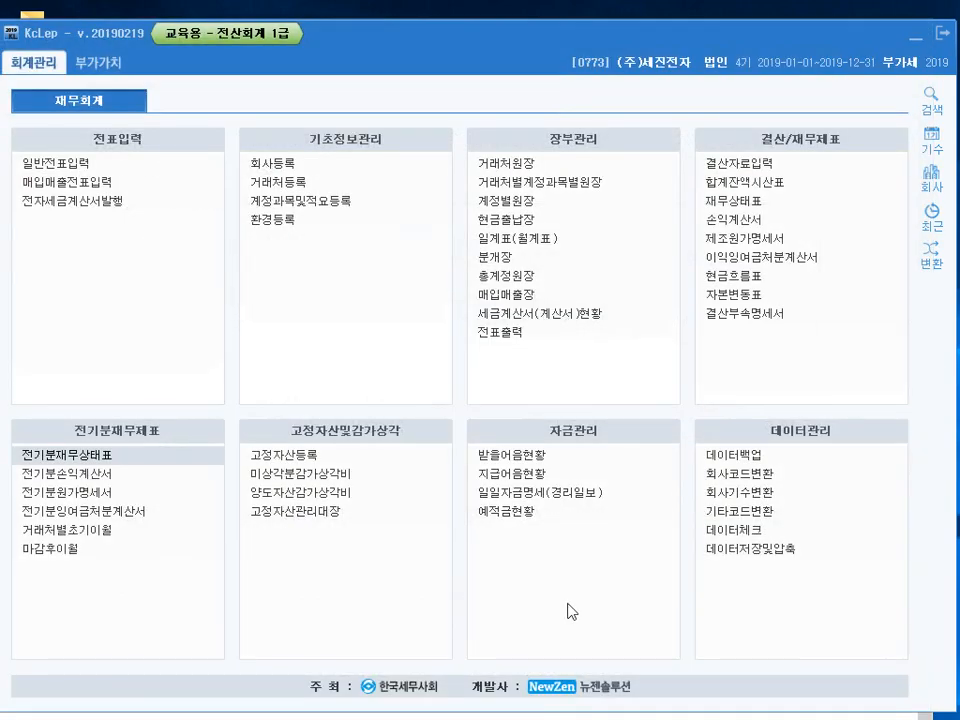
Open 일반전표입력 and place it below question 1 of section 02 in the exam PDF, keeping both in view.
click(66, 164)
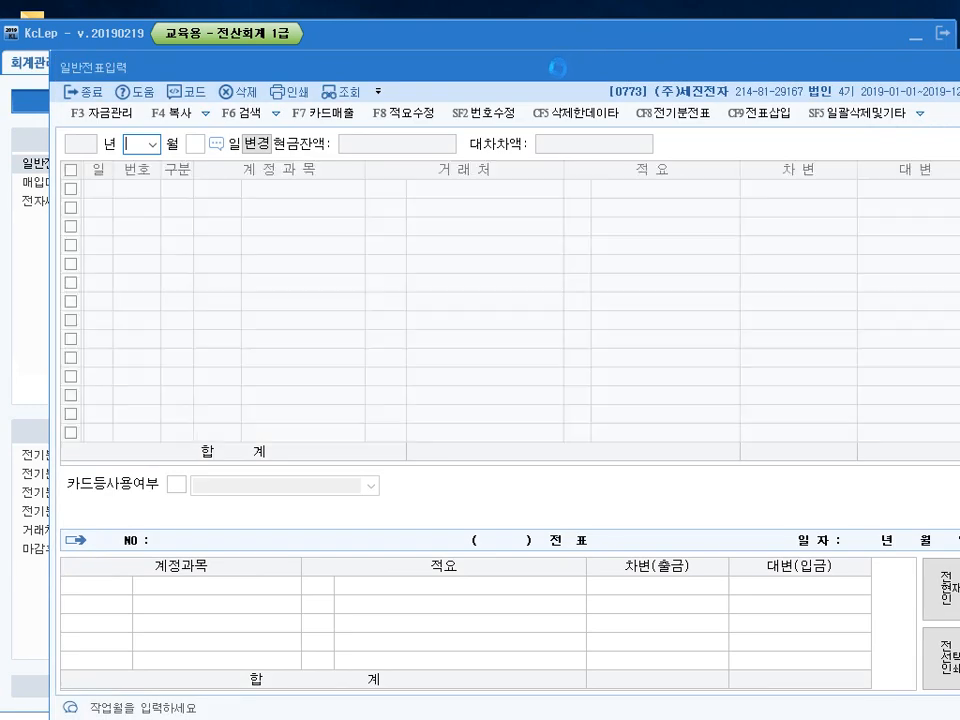
drag(562, 79, 512, 202)
click(915, 38)
drag(402, 195, 413, 245)
click(426, 182)
scroll(400, 190, down, 3)
scroll(316, 205, down, 1)
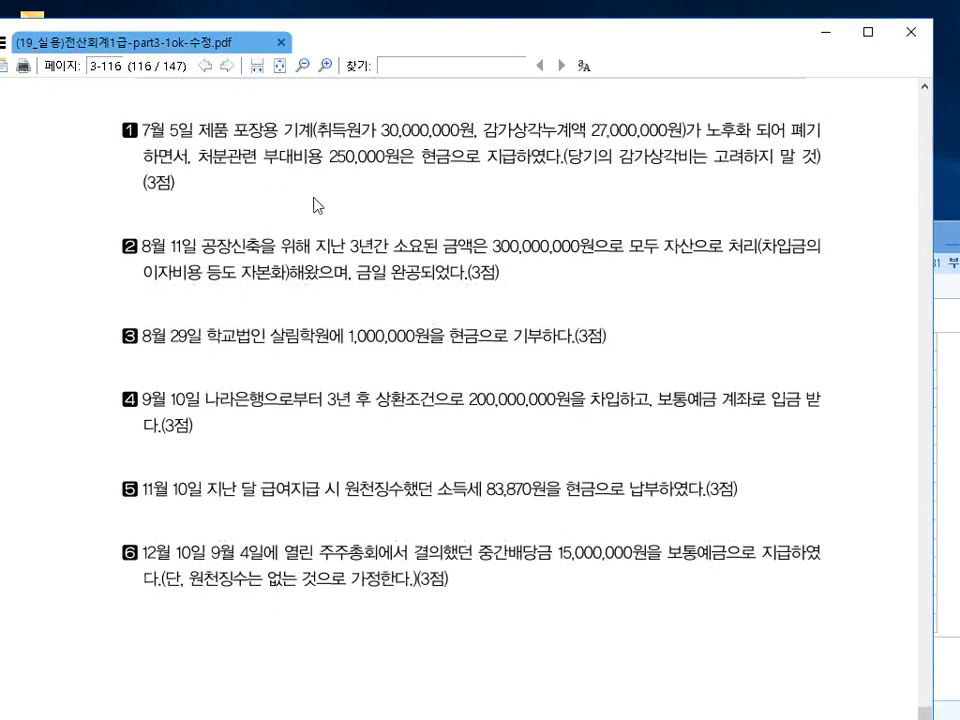
click(956, 399)
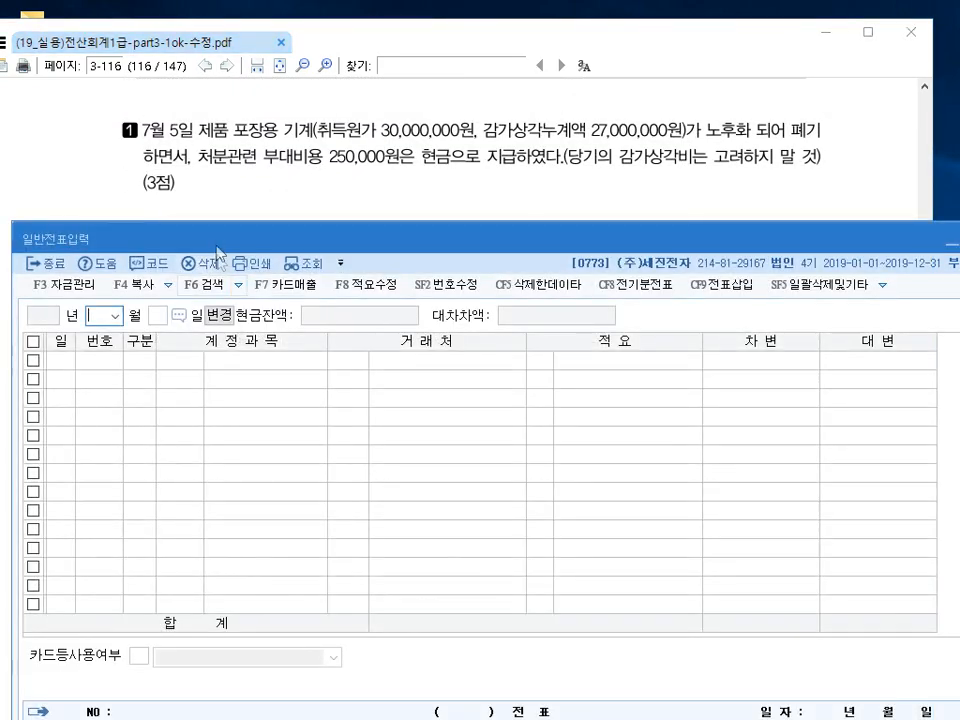
drag(212, 226, 208, 208)
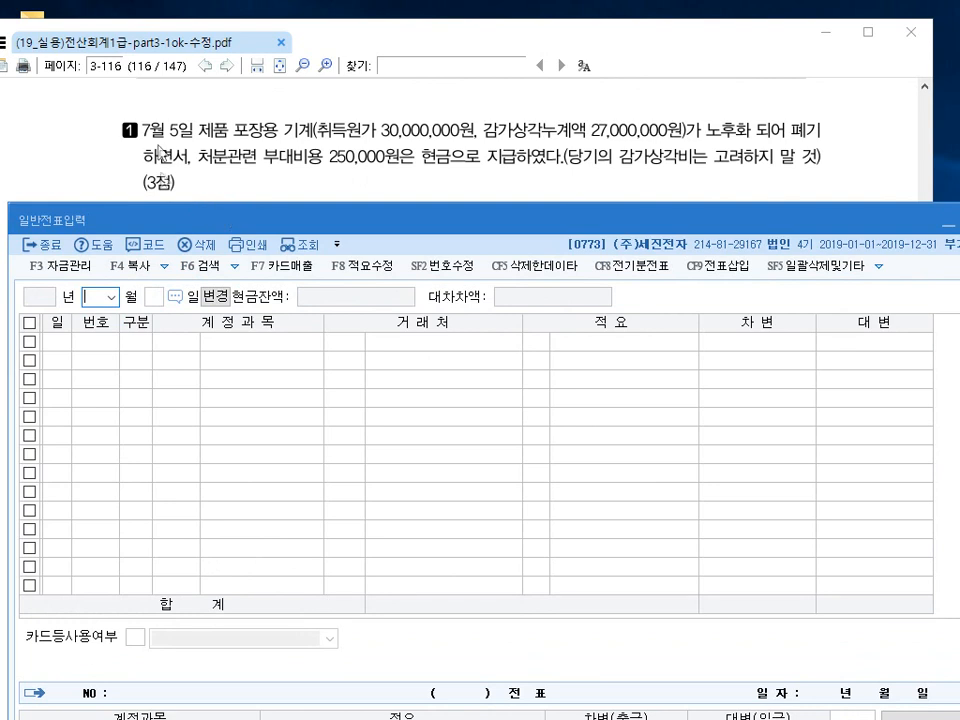
Set the 일반전표입력 date to month 7, day 5.
text(7)
key(Return)
text(5)
key(Return)
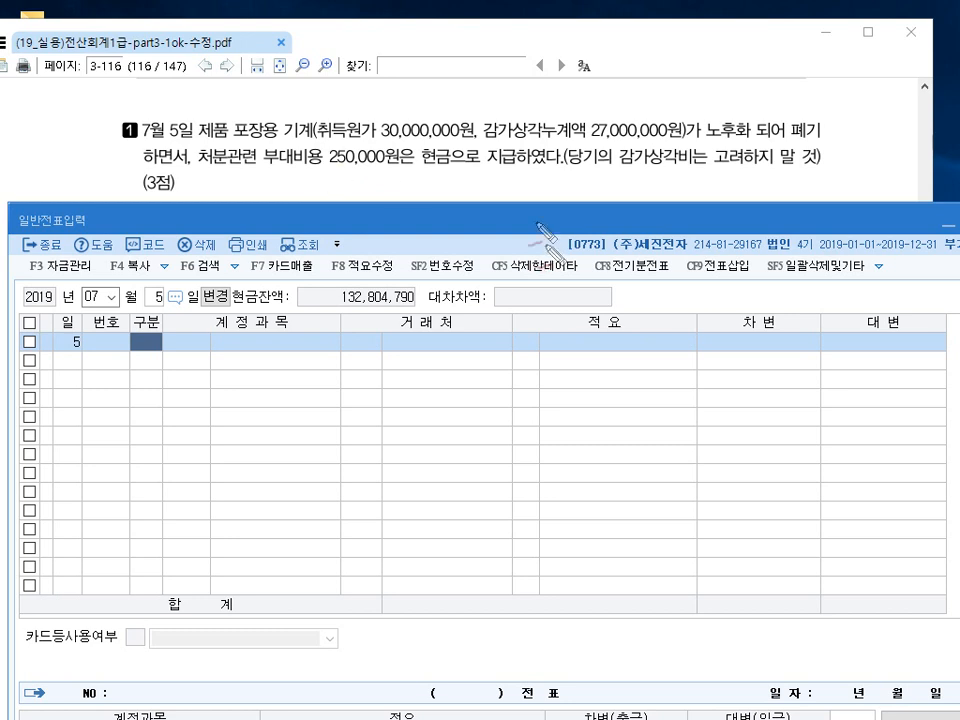
mouse_move(458, 114)
mouse_down()
mouse_move(505, 130)
mouse_move(473, 133)
mouse_move(482, 118)
mouse_move(470, 84)
mouse_move(468, 100)
mouse_move(480, 82)
mouse_move(483, 103)
mouse_move(495, 104)
mouse_up()
mouse_move(494, 98)
mouse_down()
mouse_move(497, 90)
mouse_move(507, 112)
mouse_move(514, 90)
mouse_move(556, 104)
mouse_move(660, 100)
mouse_up()
drag(300, 168, 370, 172)
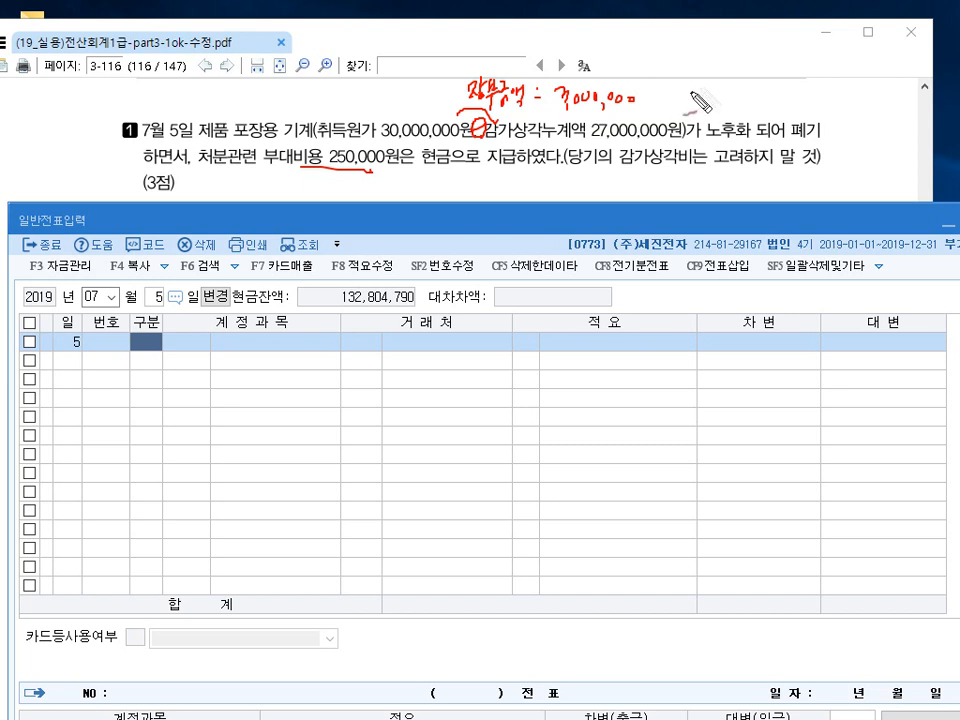
mouse_move(678, 83)
mouse_down()
mouse_move(676, 101)
mouse_move(688, 84)
mouse_up()
drag(681, 94, 698, 92)
drag(686, 94, 685, 103)
mouse_move(693, 94)
mouse_down()
mouse_move(694, 102)
mouse_move(738, 88)
mouse_move(808, 100)
mouse_up()
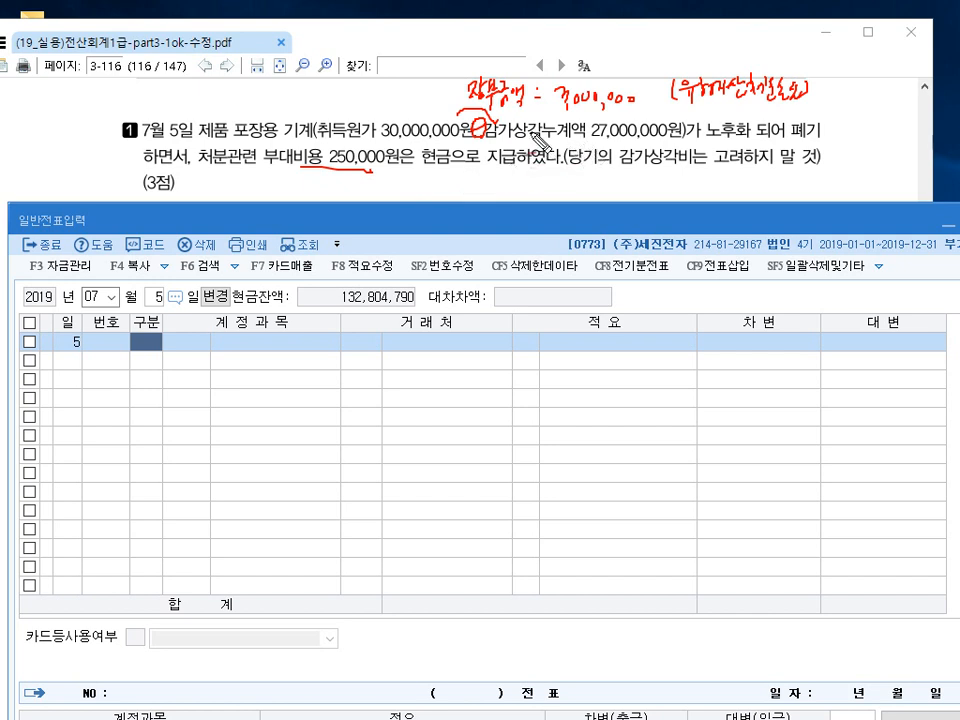
mouse_move(541, 143)
mouse_down()
mouse_move(584, 131)
mouse_move(558, 150)
mouse_up()
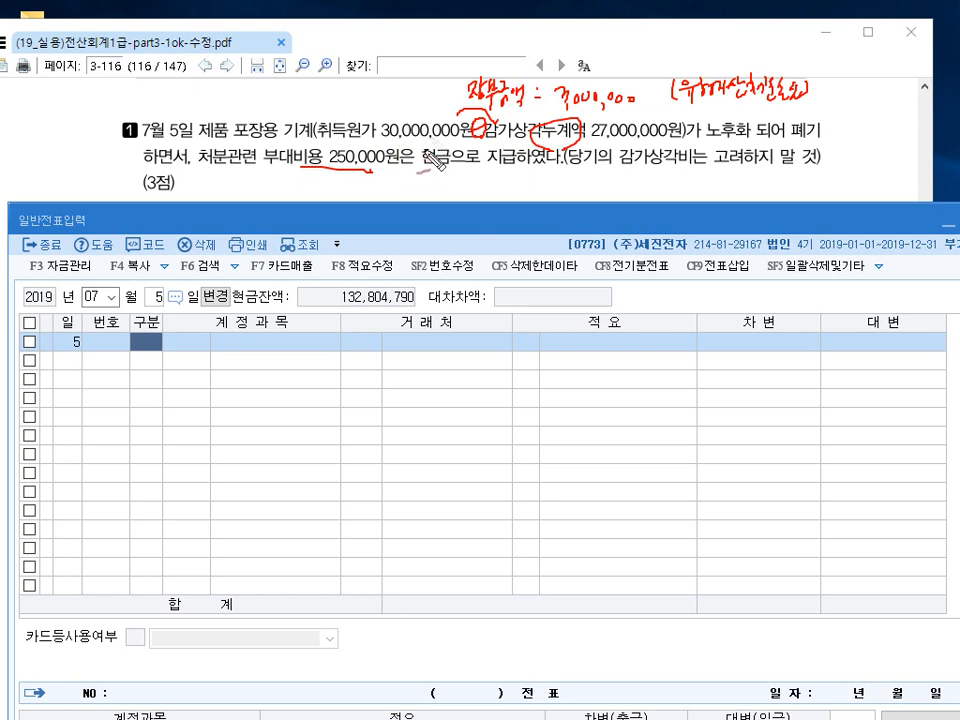
drag(387, 108, 378, 130)
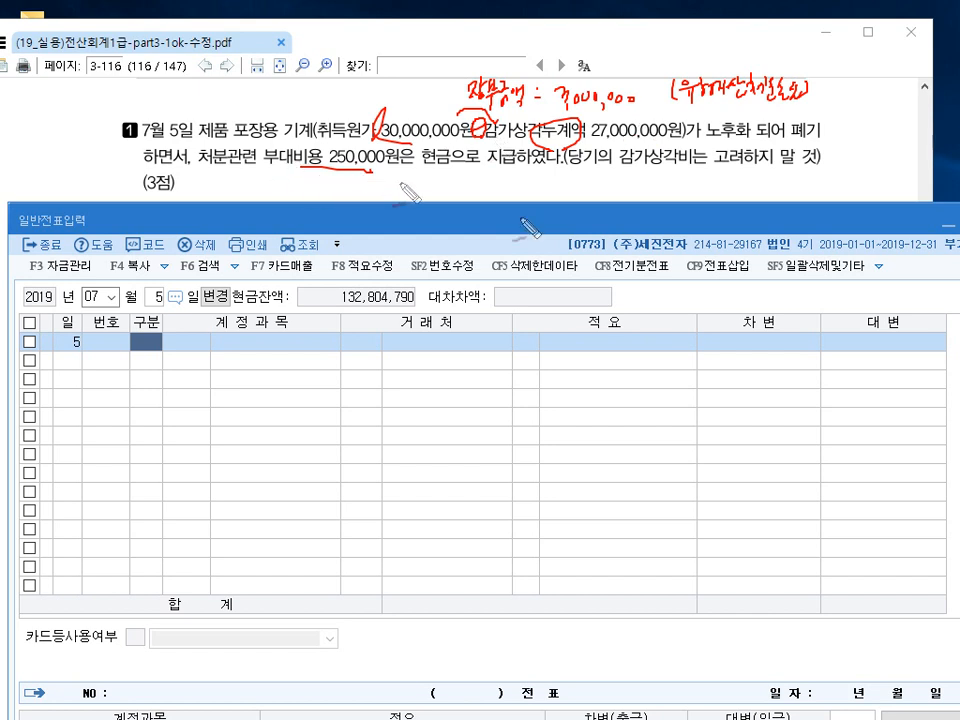
key(Escape)
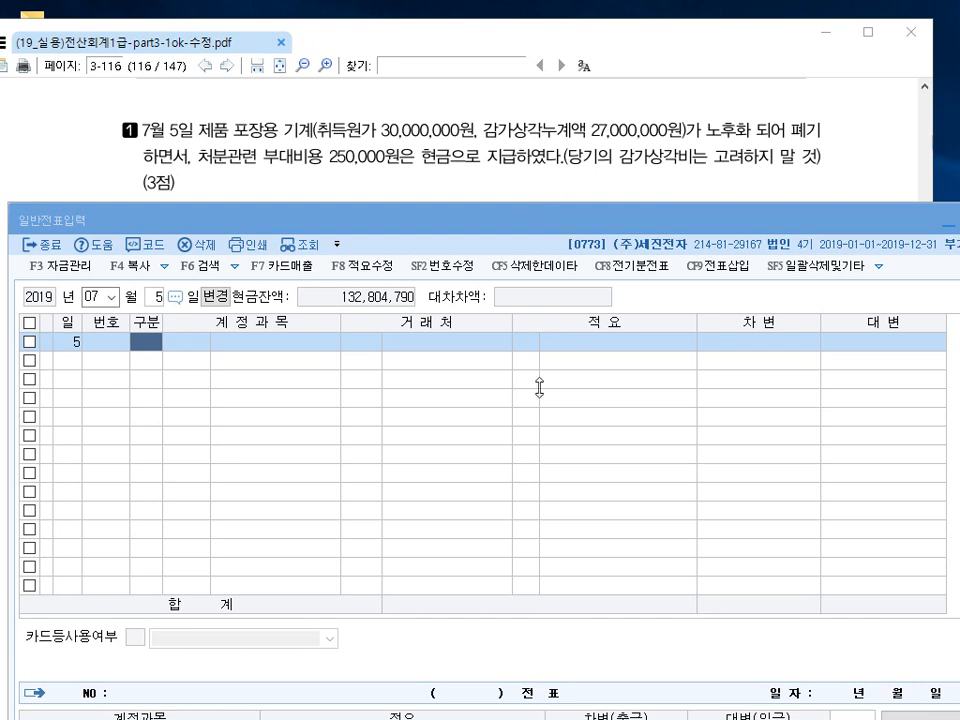
Enter a debit (차변) line for 0207 감가상각누계액 of 기계장치 with an amount of 27,000,000.
click(524, 207)
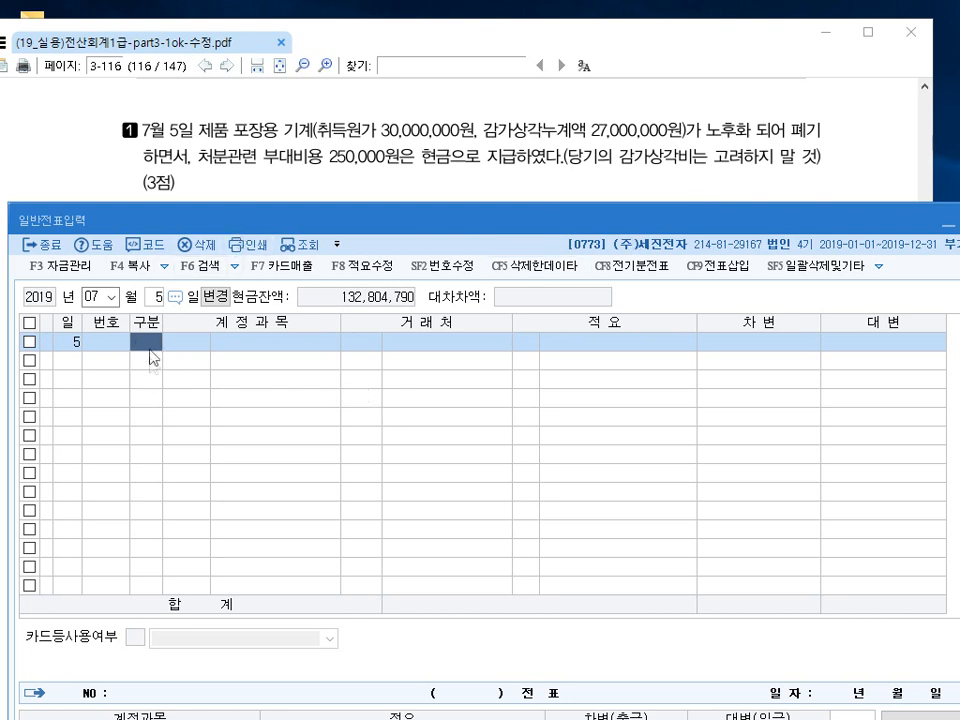
key(3)
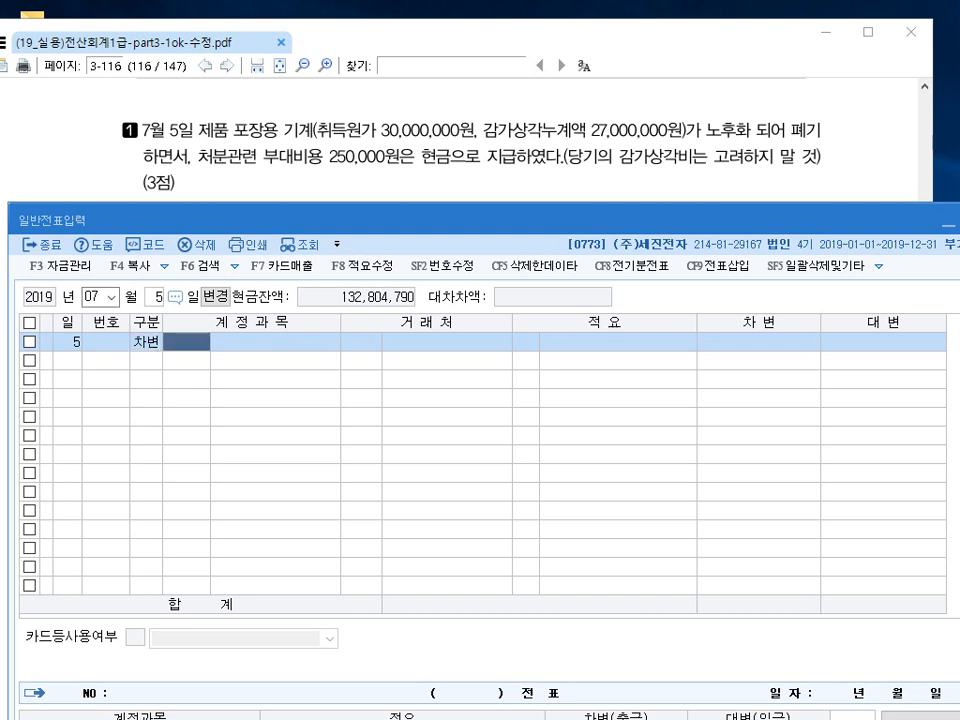
text(간ㅁ가)
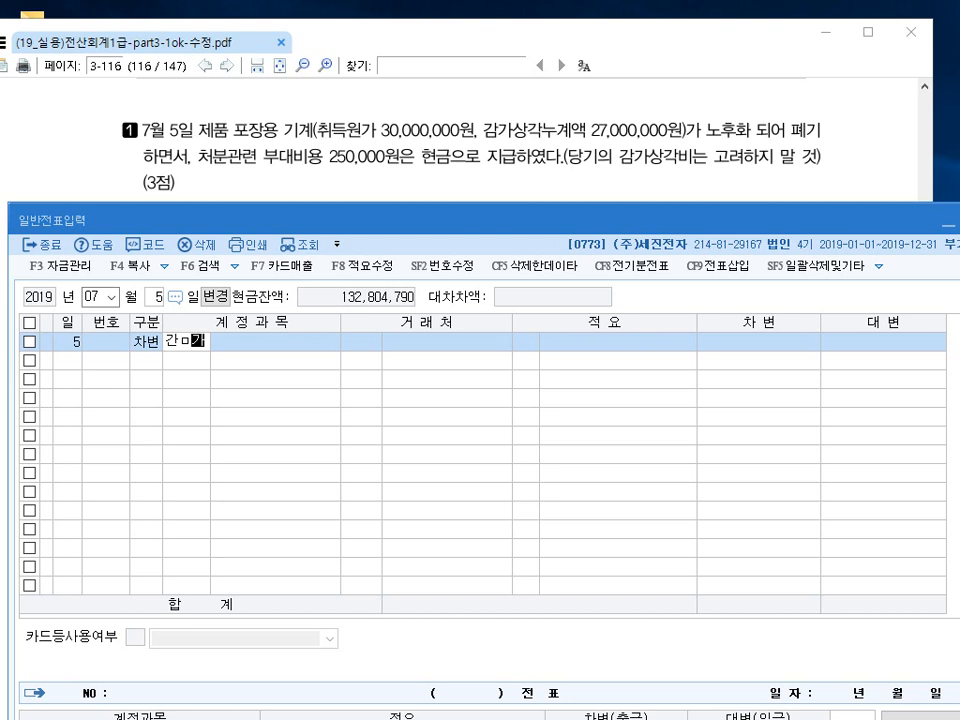
text(가)
key(Return)
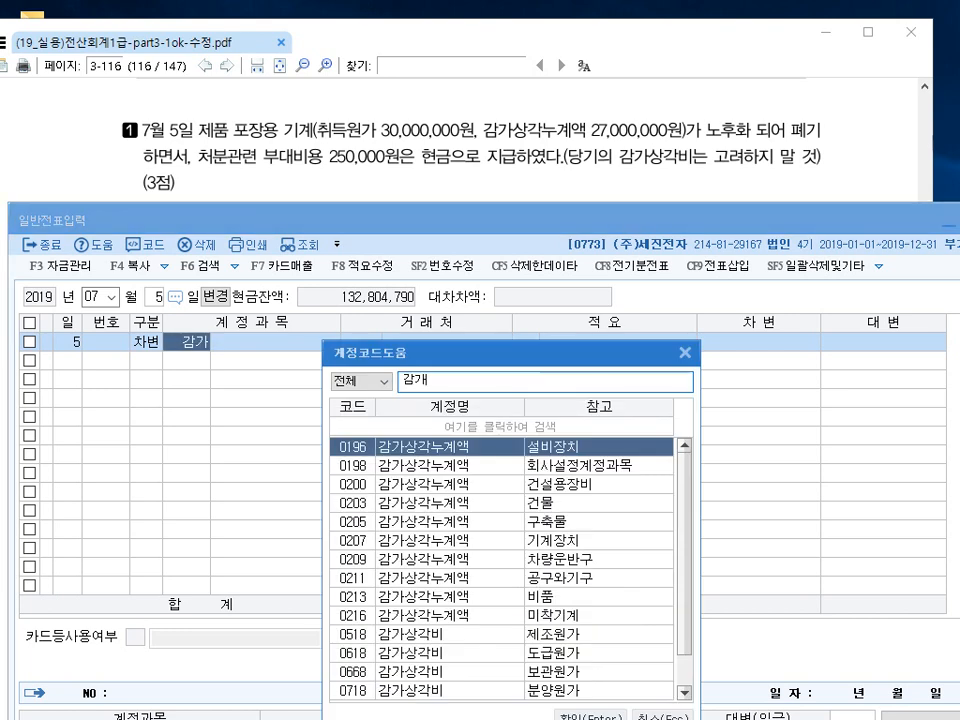
key(Down)
key(Down)
key(Down)
key(Down)
key(Down)
key(Return)
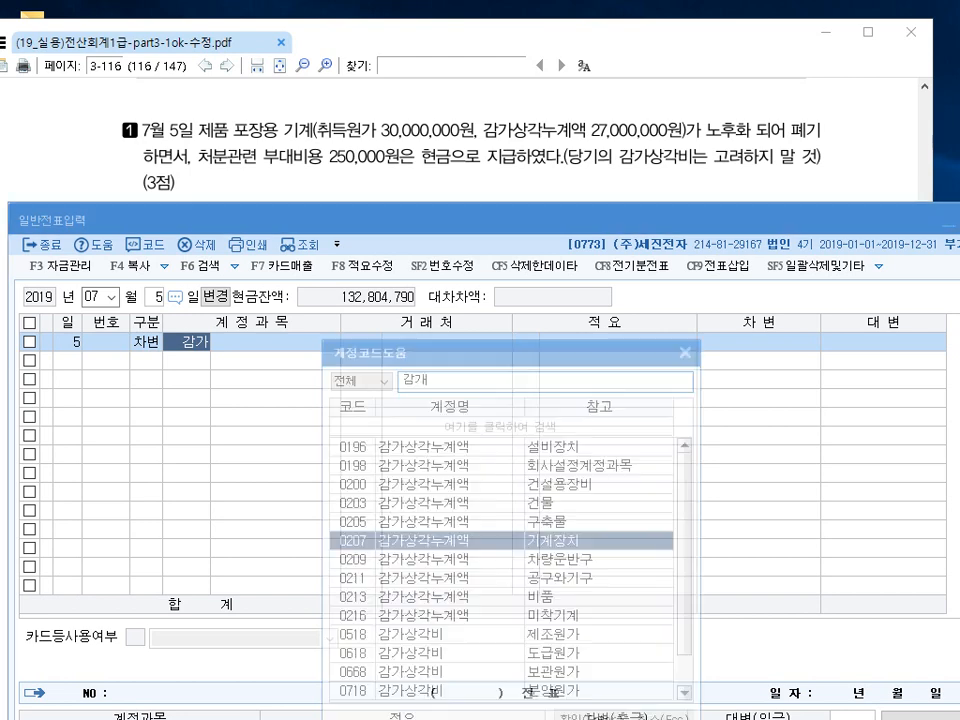
key(Return)
key(Return)
text(27000000)
key(Return)
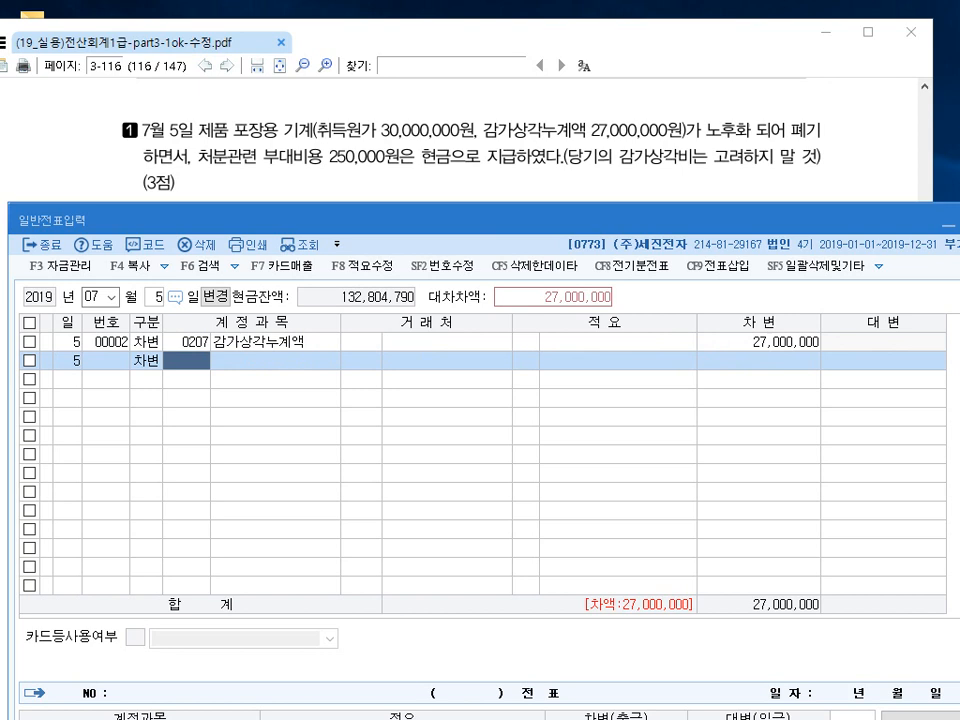
Add a debit (차변) line for 0970 유형자산처분손실 with an amount of 3,250,000.
text(유형)
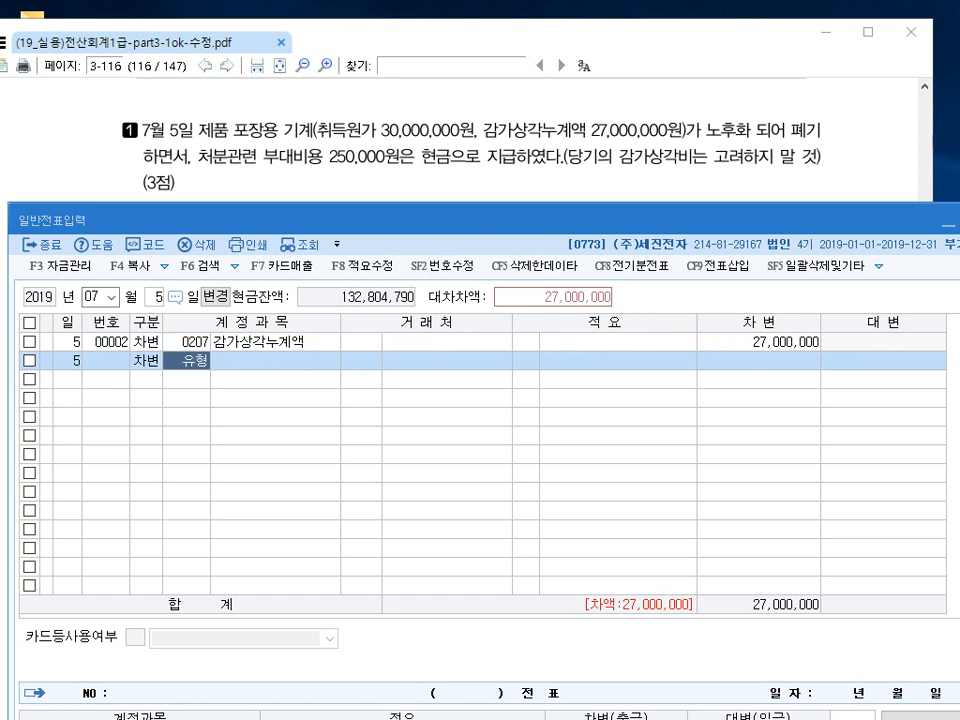
key(Return)
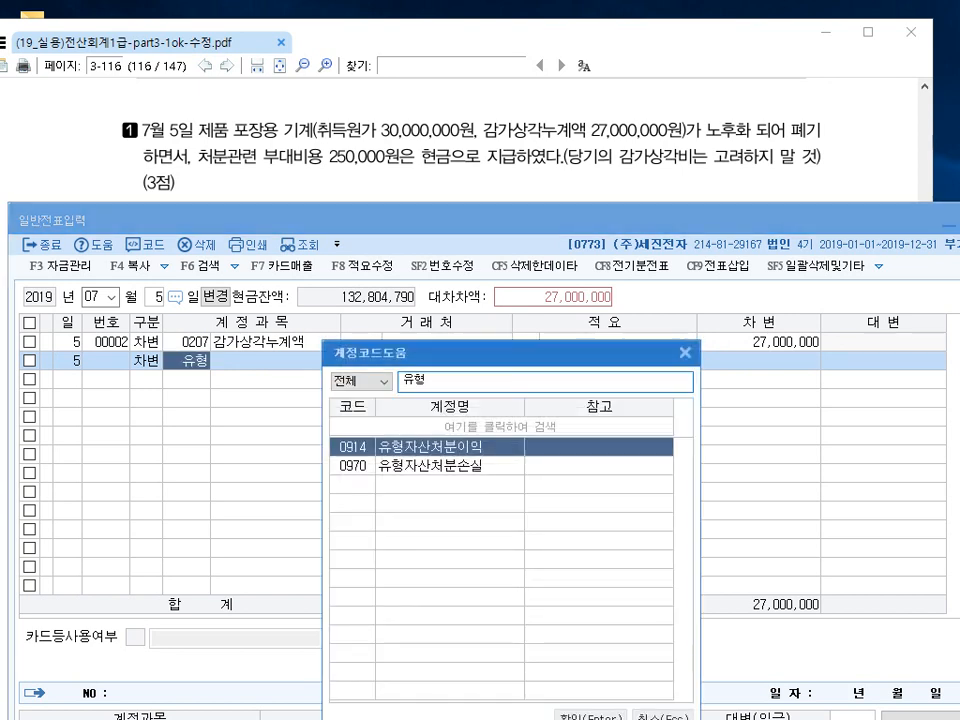
key(Down)
key(Return)
key(Return)
key(Return)
key(Return)
text(3,250)
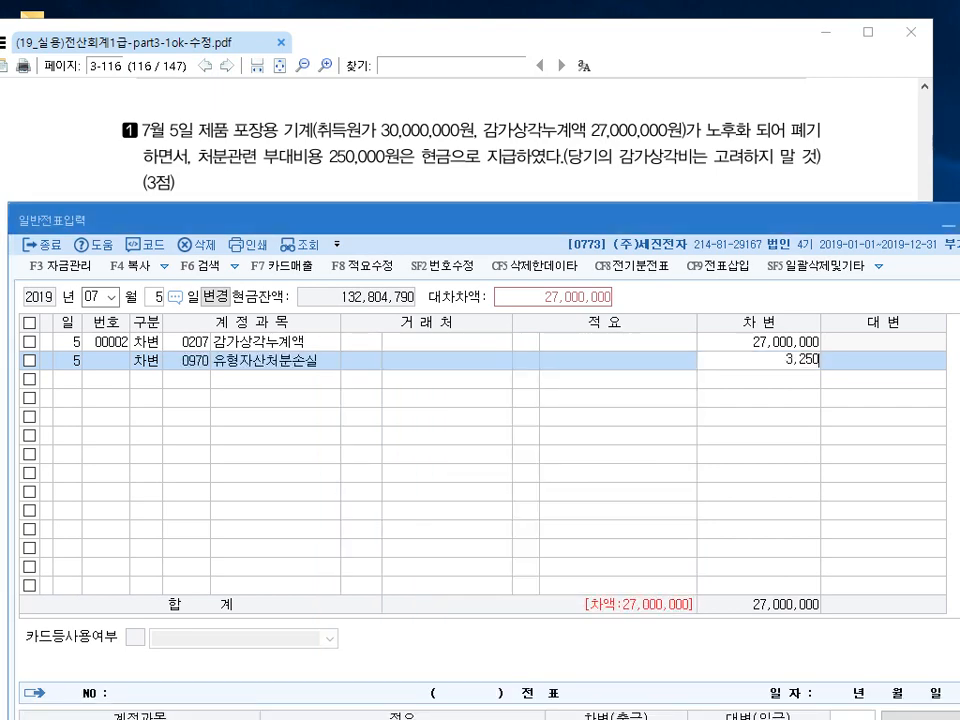
text(,000)
key(Return)
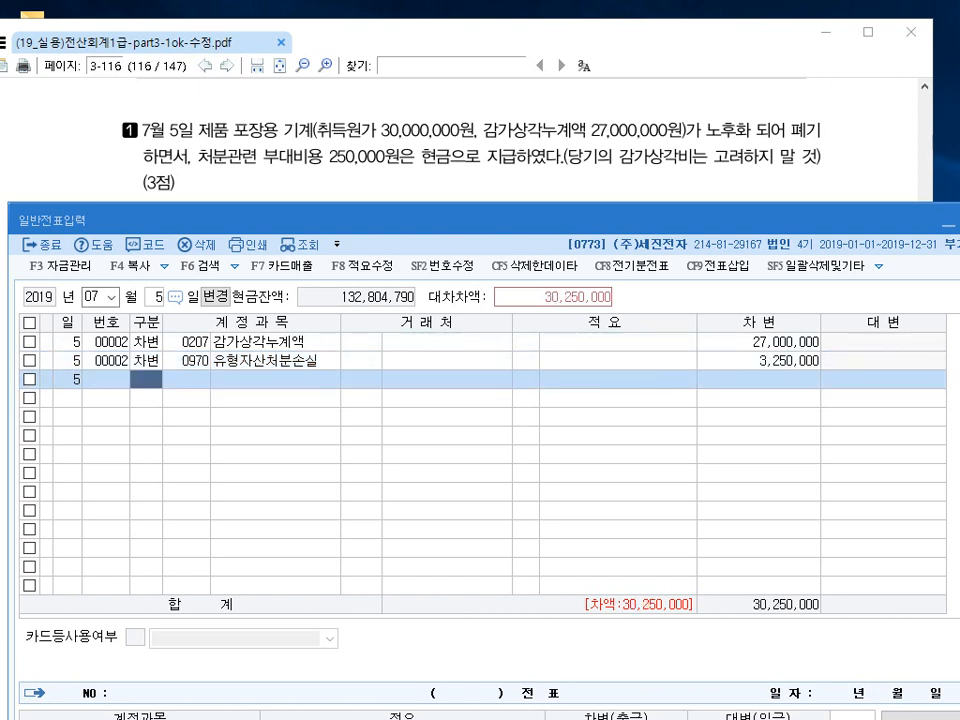
Add credit (대변) lines for 0206 기계장치 at 30,000,000 and 0101 현금 at 250,000.
text(4)
key(Return)
text(206)
key(Return)
key(Return)
key(Return)
key(Return)
key(Return)
text(30000000)
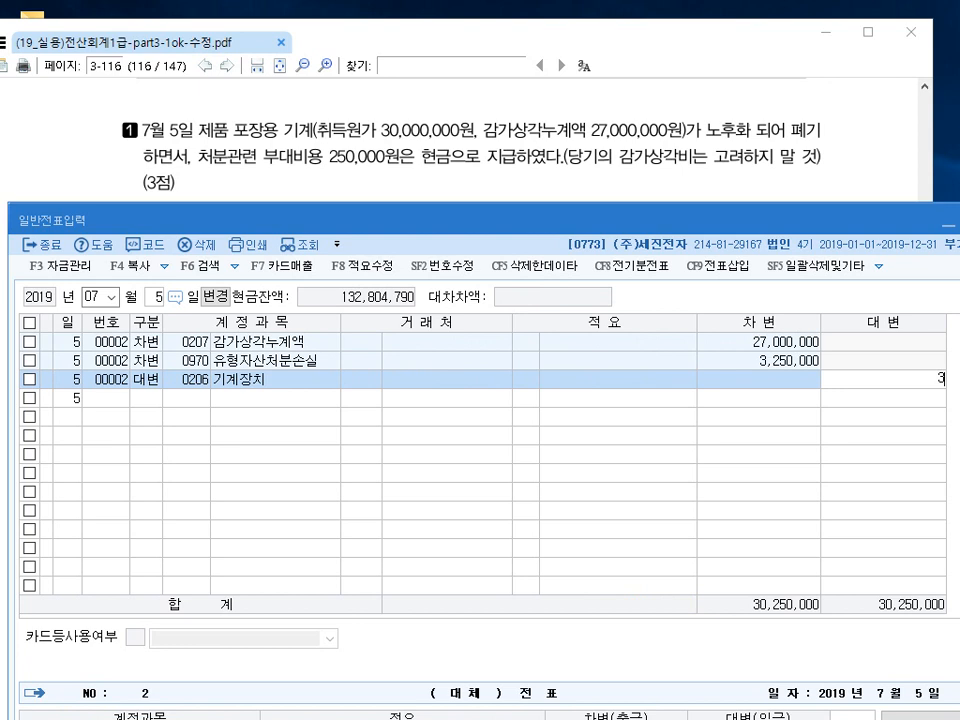
key(Return)
text(101)
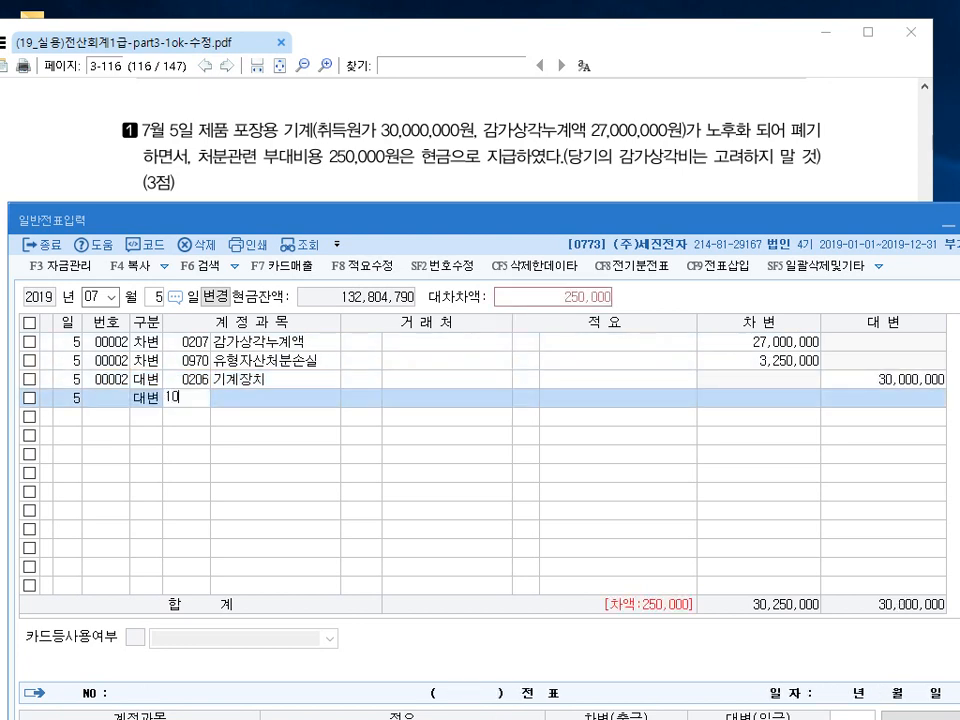
key(Return)
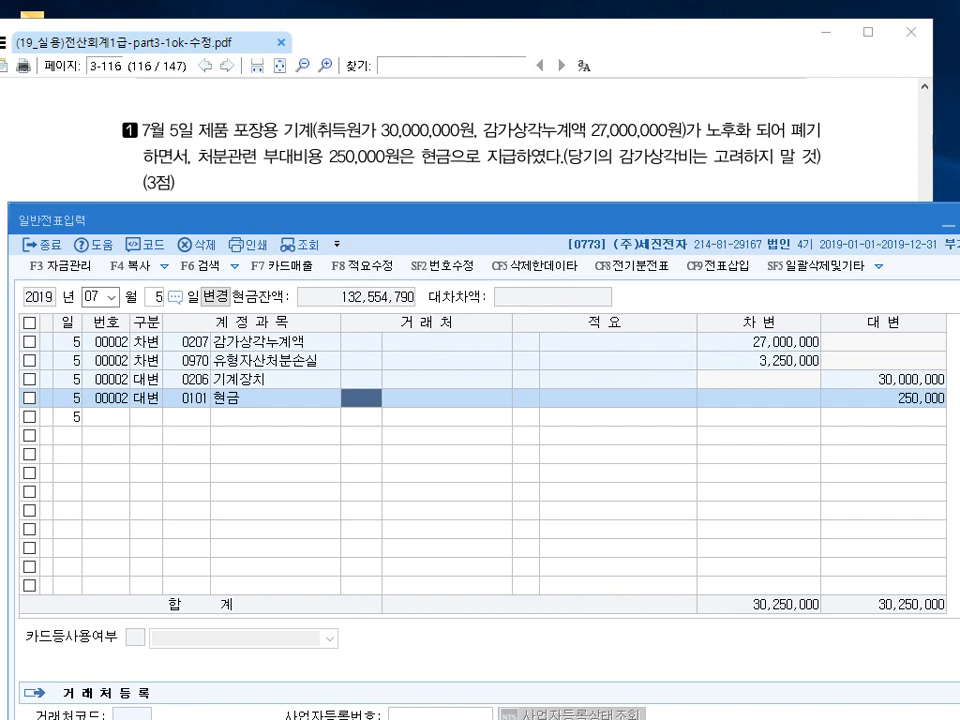
Move the 일반전표입력 window down until question 2 of the exam PDF is uncovered.
drag(580, 227, 439, 311)
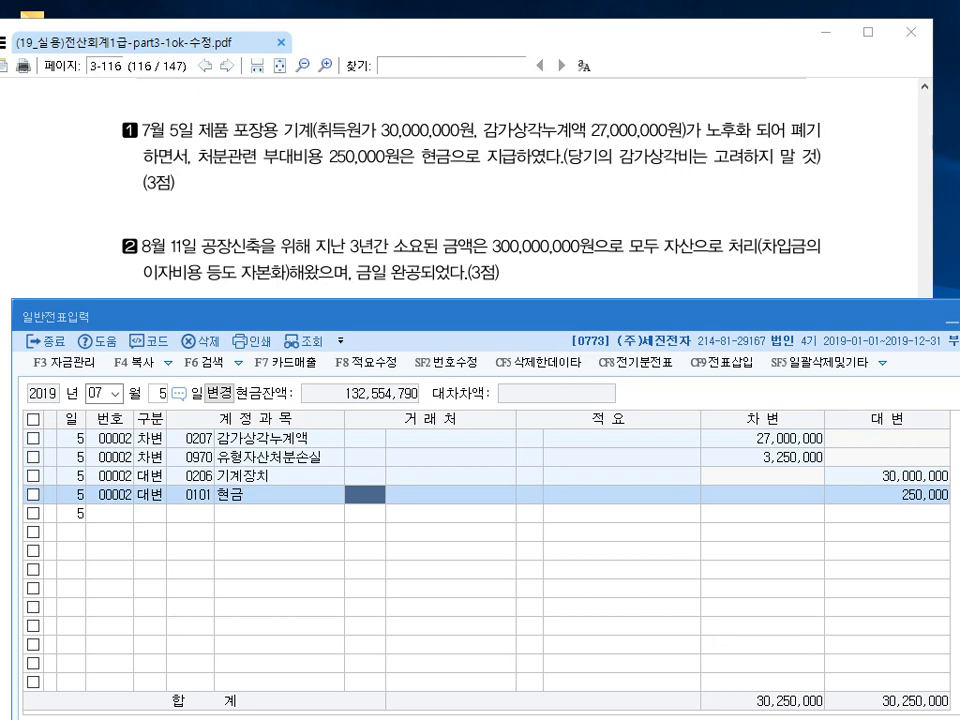
Mark up question 2 in red with 건설중인자산 leading to 건물 and a circle around 완공, and clear the markings.
mouse_move(557, 225)
mouse_down()
mouse_move(542, 204)
mouse_move(560, 245)
mouse_move(558, 225)
mouse_up()
mouse_move(573, 208)
mouse_down()
mouse_move(571, 231)
mouse_move(565, 226)
mouse_up()
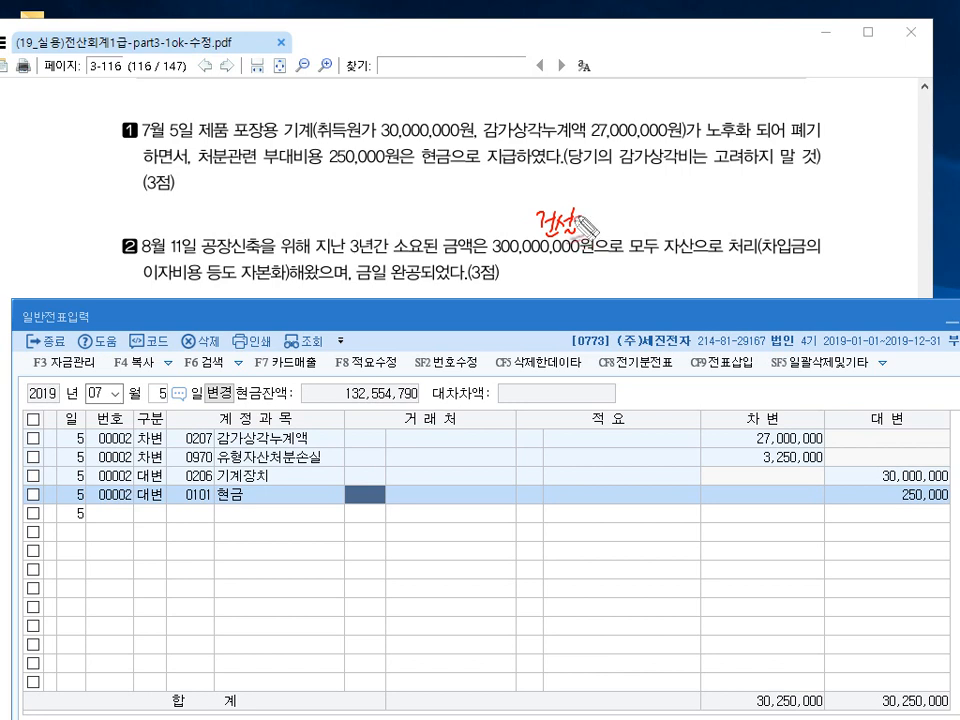
mouse_move(580, 226)
mouse_down()
mouse_move(596, 222)
mouse_move(612, 240)
mouse_move(629, 216)
mouse_move(636, 228)
mouse_up()
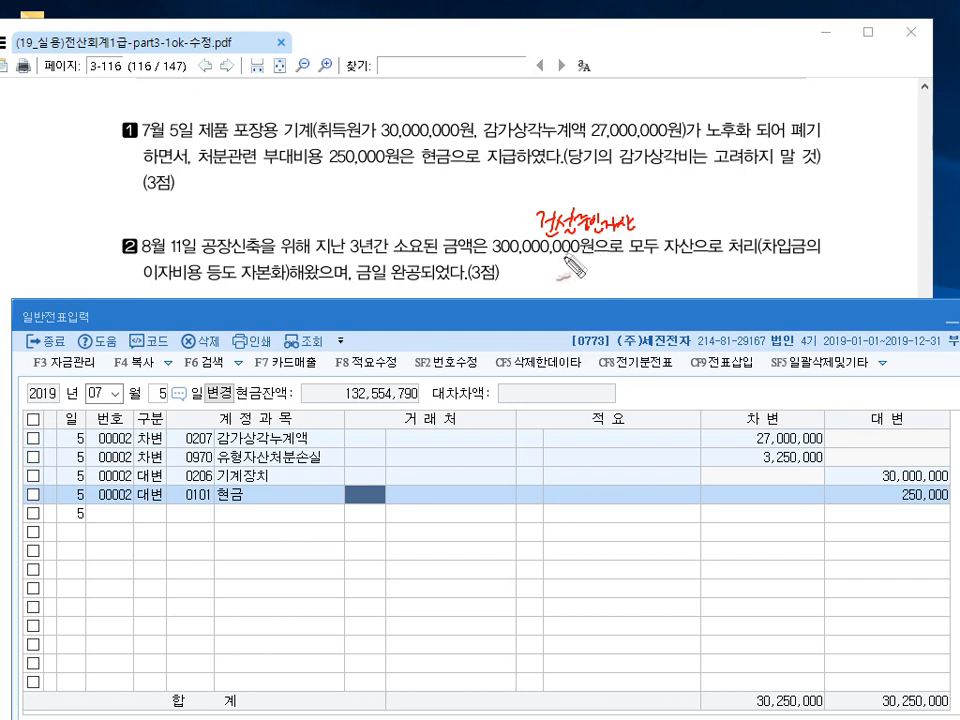
drag(392, 286, 400, 270)
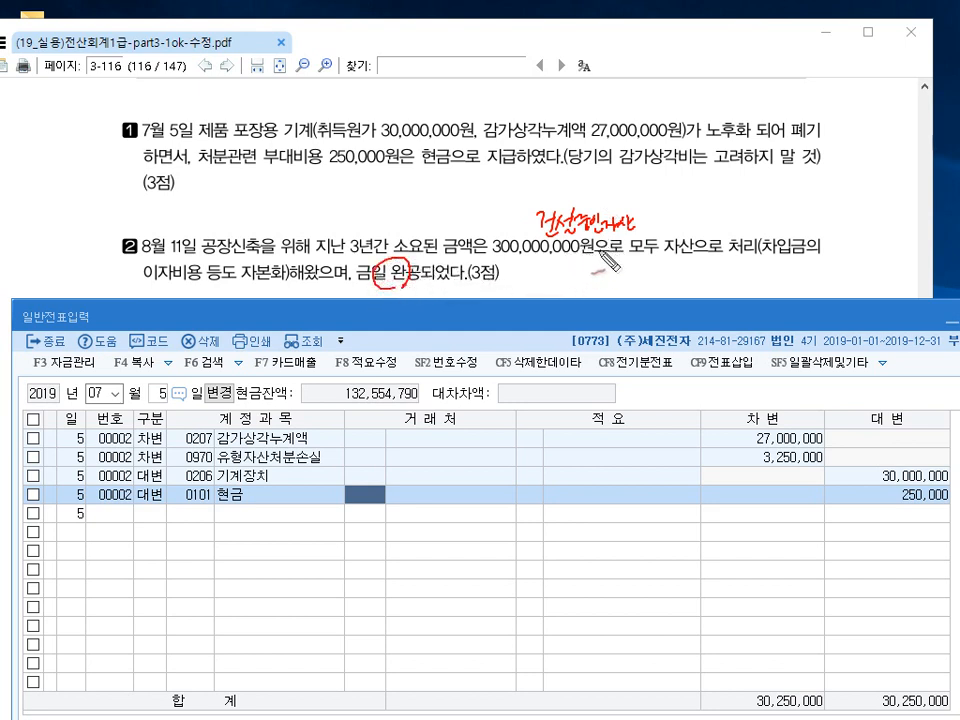
drag(592, 242, 592, 255)
mouse_move(585, 256)
mouse_down()
mouse_move(600, 255)
mouse_move(562, 288)
mouse_move(578, 284)
mouse_up()
drag(573, 283, 602, 283)
drag(594, 284, 603, 300)
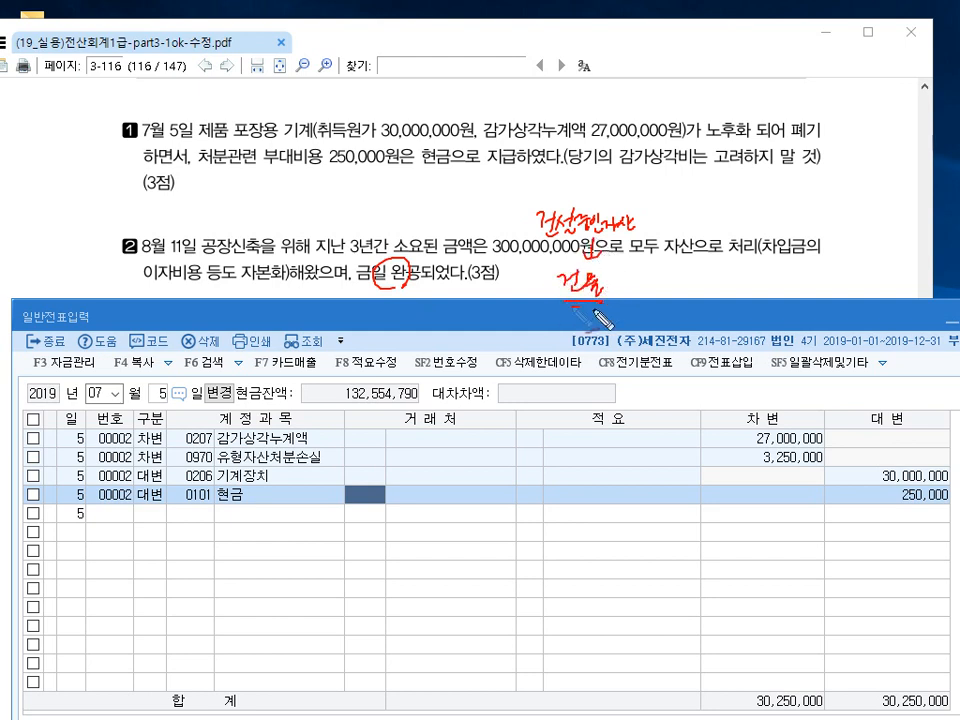
key(Escape)
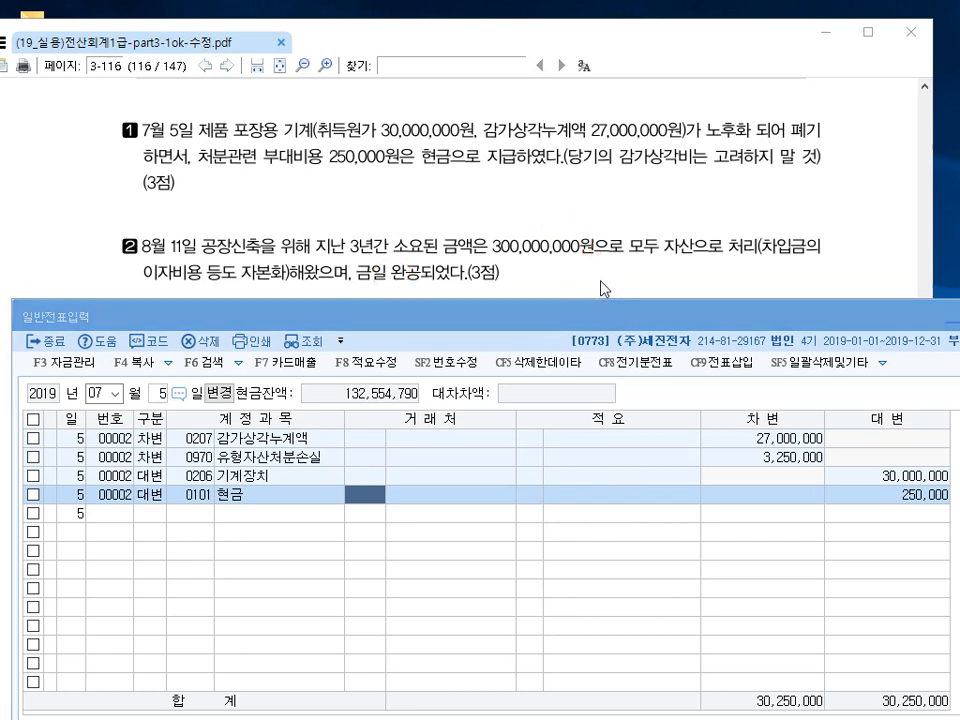
Set the 일반전표입력 date to month 8, day 11.
click(510, 315)
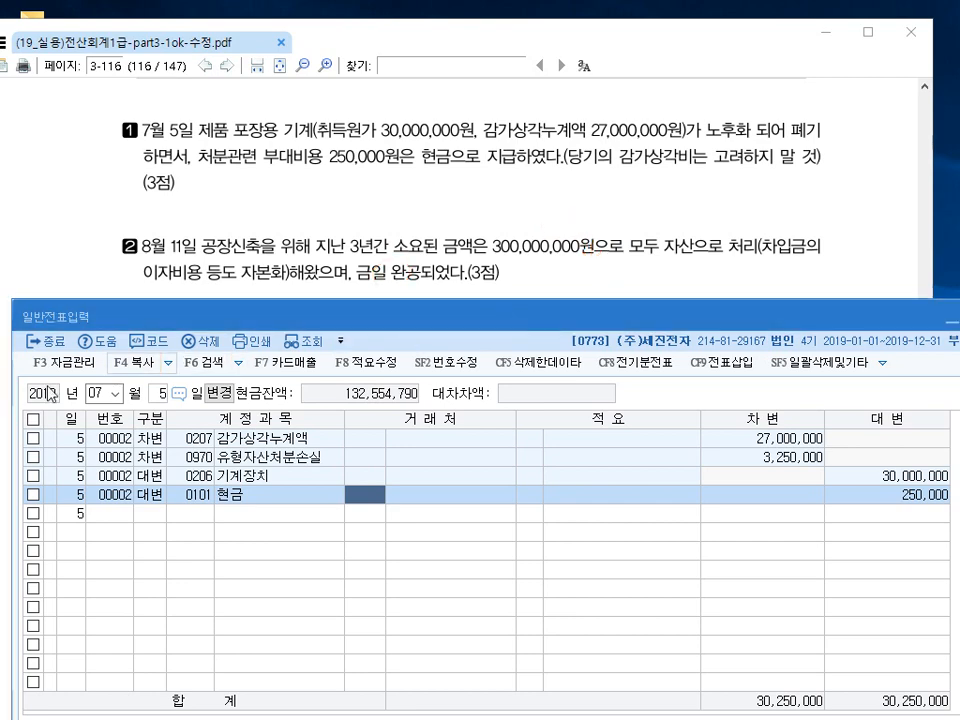
click(106, 394)
text(8)
key(Return)
text(11)
key(Return)
Enter question 2's voucher: debit 0202 건물 300,000,000 and credit 0214 건설중인자산 for the same amount.
text(3202)
key(Return)
key(Return)
key(Return)
text(300,000,000)
key(Return)
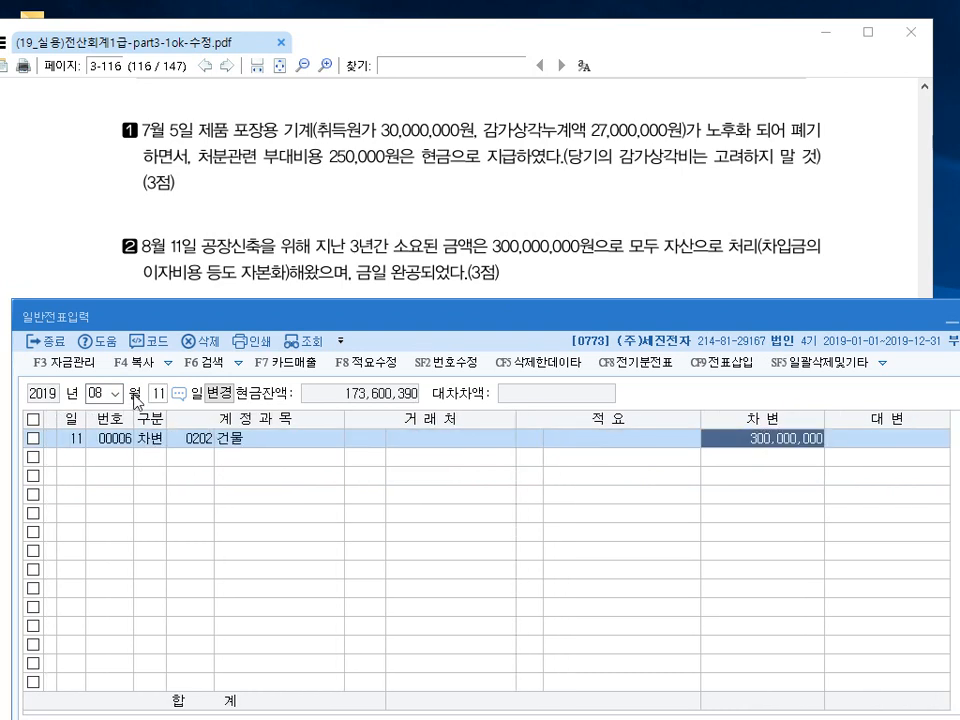
text(4)
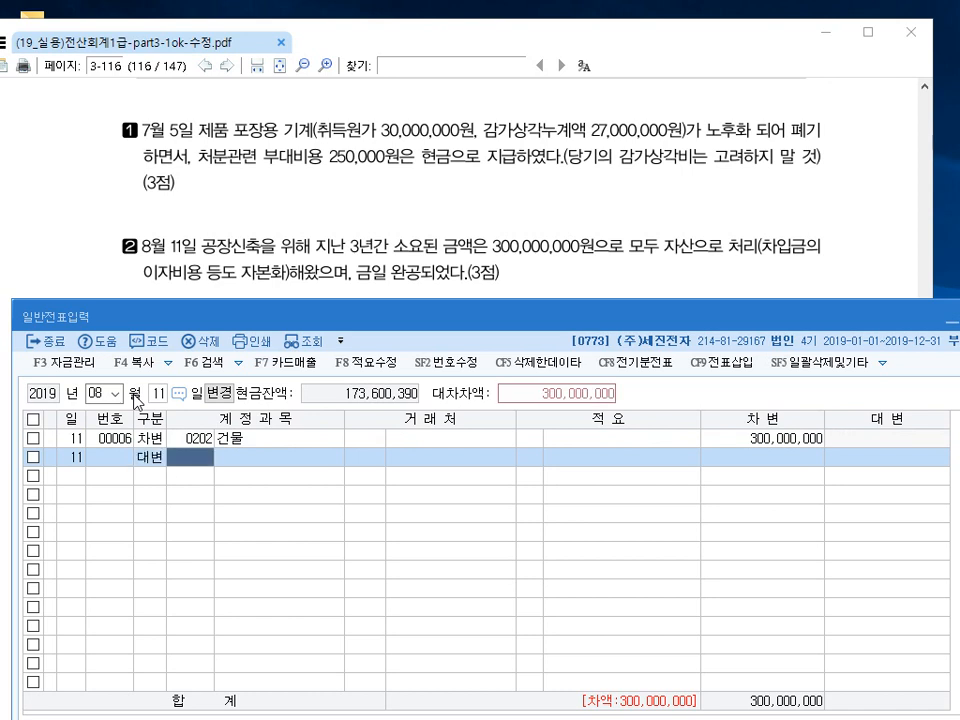
text(0214)
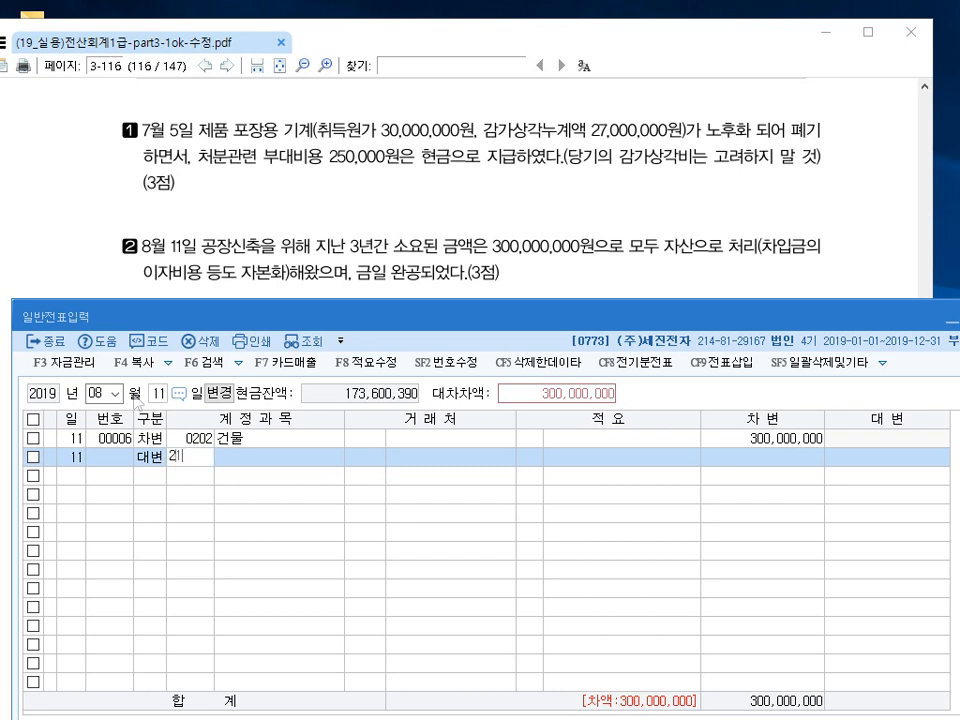
key(Return)
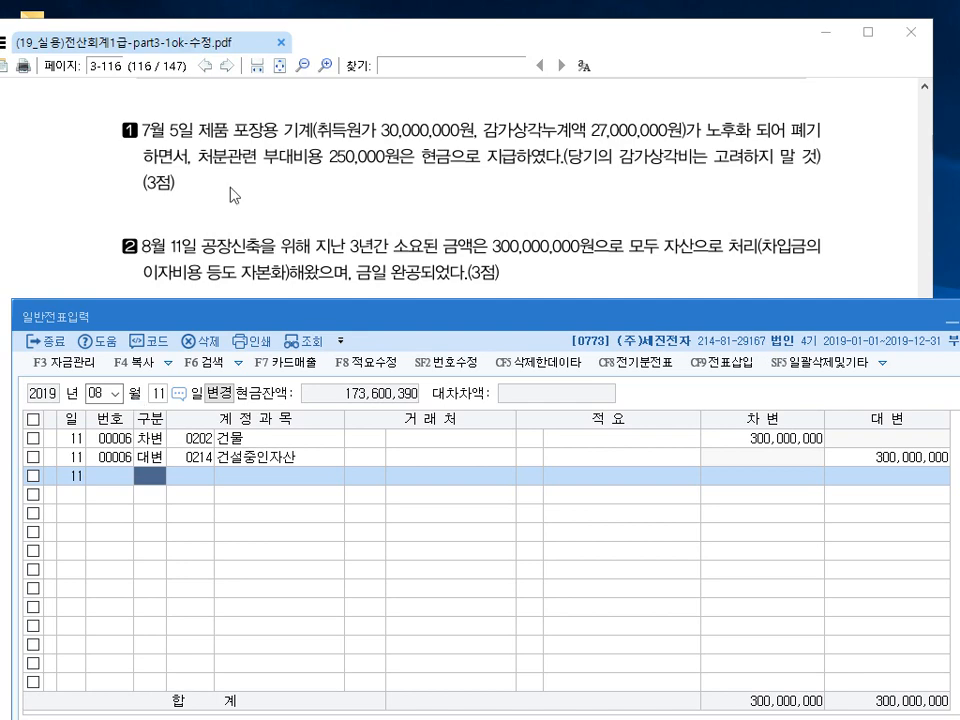
Bring question 3 of the exam PDF into view and place the 일반전표입력 window directly below it.
click(237, 232)
scroll(250, 318, down, 2)
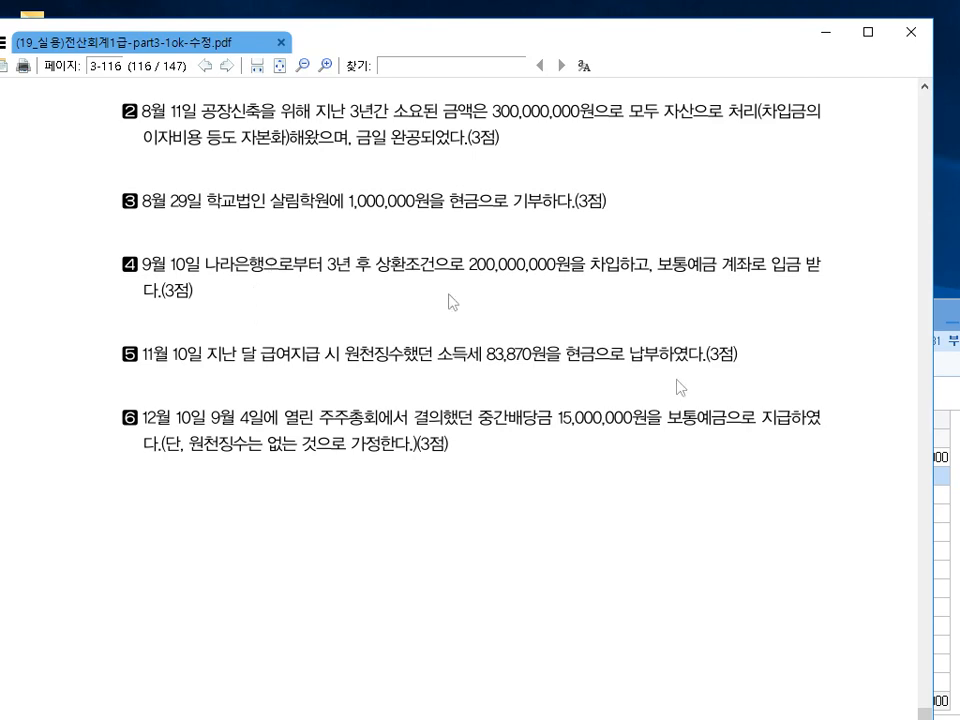
click(955, 470)
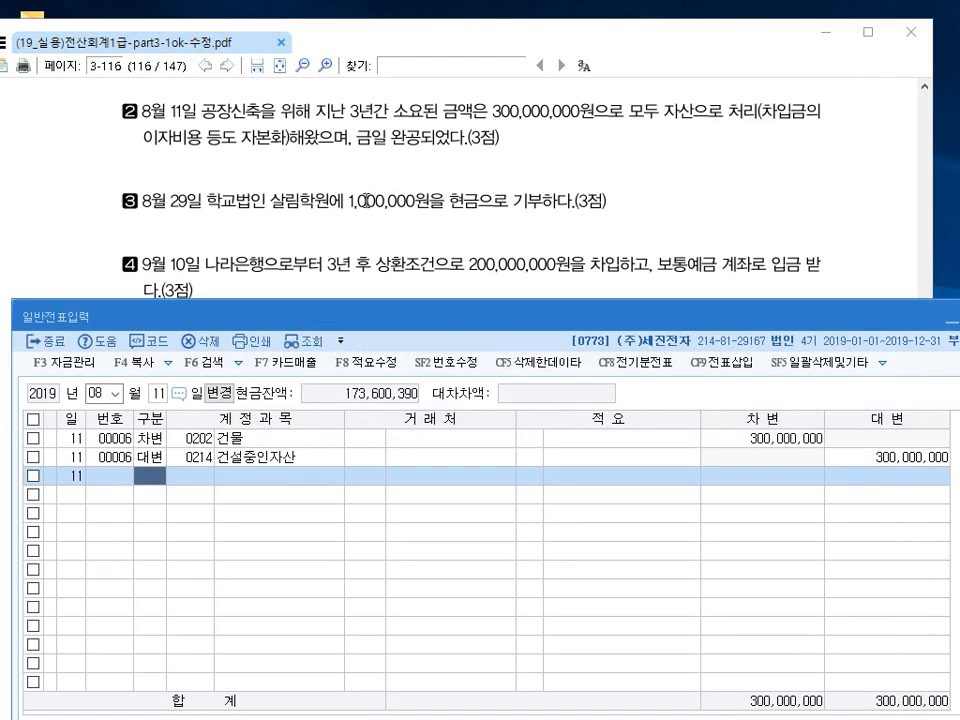
drag(362, 319, 350, 271)
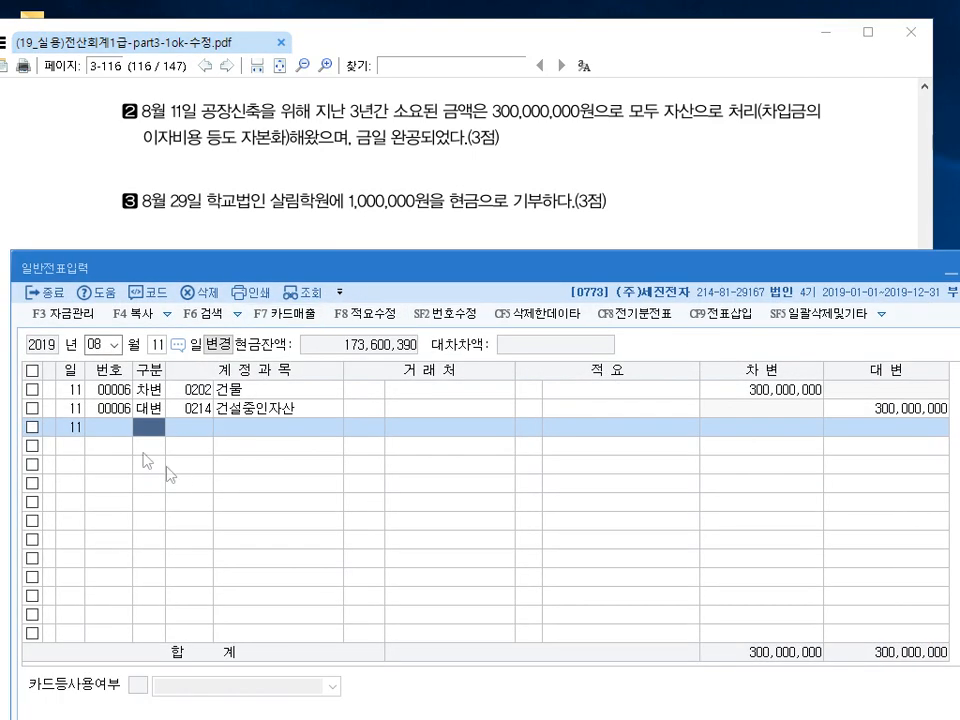
Set the day to 29 and enter a cash payment (출금) line for 0953 기부금 of 1,000,000.
click(158, 346)
text(29)
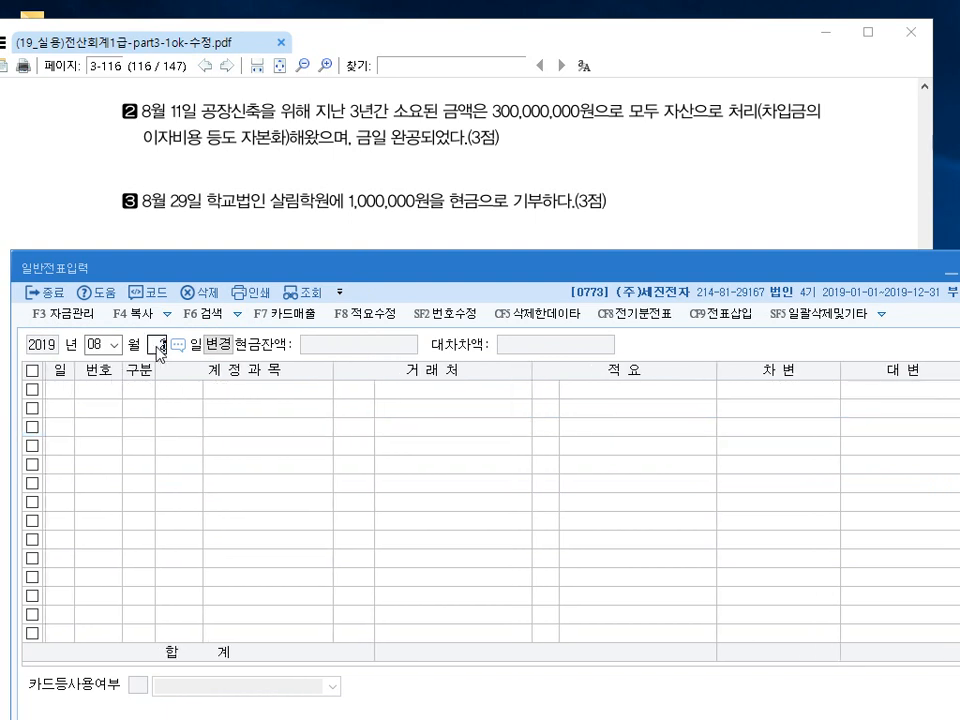
key(Return)
text(1)
key(Return)
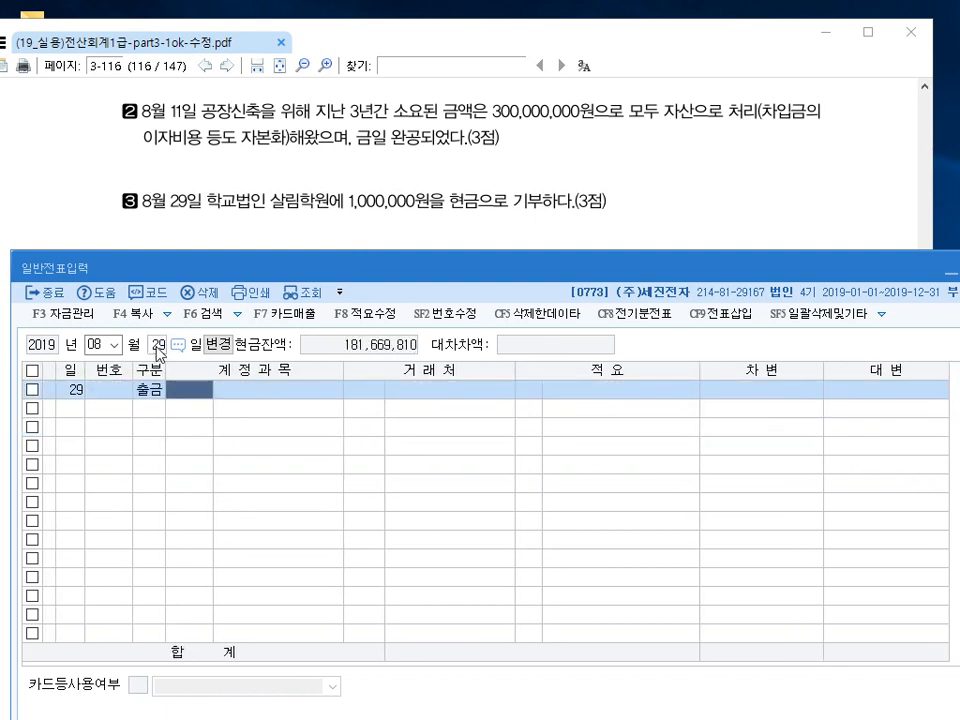
text(953)
key(Return)
key(Return)
key(Return)
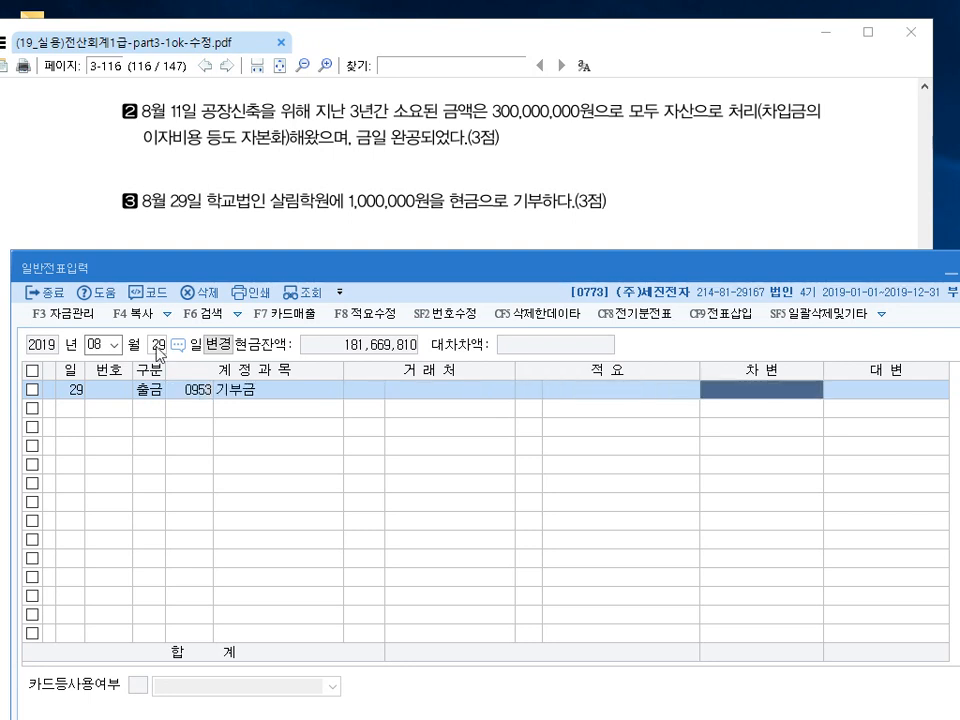
text(1000000)
key(Return)
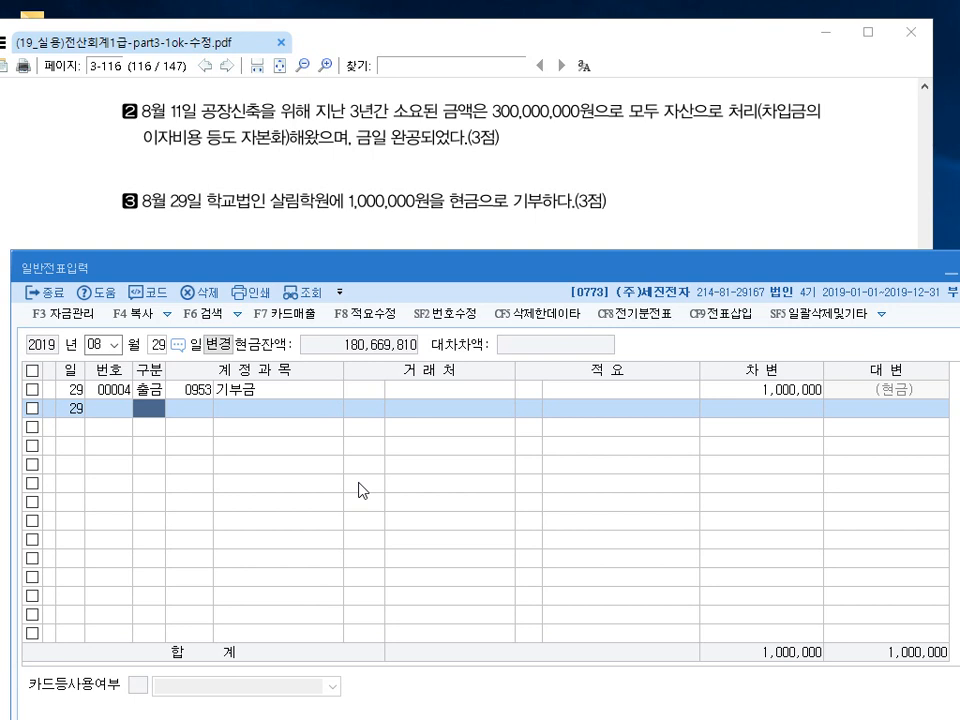
Set the 일반전표입력 date to month 9, day 10 and move the window below question 4.
click(96, 344)
text(9)
key(Return)
text(10)
key(Return)
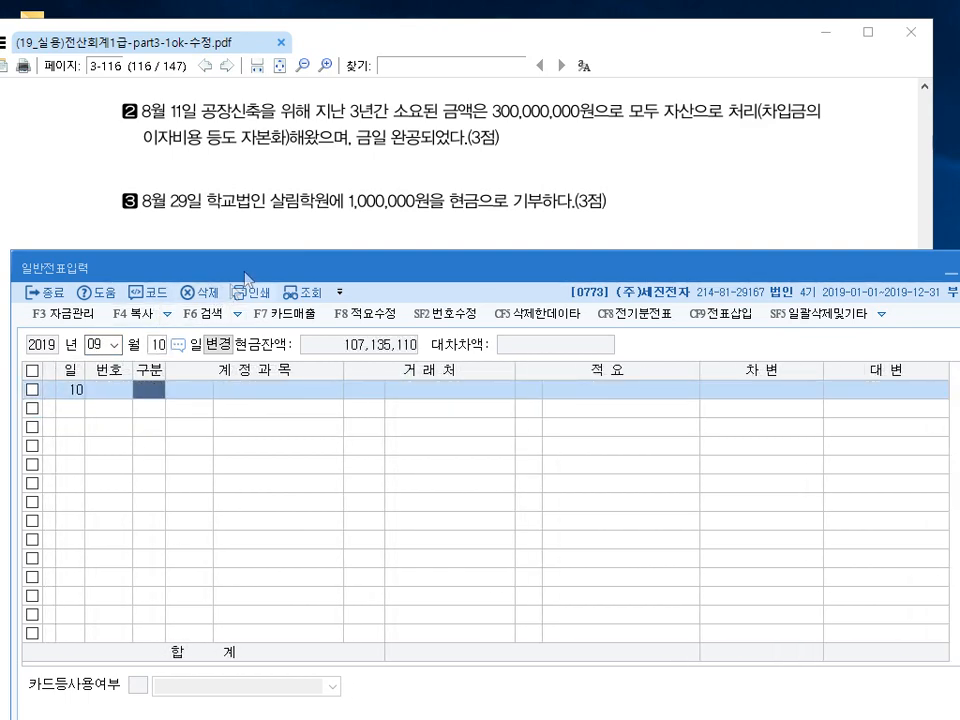
drag(238, 273, 238, 338)
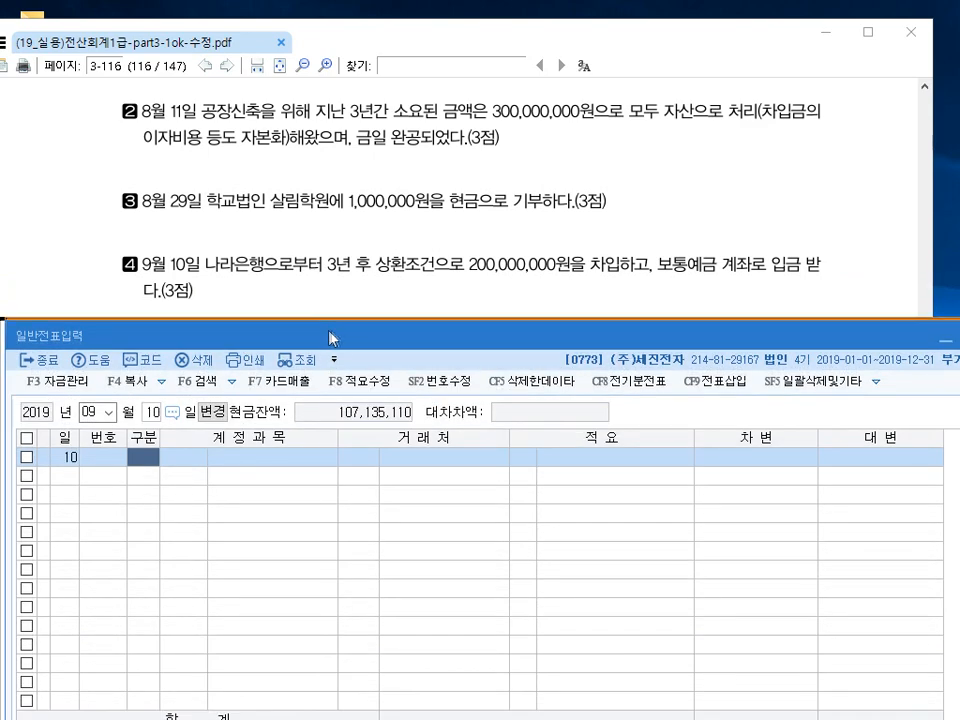
drag(332, 336, 322, 336)
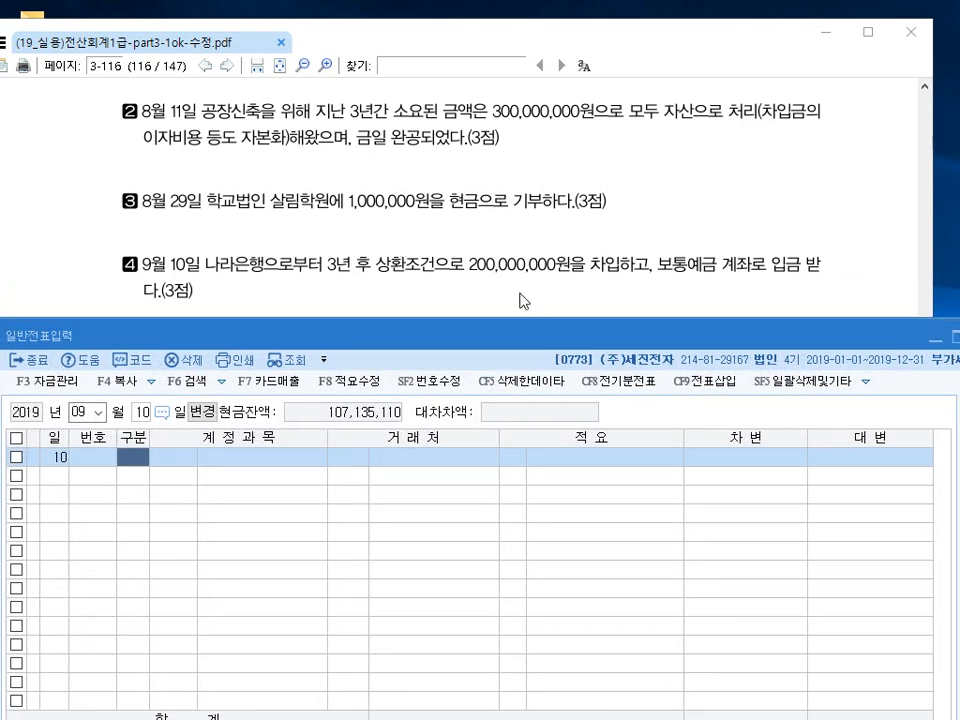
Enter a debit (차변) line for 0103 보통예금 with an amount of 200,000,000.
text(3)
key(Return)
text(103)
key(Return)
key(Return)
key(Return)
text(200000000)
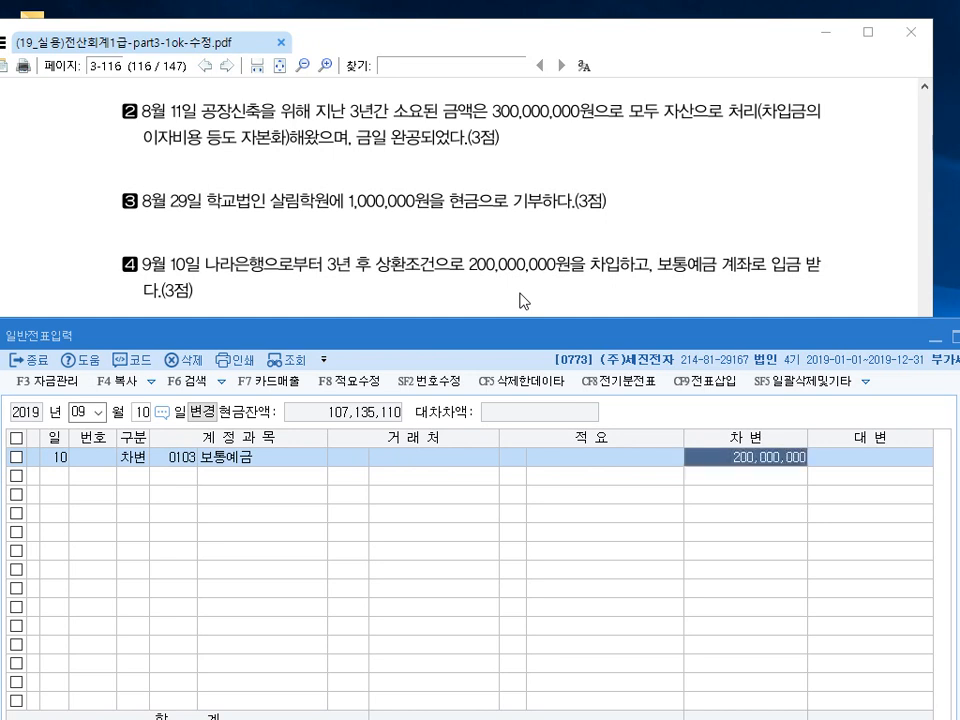
Enter a credit (대변) line for 0293 장기차입금 of 200,000,000 with 98001 나라은행 as the 거래처.
key(Return)
text(4)
key(Return)
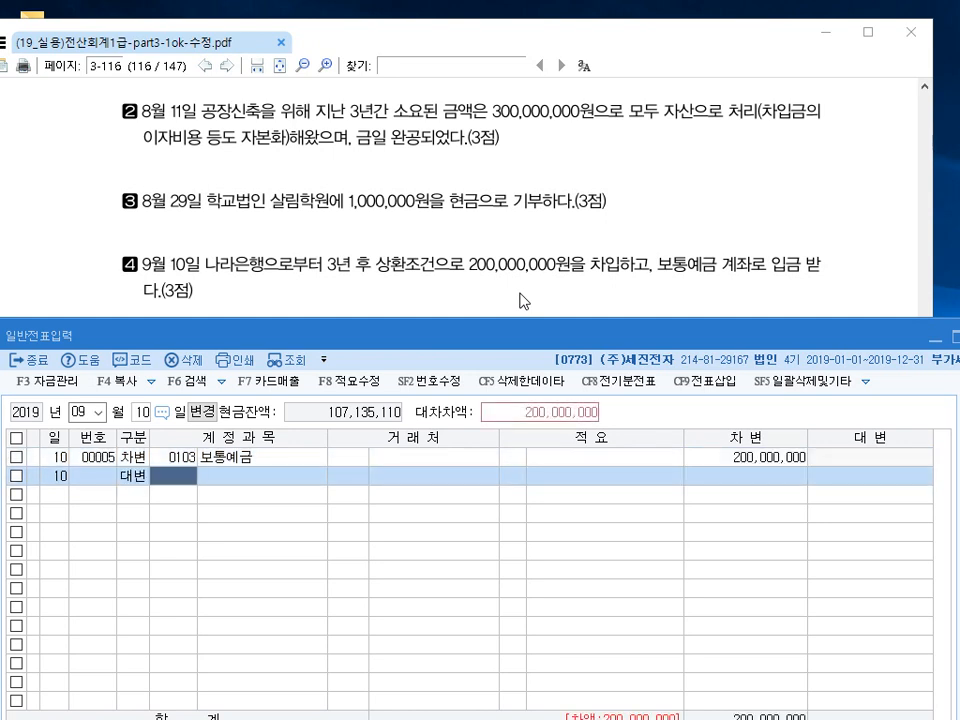
text(293)
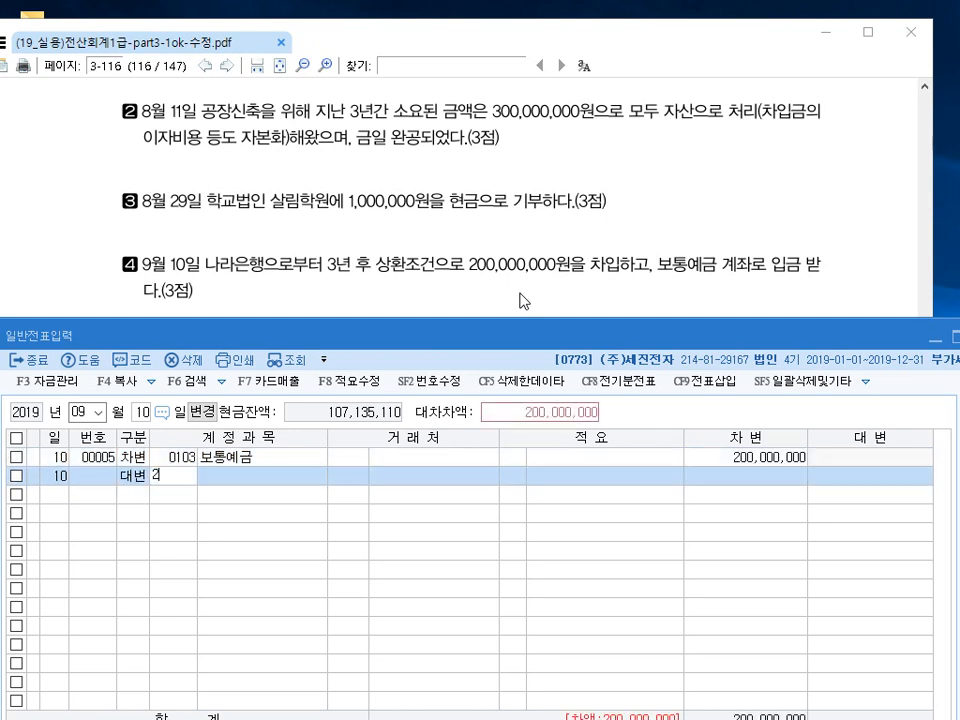
key(Return)
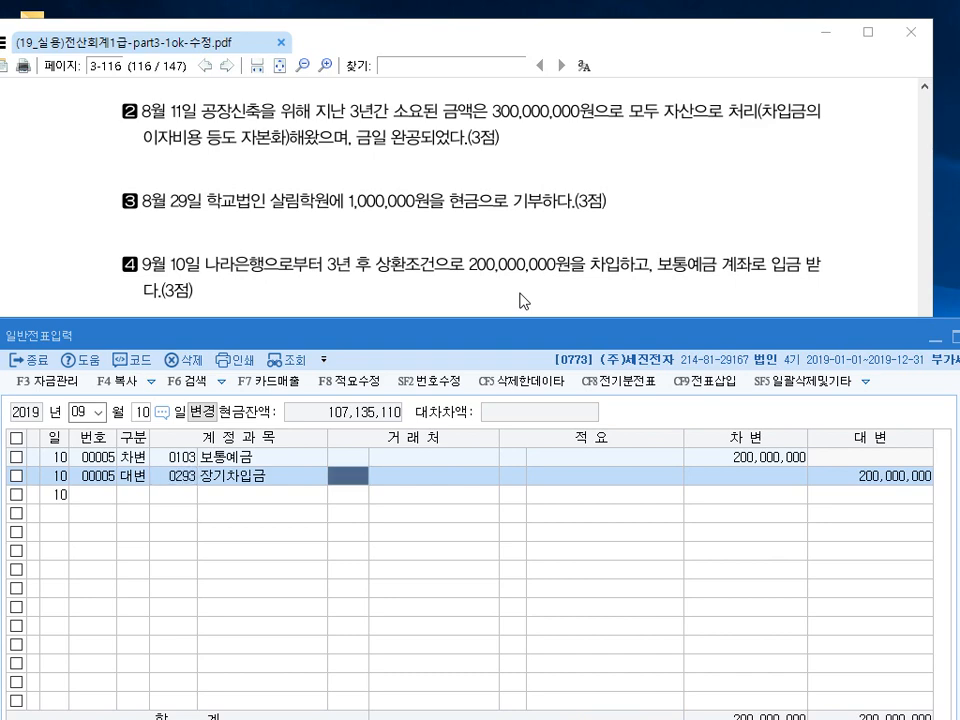
text(나래)
key(Return)
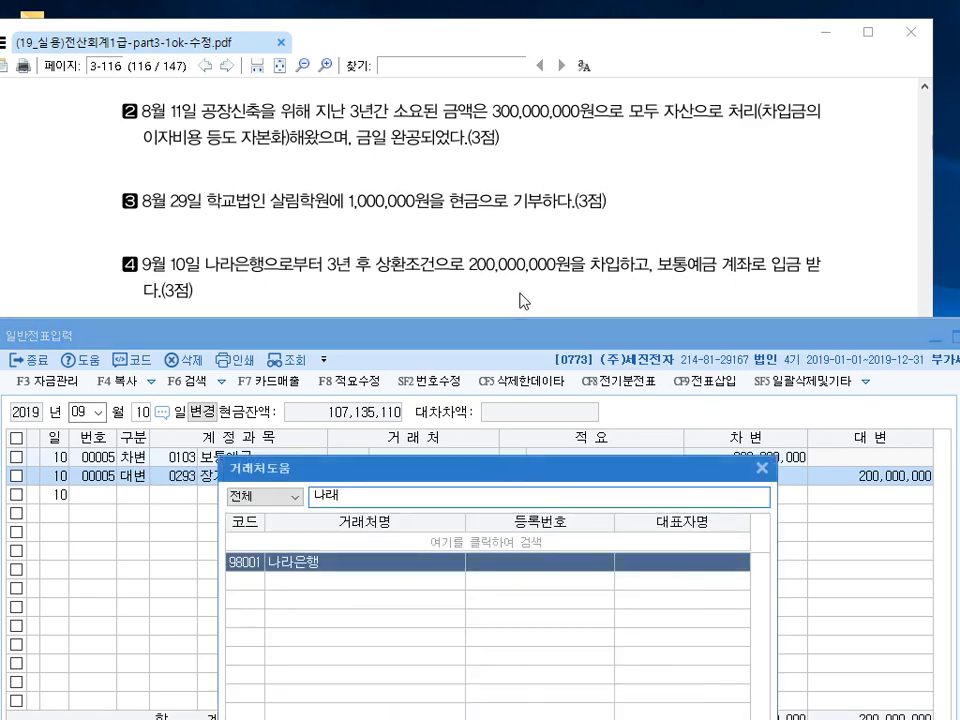
key(Return)
Bring question 5 of the exam PDF into view above 일반전표입력 and set the voucher date to month 11, day 10.
click(514, 258)
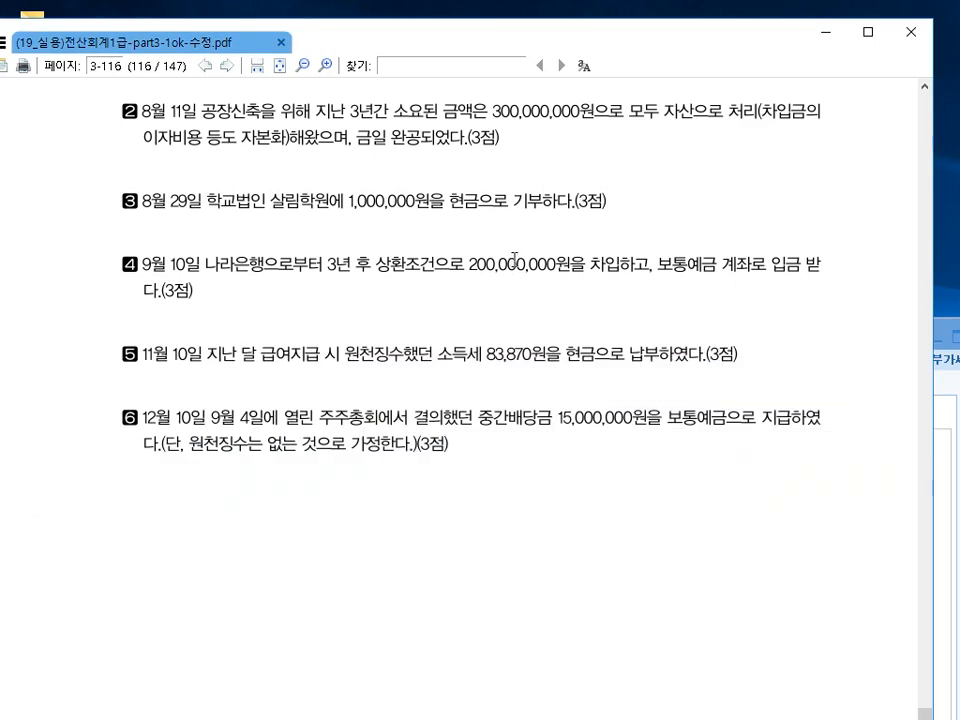
scroll(514, 258, down, 2)
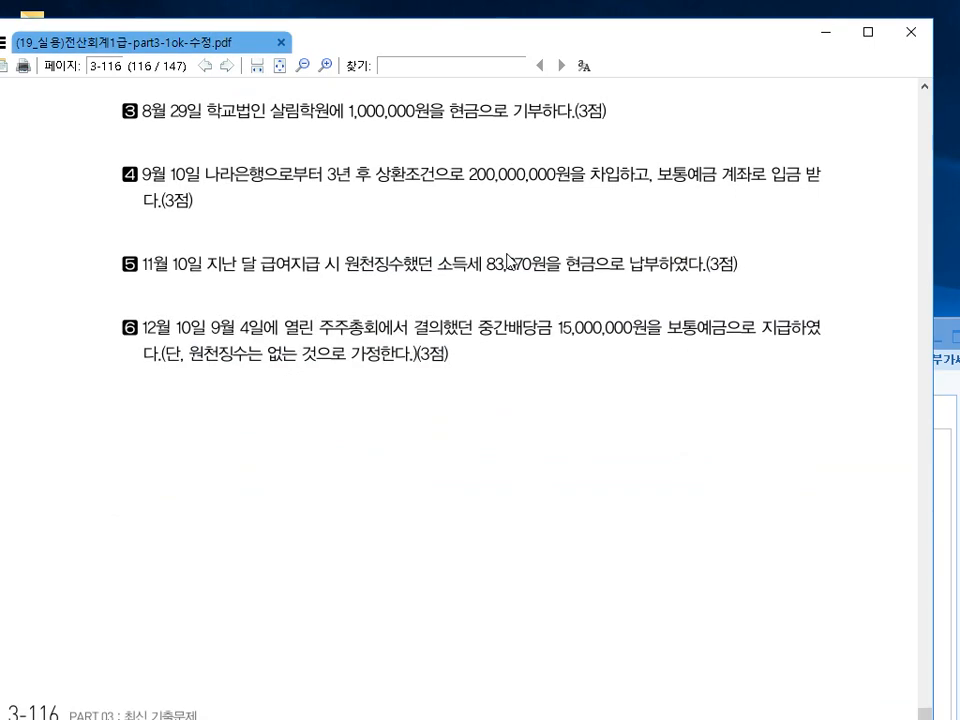
click(946, 463)
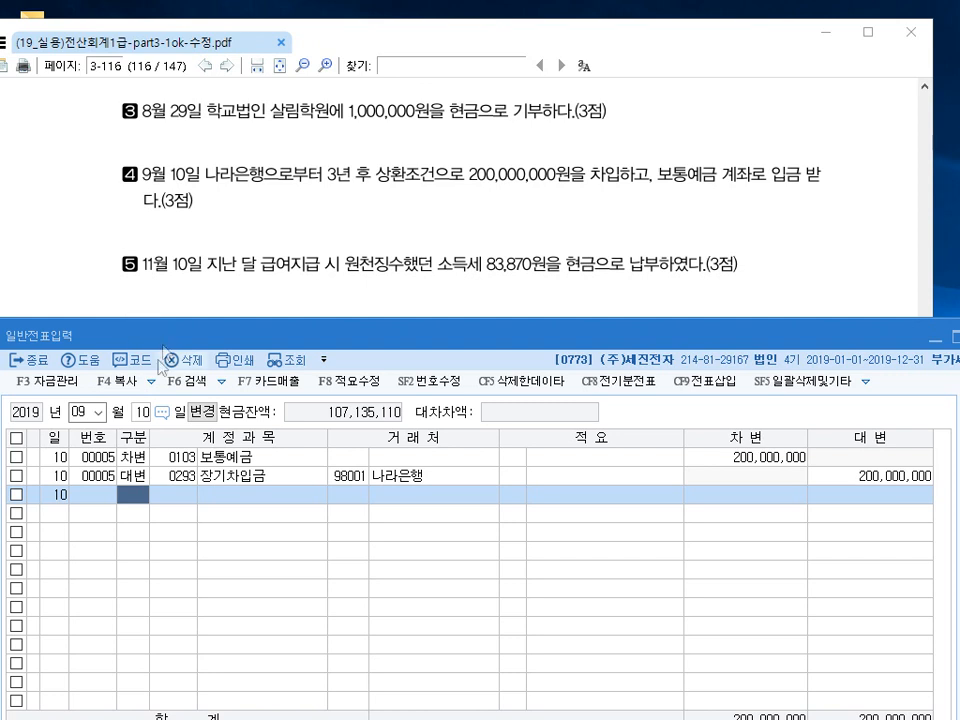
click(79, 412)
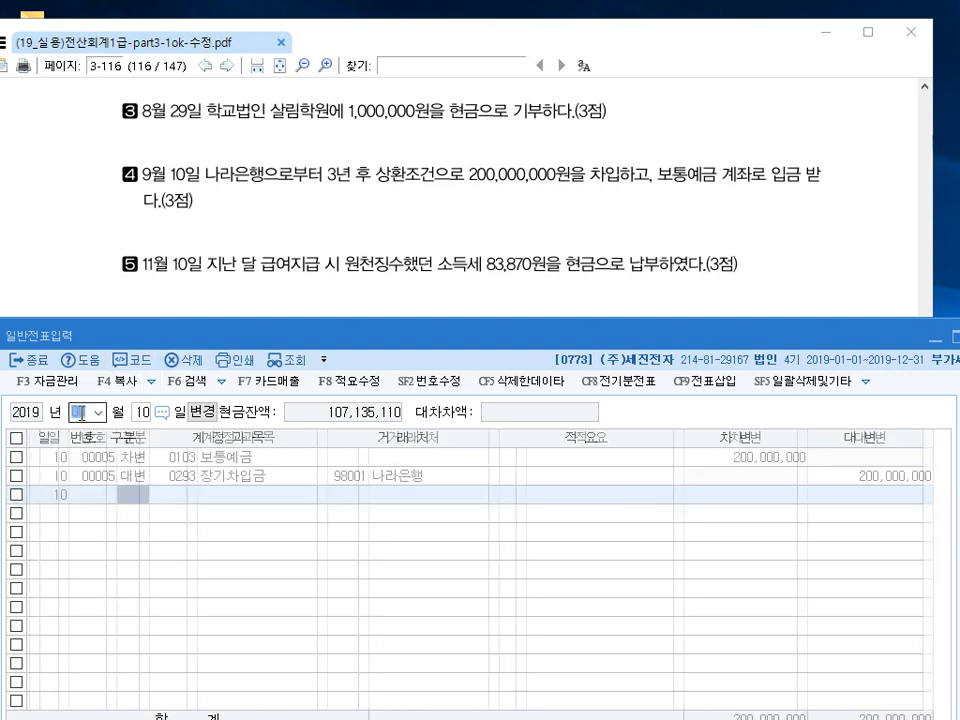
text(11)
key(Return)
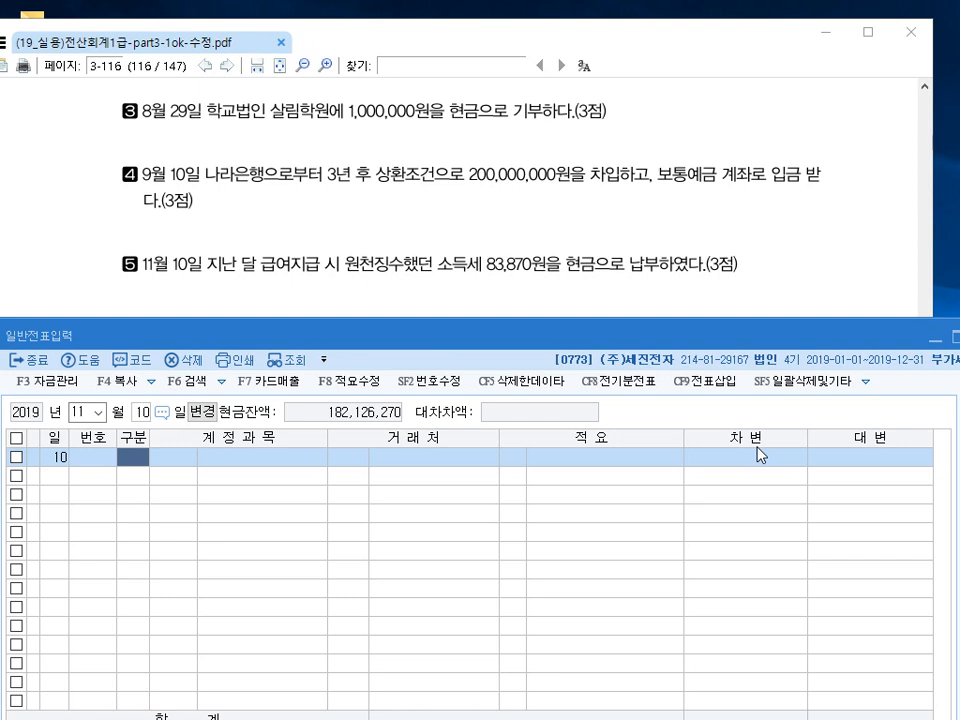
Enter a cash payment (출금) line for 0254 예수금 of 83,870.
text(1)
key(Return)
text(254)
key(Return)
key(Return)
key(Return)
key(Return)
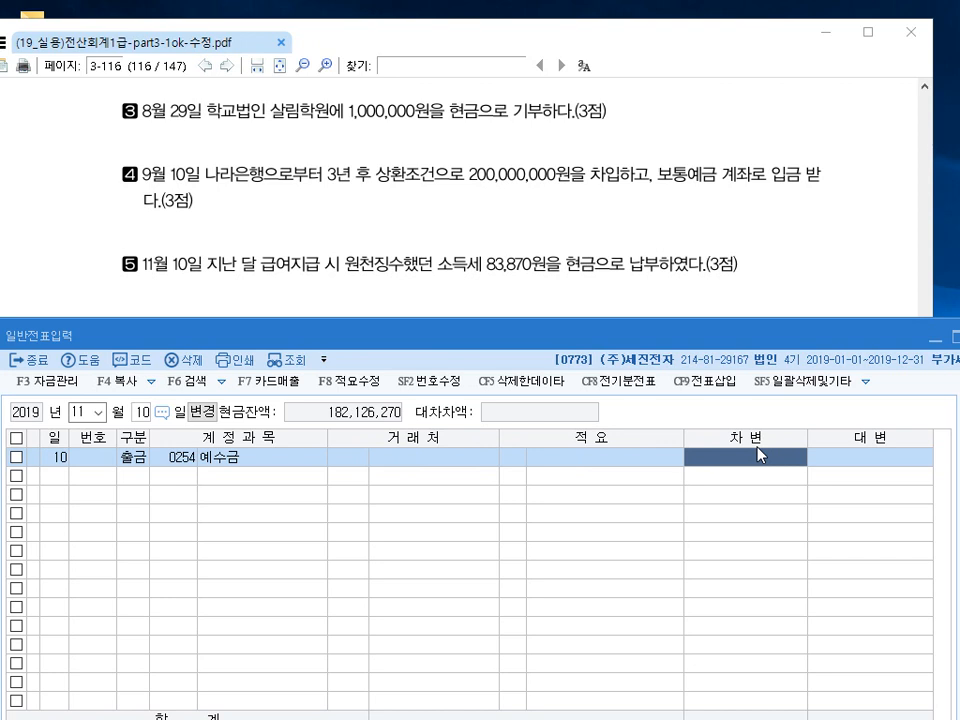
text(83)
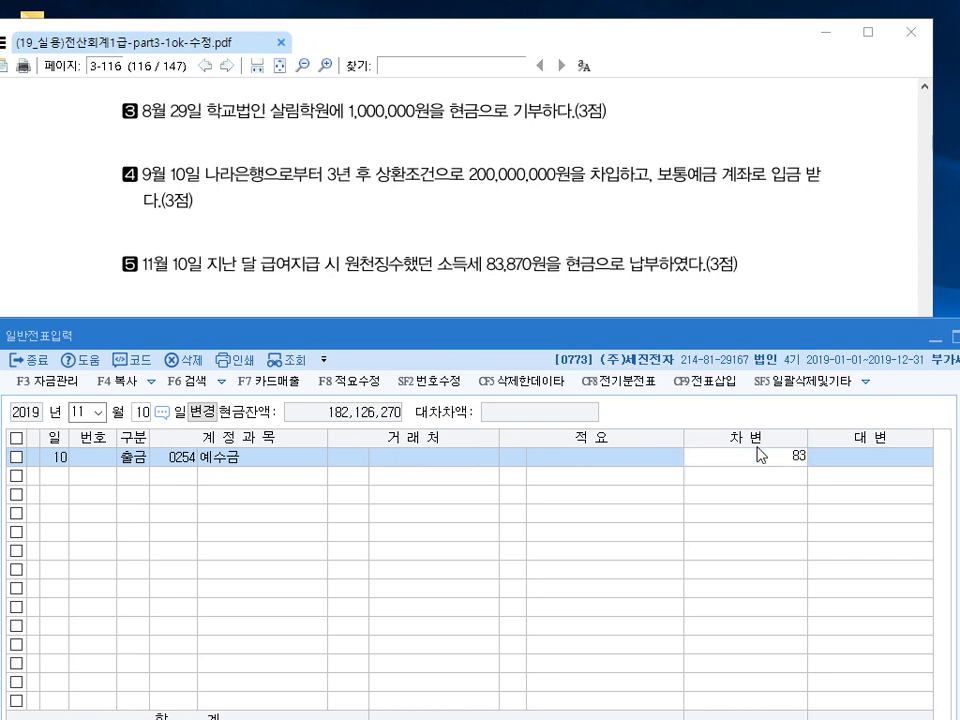
text(,870)
key(Return)
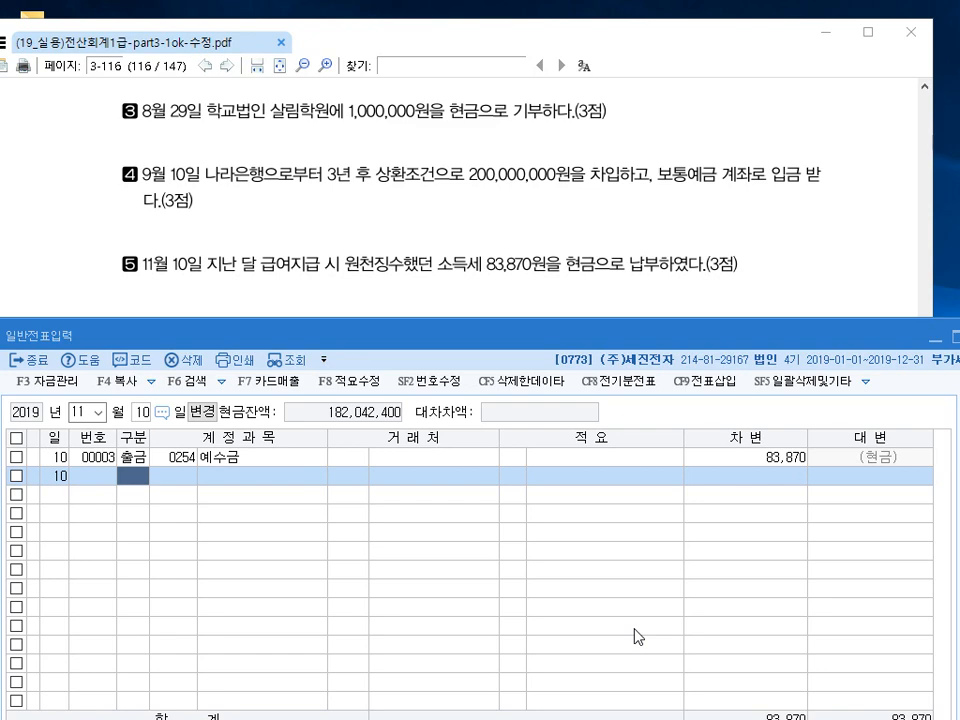
Bring question 6 of the exam PDF into view and set the 일반전표입력 date to month 12, day 10.
click(369, 169)
scroll(418, 268, down, 8)
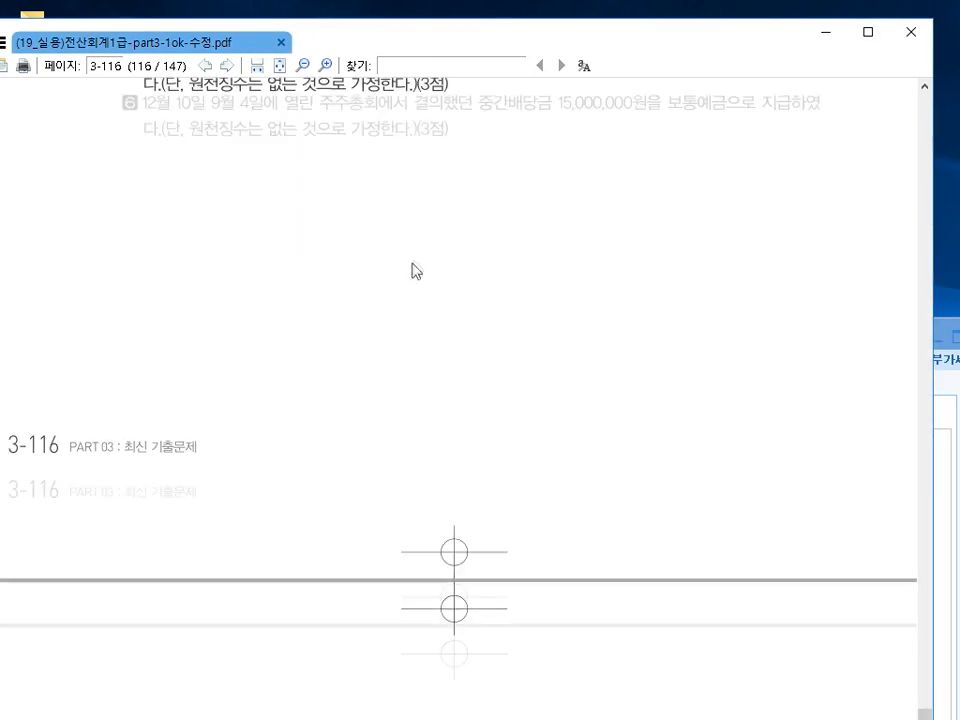
scroll(411, 262, up, 5)
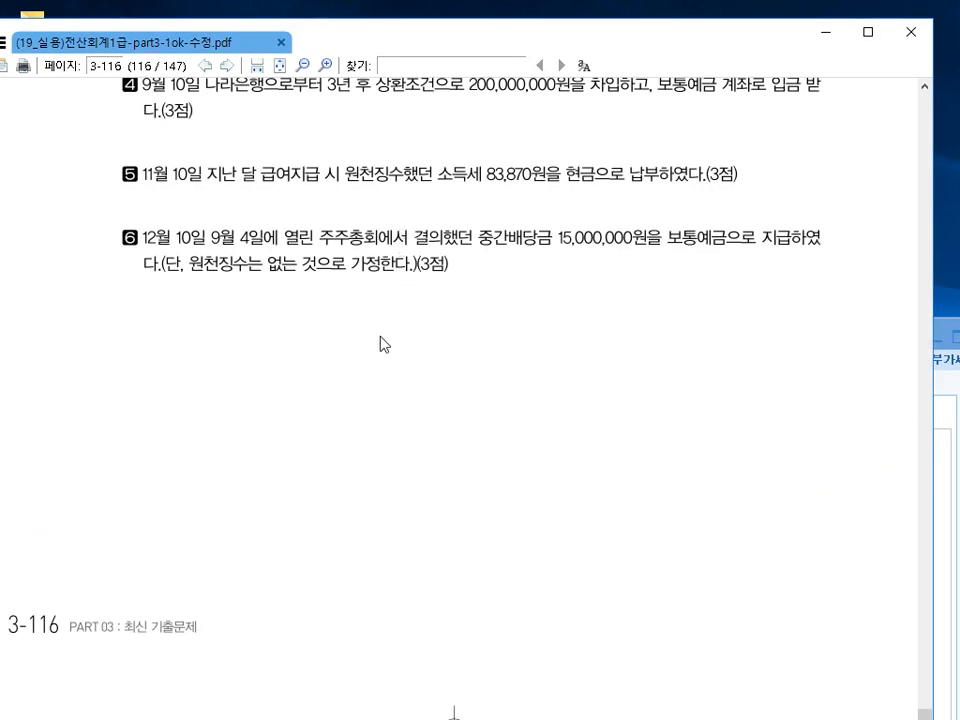
scroll(372, 345, down, 1)
scroll(372, 342, down, 1)
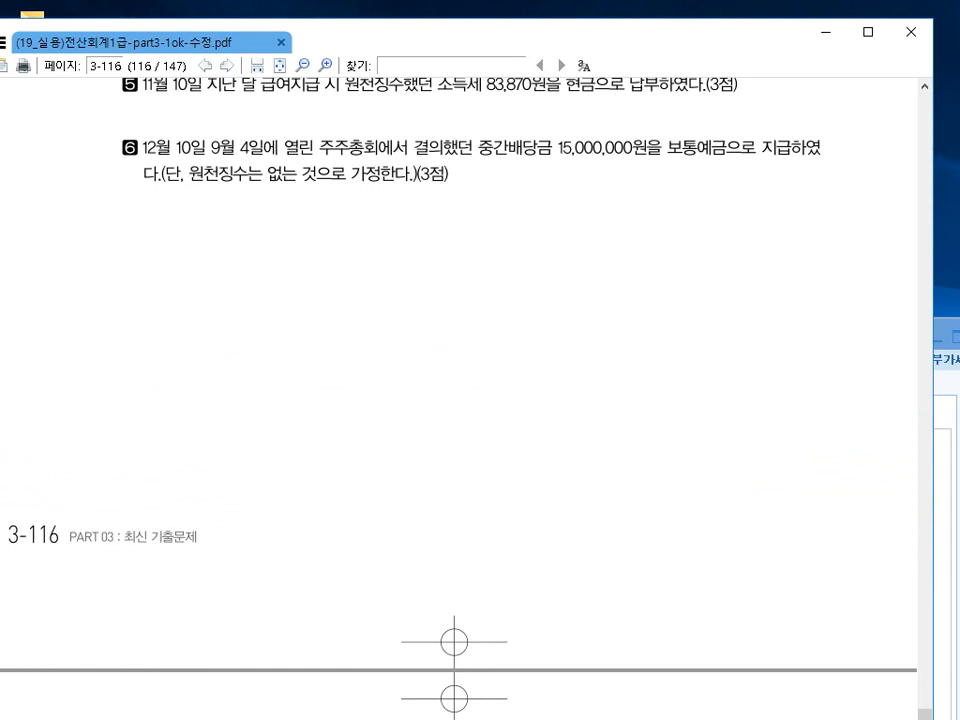
click(952, 667)
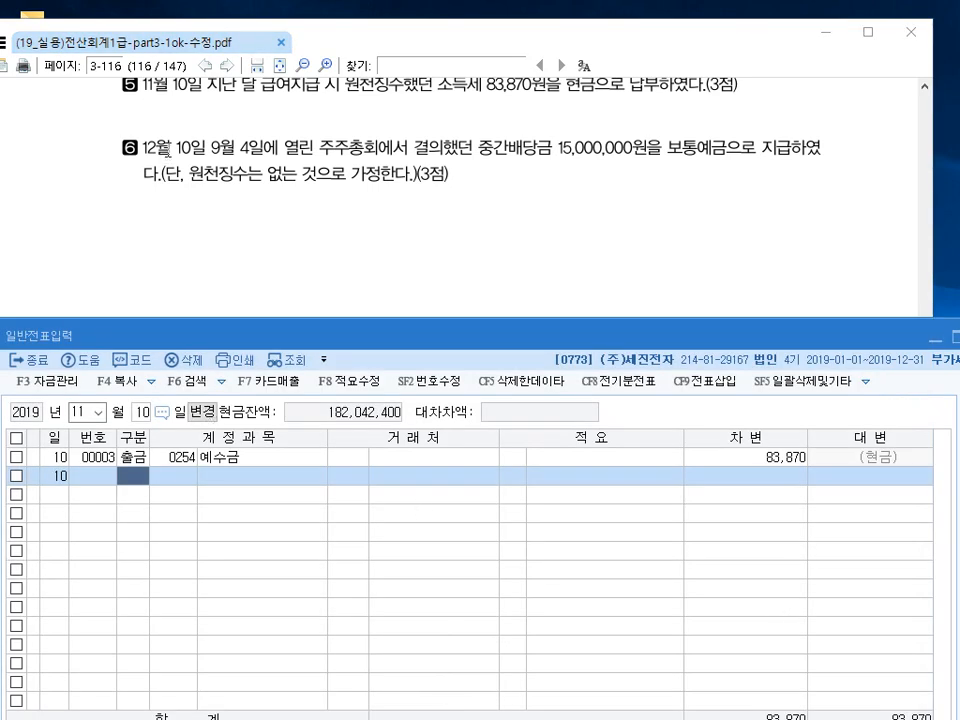
click(79, 411)
text(12)
key(Return)
key(Return)
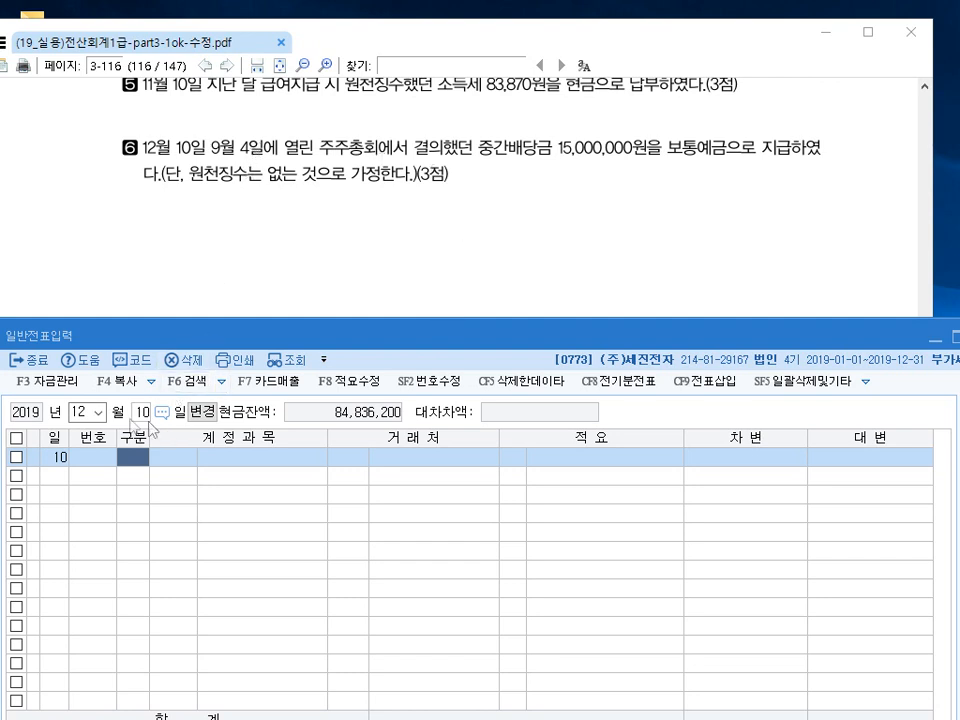
Look up the vouchers of month 9, day 4 and examine the 중간배당금 debit and 미지급배당금 credit lines.
click(82, 411)
text(094)
key(Return)
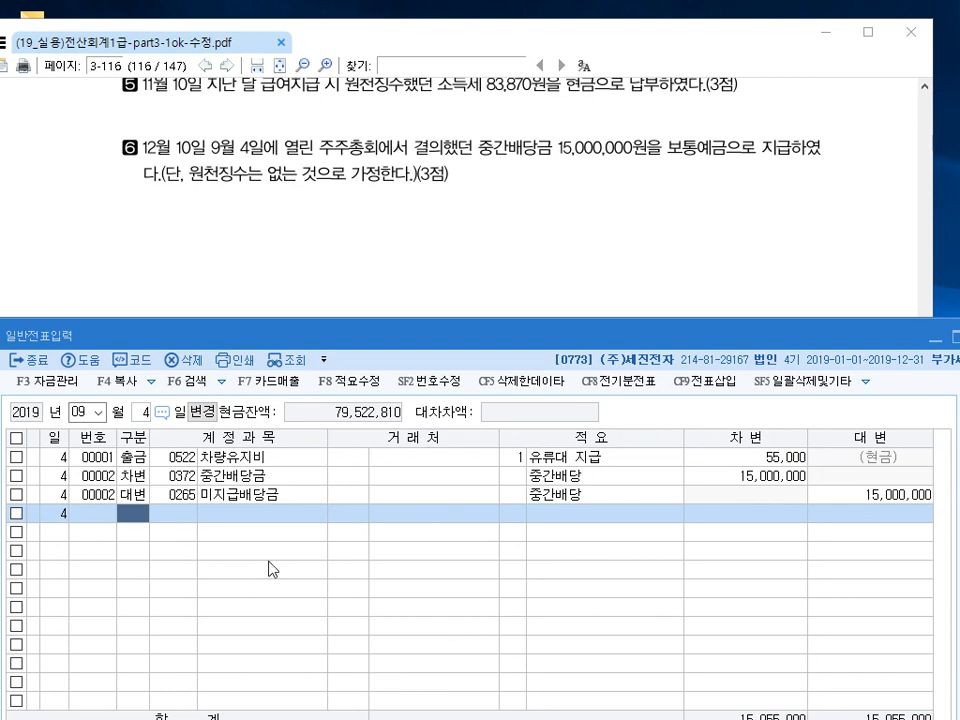
click(229, 478)
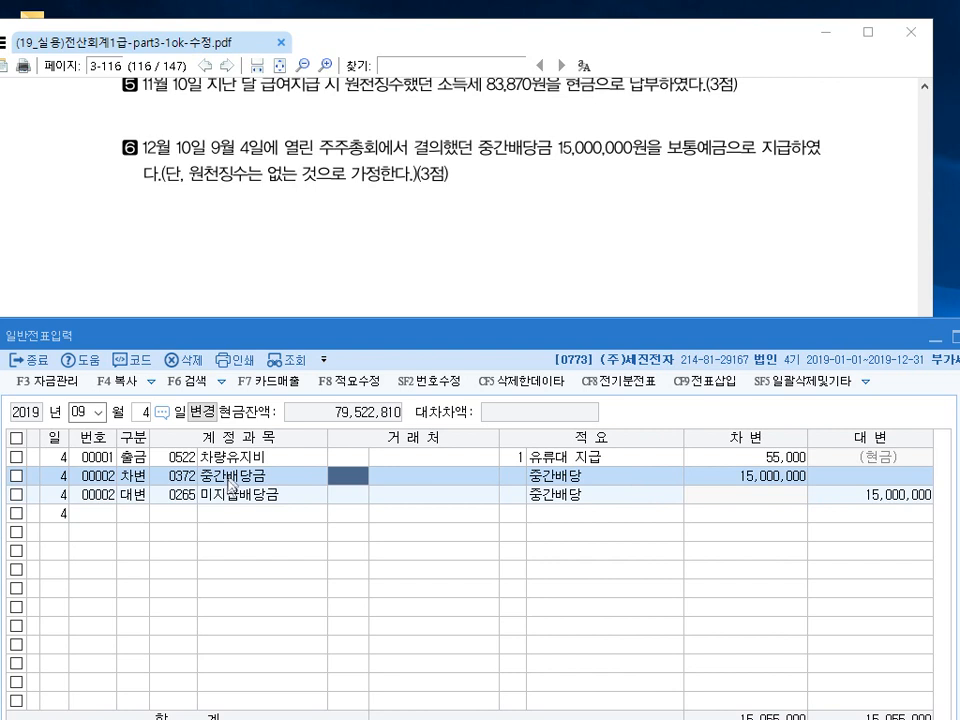
click(233, 496)
click(237, 498)
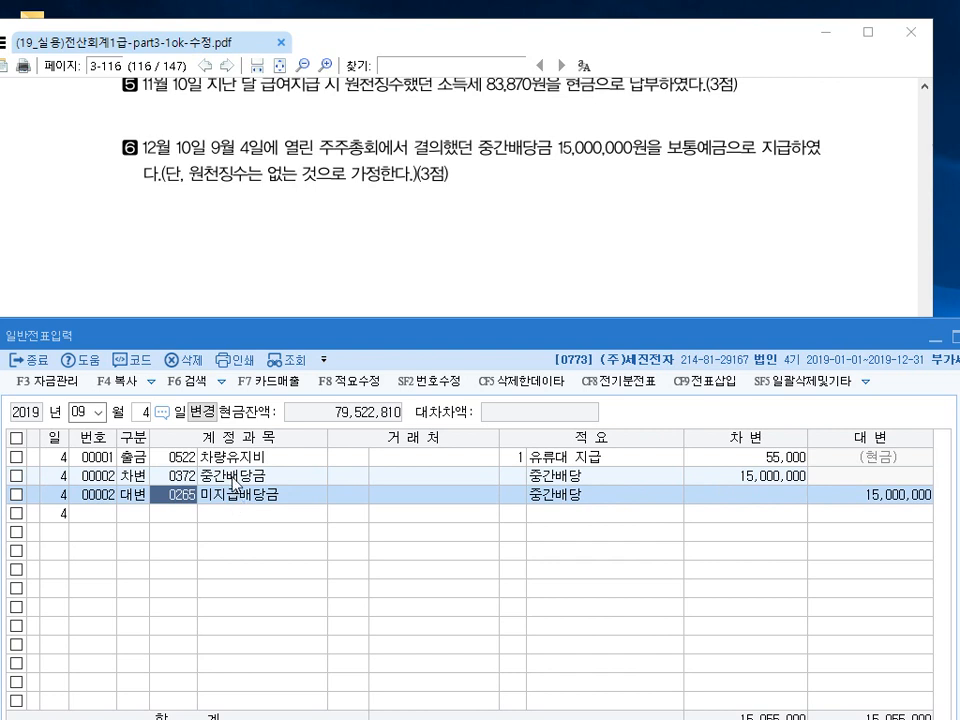
click(233, 476)
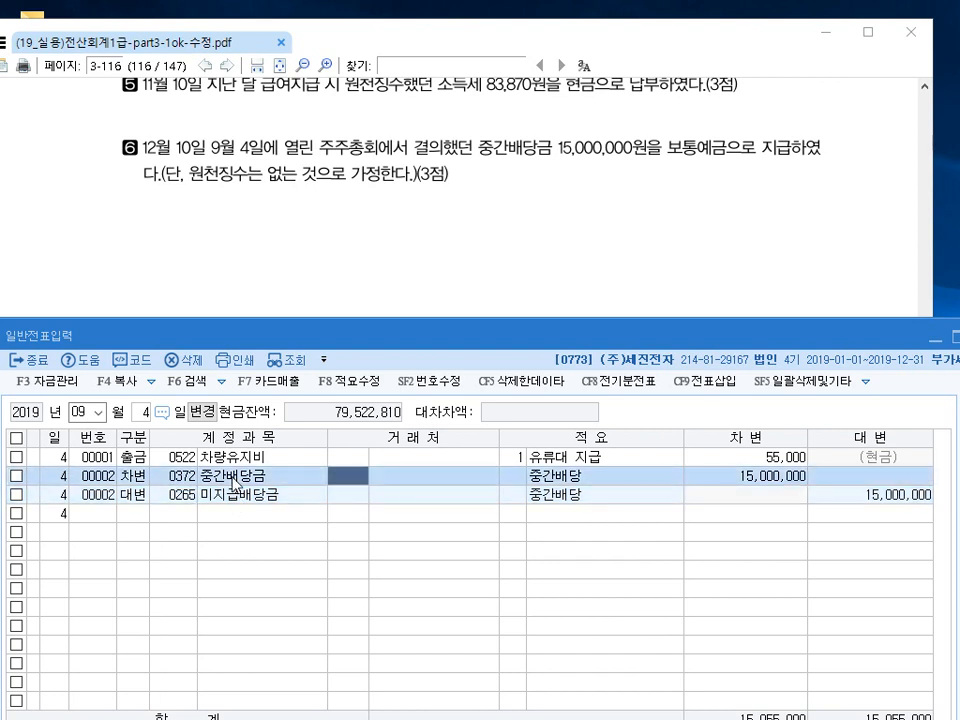
click(232, 495)
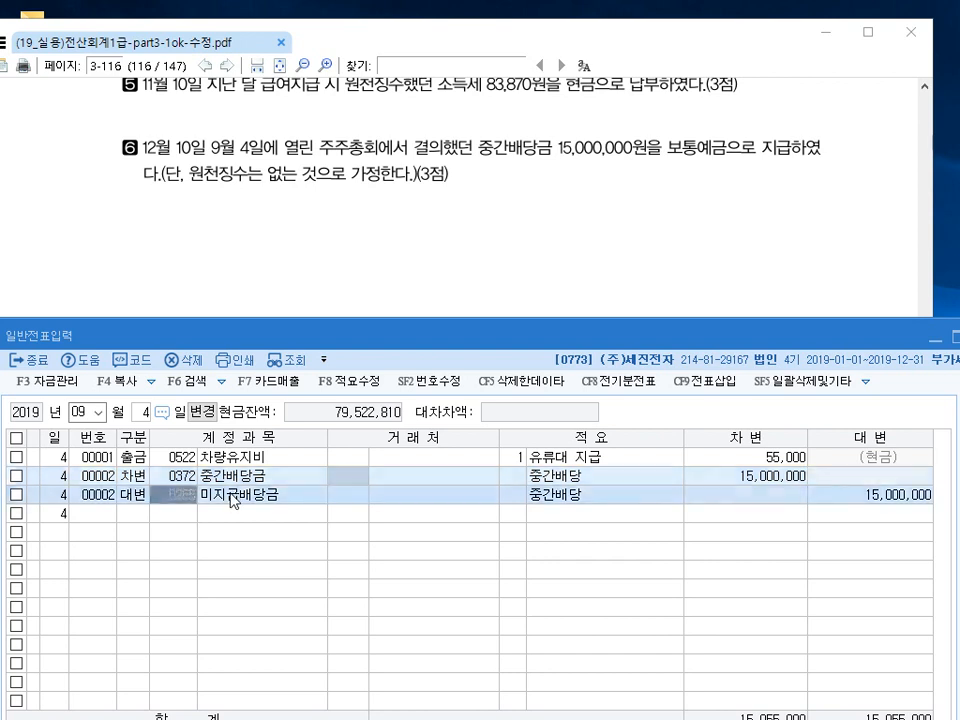
click(229, 480)
click(231, 493)
click(230, 479)
click(231, 491)
click(230, 477)
click(235, 494)
click(231, 478)
click(232, 493)
click(231, 478)
click(231, 492)
click(233, 478)
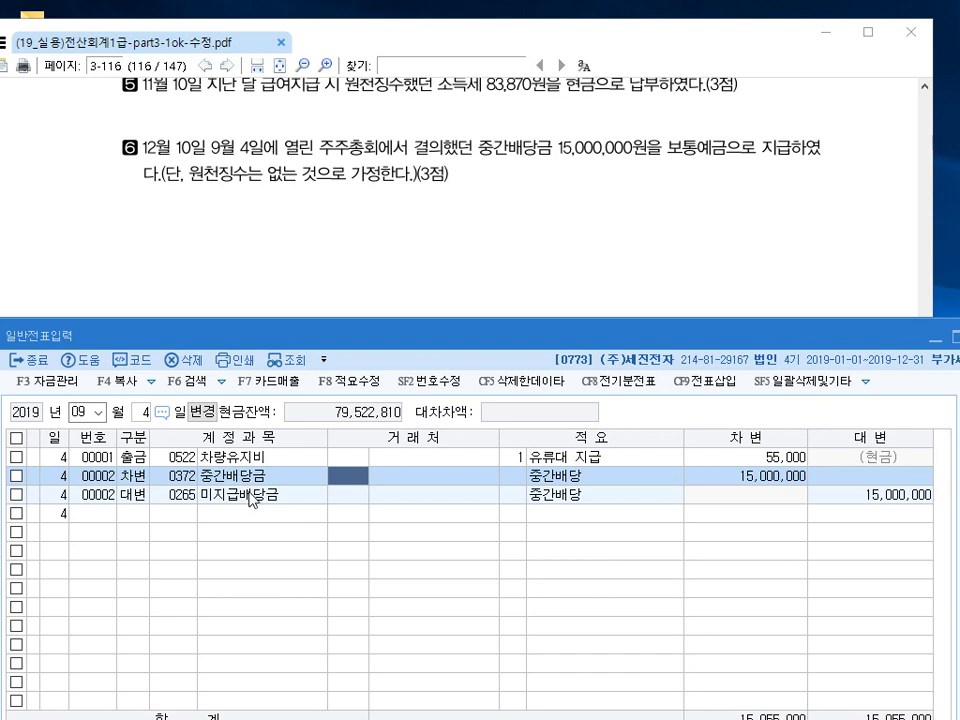
click(250, 496)
click(242, 478)
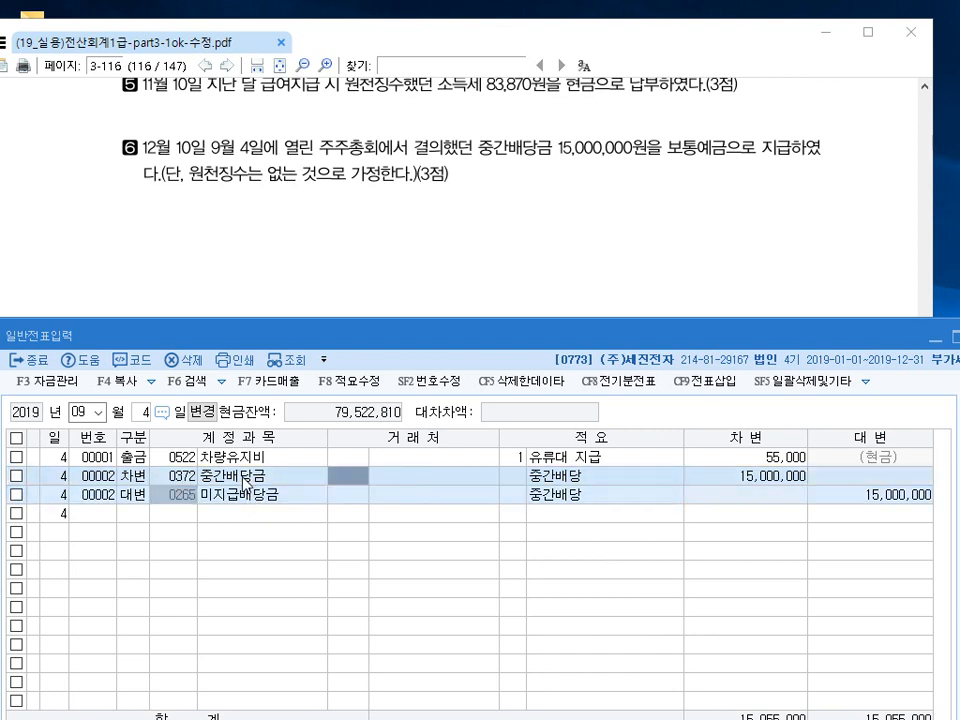
click(243, 495)
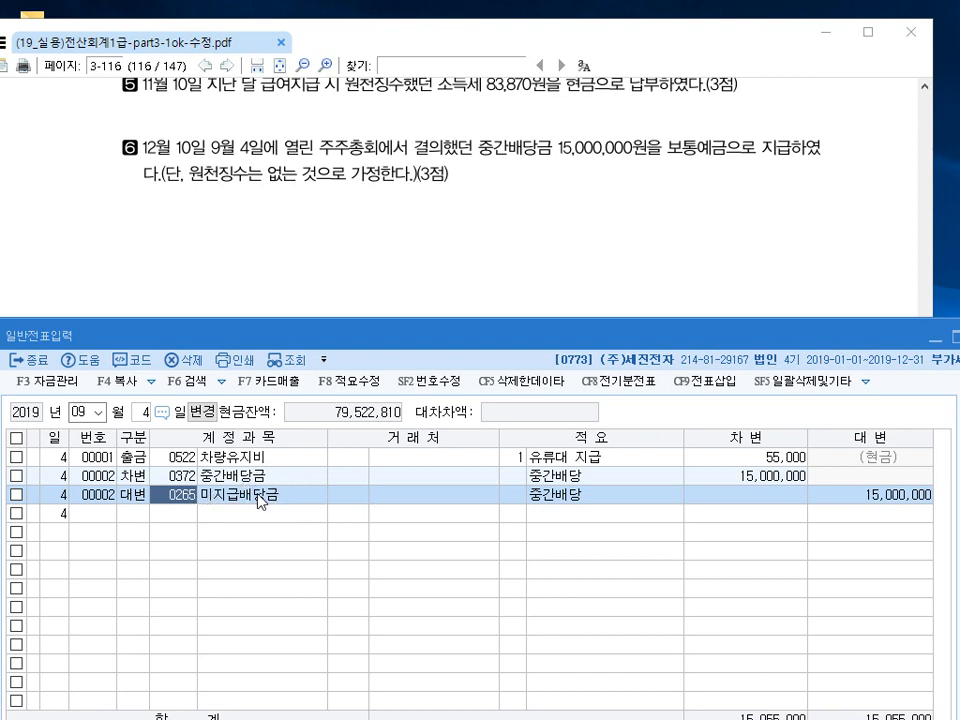
Return the 일반전표입력 date from the September voucher to month 12, day 10.
click(82, 413)
text(12)
key(Return)
text(10)
key(Return)
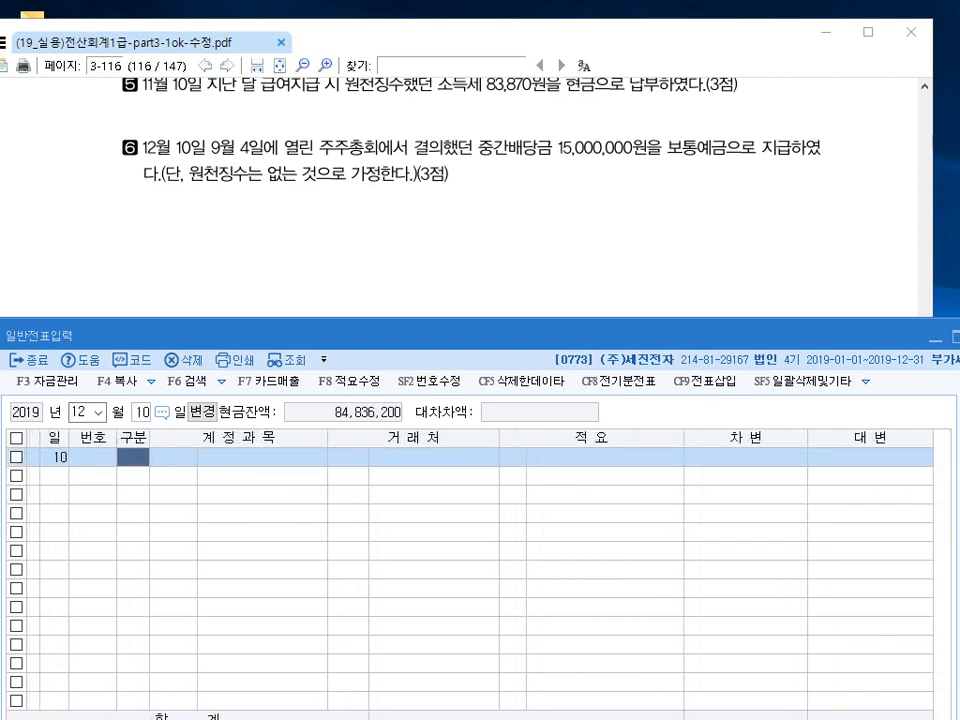
Enter a debit (차변) line for 0265 미지급배당금 of 15,000,000.
text(3)
key(Return)
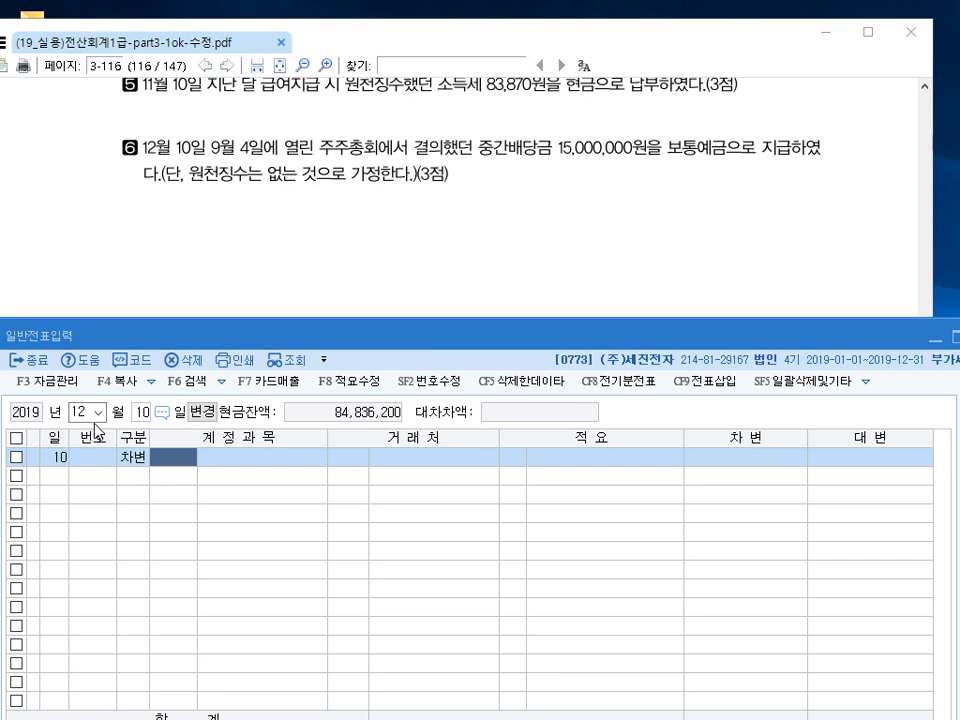
text(265)
key(Return)
key(Return)
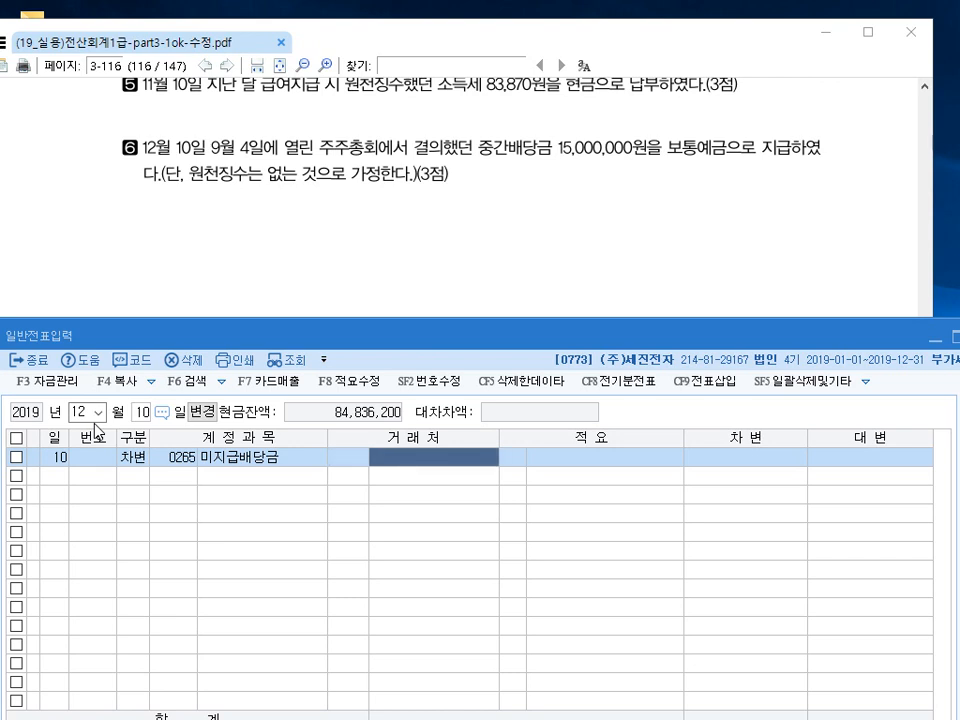
key(Return)
key(Return)
text(15000000)
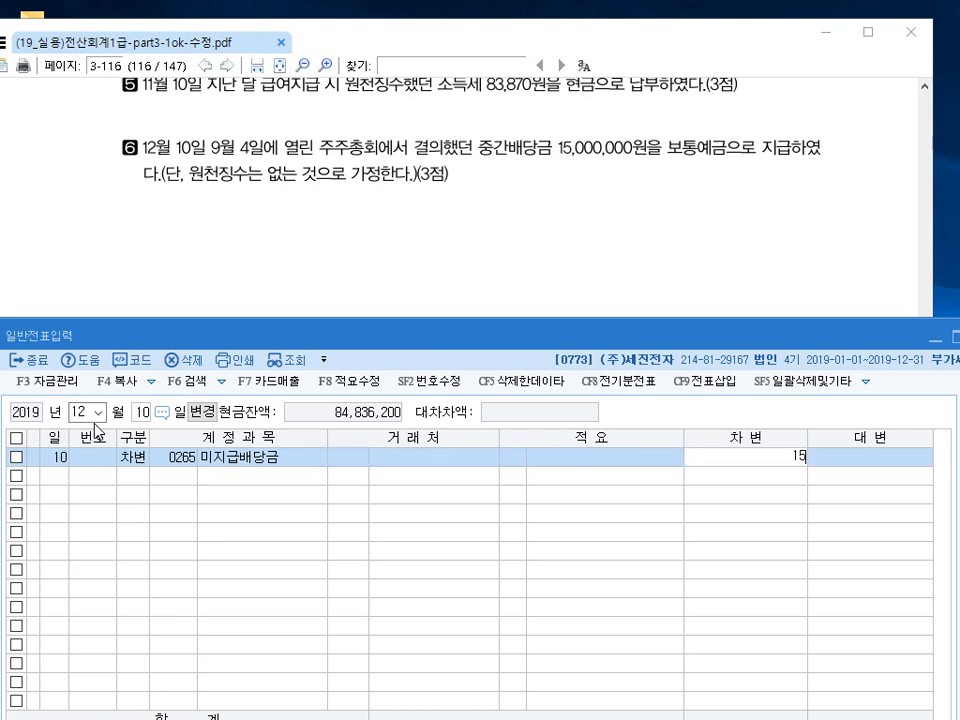
key(Return)
Enter the matching credit (대변) line for 0103 보통예금 of 15,000,000.
text(4)
key(Return)
text(103)
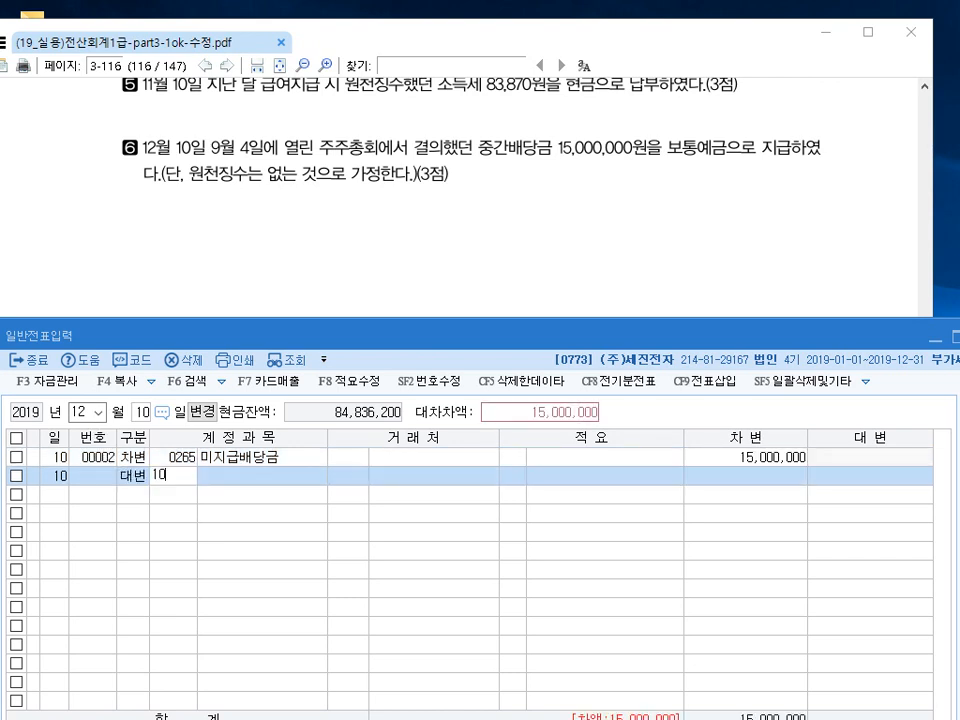
key(Return)
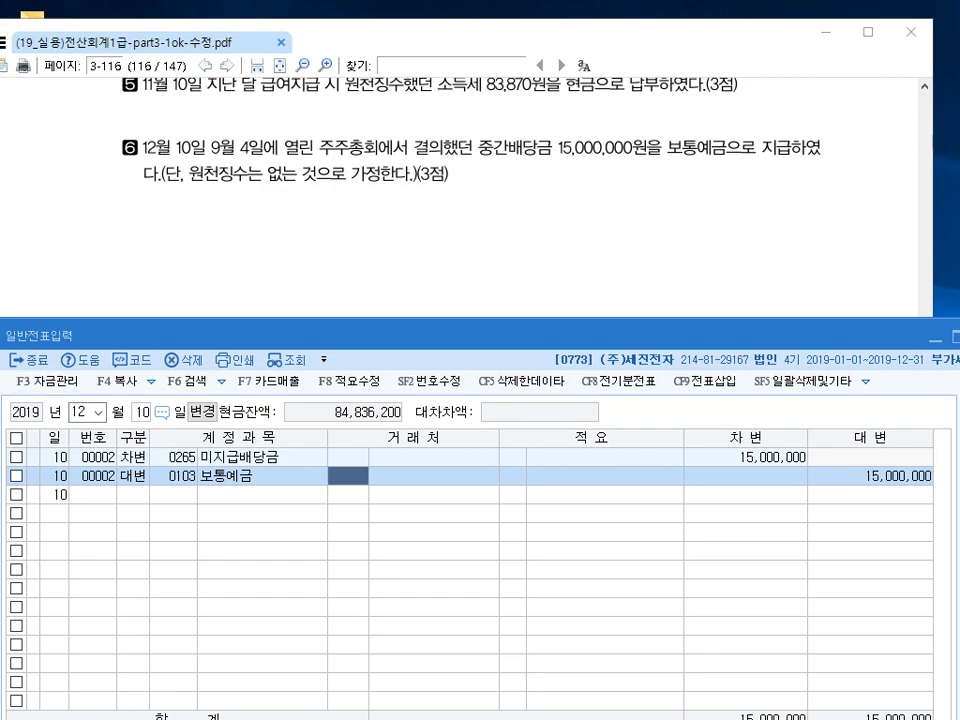
Bring section 03, questions 1 and 2, of the exam PDF into view and open 매입매출전표입력 in KcLep.
click(673, 279)
scroll(315, 388, down, 10)
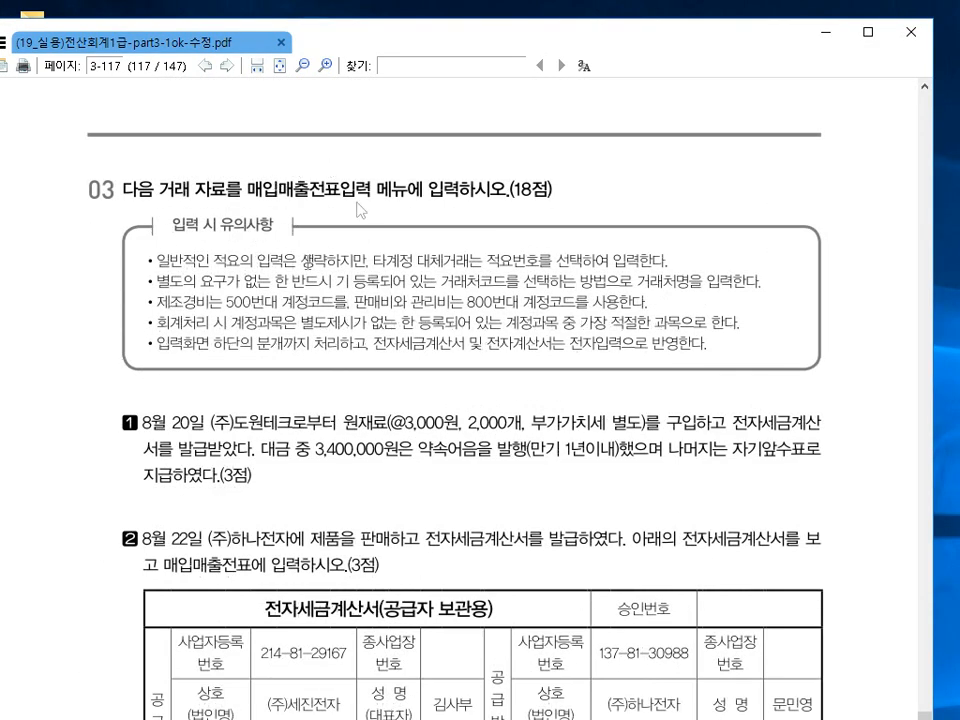
scroll(320, 256, down, 6)
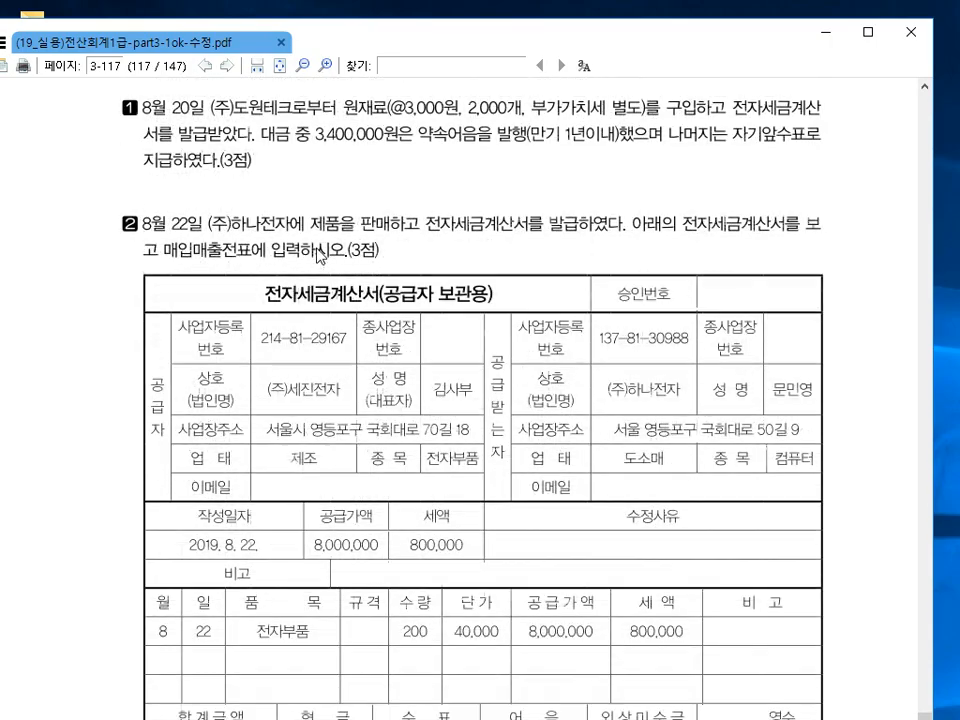
key(alt+Tab)
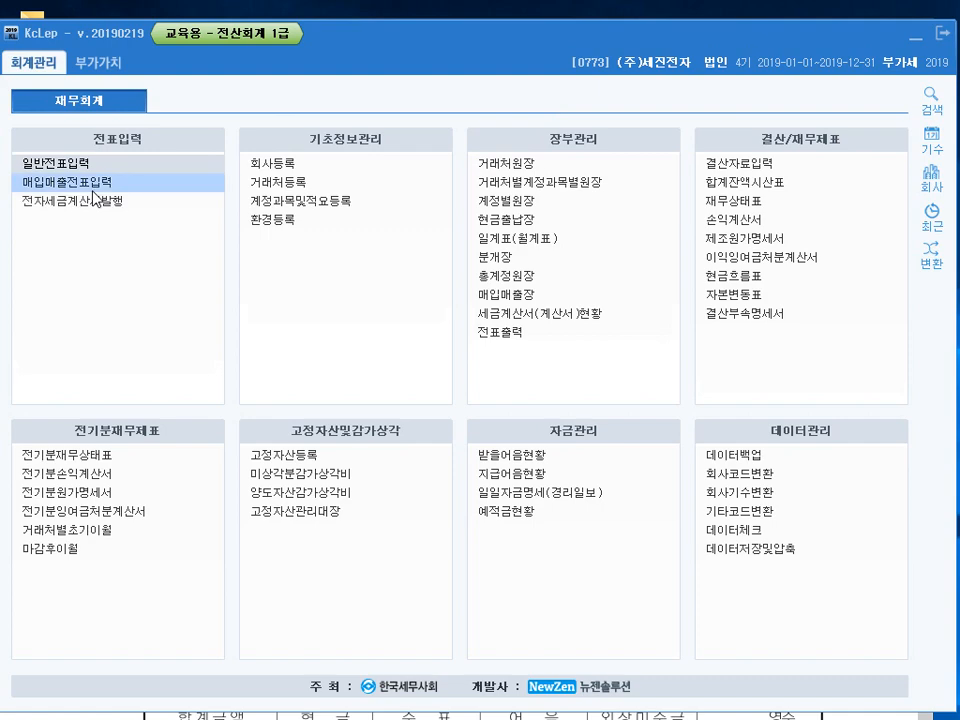
click(915, 36)
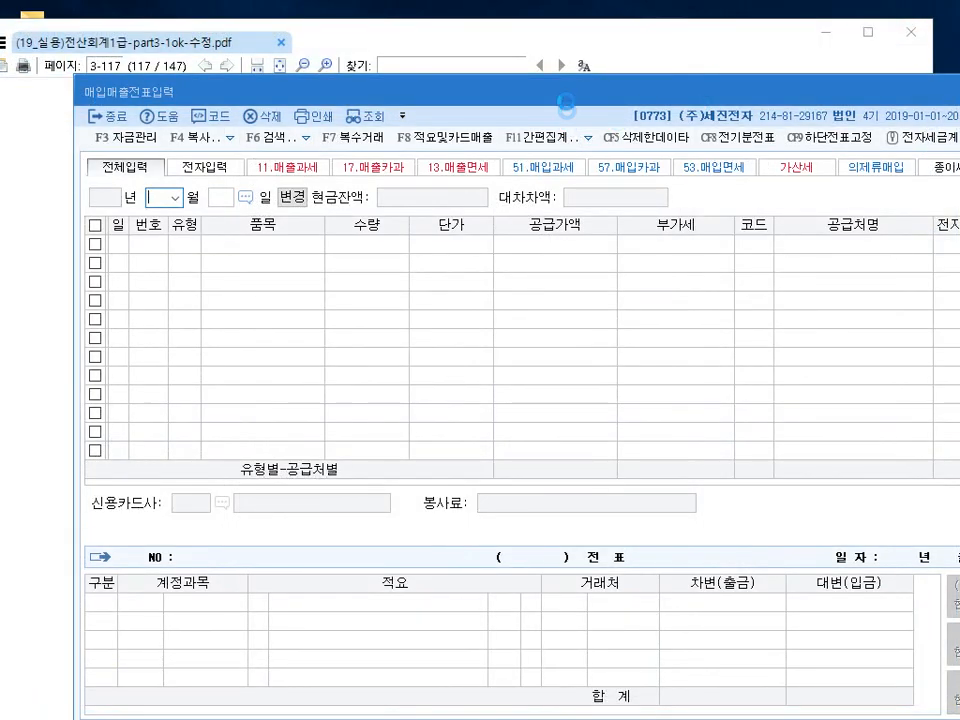
Start a voucher dated month 8, day 20 in 매입매출전표입력 with the purchase VAT type 51.과세.
drag(567, 95, 497, 216)
text(8)
key(Return)
text(20)
key(Return)
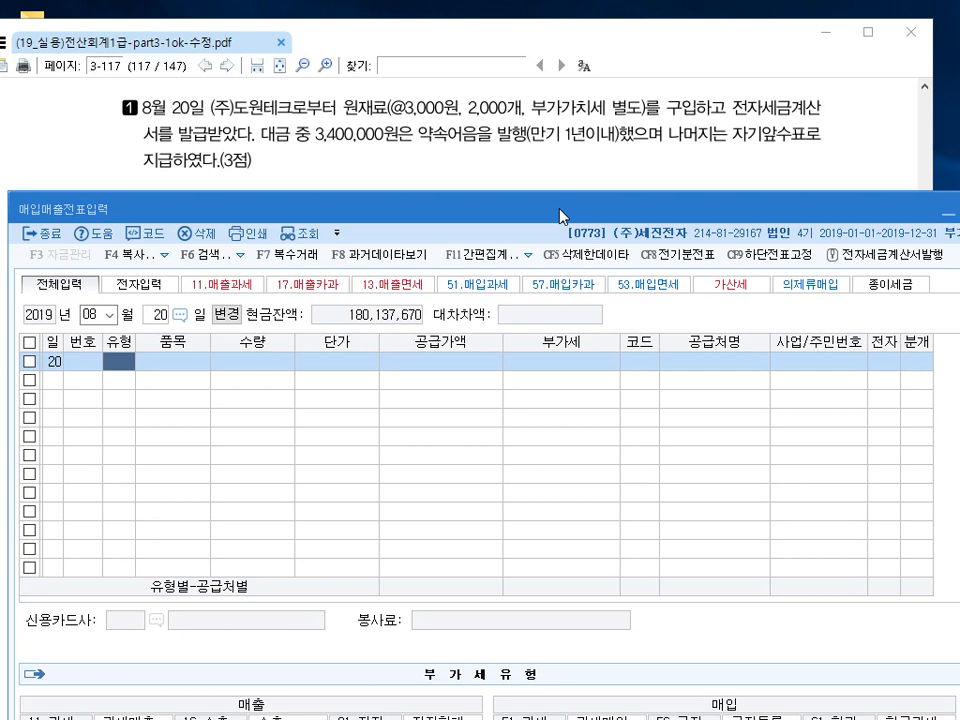
drag(560, 216, 552, 106)
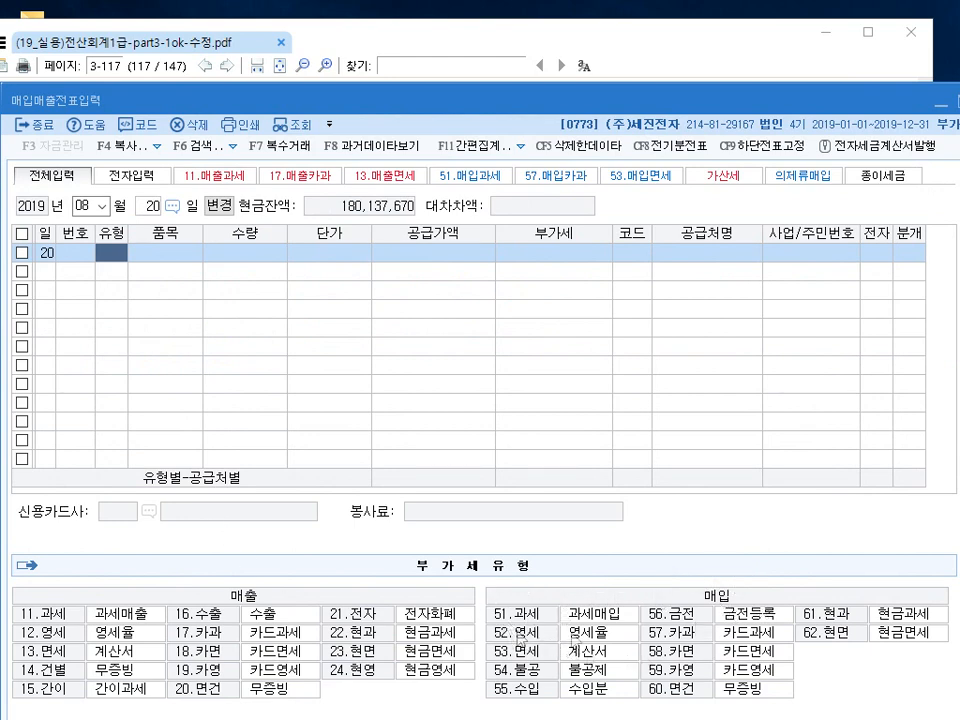
text(51)
key(Return)
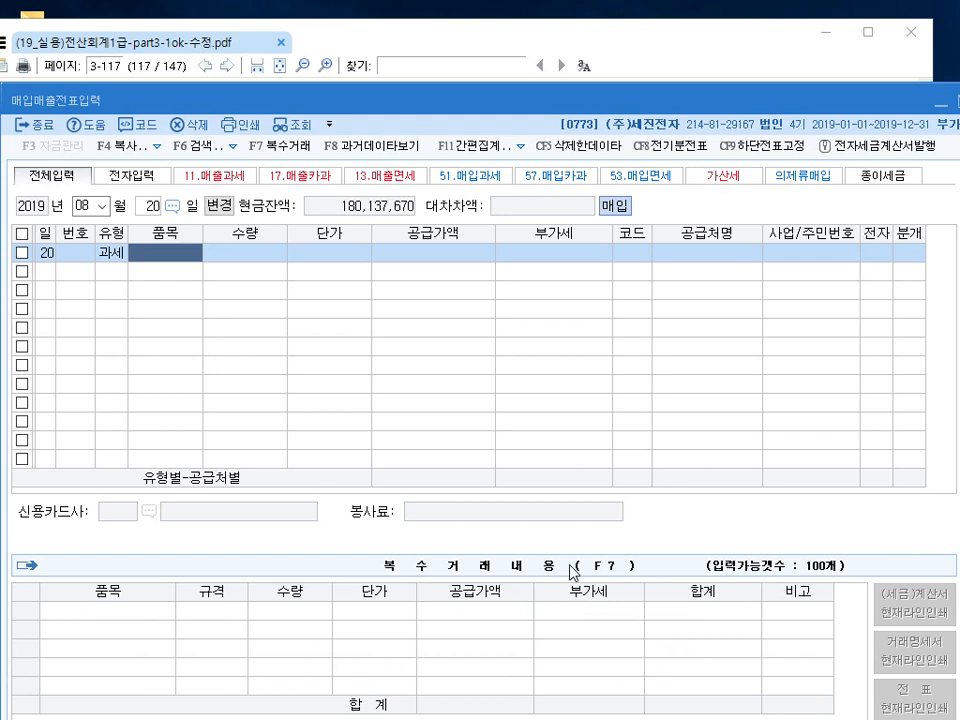
Enter the item 원재료 with a quantity (수량) of 2,000 and a unit price (단가) of 3,000.
text(원재료)
key(Return)
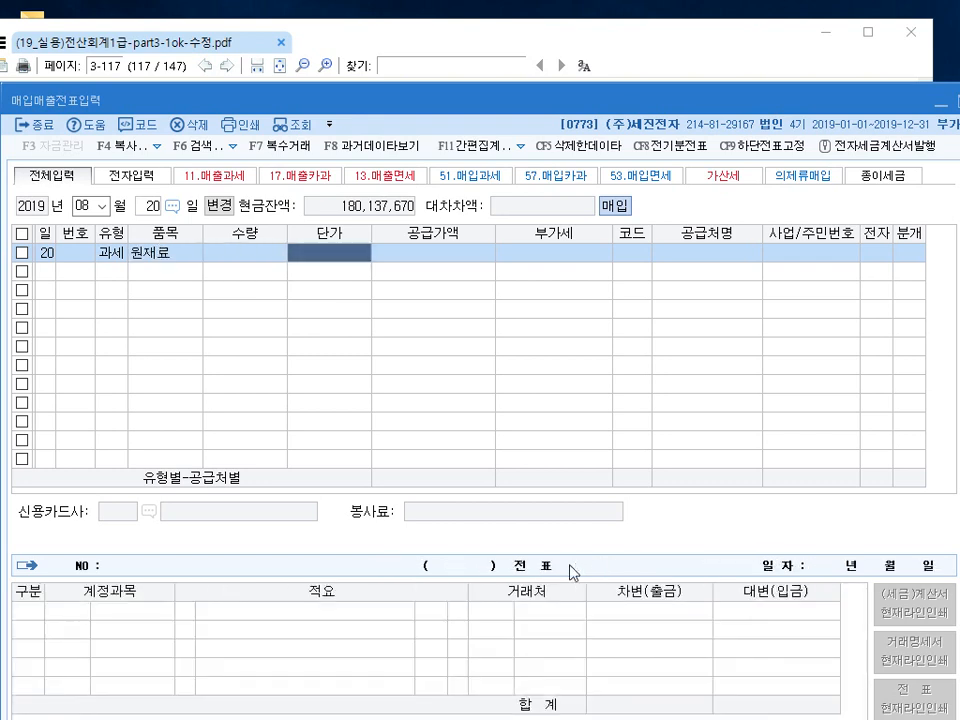
key(Left)
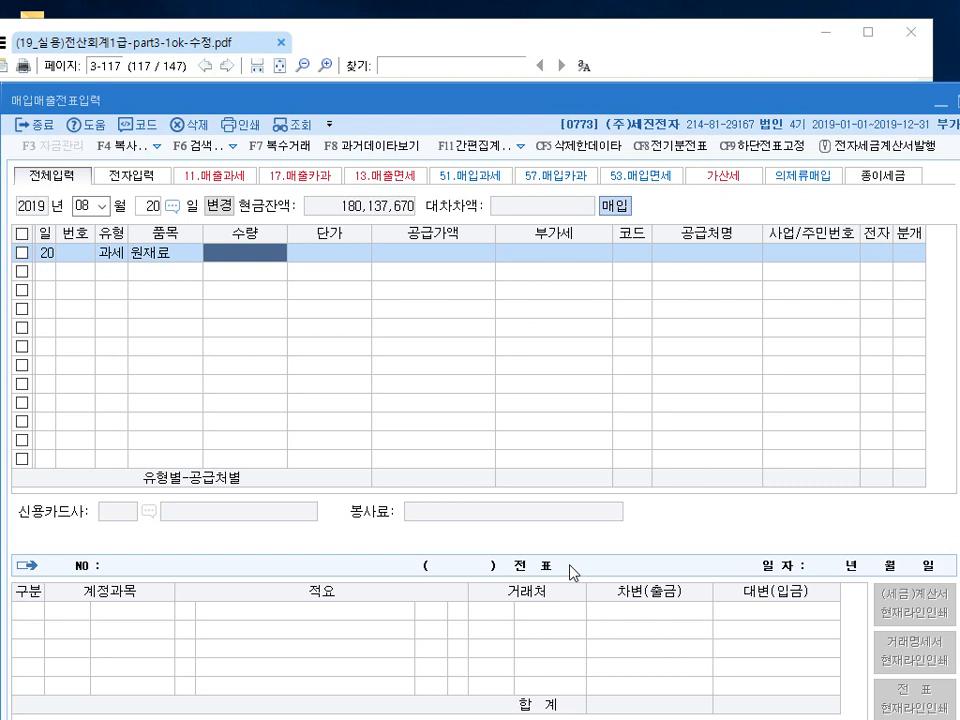
text(2000)
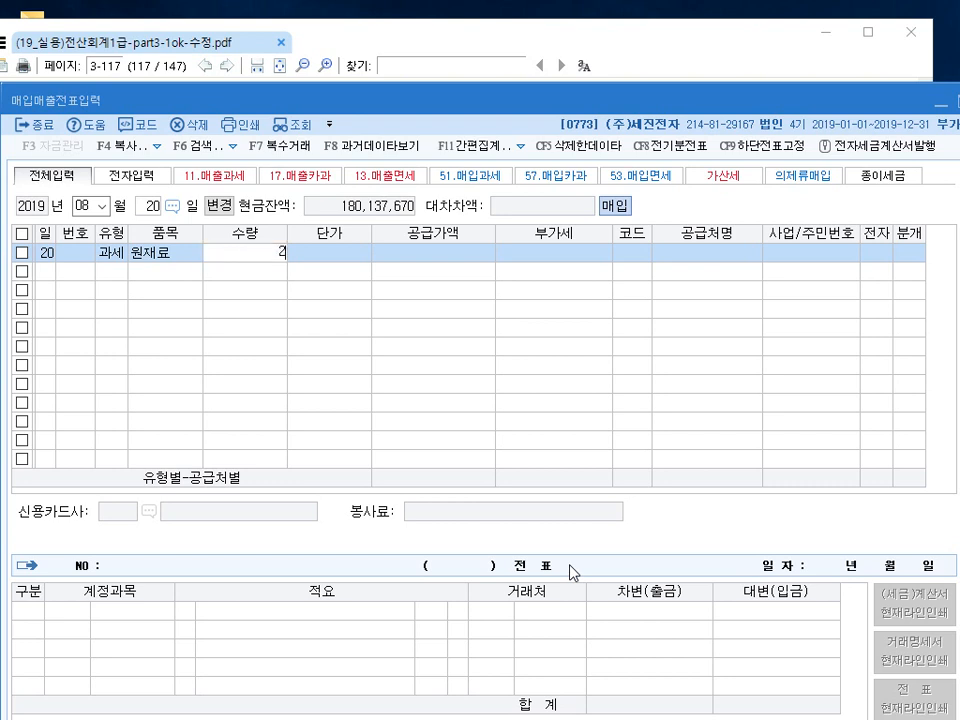
key(Return)
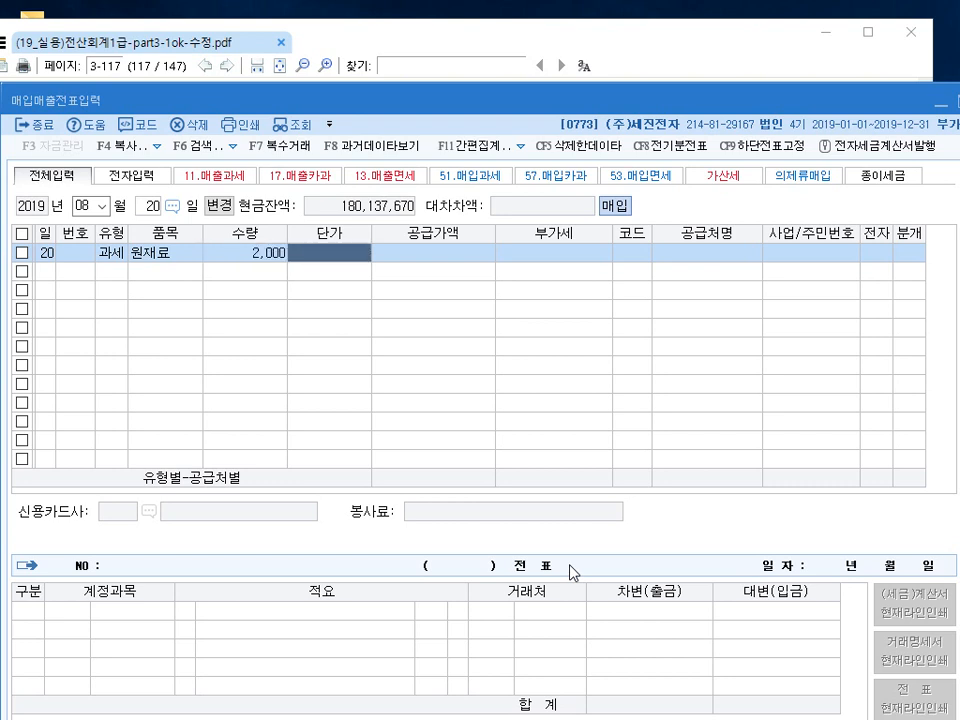
text(3000)
key(Return)
key(Return)
key(Return)
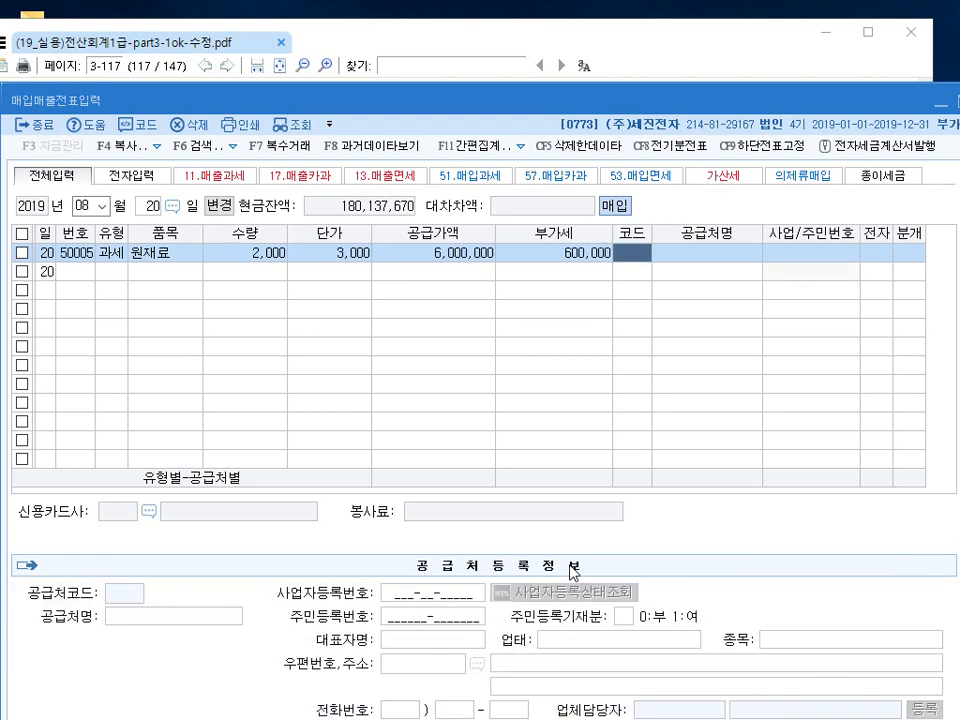
Set the supplier (공급처) of the 원재료 purchase to (주)도원테크.
text(도움)
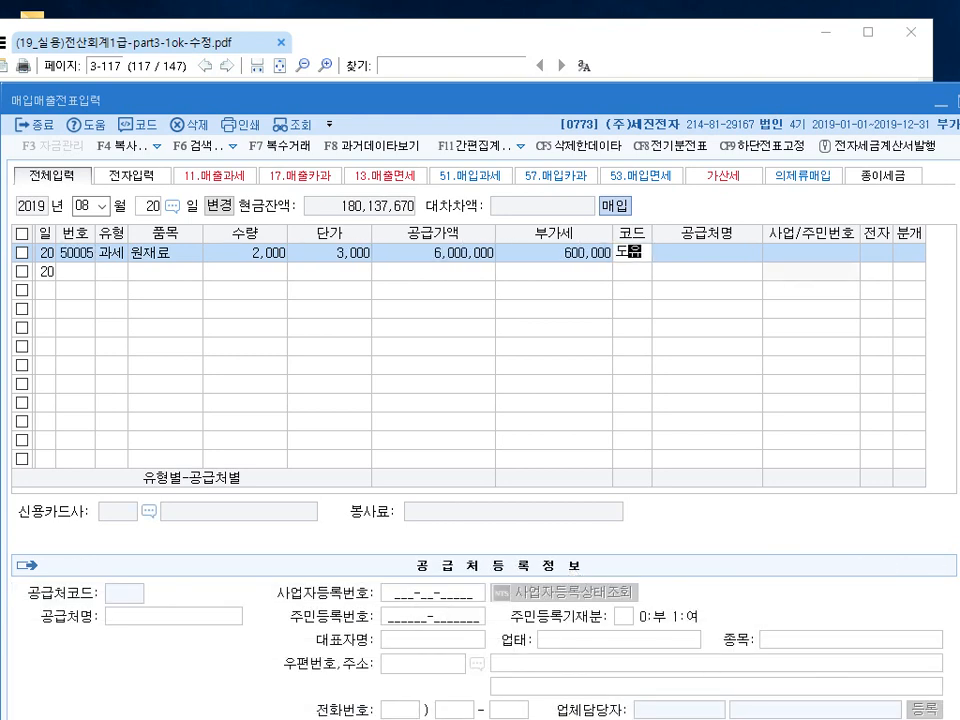
key(BackSpace)
key(BackSpace)
key(BackSpace)
text(원)
key(Return)
key(Return)
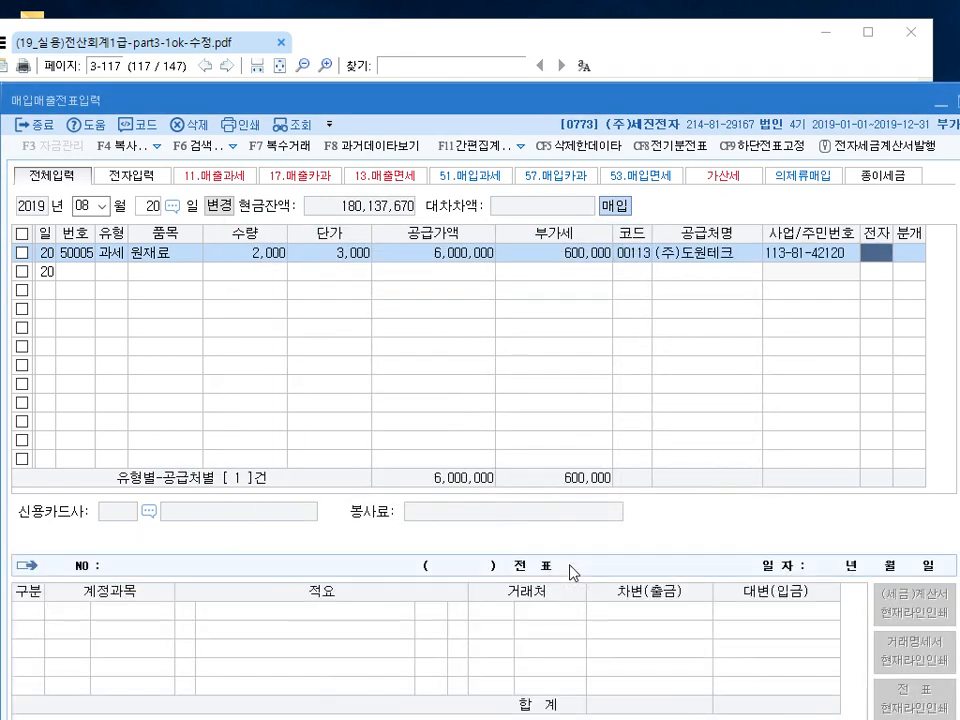
Mark the 원재료 purchase as an electronic invoice (전자: 여) and set its journal type (분개) to 혼합.
text(1)
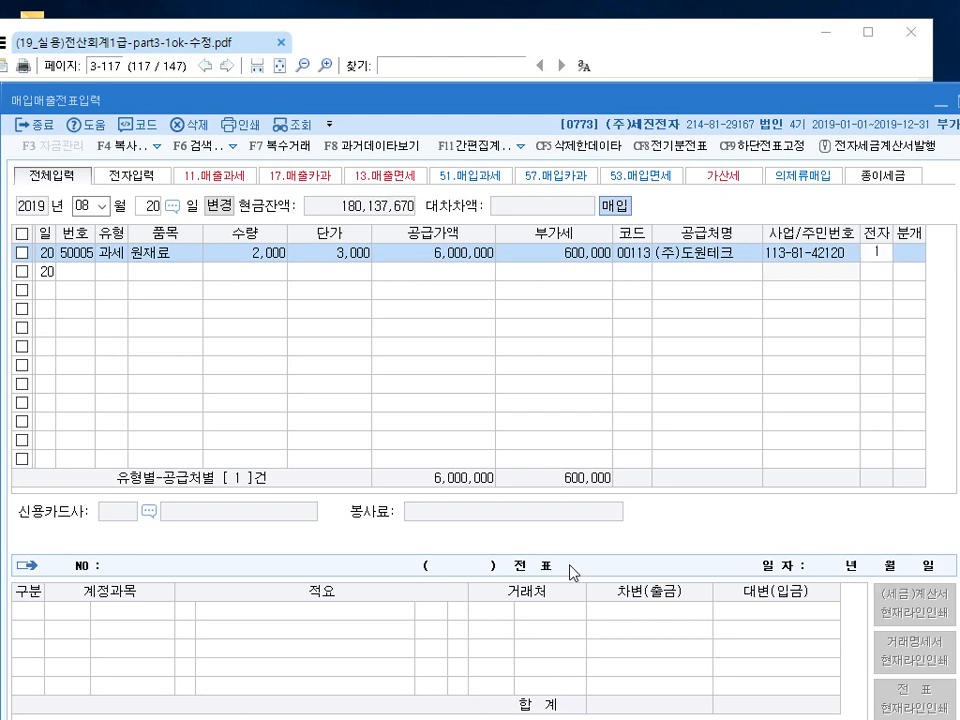
key(Return)
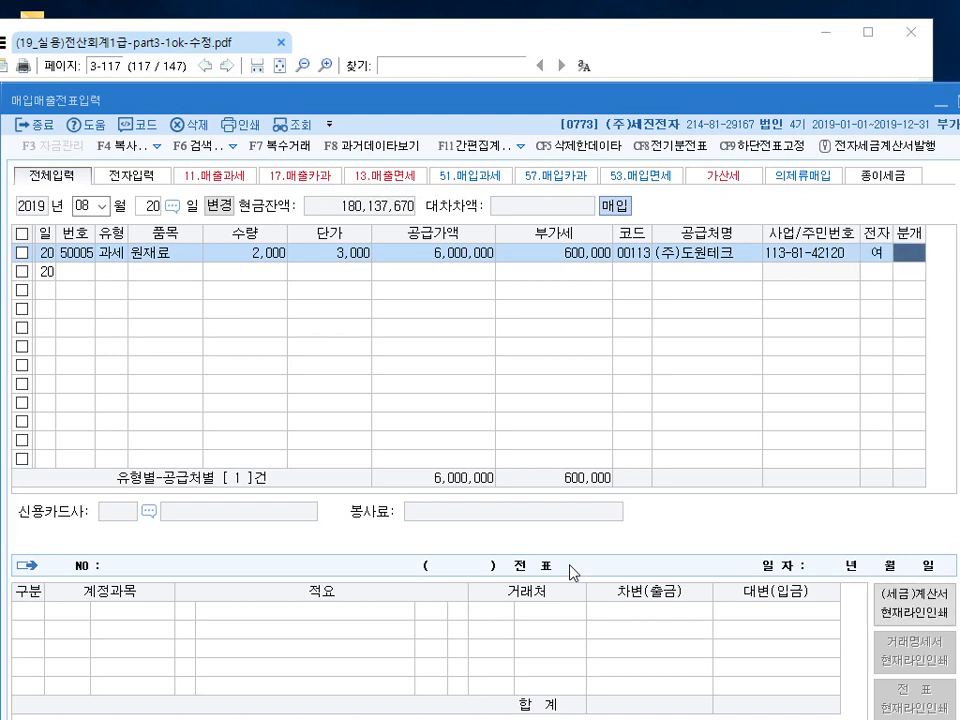
text(3)
key(Return)
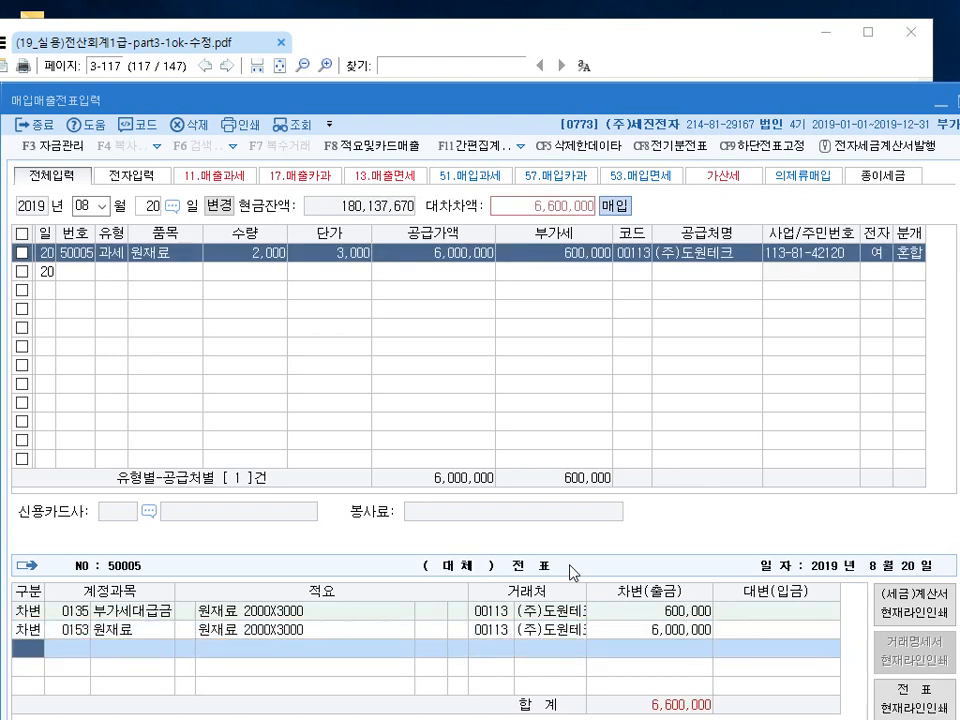
Add a credit (대변) line for 0252 지급어음 of 3,400,000.
text(4)
key(Return)
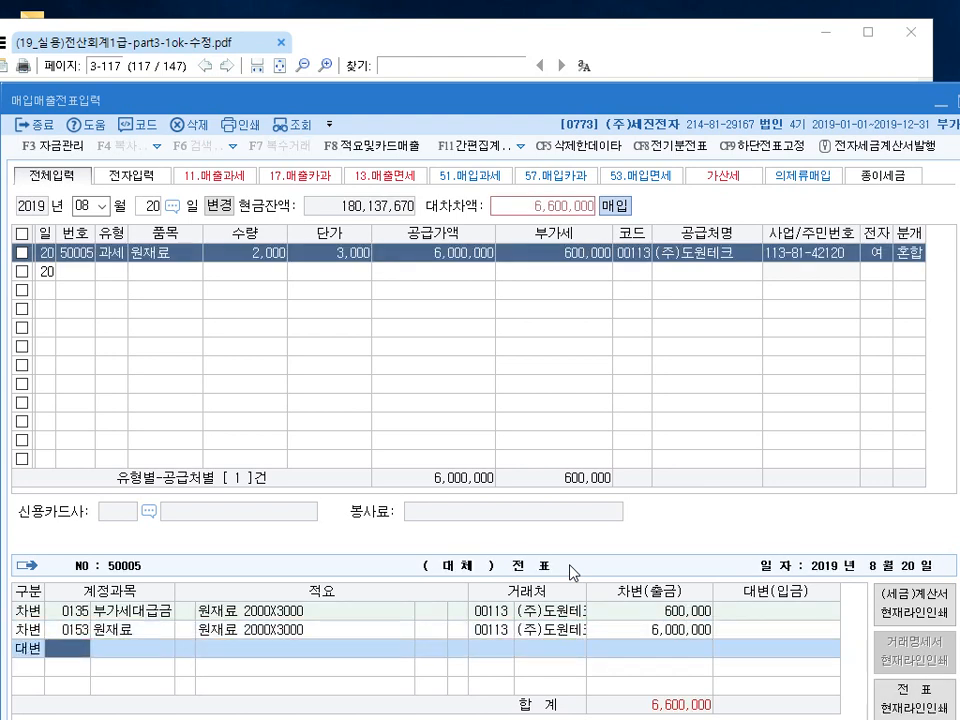
text(252)
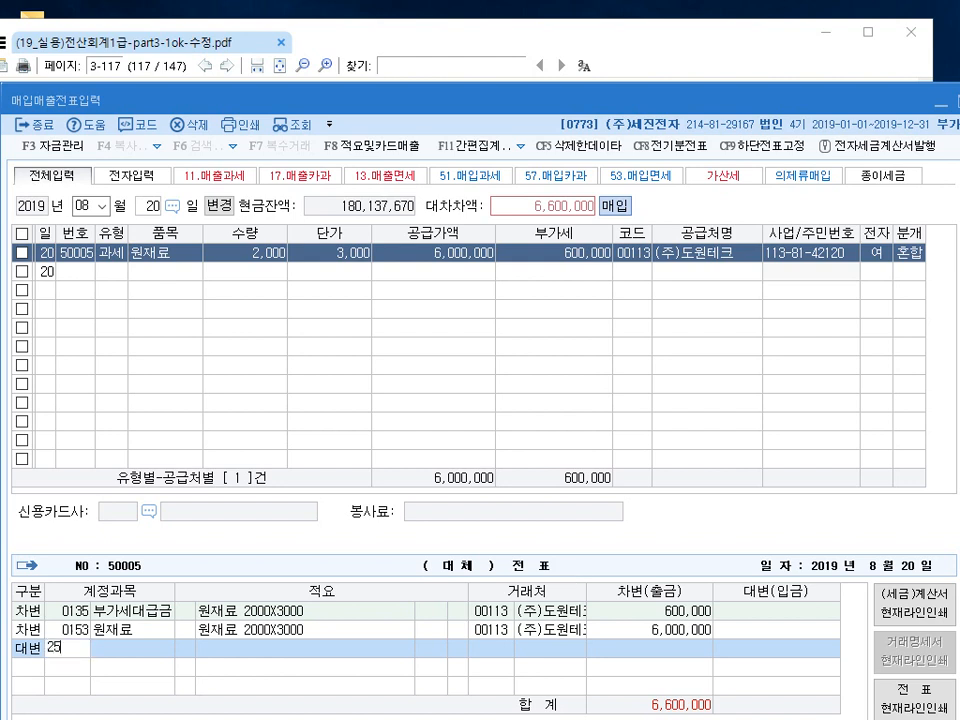
key(Return)
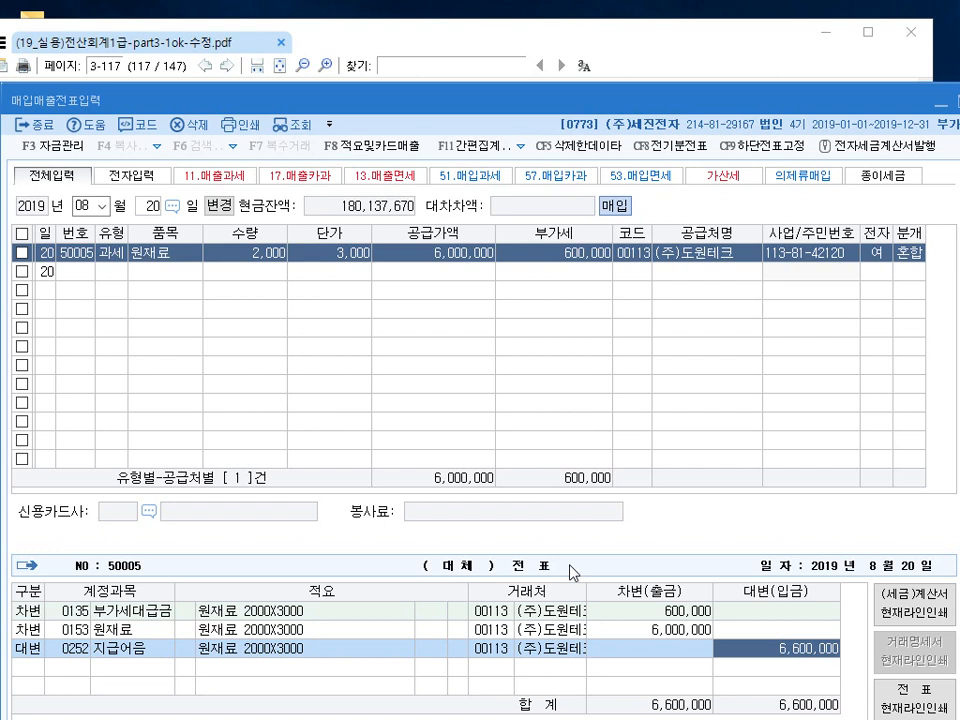
text(3400000)
key(Return)
Add a credit (대변) line for 0101 현금 covering the remaining 3,200,000.
text(4)
key(Return)
text(101)
key(Return)
key(Return)
key(Return)
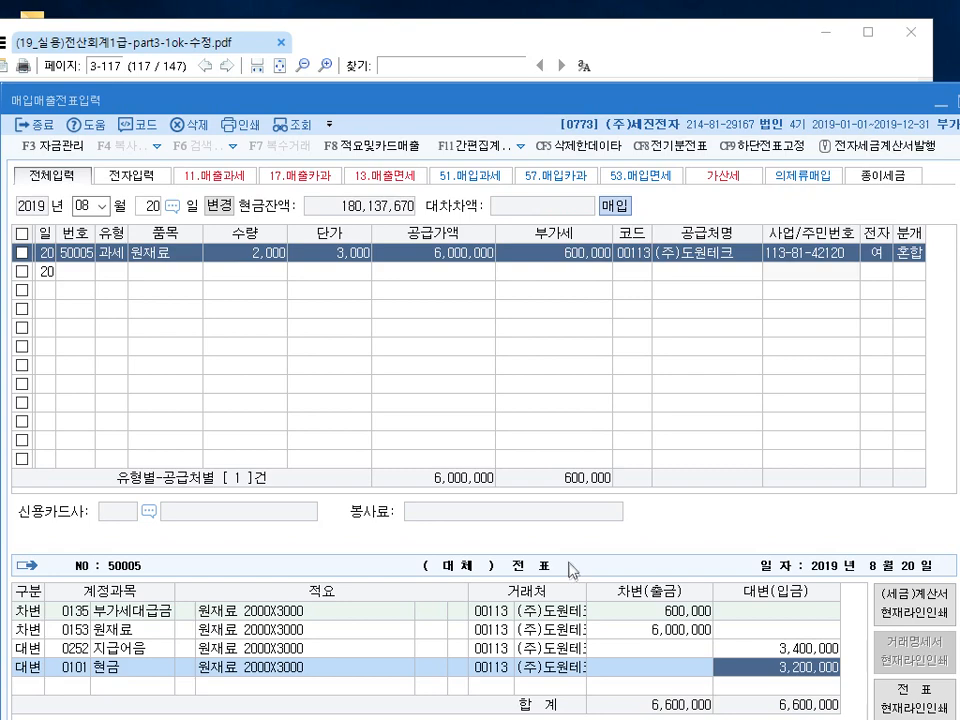
Change the 매입매출전표입력 voucher date to day 22 of month 8.
drag(457, 83, 462, 168)
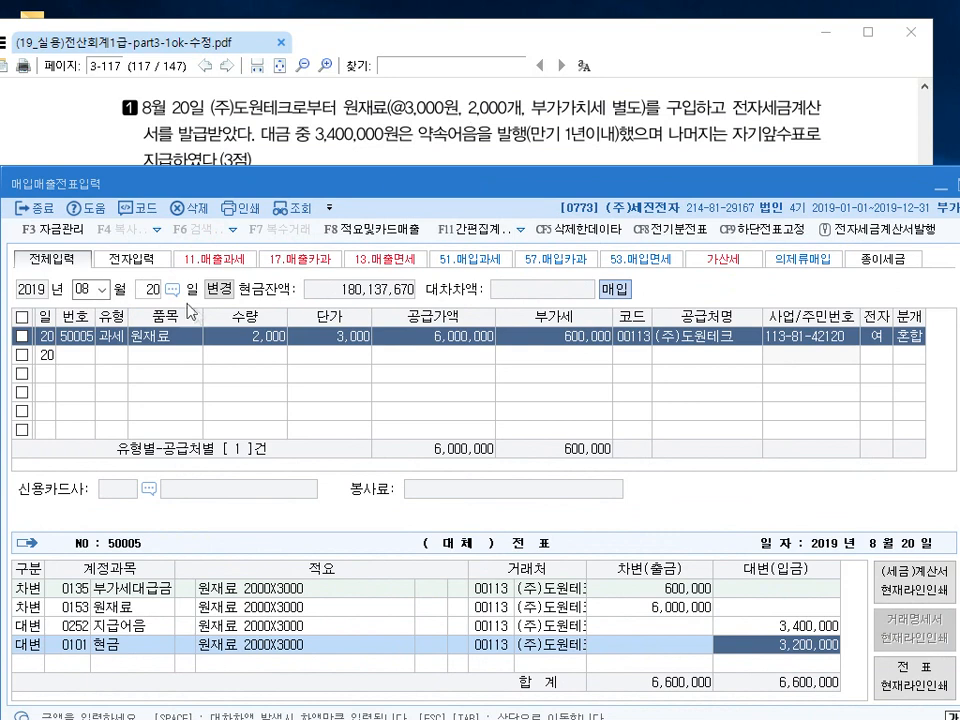
click(150, 290)
text(22)
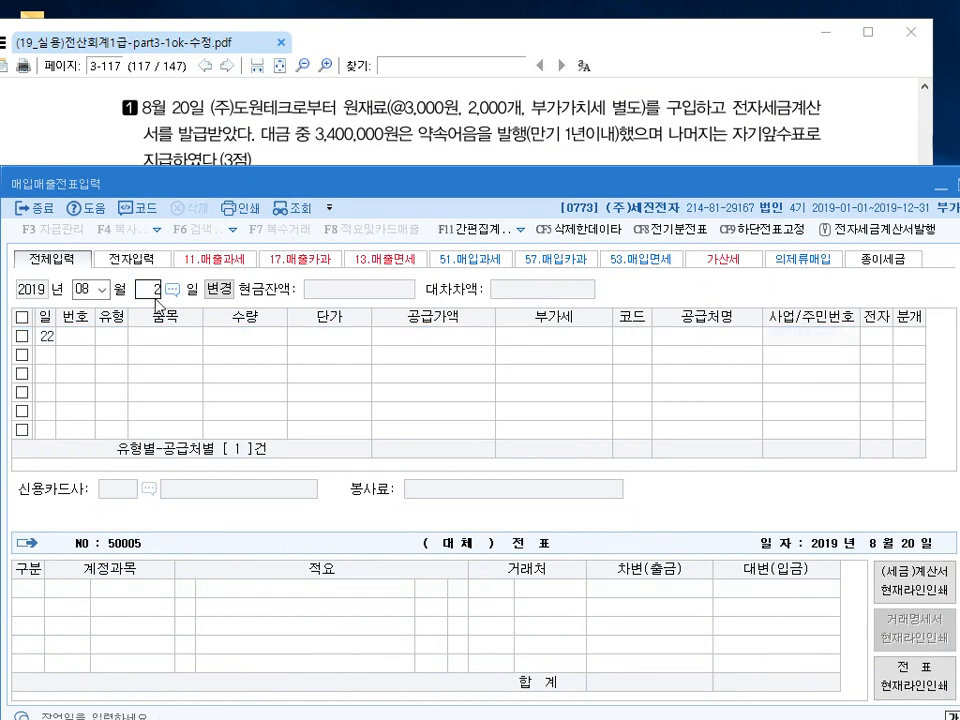
key(Return)
Read question 2 and its 전자세금계산서 for (주)하나전자 in the exam PDF.
click(381, 127)
scroll(381, 225, down, 3)
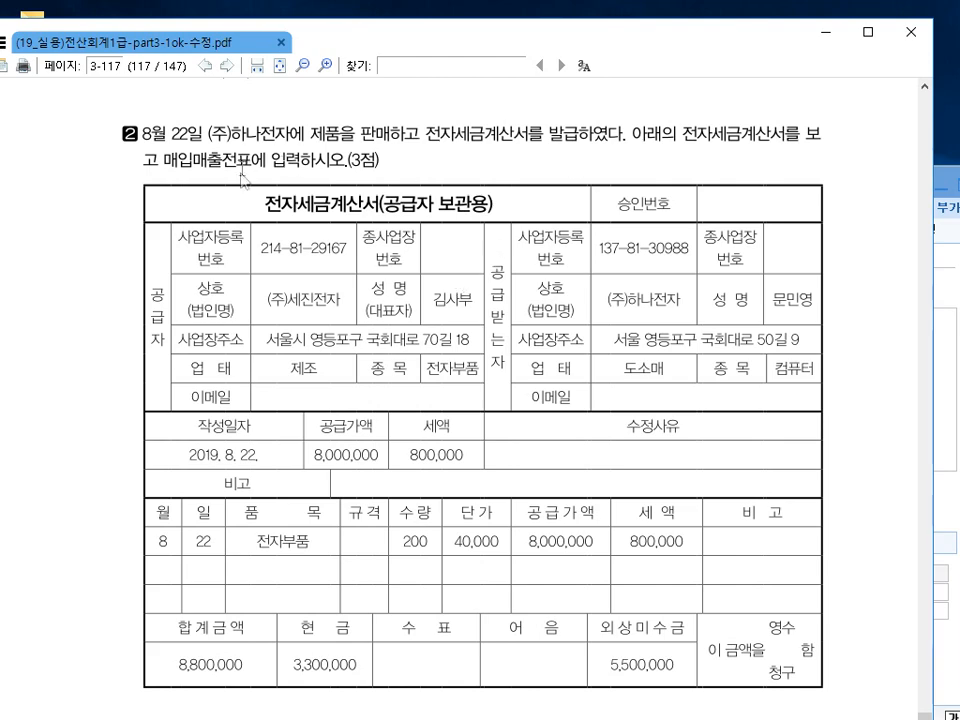
scroll(250, 312, down, 2)
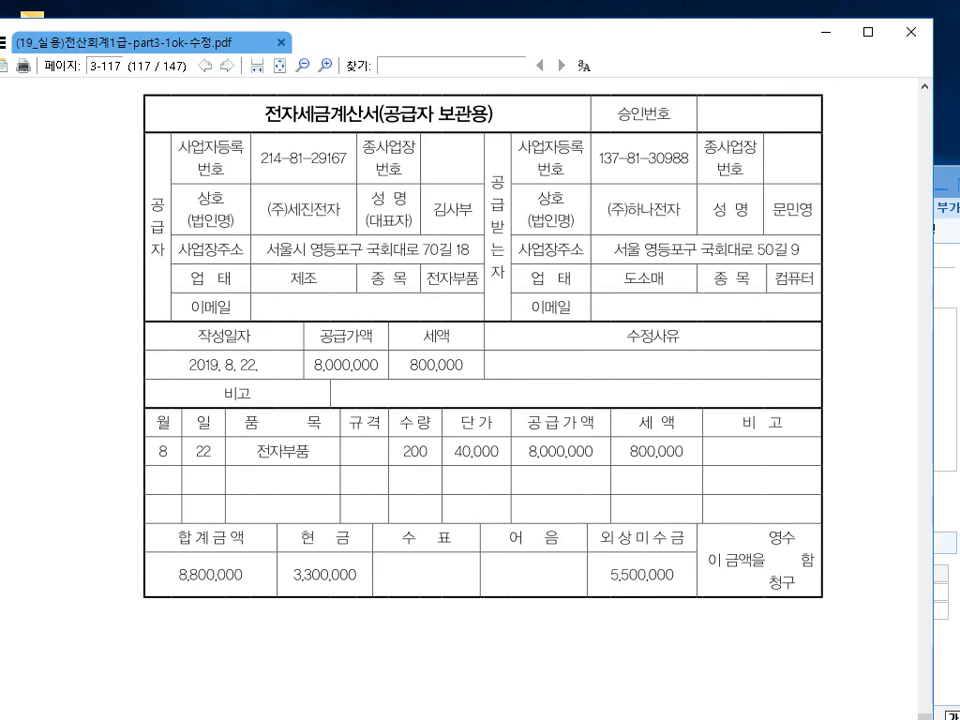
Switch back to 매입매출전표입력 in KcLep and choose the sales VAT type 11.과세 for the day 22 voucher.
click(956, 388)
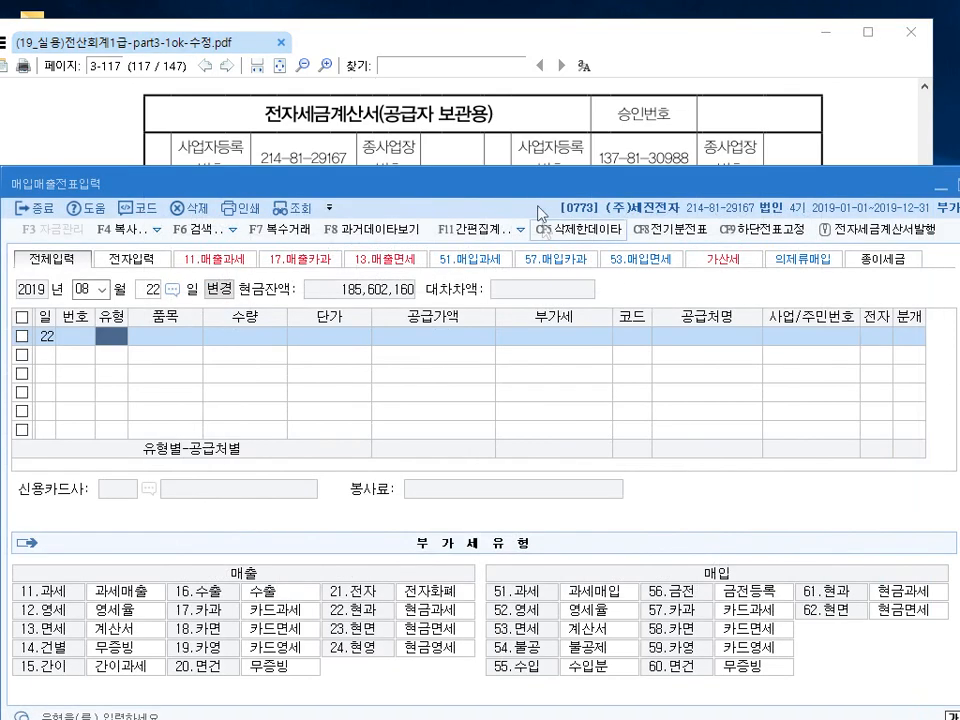
drag(534, 171, 541, 126)
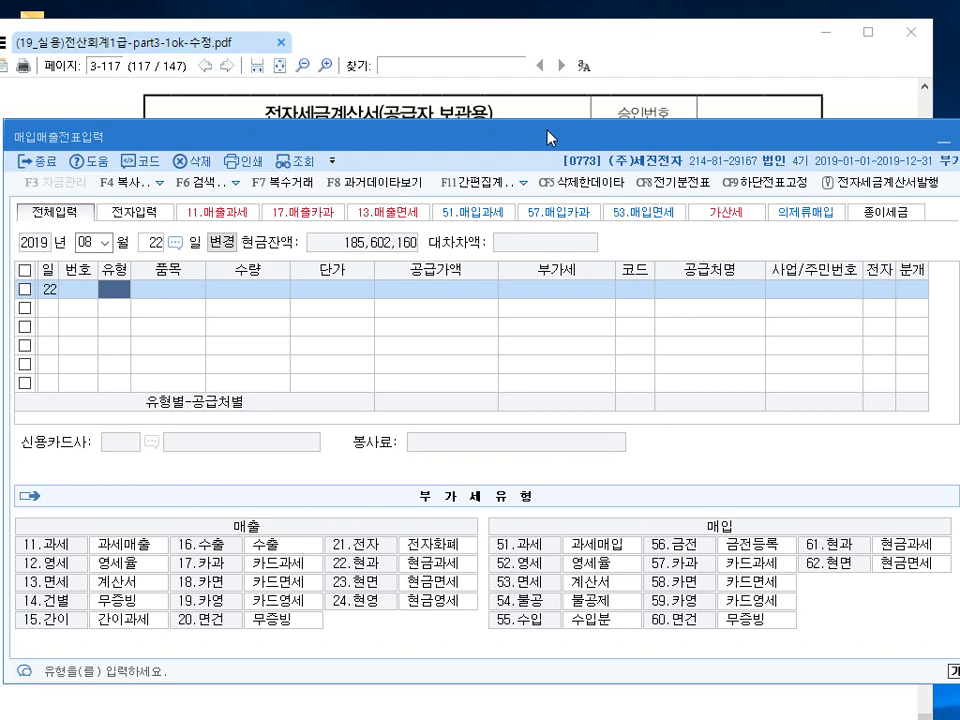
click(93, 541)
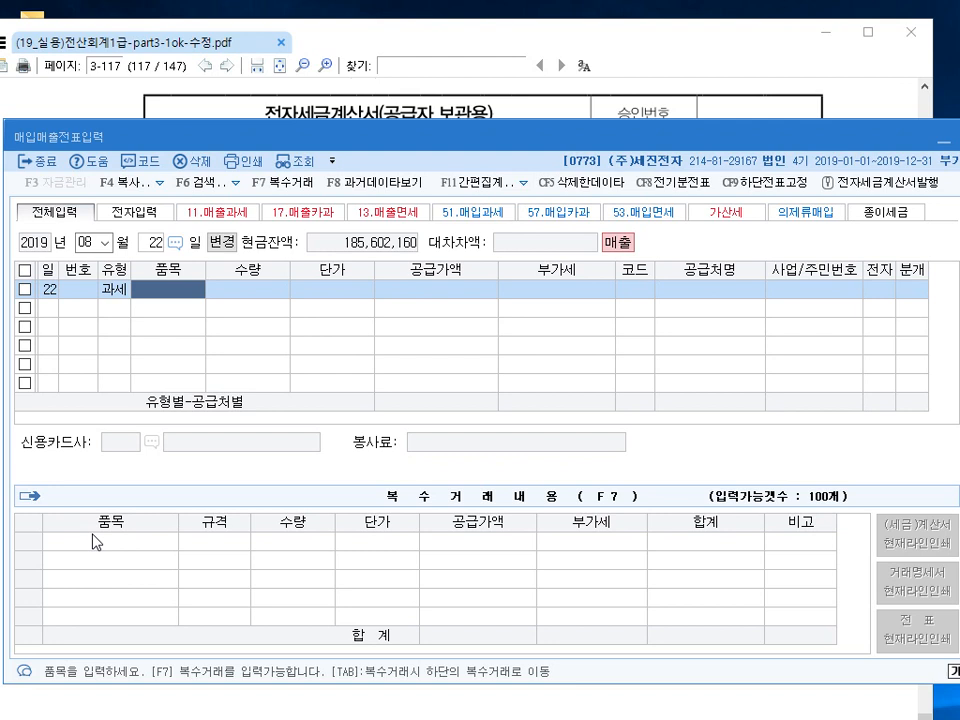
Enter the item 전자부품 with a quantity (수량) of 200 and a unit price (단가) of 40,000.
text(전자부품)
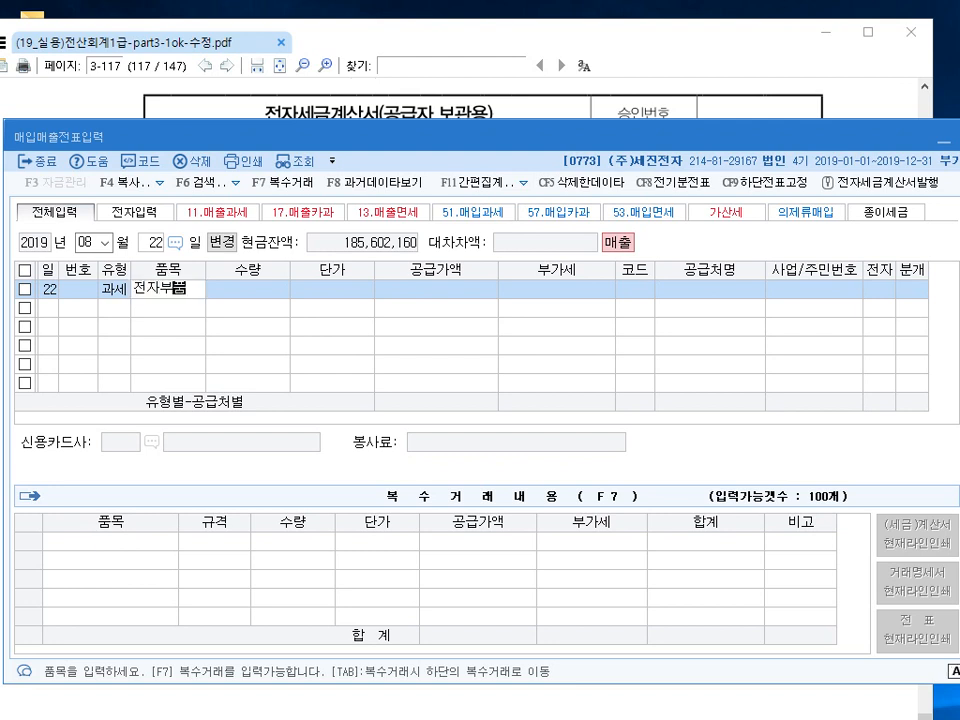
key(Return)
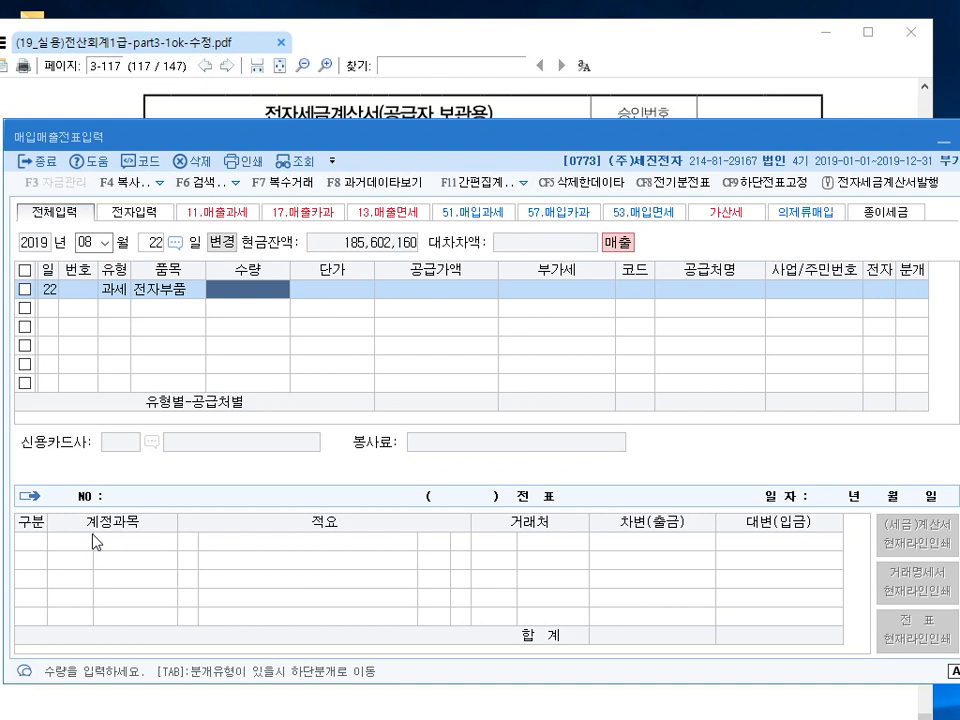
text(200)
key(Return)
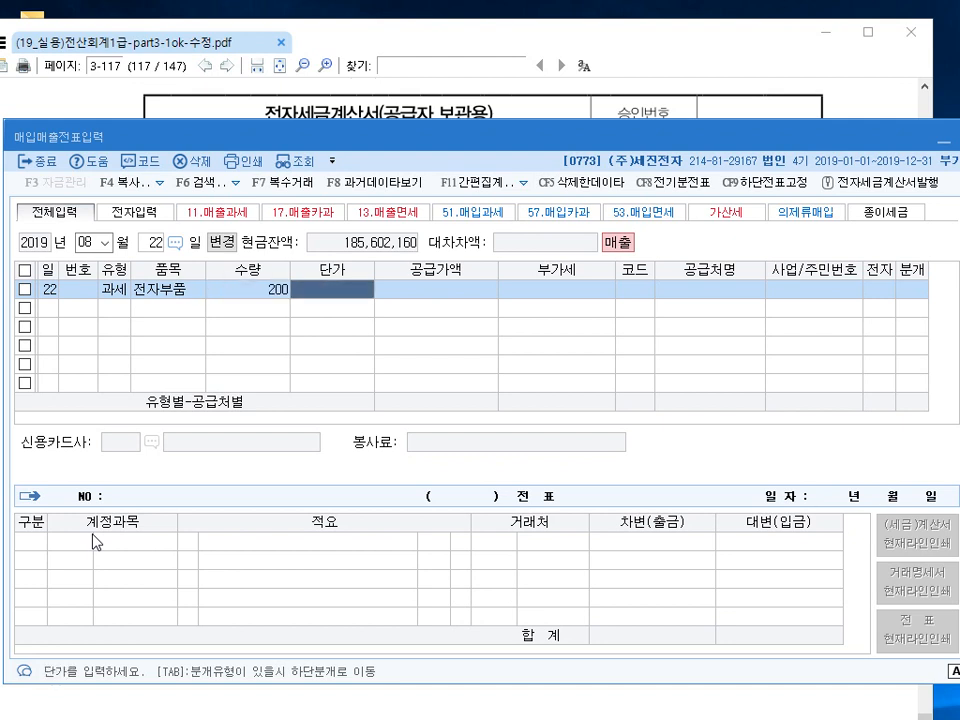
text(40)
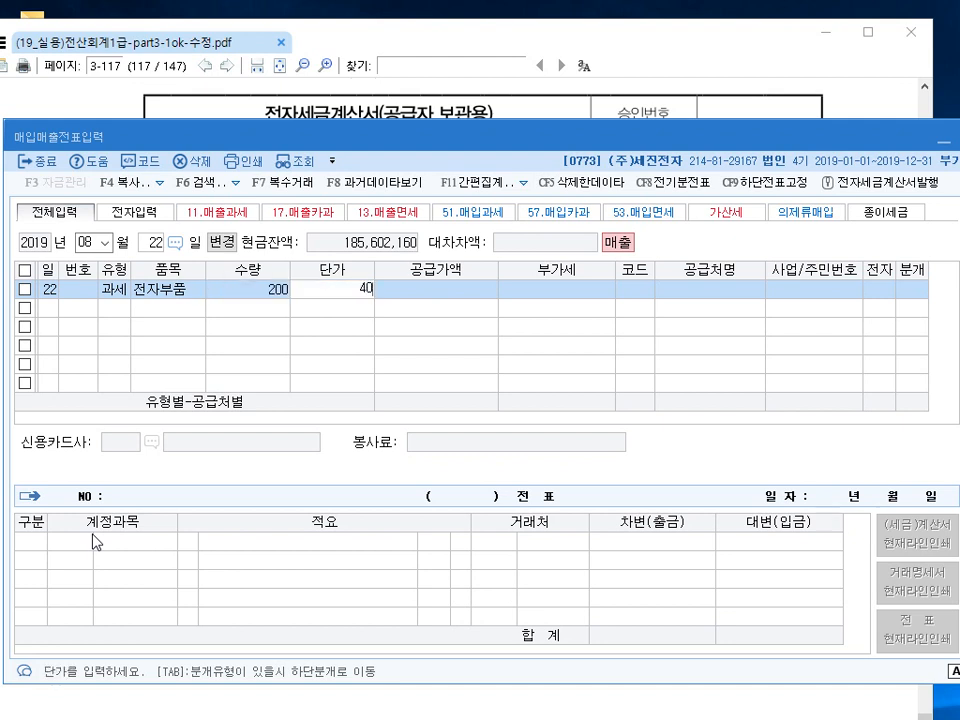
text(,000)
key(Return)
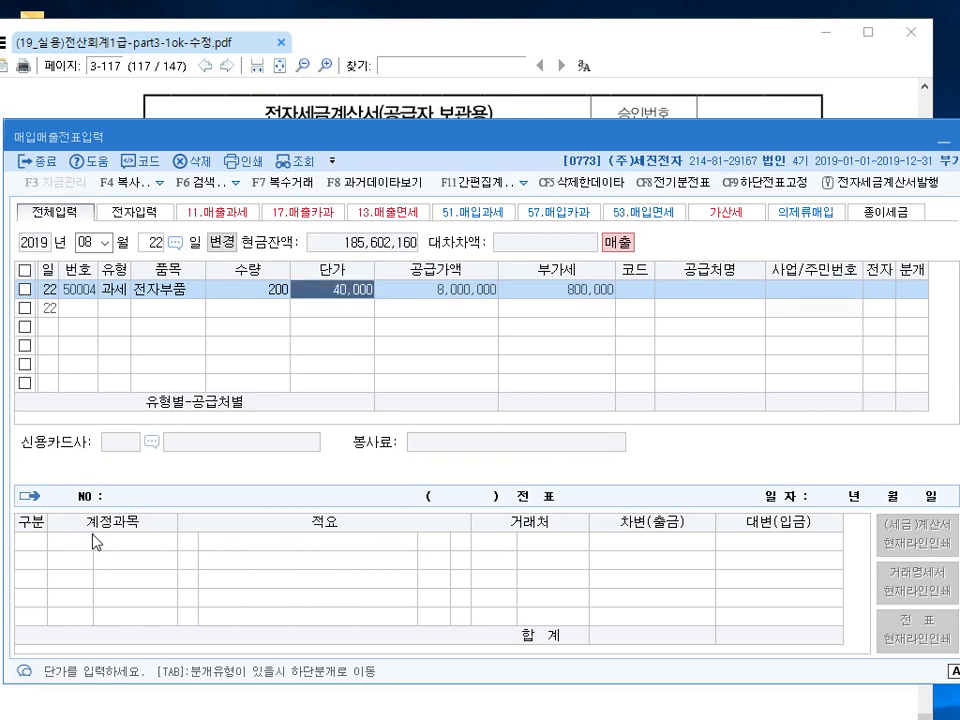
key(Return)
key(Return)
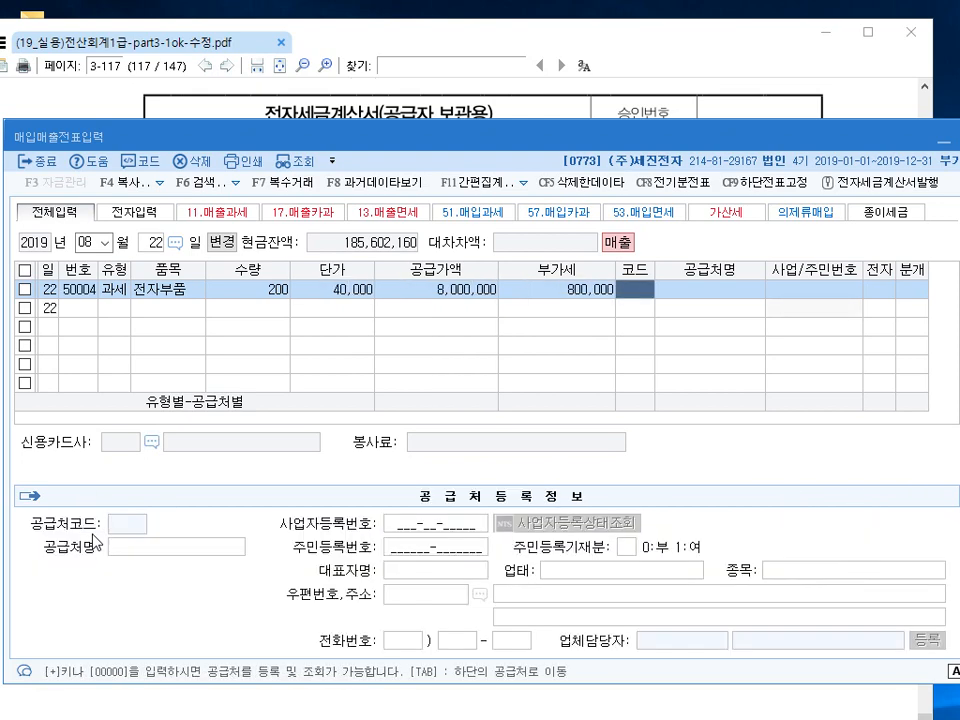
Set the 전자부품 sale's trading partner to (주)하나전자, with 전자 set to 여 and 분개 set to 혼합.
text(하내)
key(Return)
key(Return)
key(Return)
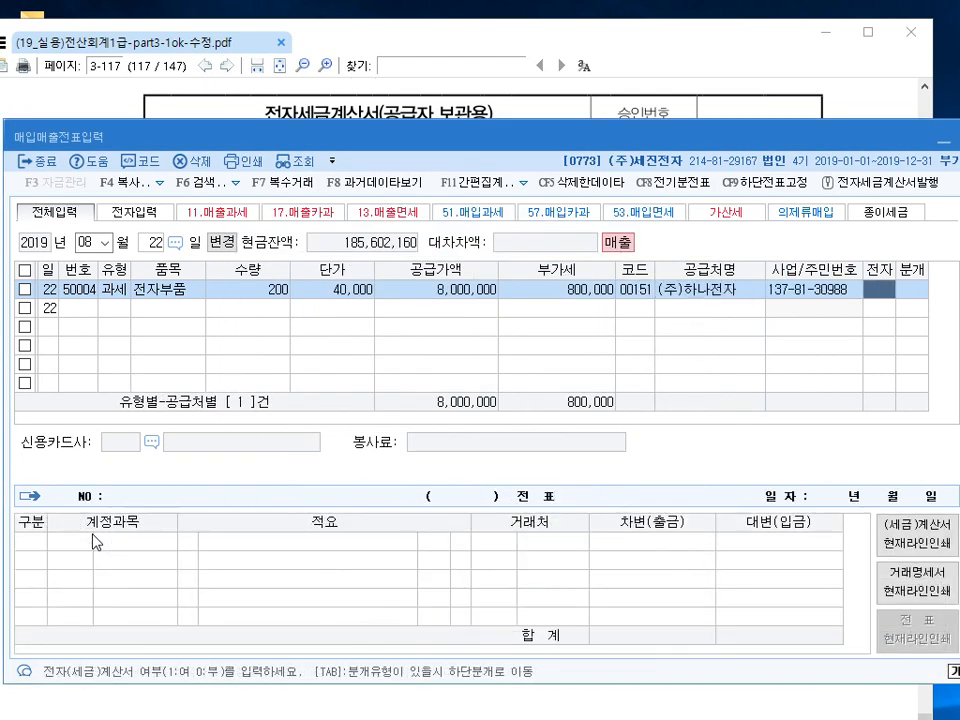
text(1)
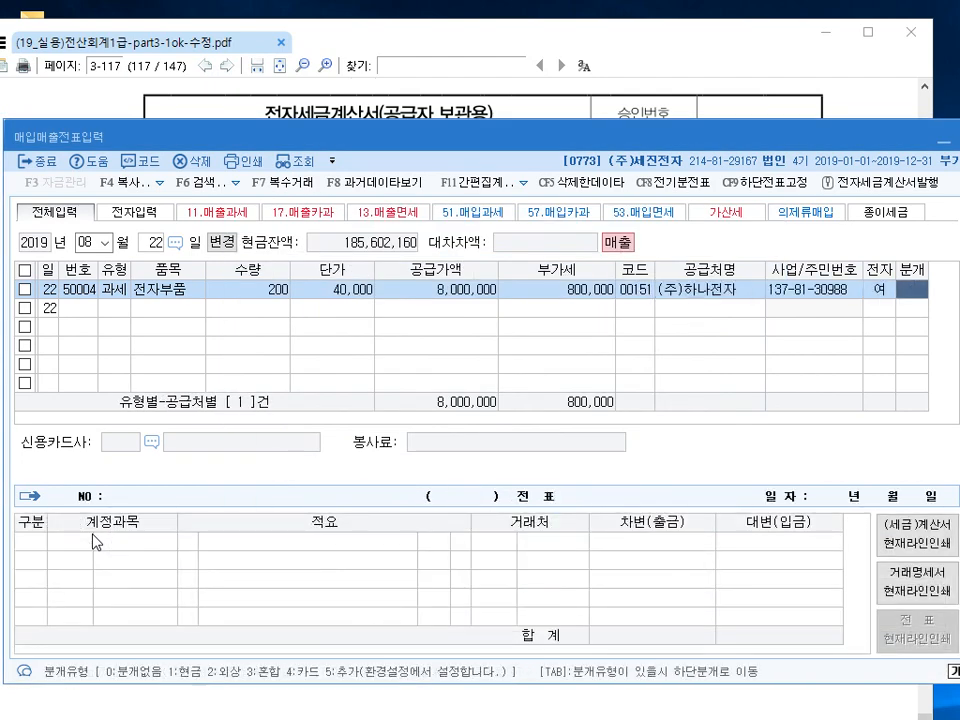
text(3)
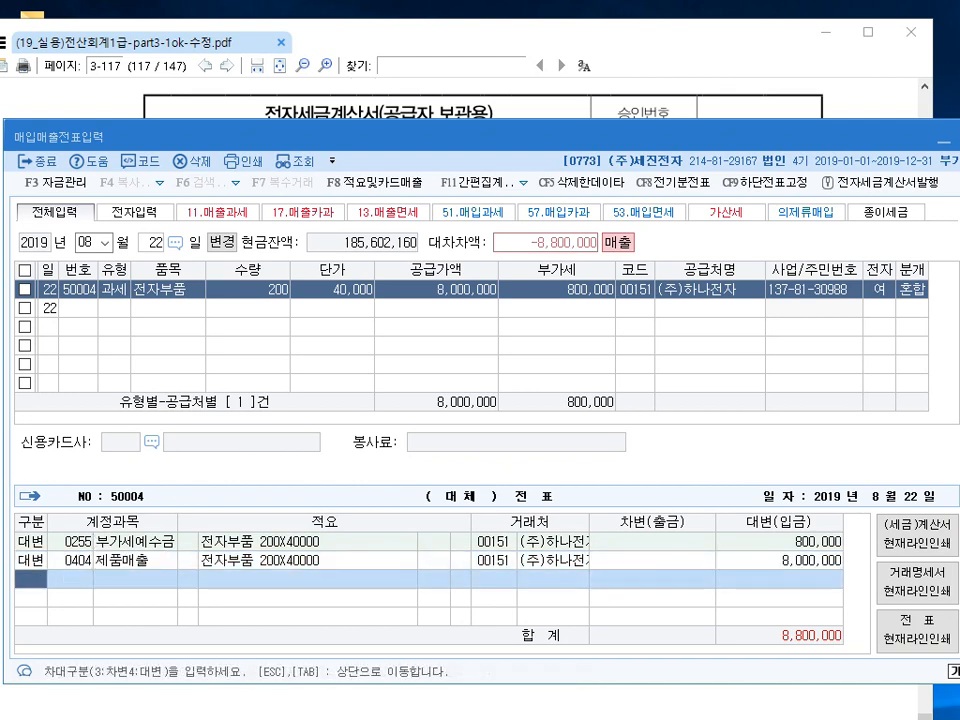
Add a debit (차변) line for 0101 현금 of 3,300,000 to the 전자부품 sale.
text(3101)
key(Return)
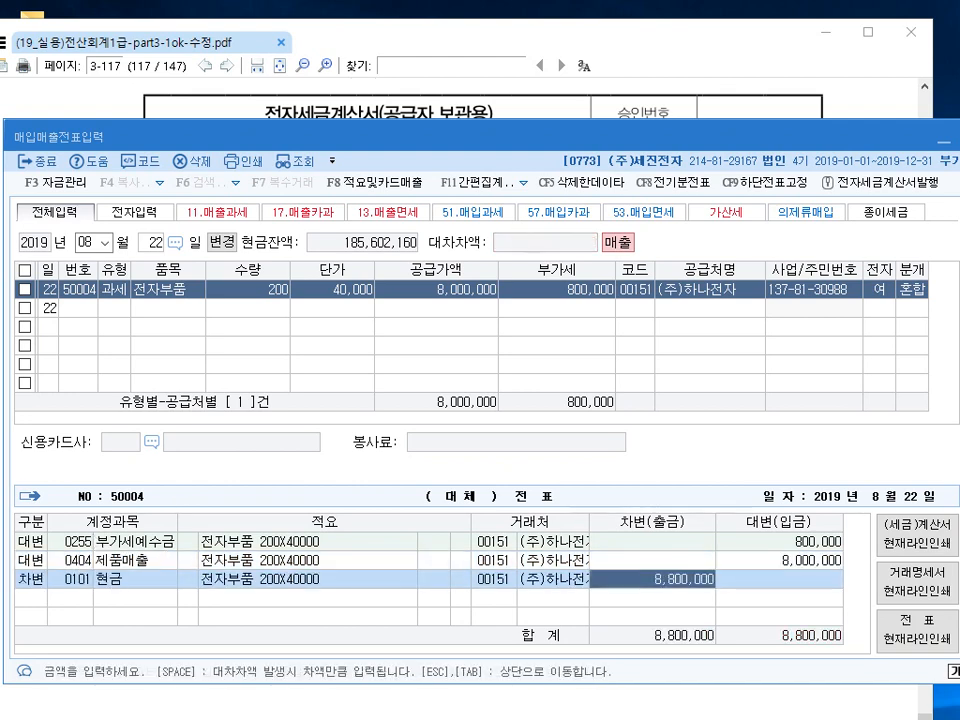
text(3300000)
key(Return)
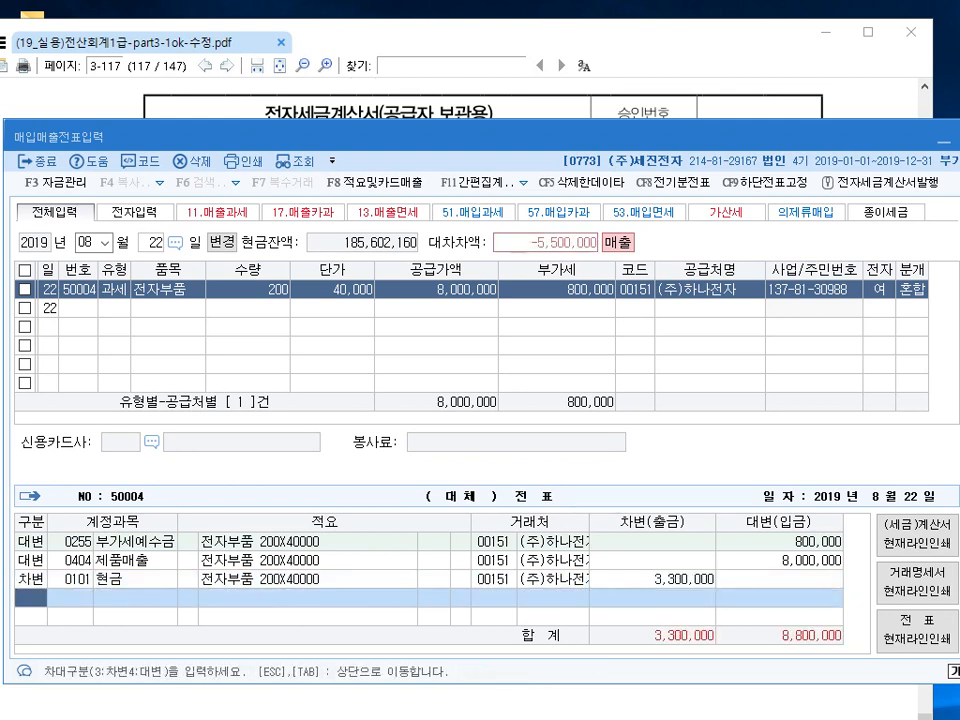
Add a debit (차변) line for 0108 외상매출금 of 5,500,000 to the 전자부품 sale.
text(3108)
key(Return)
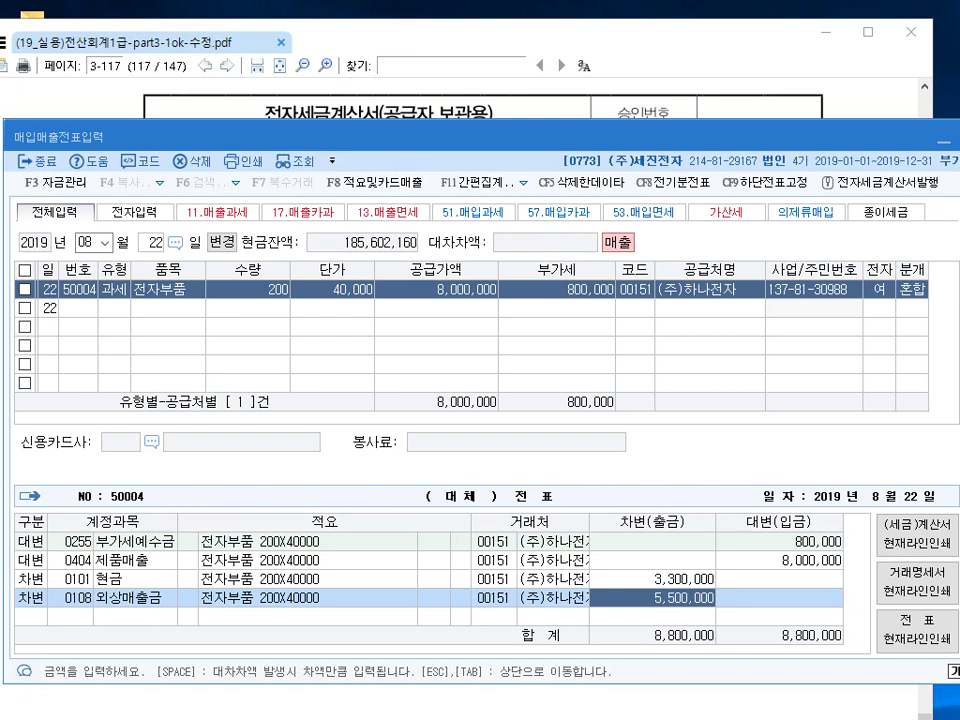
Consult question 3 in the exam PDF, and in KcLep's 매입매출전표입력 set the voucher to day 23 with purchase type 54.불공.
click(548, 60)
scroll(488, 249, down, 5)
scroll(488, 249, down, 8)
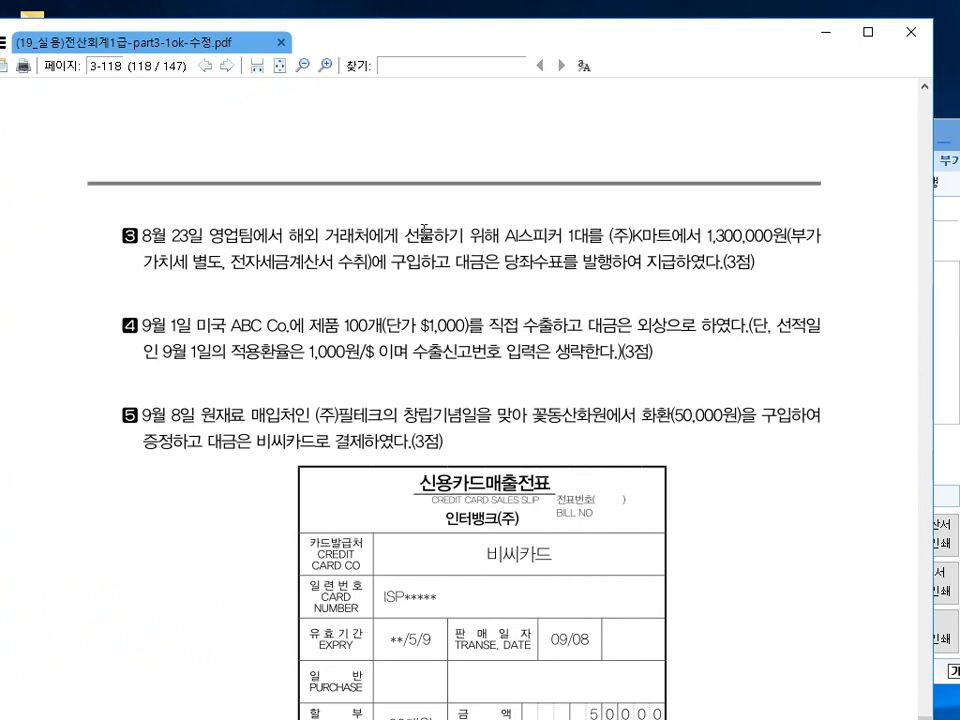
scroll(111, 373, down, 2)
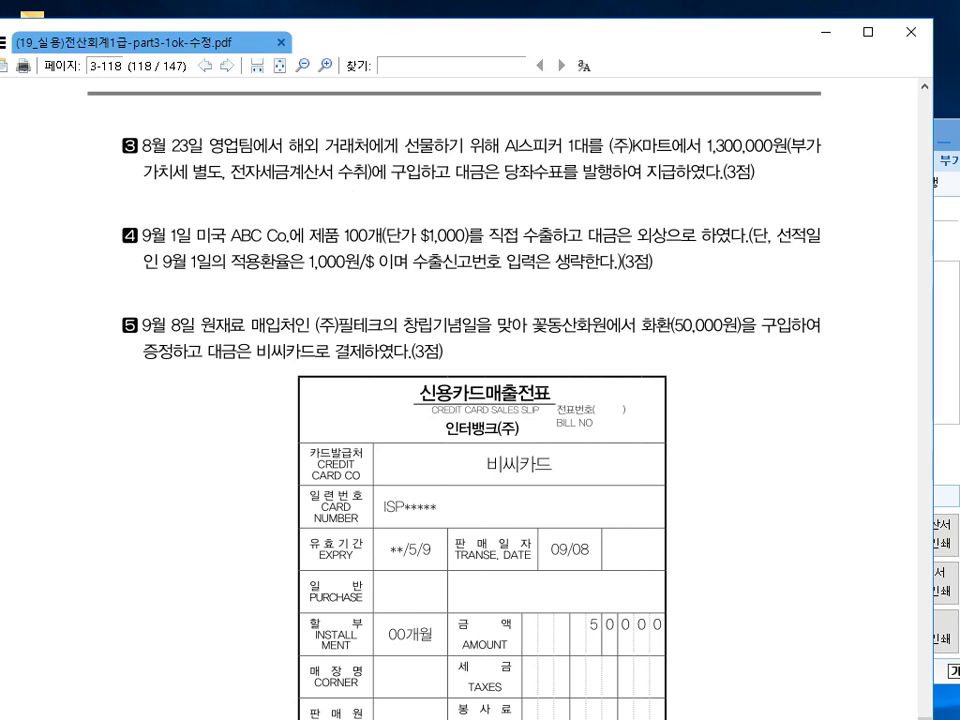
click(947, 606)
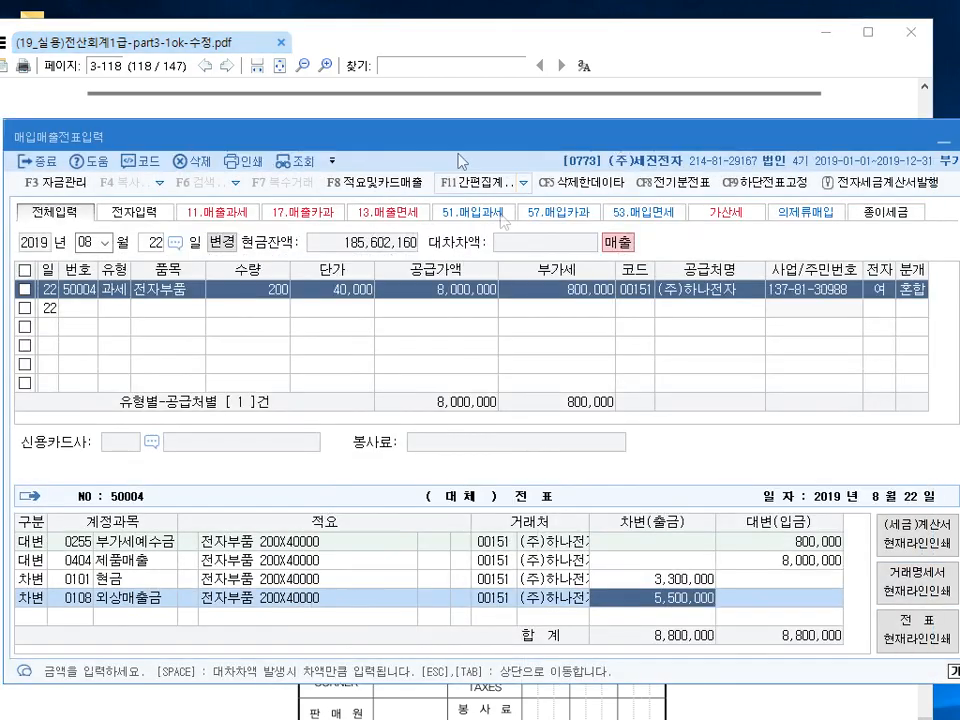
drag(205, 126, 208, 84)
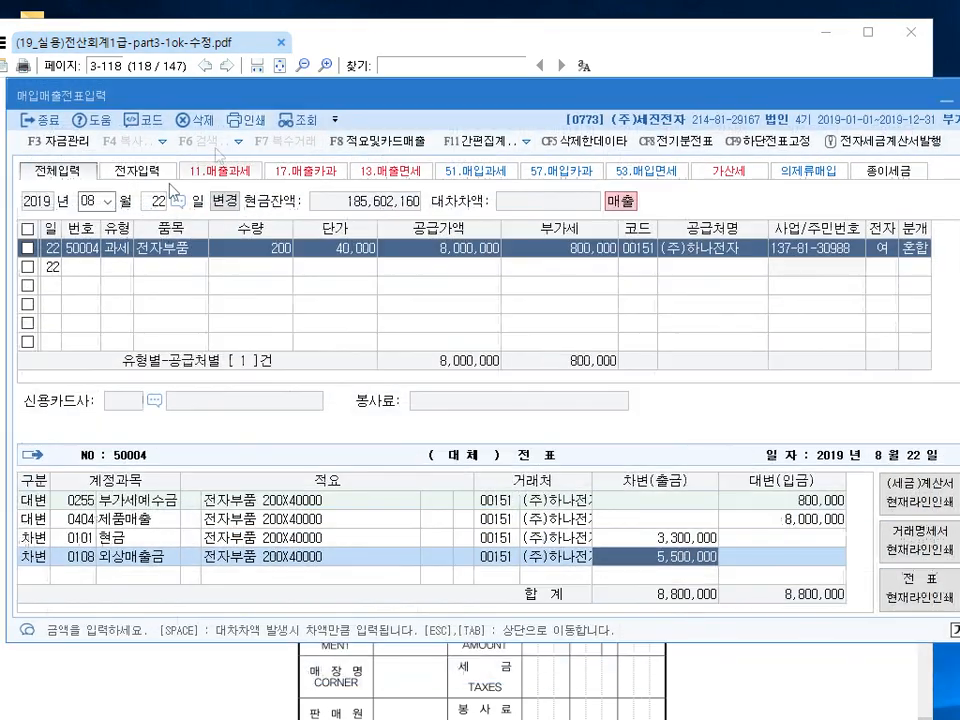
click(152, 203)
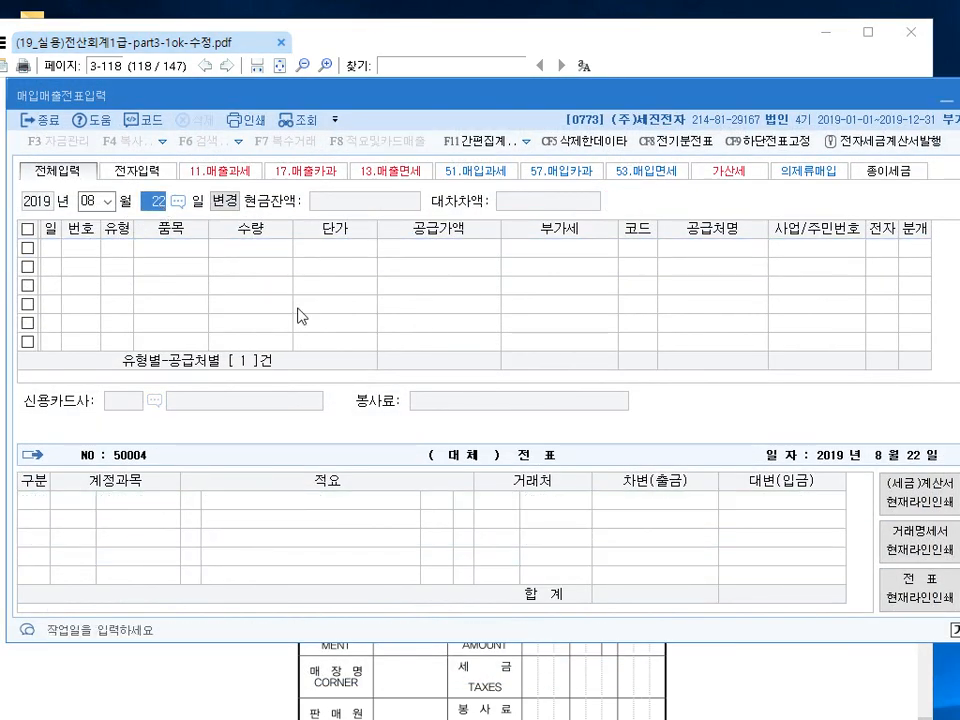
text(23)
key(Return)
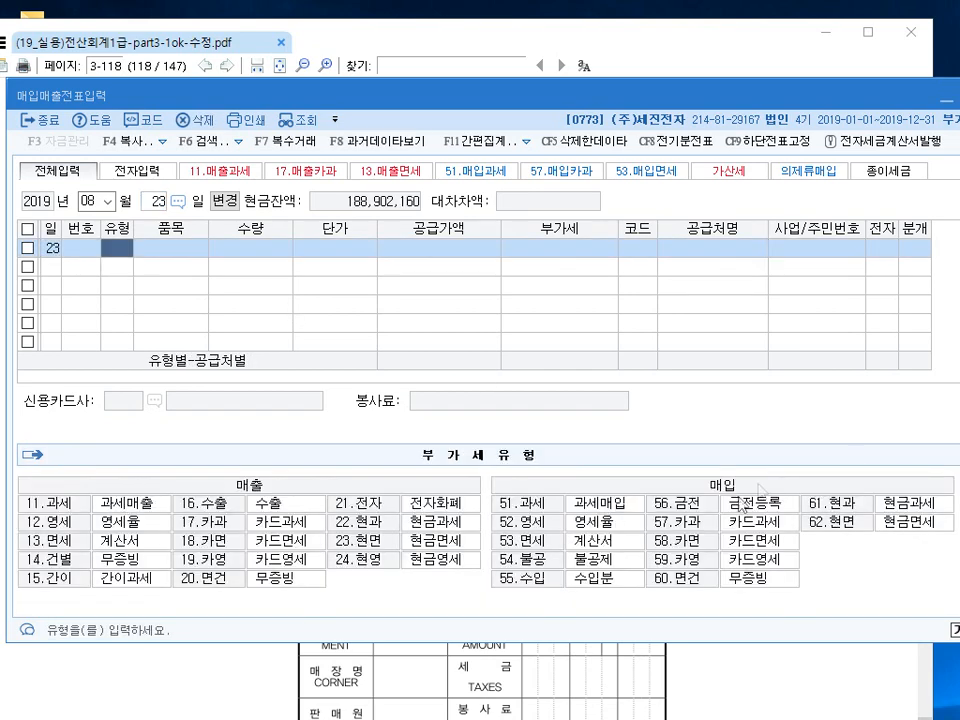
text(54)
key(Return)
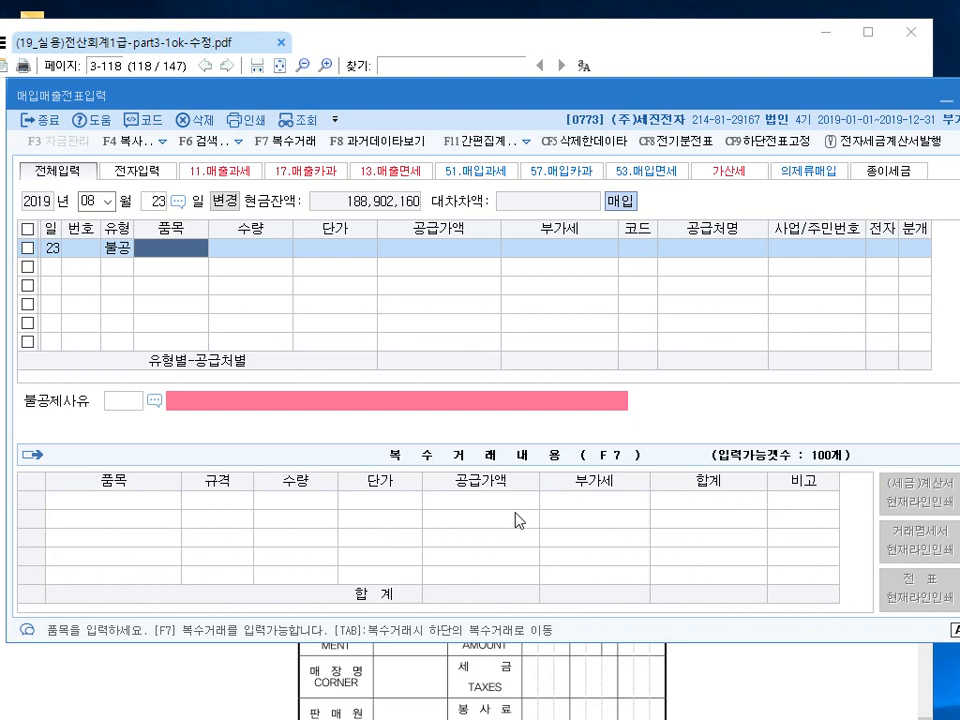
Enter the item AI스피커 with a supply value (공급가액) of 1,300,000 and accept its VAT of 130,000.
text(시)
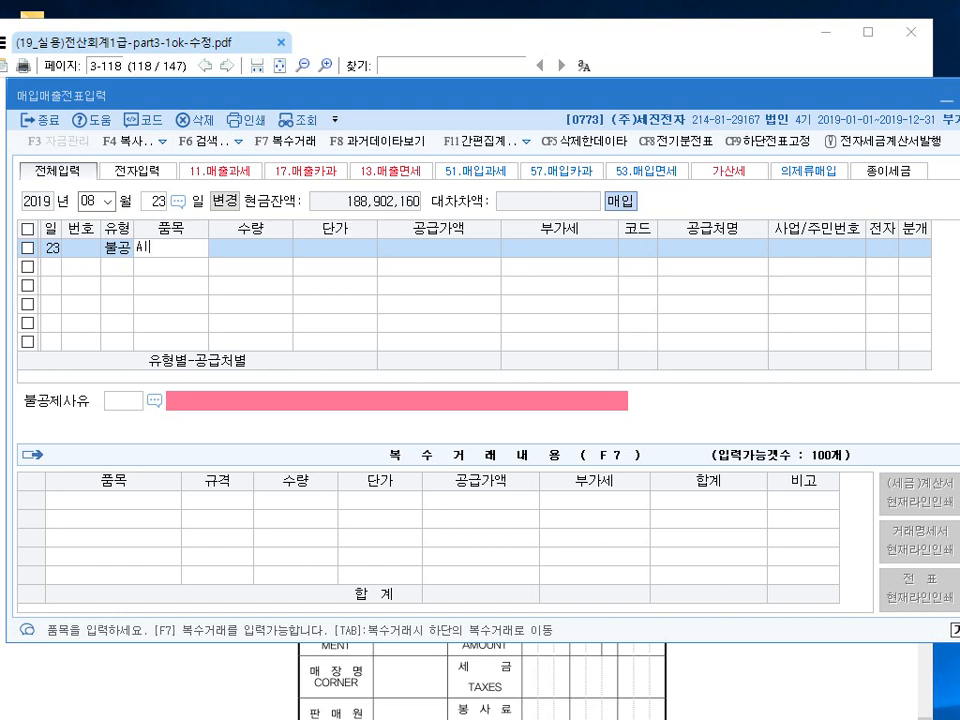
text(스피케)
key(Return)
key(Return)
key(Return)
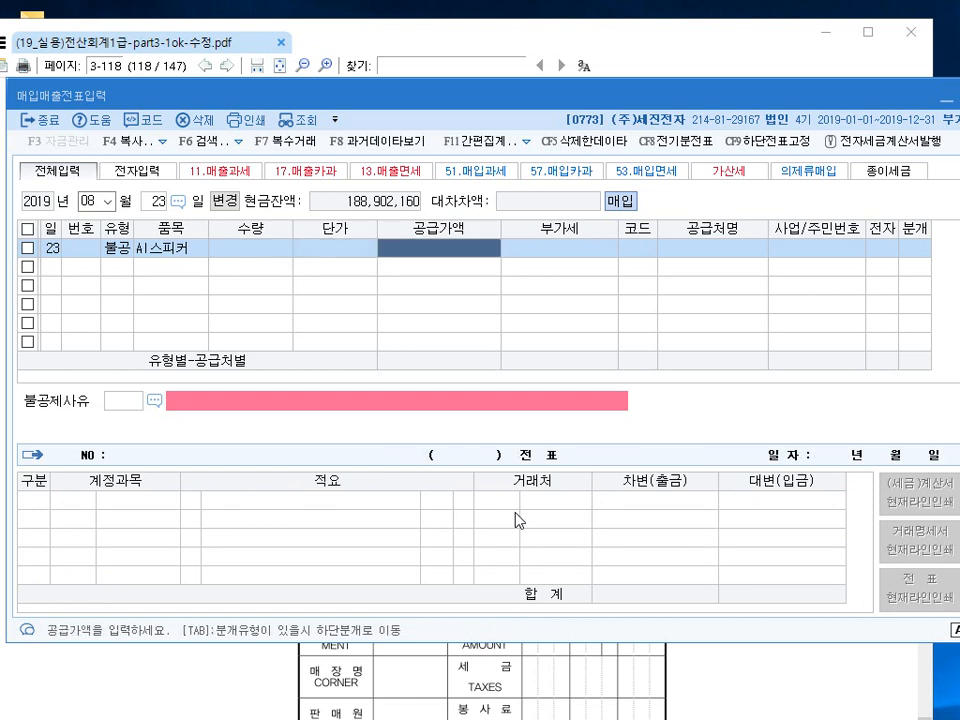
text(1300000)
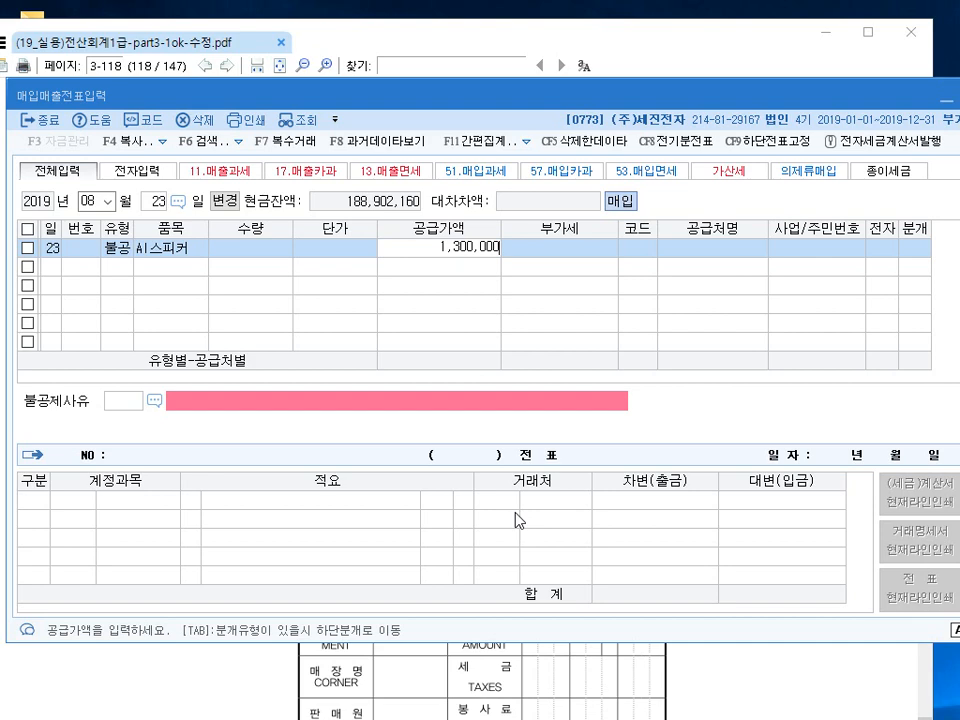
key(Return)
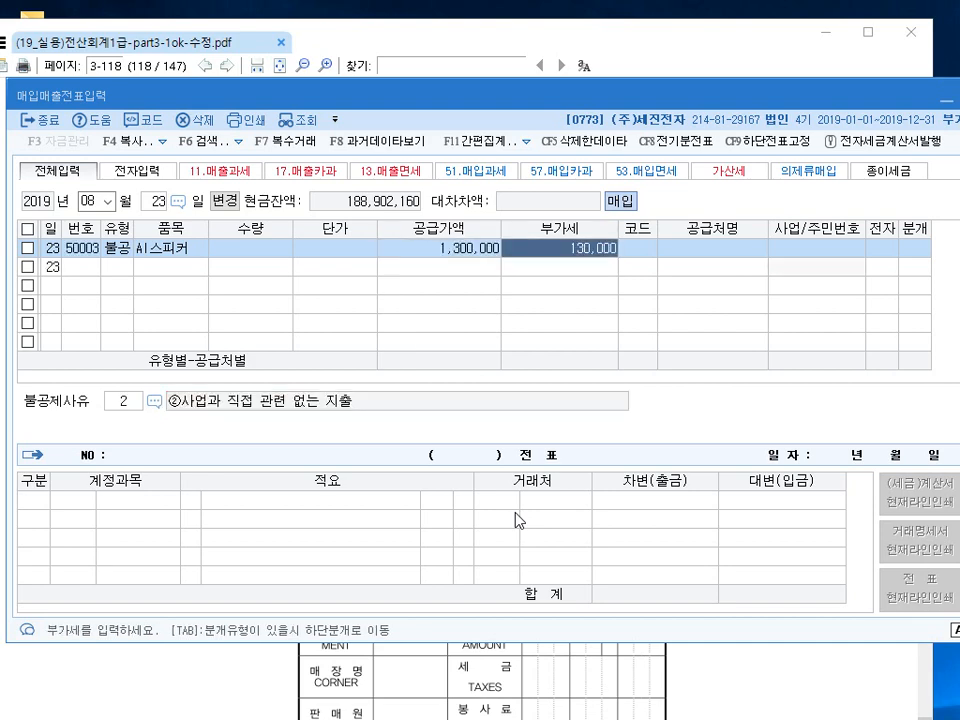
key(Return)
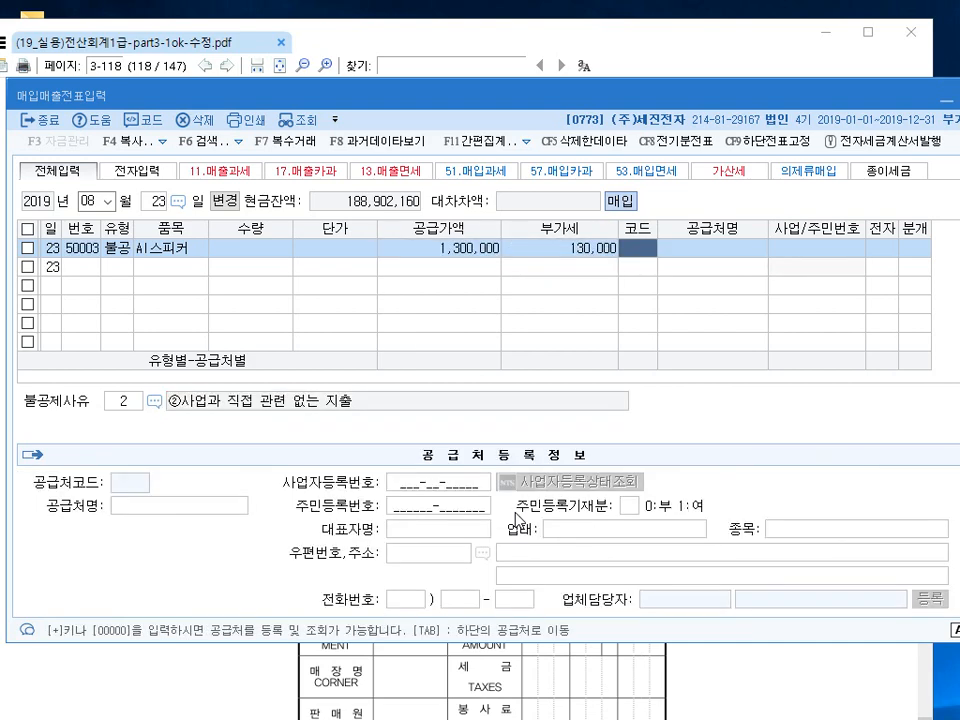
Set the AI스피커 purchase's trading partner to (주)K마트 and 전자 to 여.
text(마트)
key(Return)
key(Return)
text(1)
key(Return)
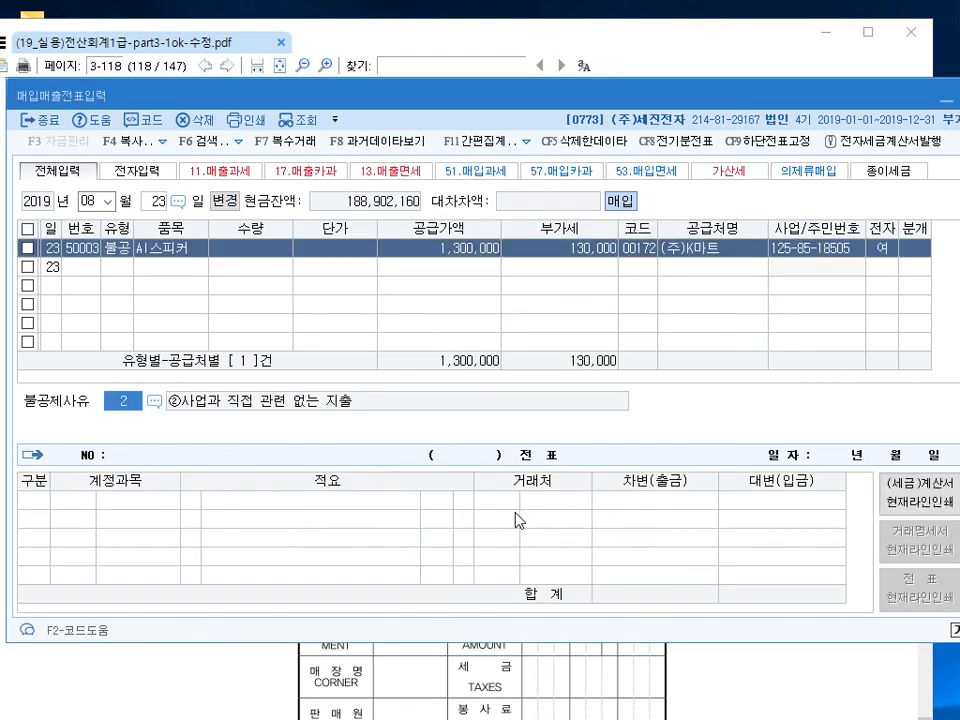
Set the 불공제사유 to ④접대비 및 이와 유사한 비용 관련 and 분개 to 혼합.
click(155, 402)
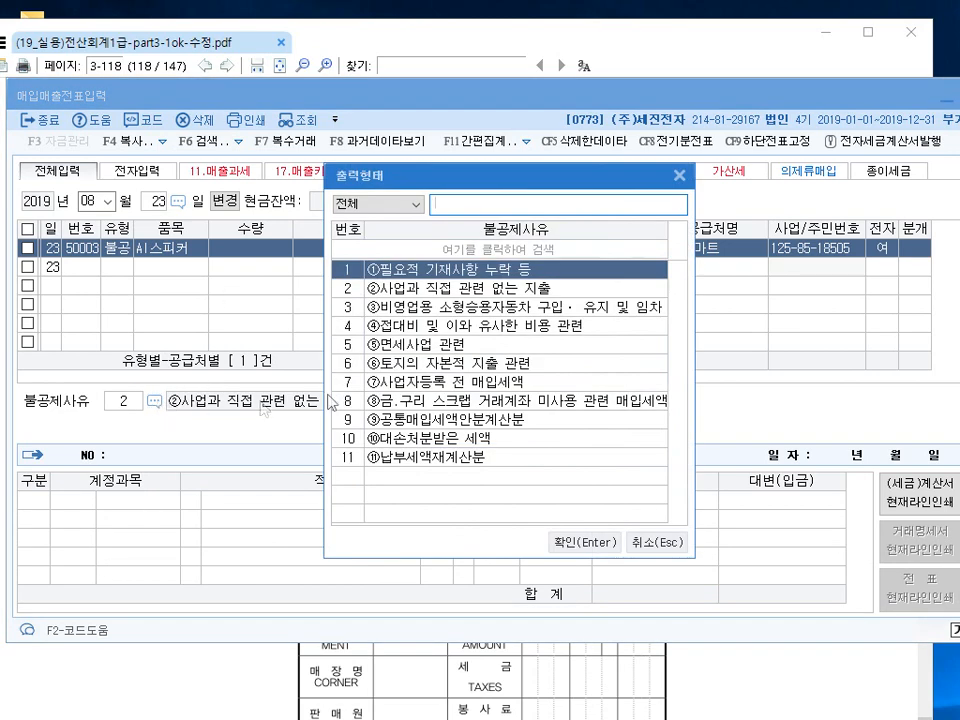
click(440, 330)
click(584, 542)
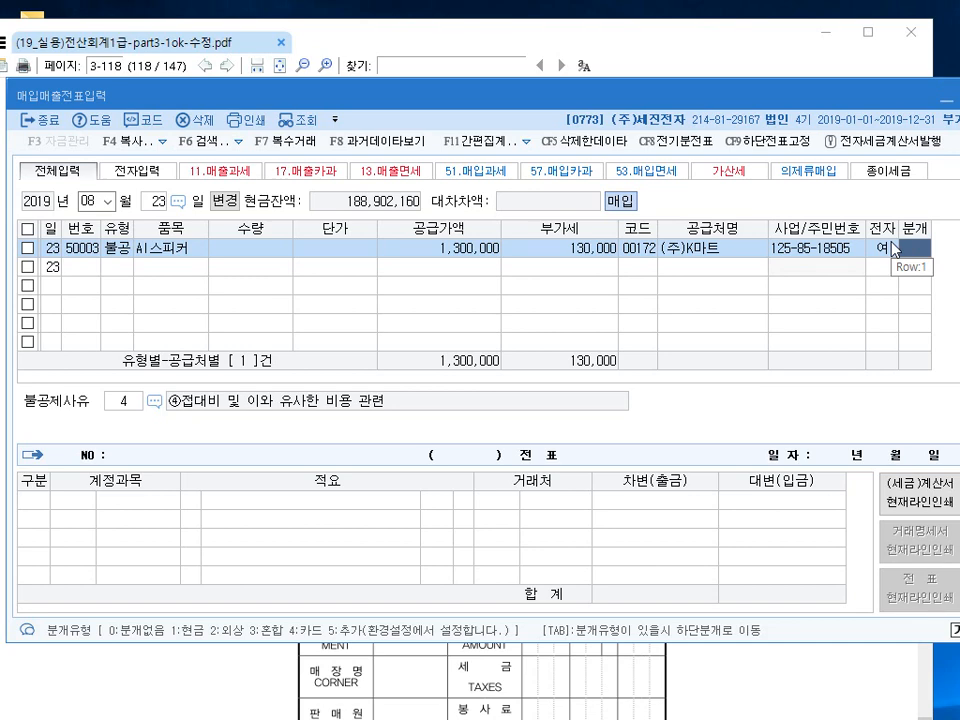
text(3)
key(Return)
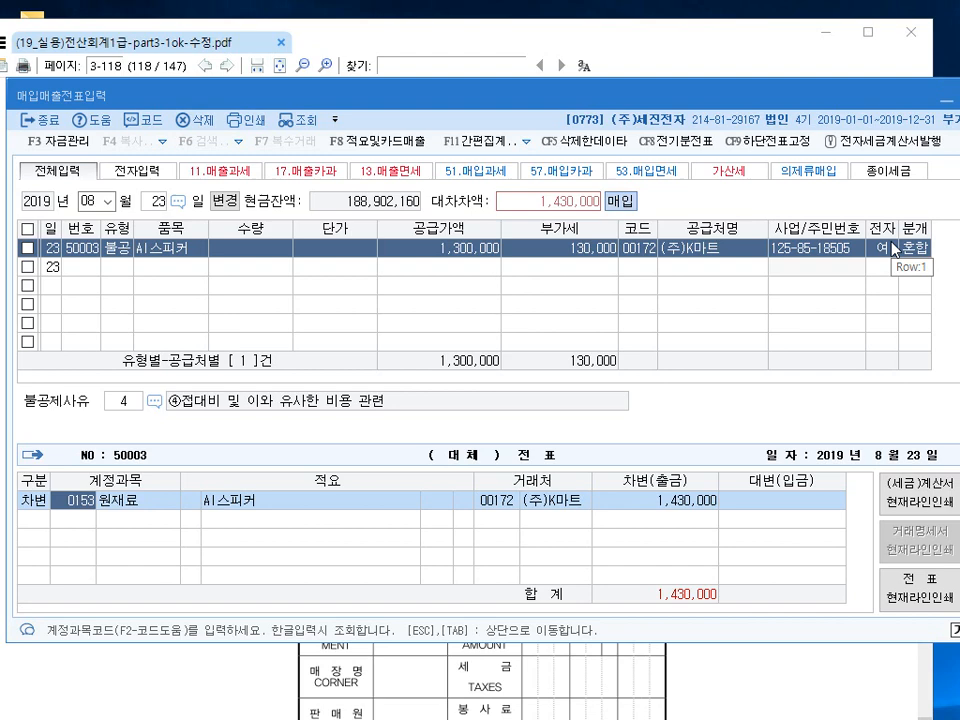
Replace the debit account of the AI스피커 purchase with 0813 접대비 (판매관리비).
text(접대)
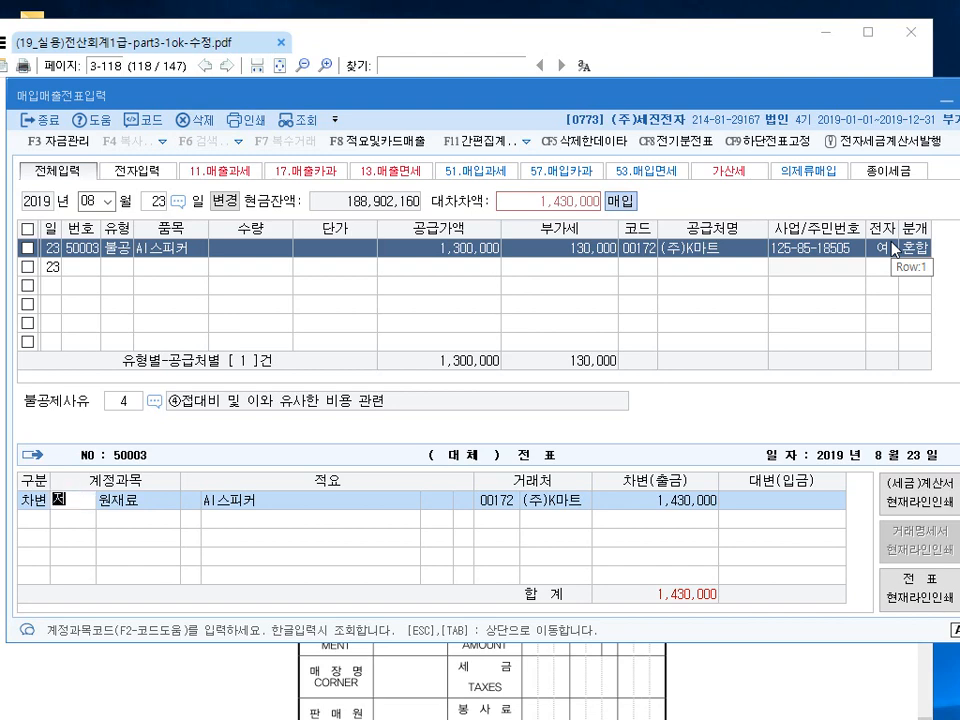
key(Return)
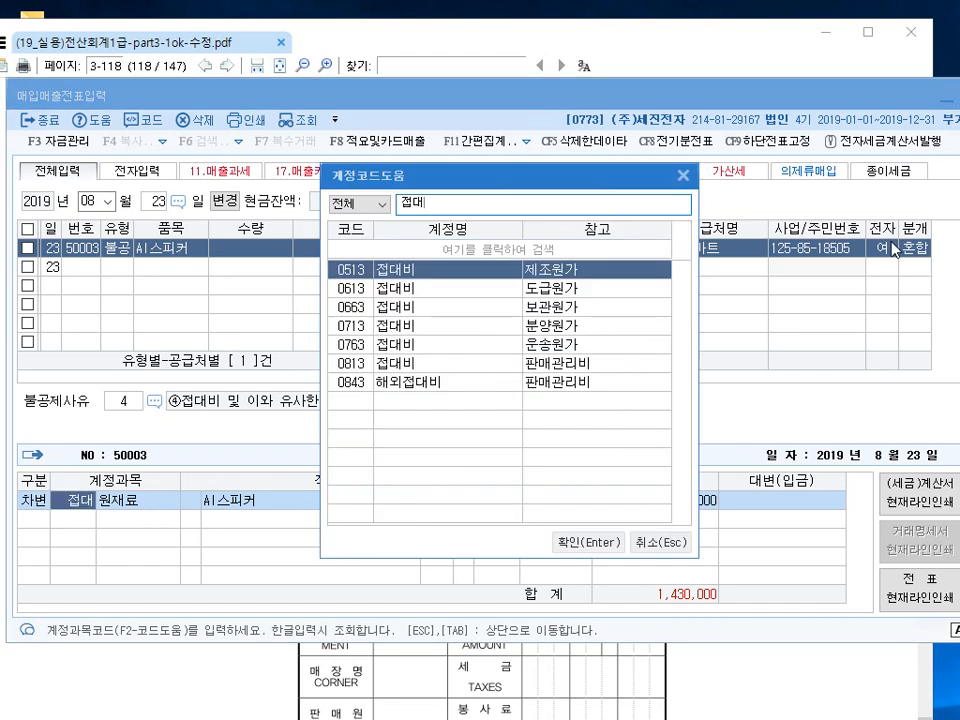
click(463, 364)
click(463, 381)
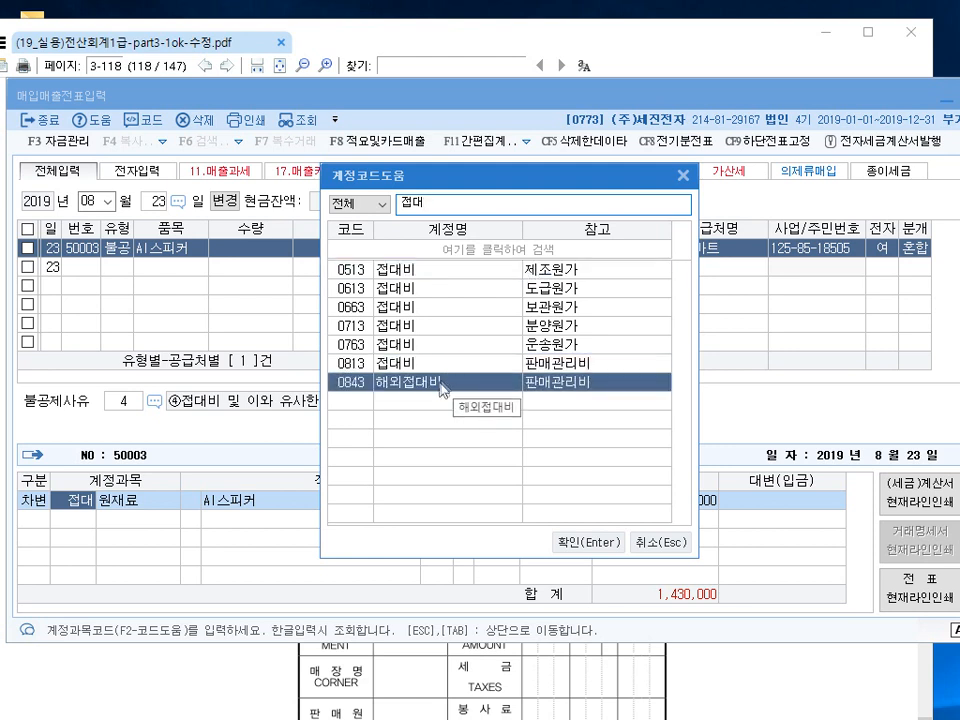
click(429, 366)
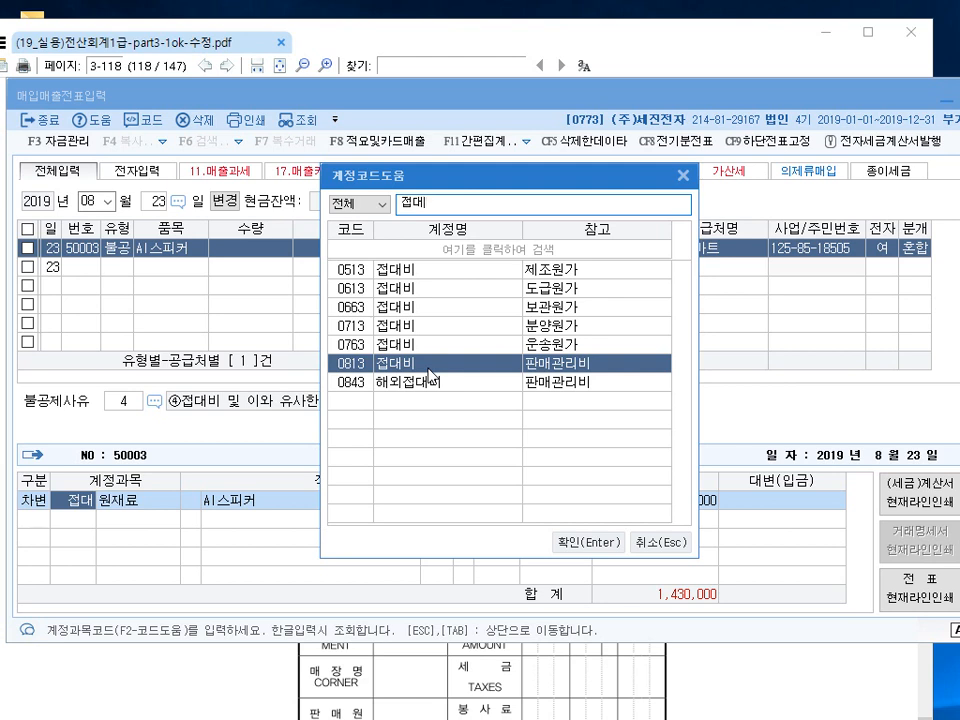
click(446, 386)
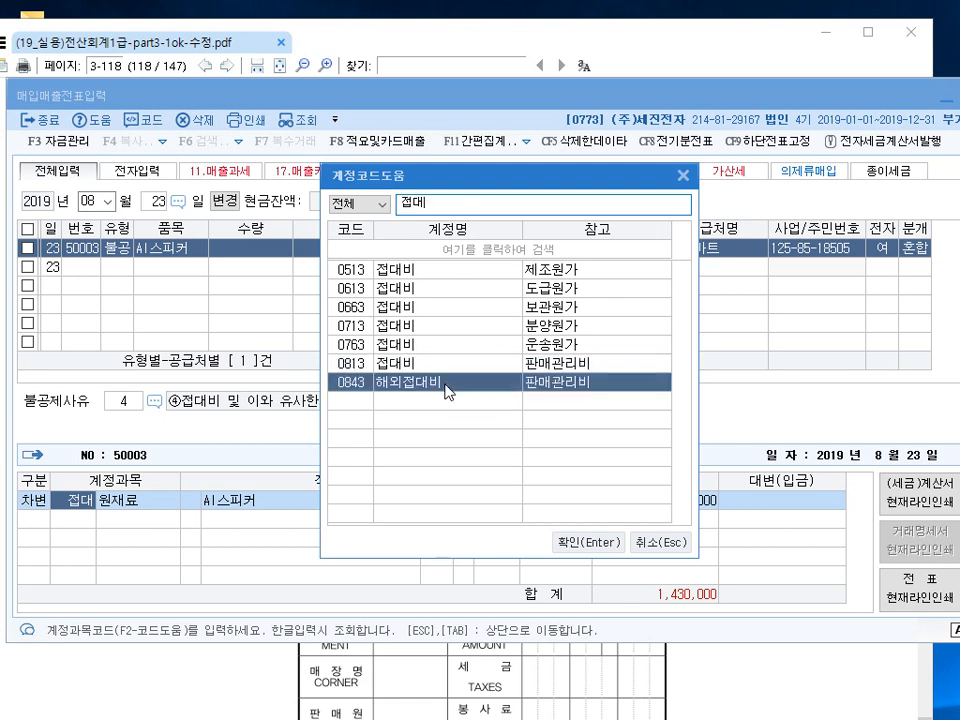
click(438, 367)
click(435, 380)
click(427, 370)
click(435, 386)
click(435, 366)
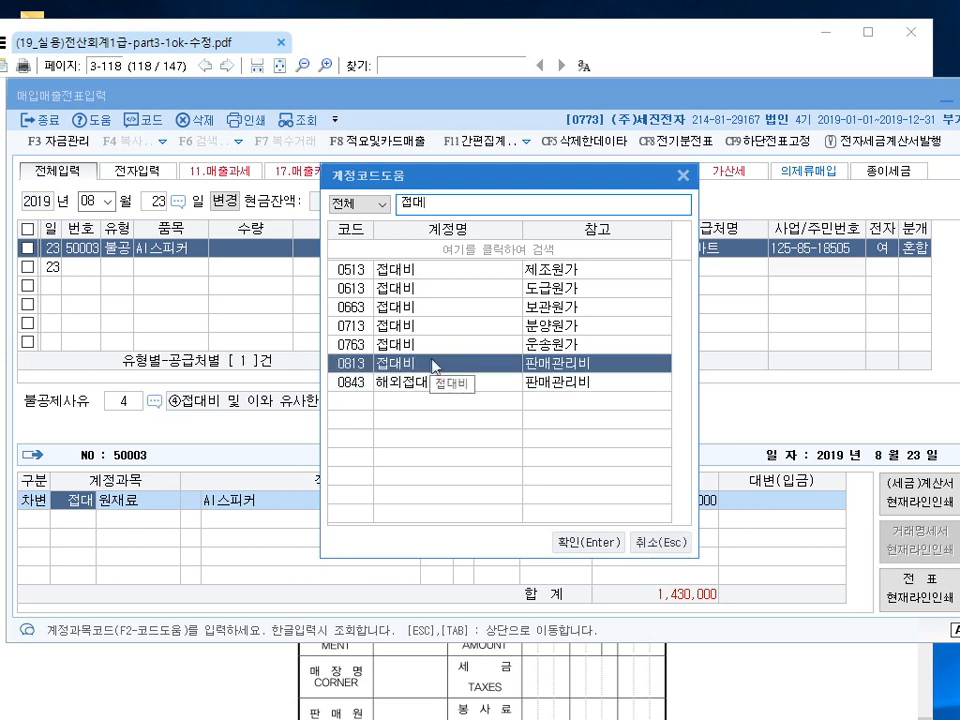
click(587, 545)
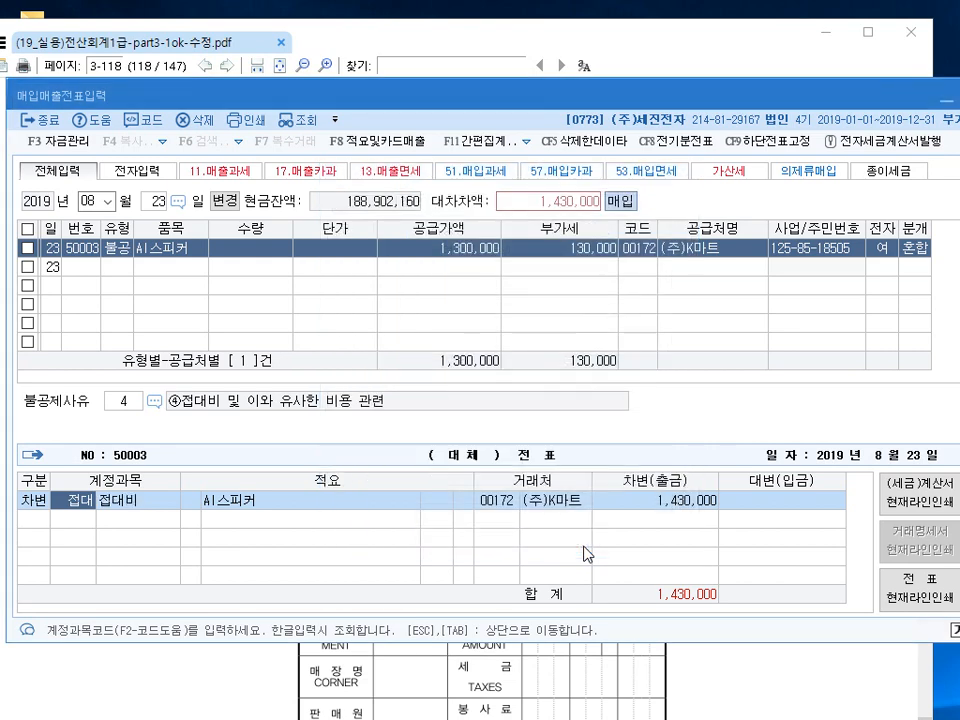
key(Return)
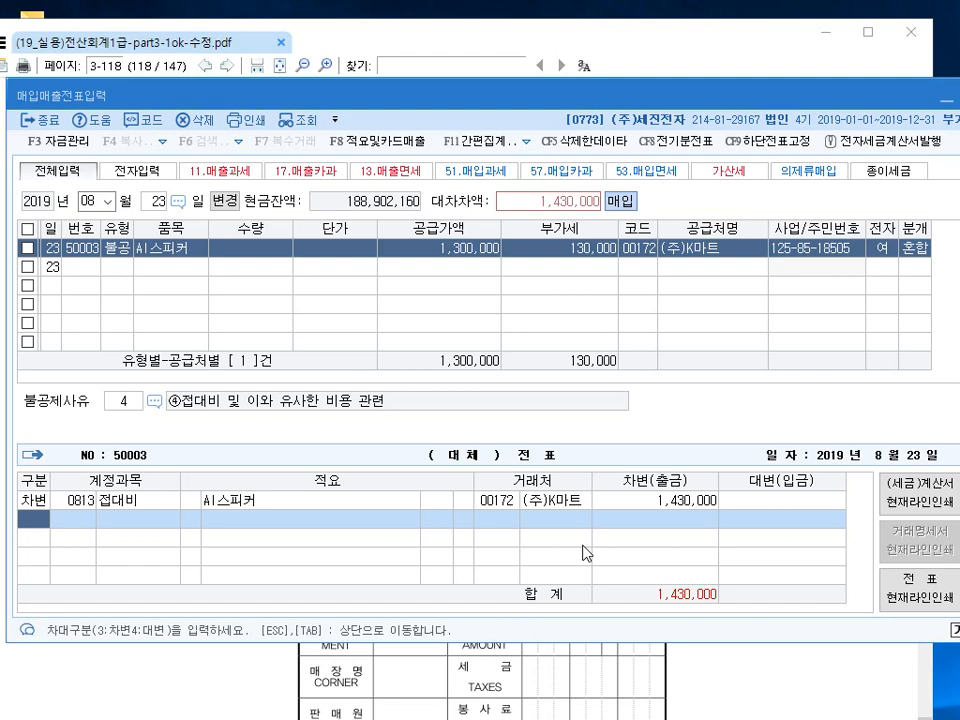
Add a credit (대변) line for 0102 당좌예금 of 1,430,000 and complete the AI스피커 voucher.
text(4102)
key(Return)
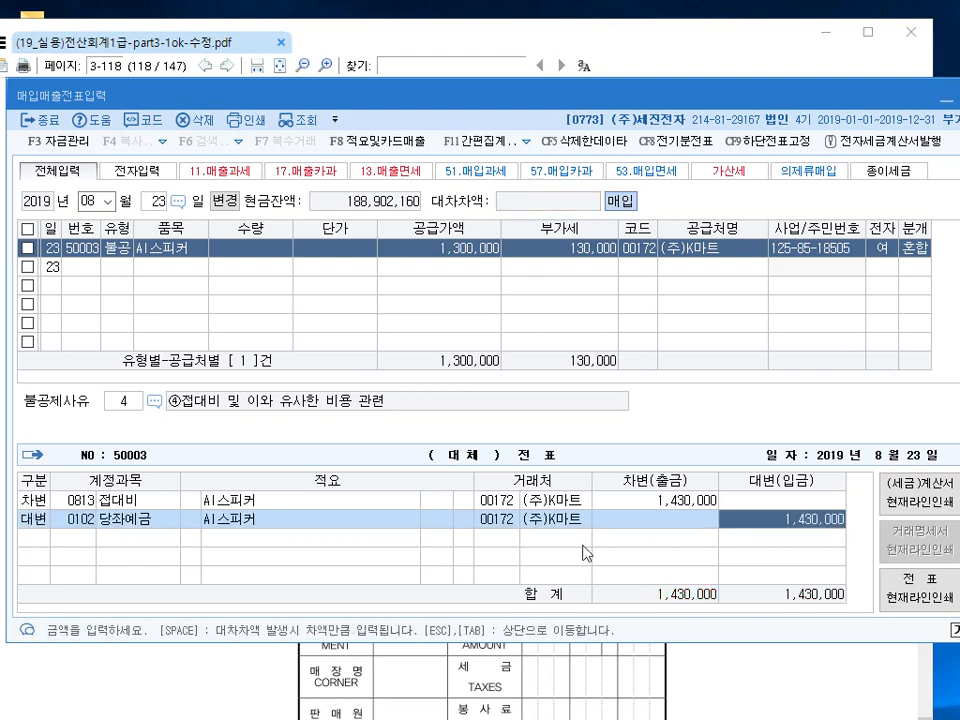
key(Return)
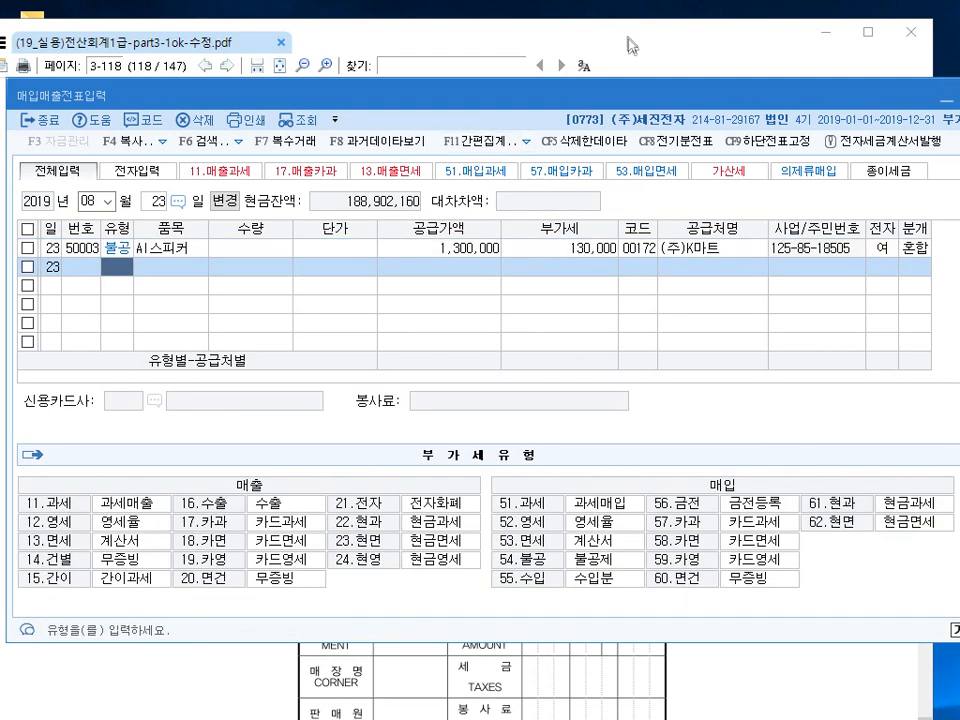
Look up question 4 in the exam PDF, and in KcLep set the voucher date to month 09, day 1.
click(700, 40)
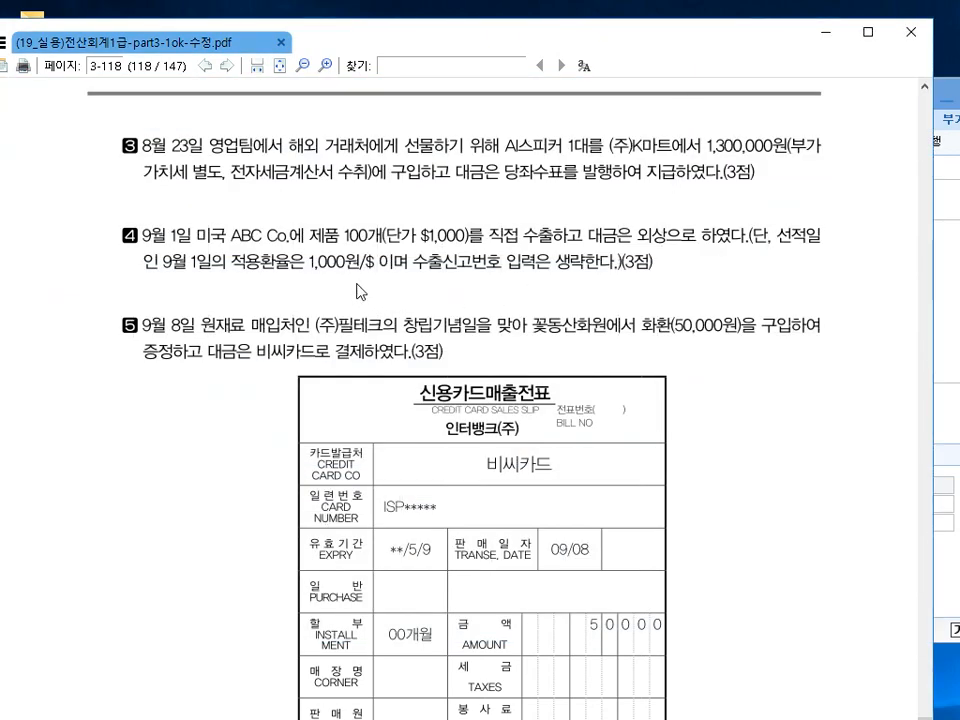
scroll(358, 287, down, 2)
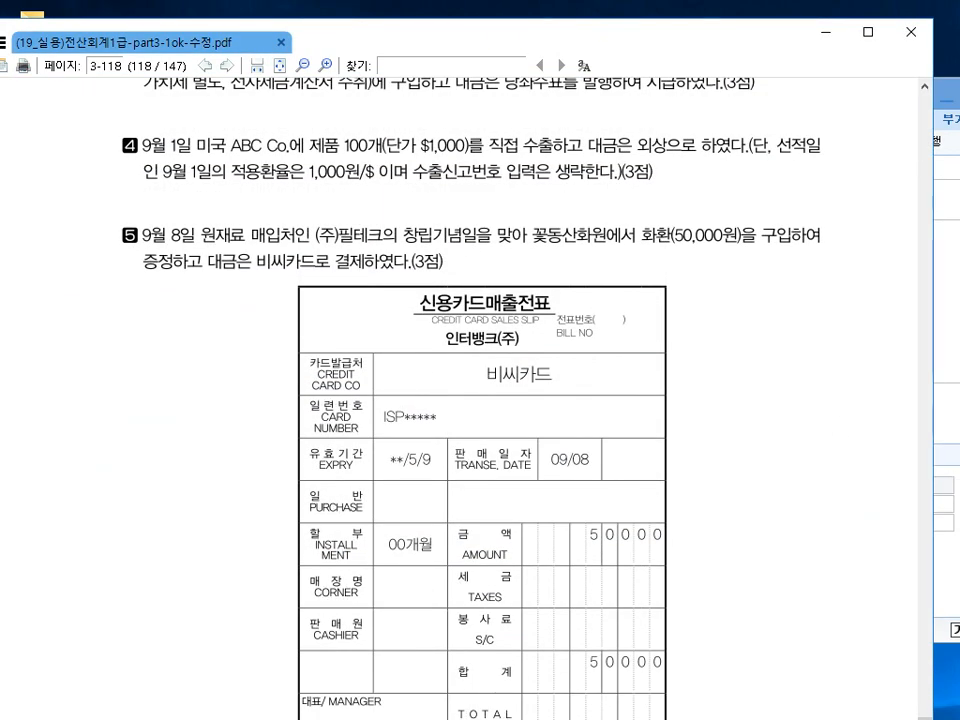
key(alt+Tab)
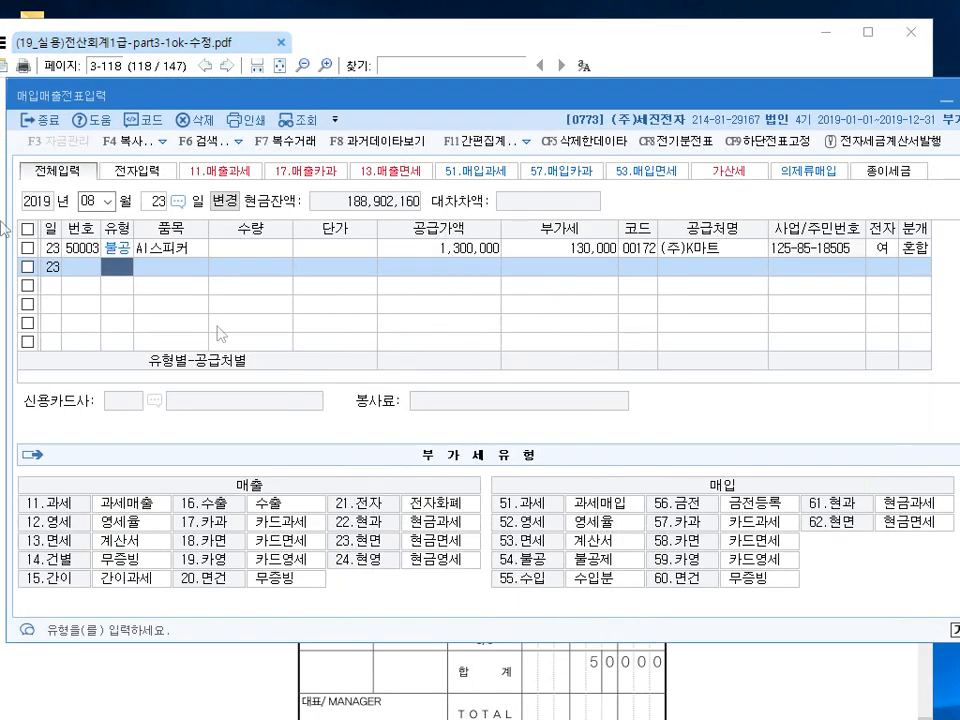
click(92, 205)
text(09)
key(Return)
text(1)
key(Return)
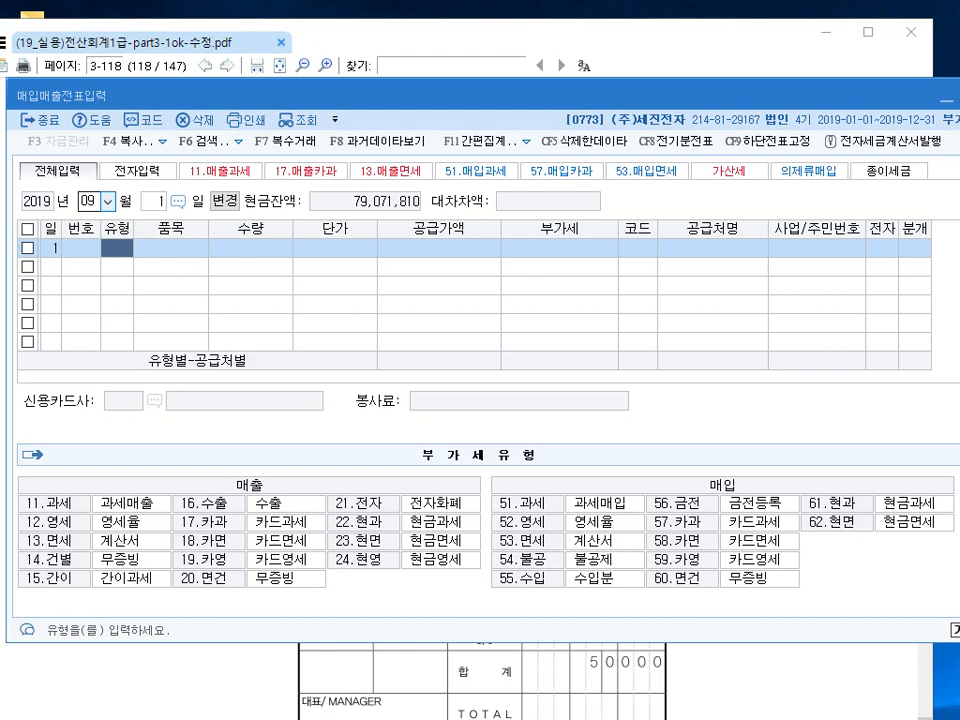
Recheck question 4's export details in the PDF, and in KcLep choose the sales VAT type 16.수출.
click(642, 40)
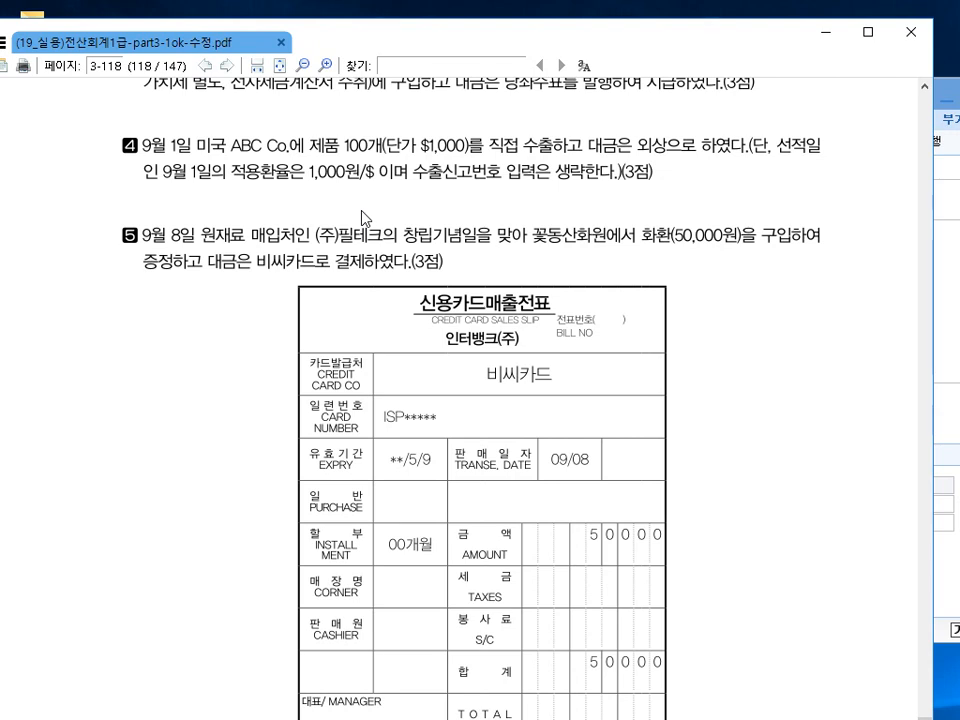
click(953, 214)
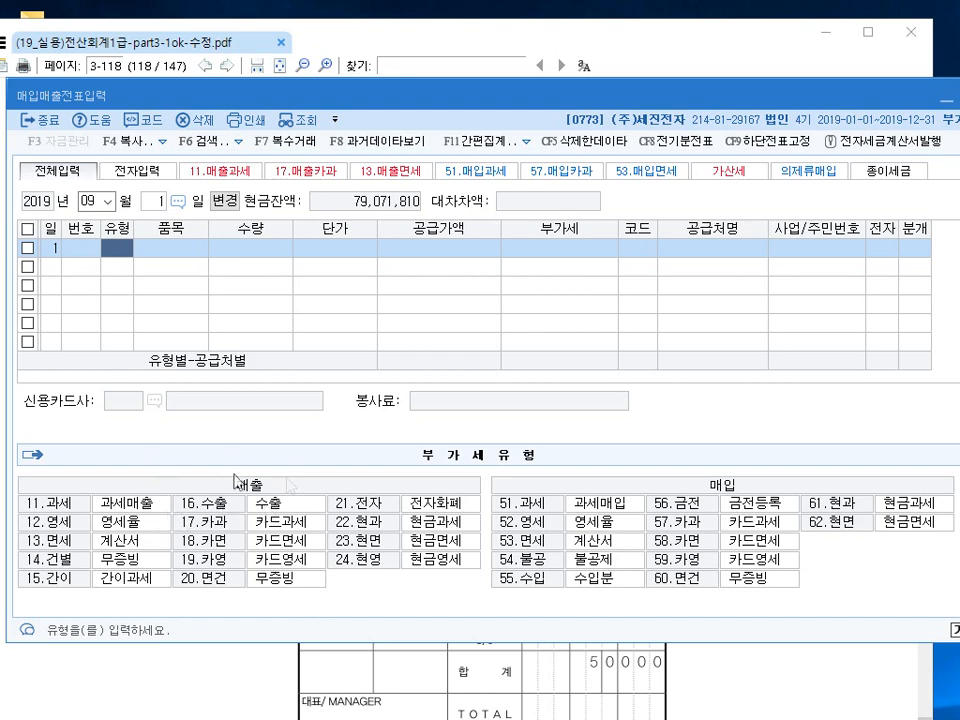
text(16)
key(Return)
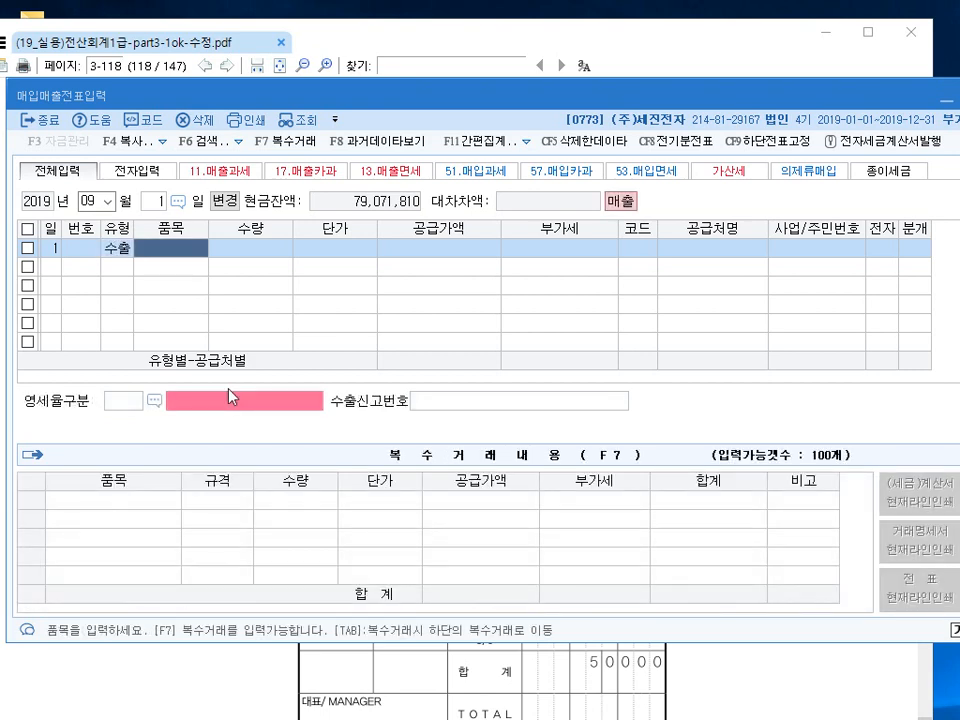
Enter the export sale item as 제품 with quantity 100 and unit price 1,000,000.
text(제품)
key(Return)
key(Return)
key(Return)
key(Left)
key(Left)
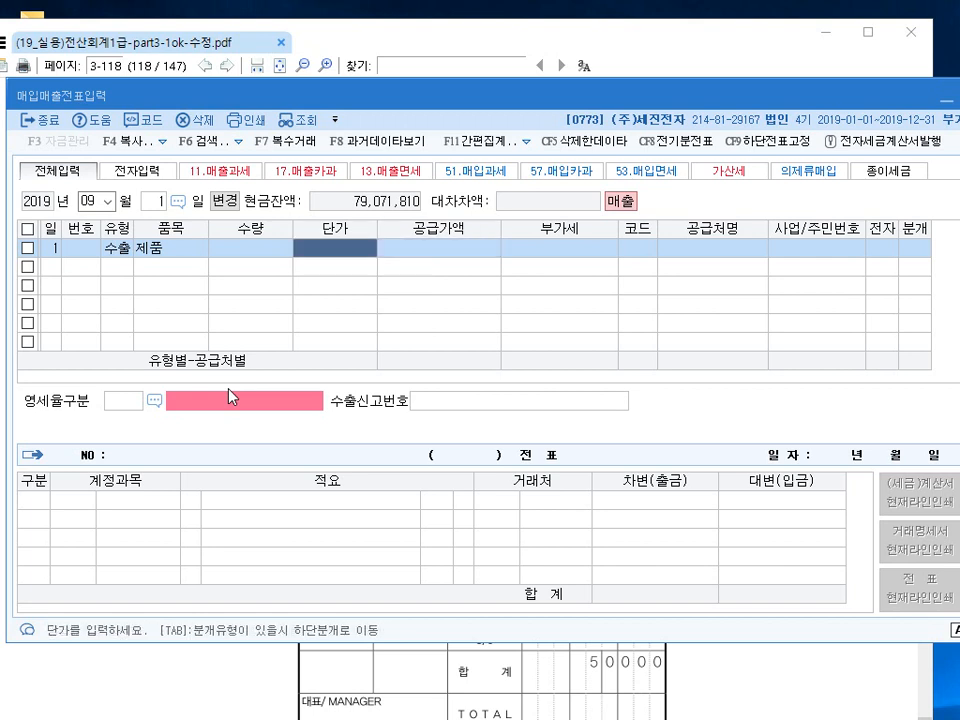
text(100)
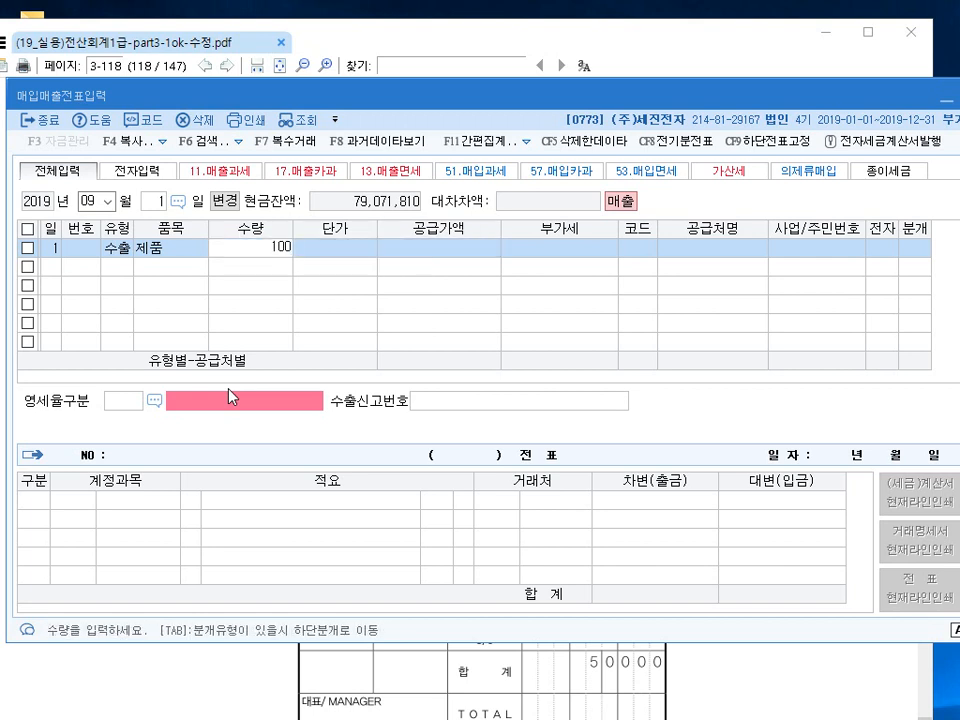
key(Return)
text(1000000)
key(Return)
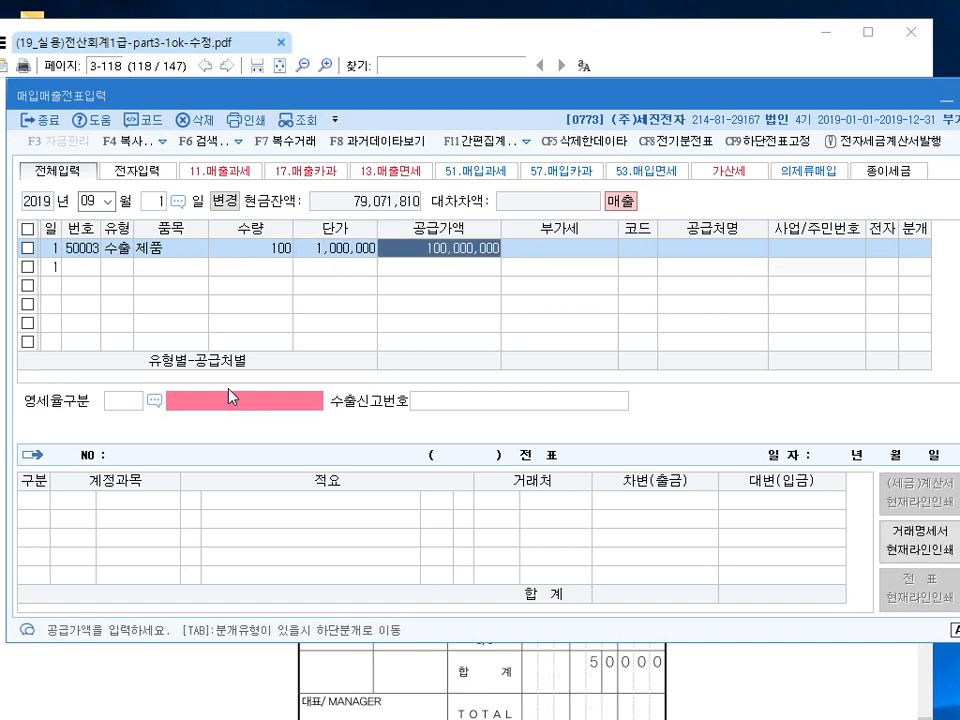
key(Return)
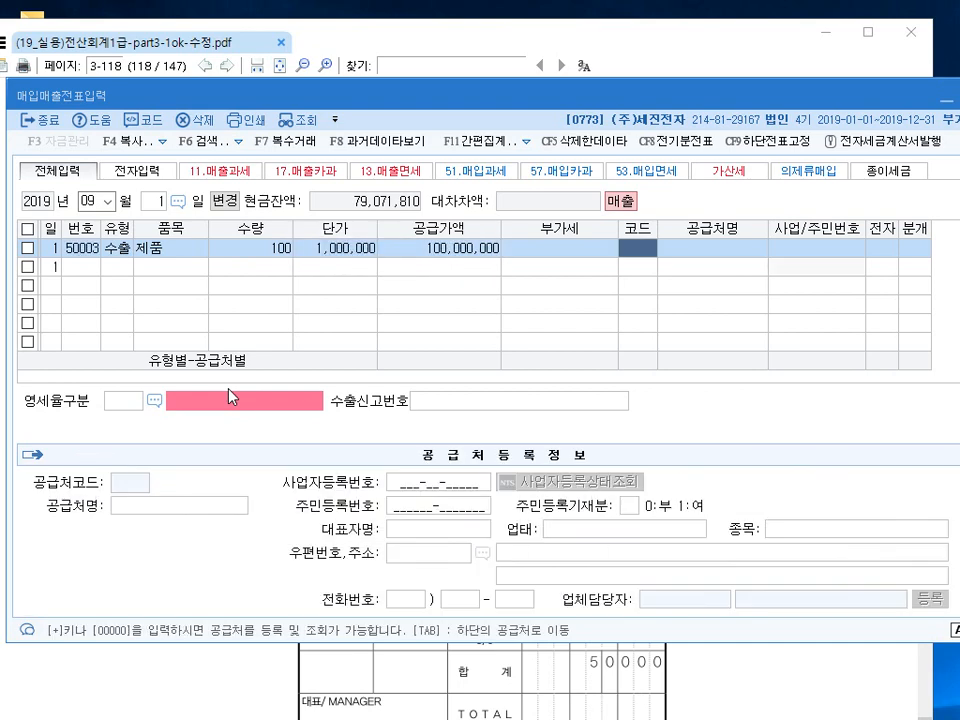
Look up 미국 in the customer code and assign 미국ABC Co. to the export sale.
text(미국)
key(Return)
key(Return)
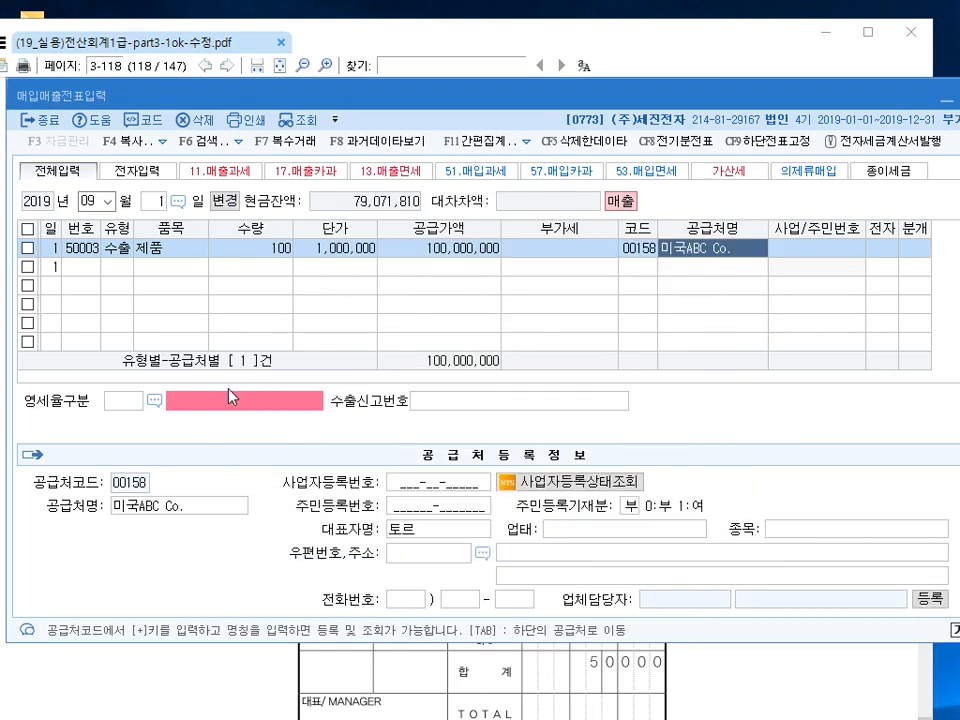
key(Return)
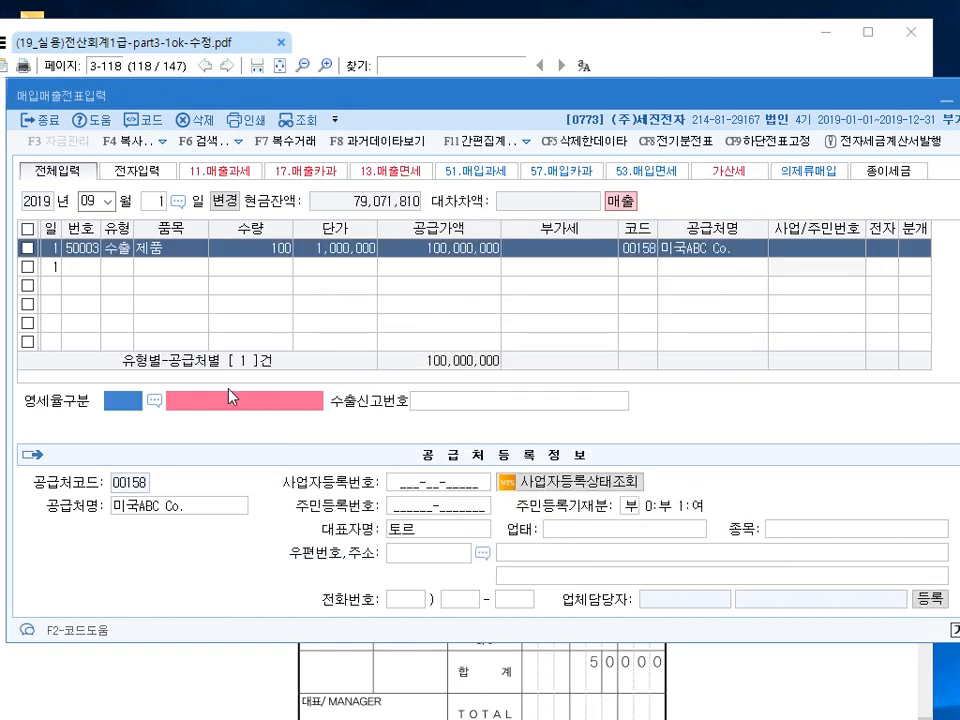
Set the export sale's 영세율구분 to 1 직접수출(대행수출 포함), leave 수출신고번호 blank, and journalize it as 2:외상.
text(1)
key(Return)
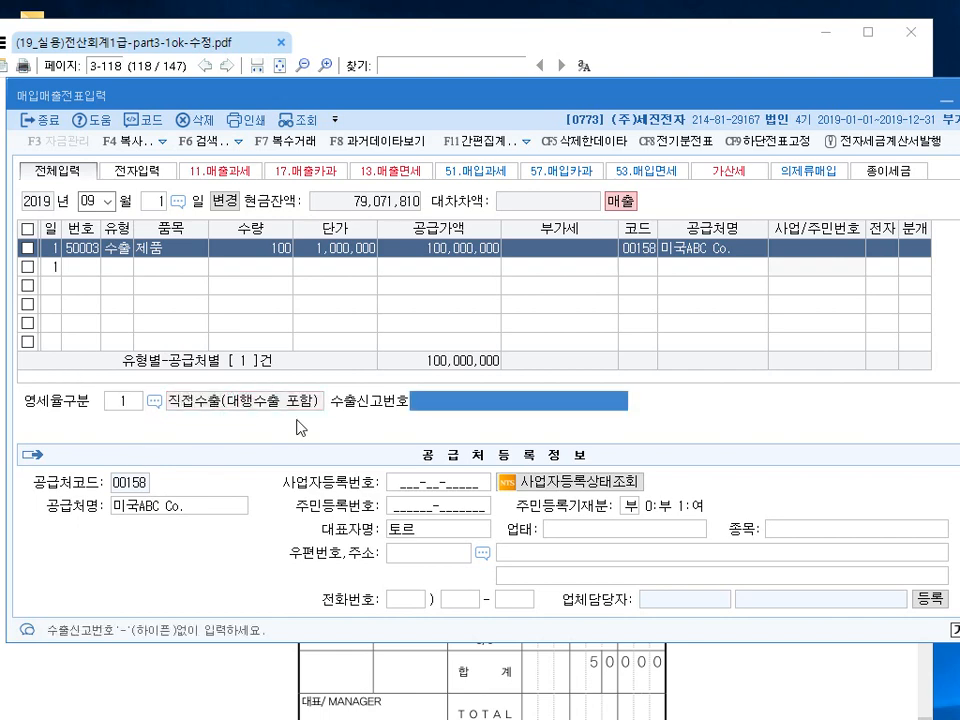
key(Return)
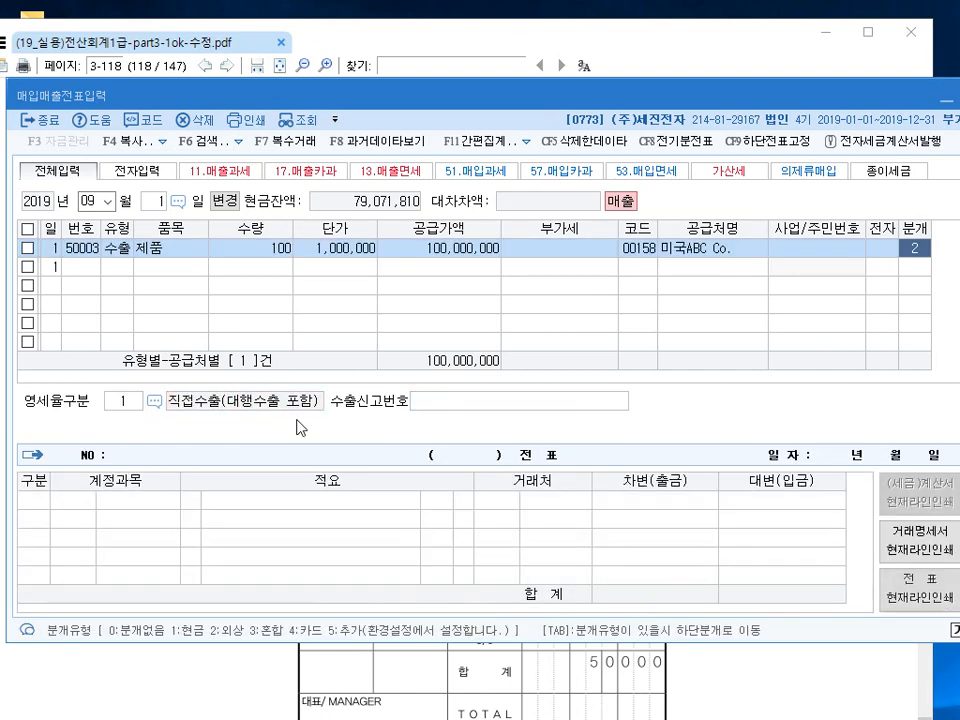
key(Return)
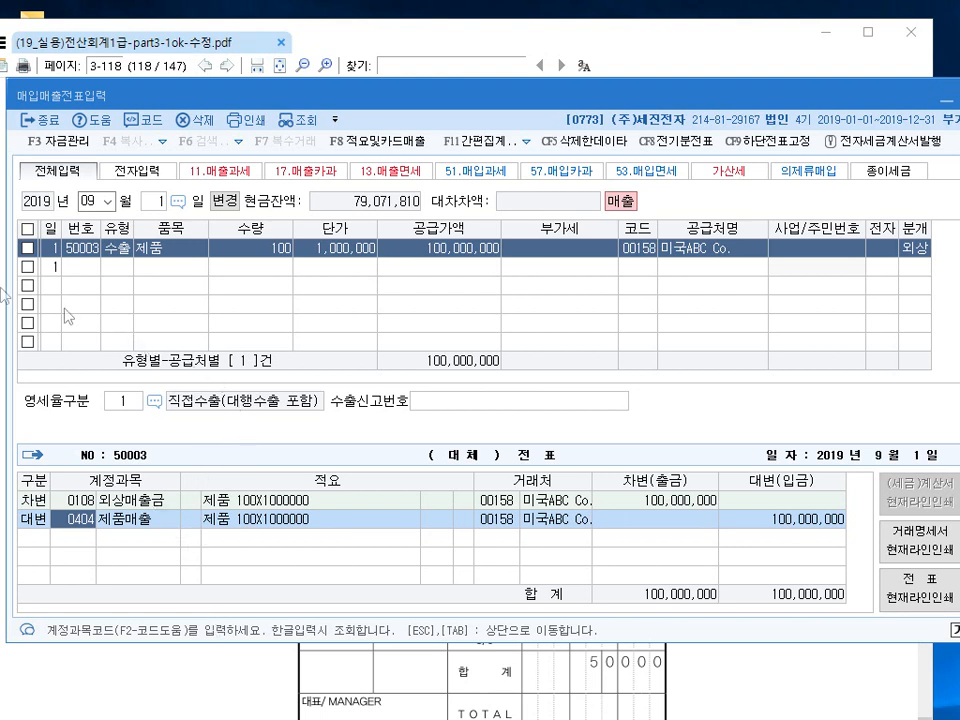
Set the voucher date to day 8 of month 09 to start a new entry.
click(153, 201)
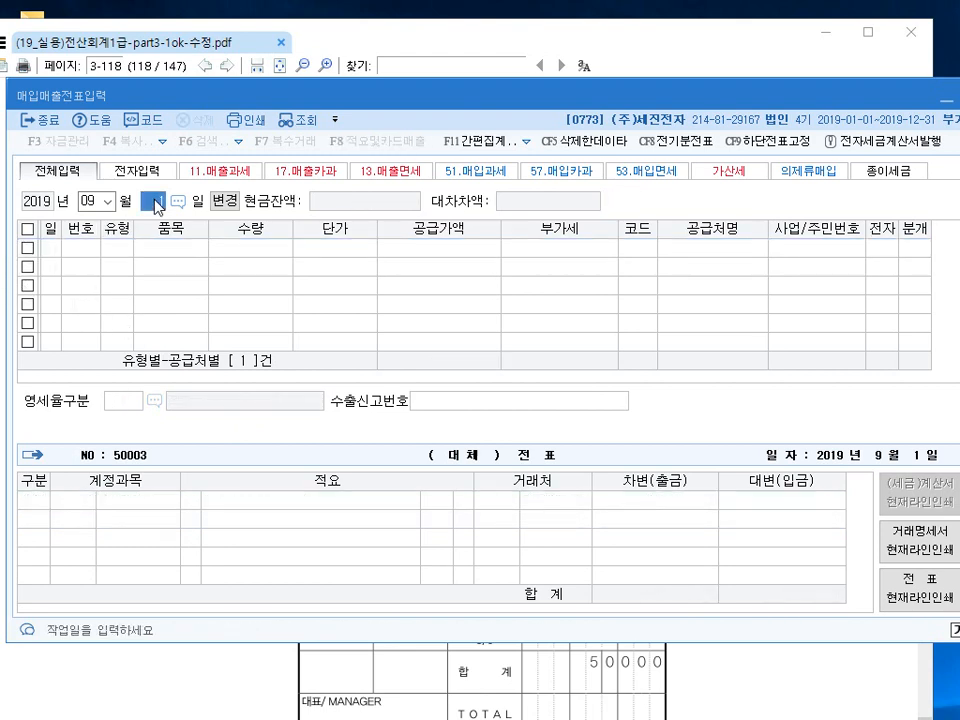
text(8)
key(Return)
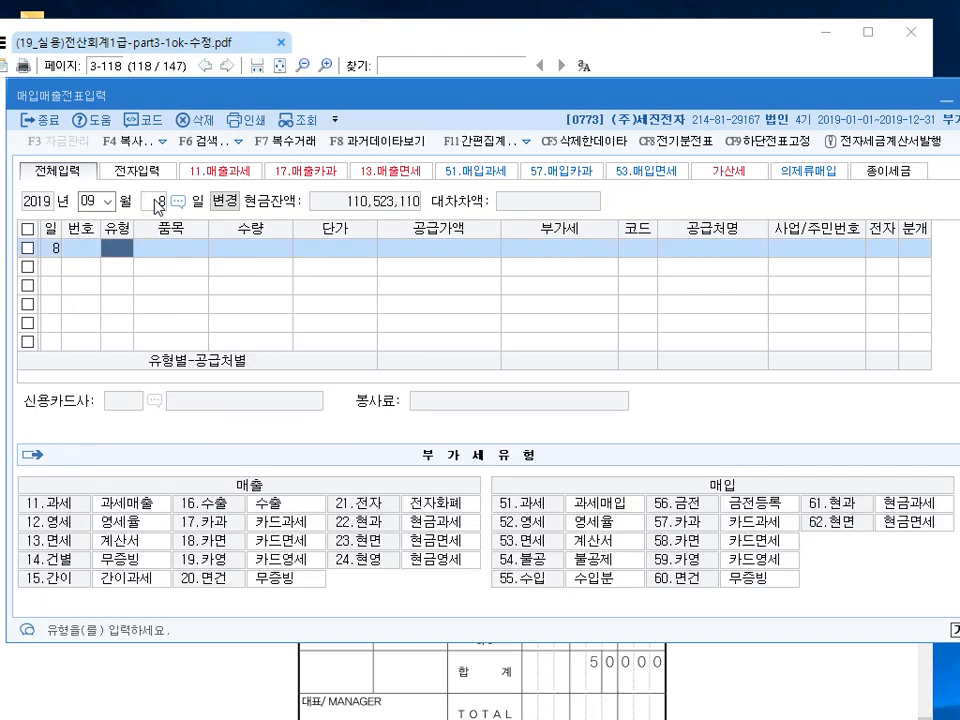
Read question 5 in the exam PDF, and in KcLep choose the purchase VAT type 58.카면.
click(694, 53)
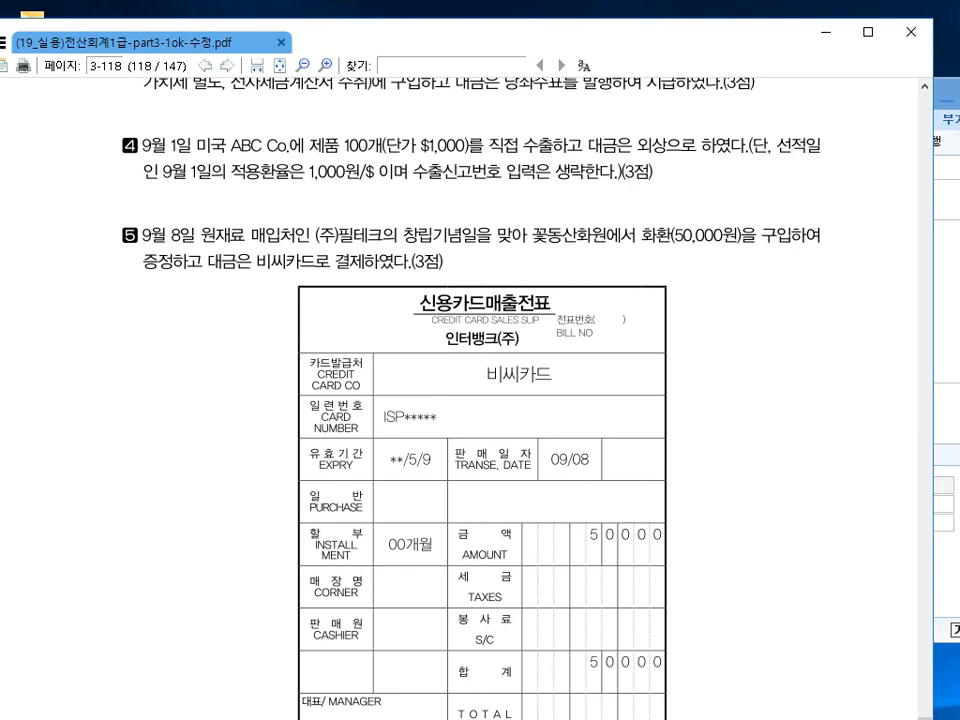
click(956, 248)
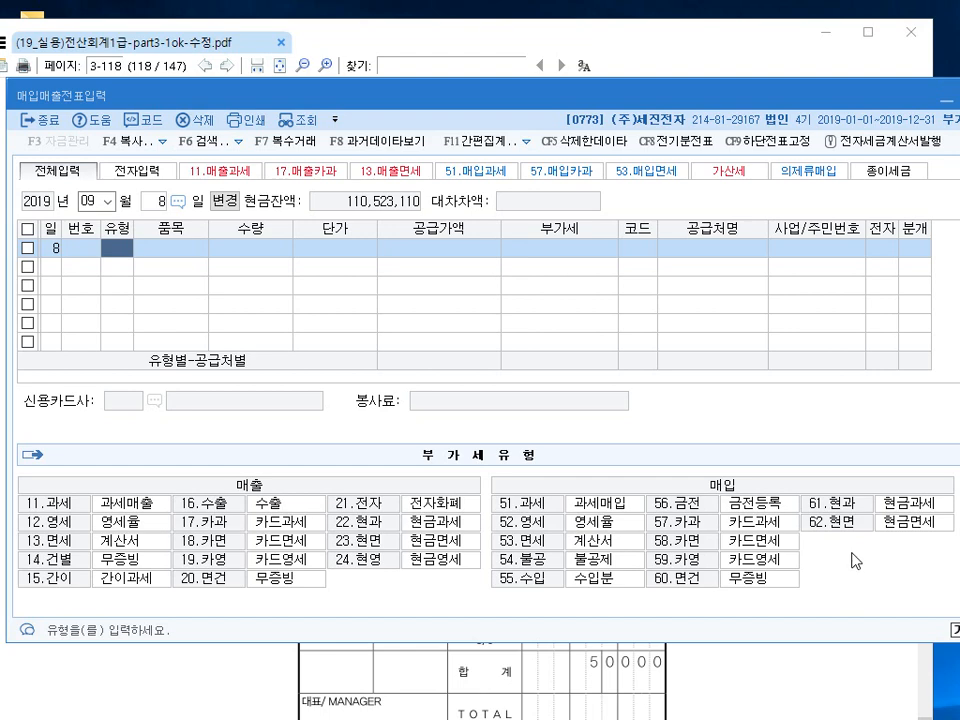
text(58)
key(Return)
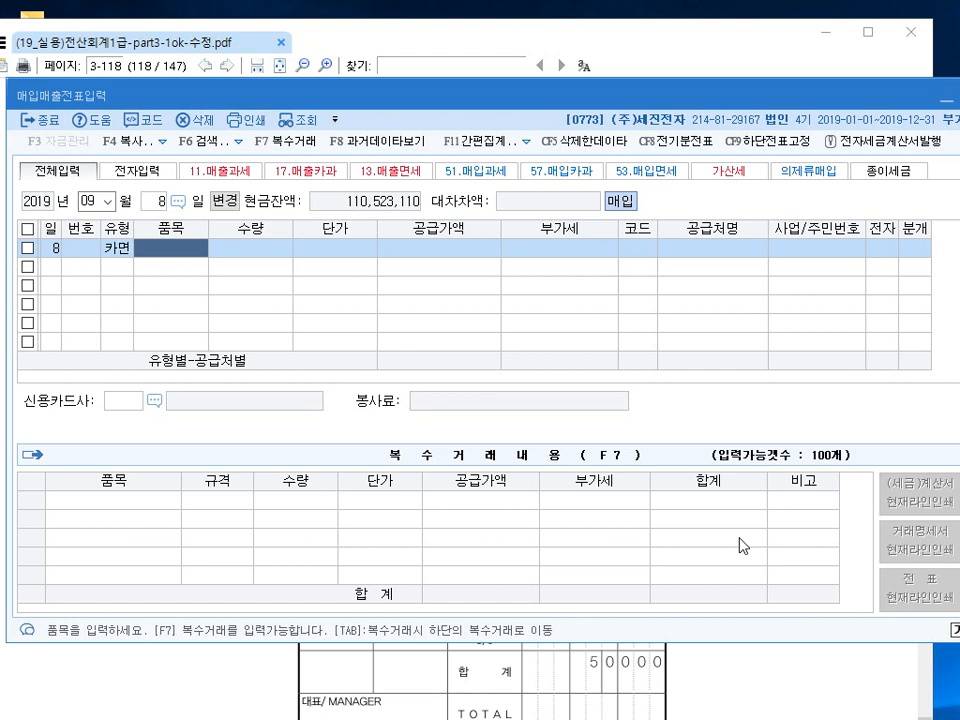
Enter 화환 as the purchase item with a supply value (공급가액) of 50,000.
text(화하)
key(BackSpace)
text(훼)
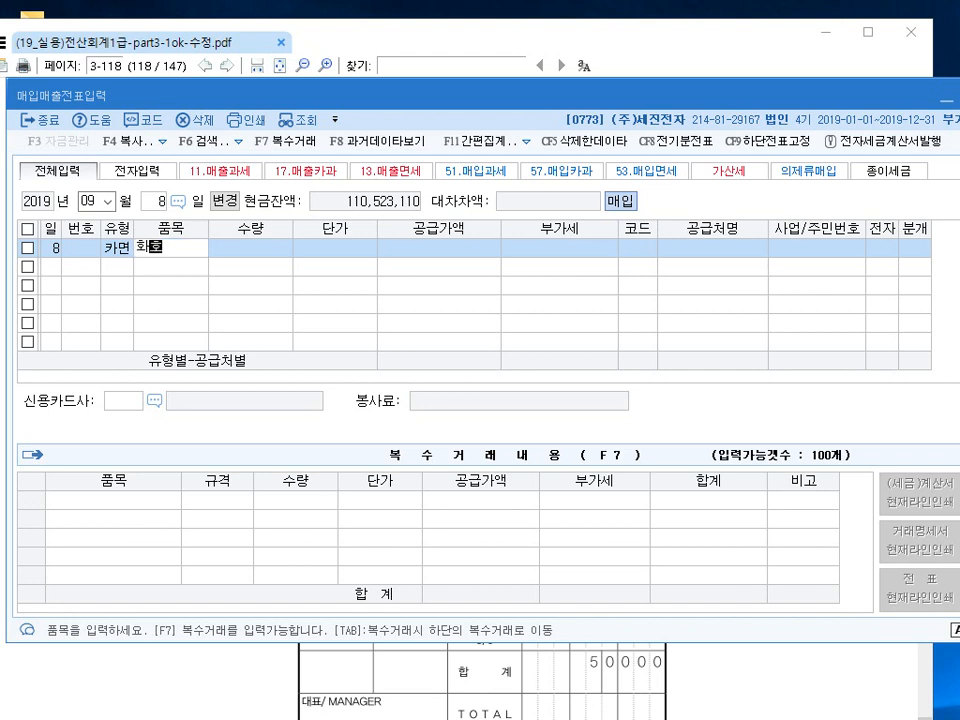
key(BackSpace)
text(환)
key(Return)
key(Return)
key(Return)
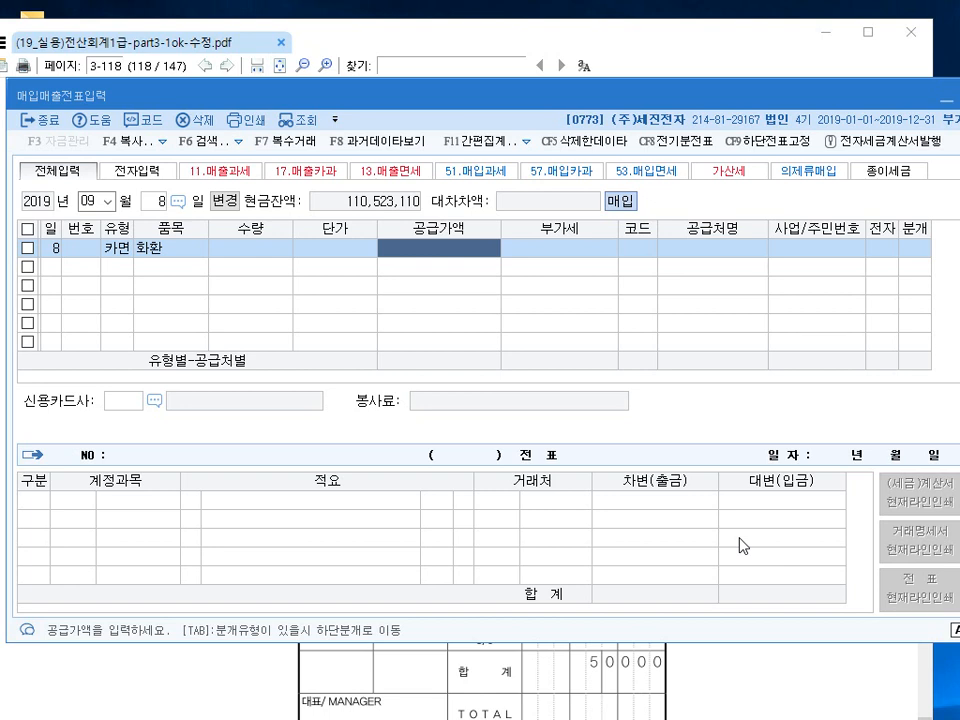
text(500000)
key(Return)
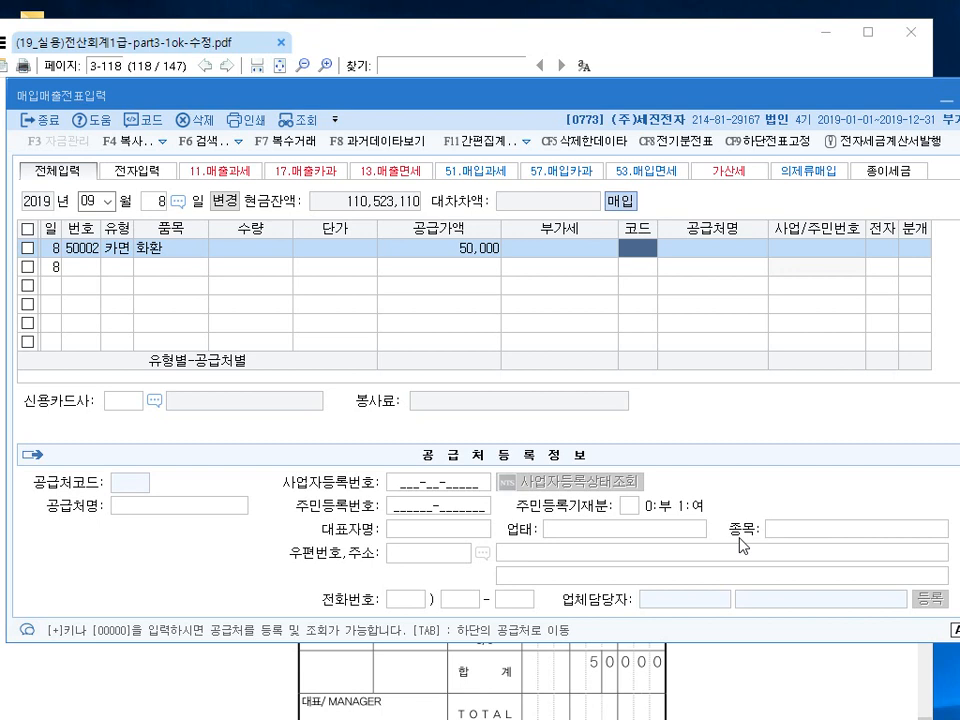
Look up 꽃동 in the supplier code and assign 꽃동산화원 to the 화환 purchase.
text(ㄲ)
key(BackSpace)
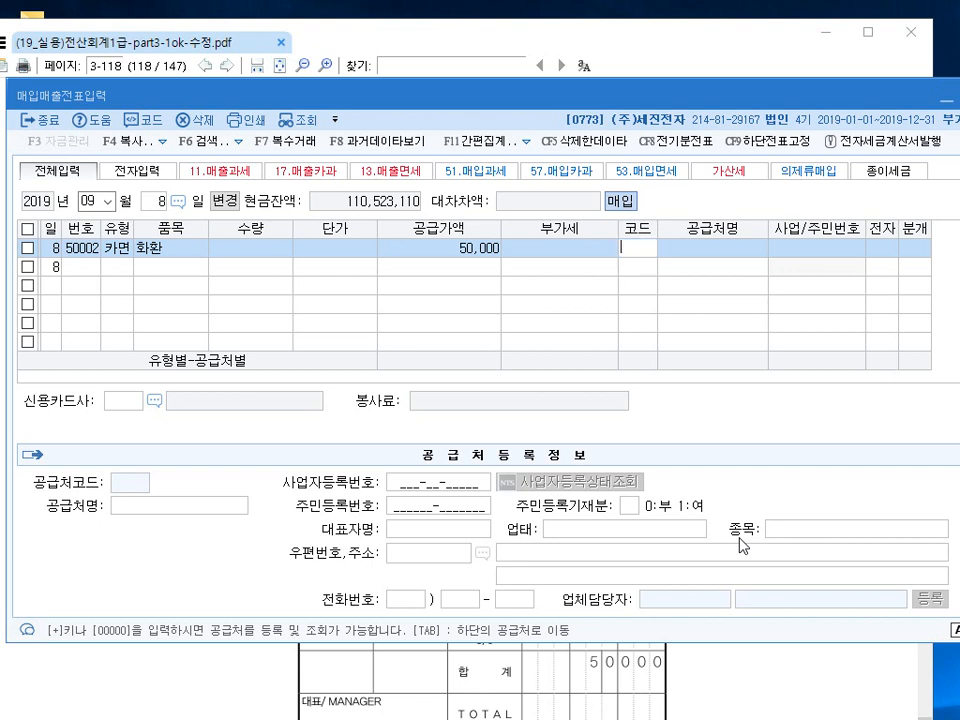
text(ㄲㅗㅊㄷㅗㅇ)
key(Return)
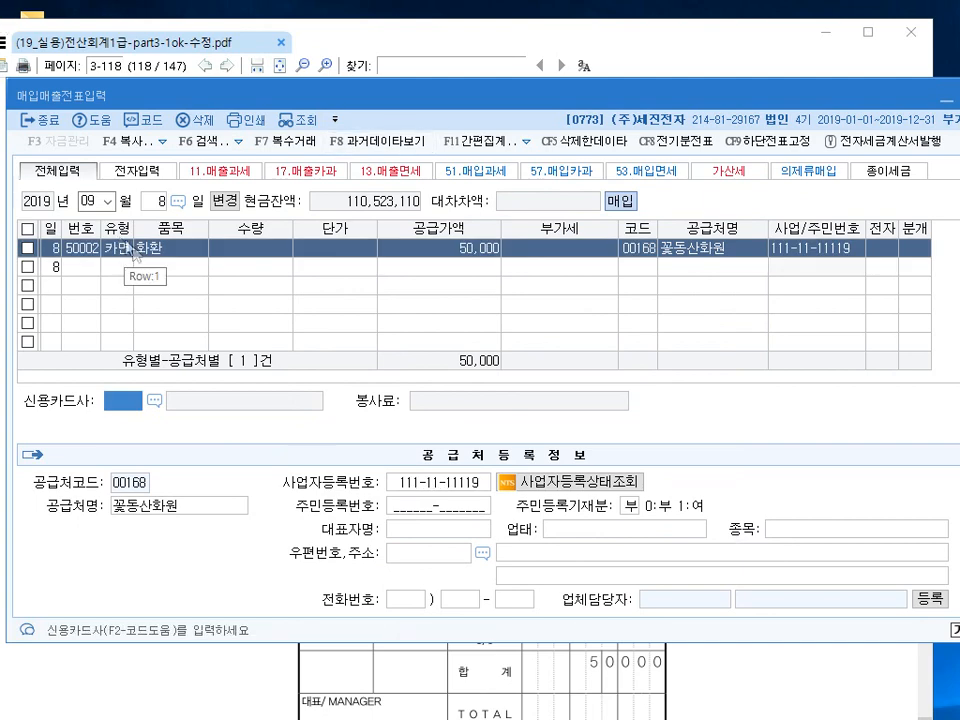
Choose 99603 비씨카드 as the 신용카드사 and journalize the 화환 purchase as 4:카드.
click(155, 401)
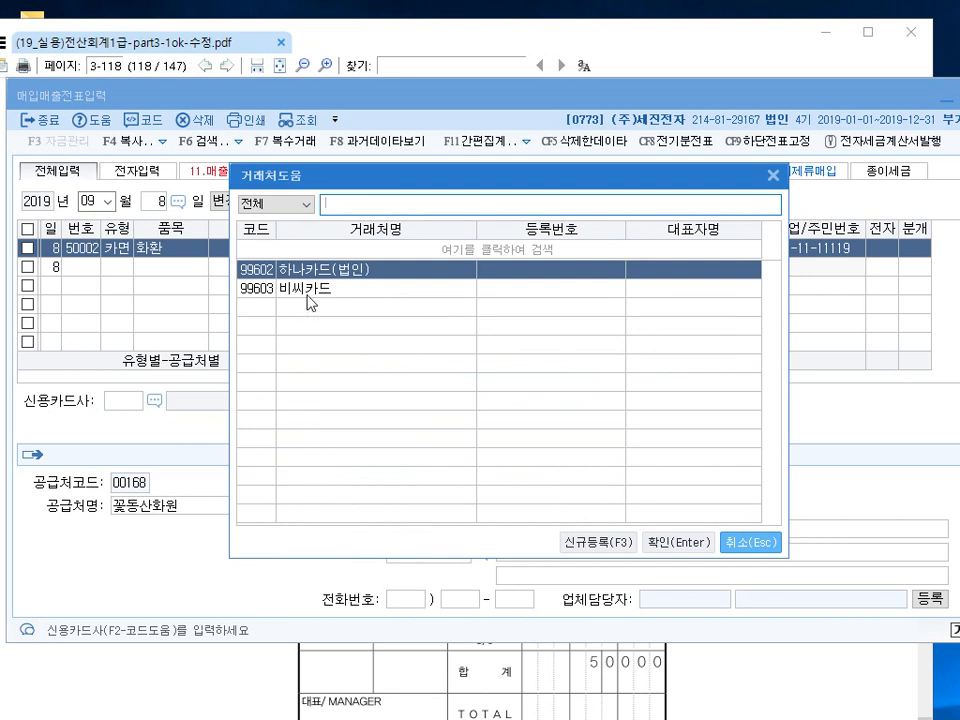
click(308, 290)
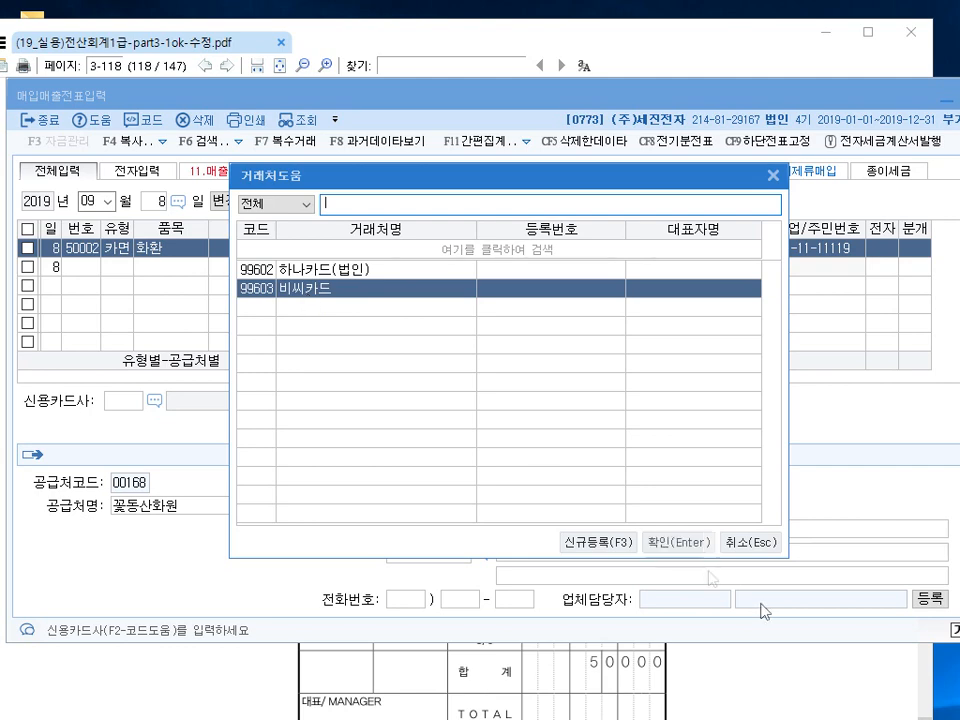
click(695, 548)
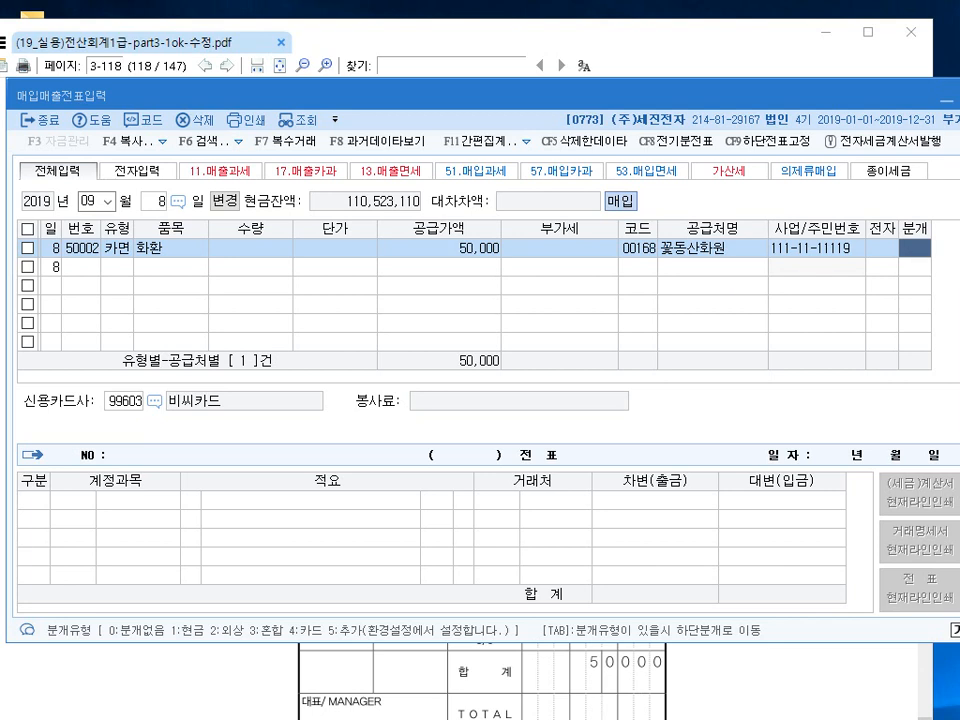
text(4)
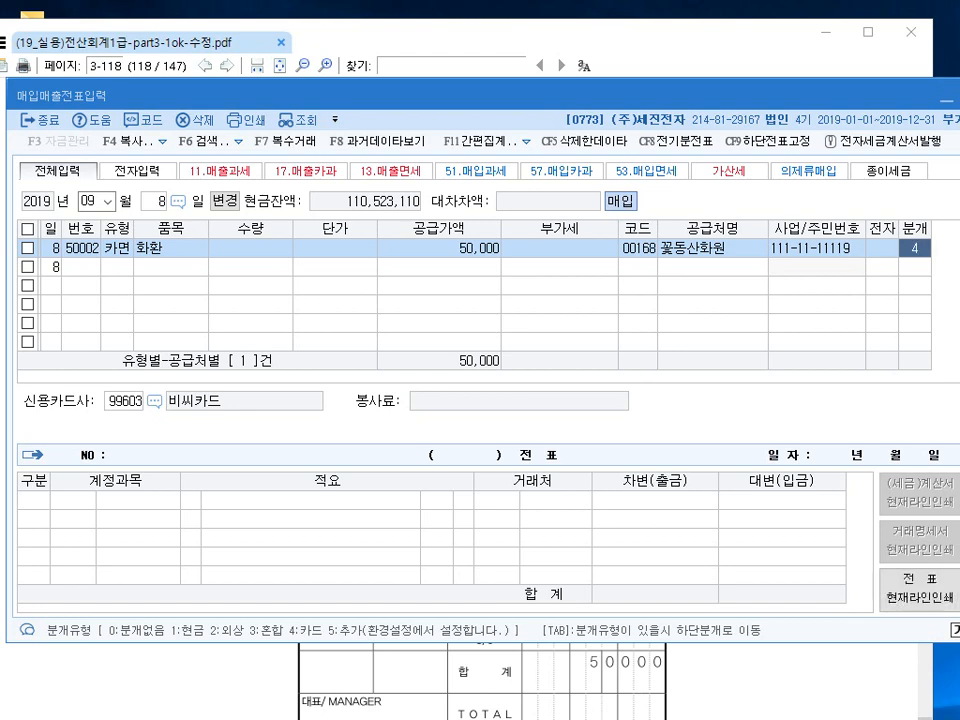
key(Return)
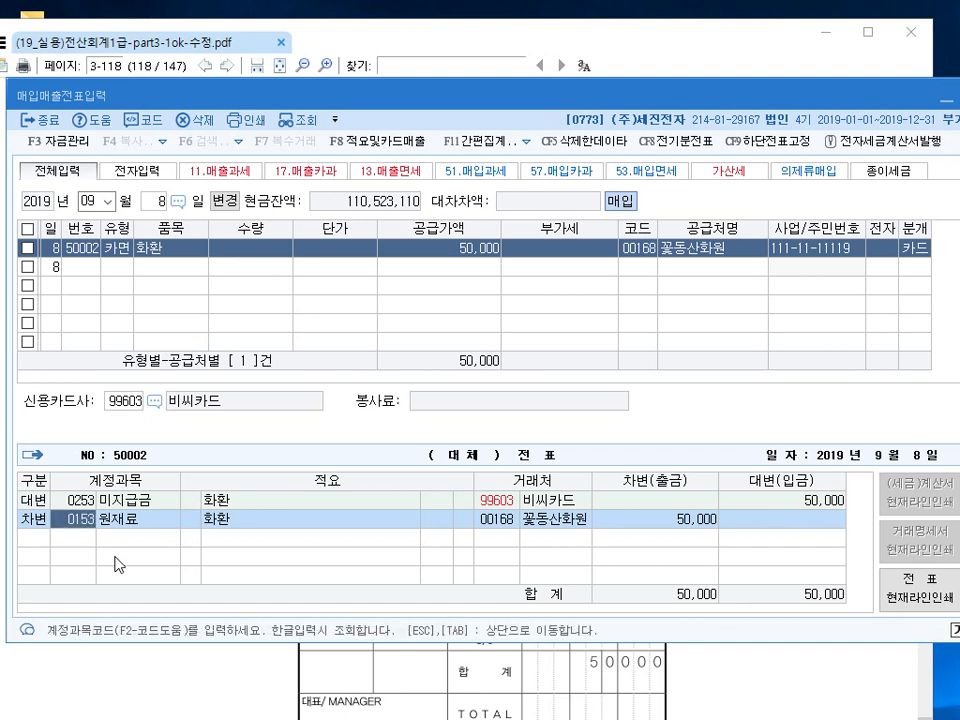
Replace the debit account of the 화환 purchase with code 513 (접대비) and complete the voucher.
text(513)
key(Return)
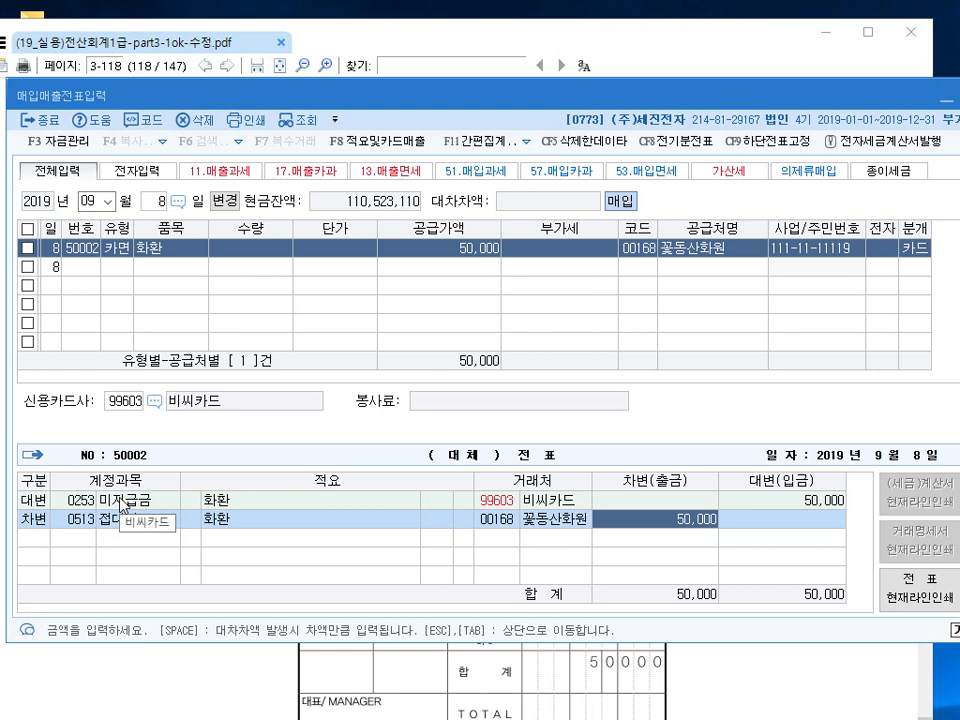
key(Return)
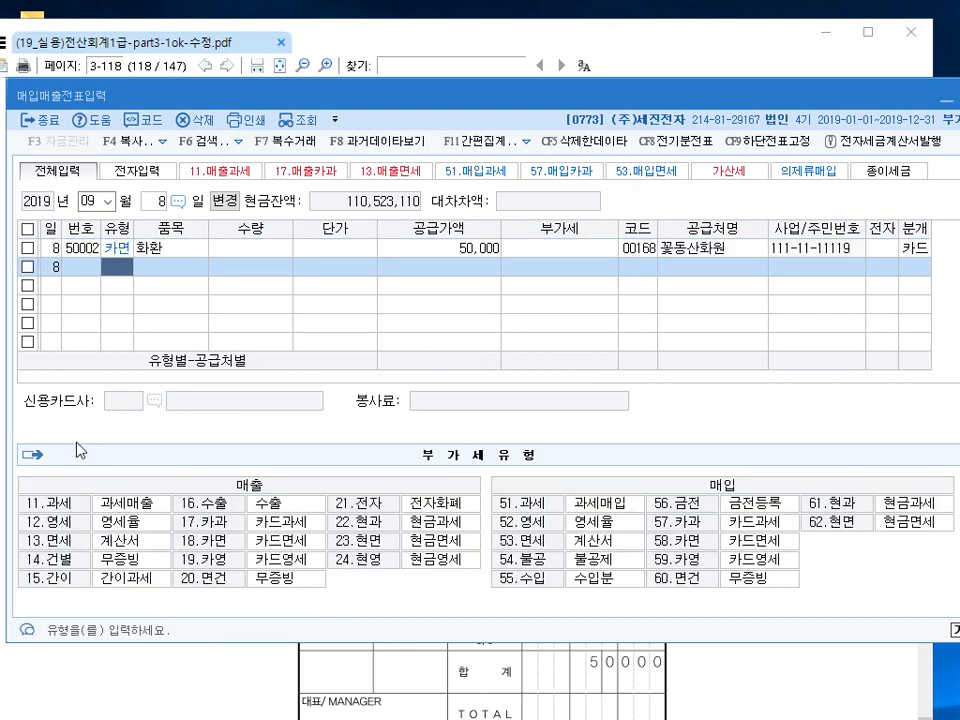
Set the voucher date to month 10, day 17.
click(90, 201)
text(10)
key(Return)
text(17)
key(Return)
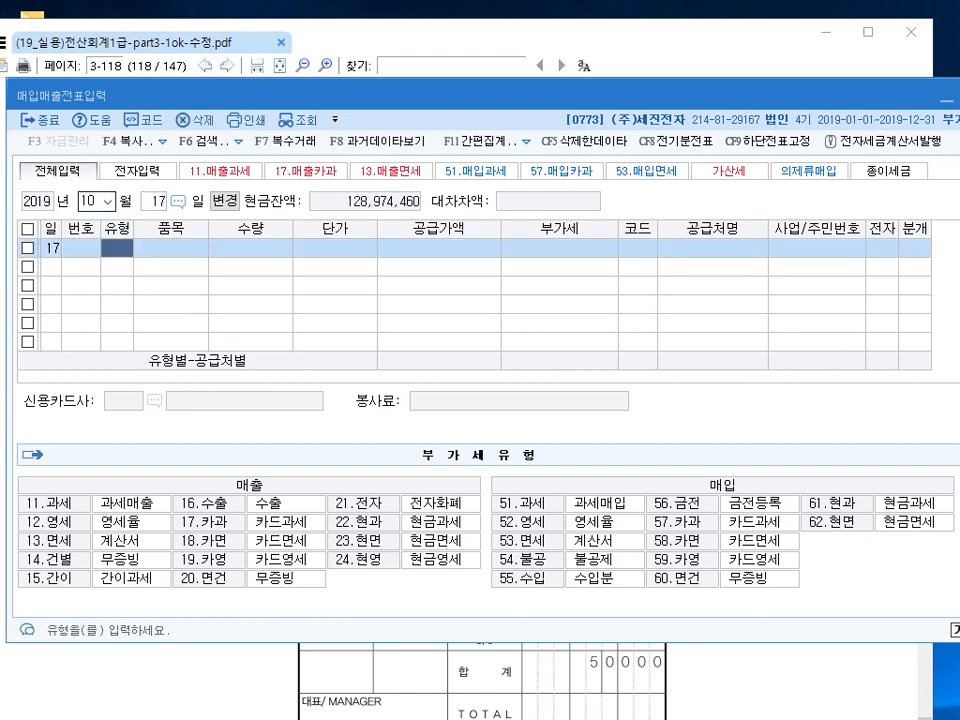
Look up the question after number 5 in the exam PDF, and in KcLep choose the purchase VAT type 51.과세.
click(414, 38)
scroll(400, 326, down, 5)
scroll(347, 285, down, 3)
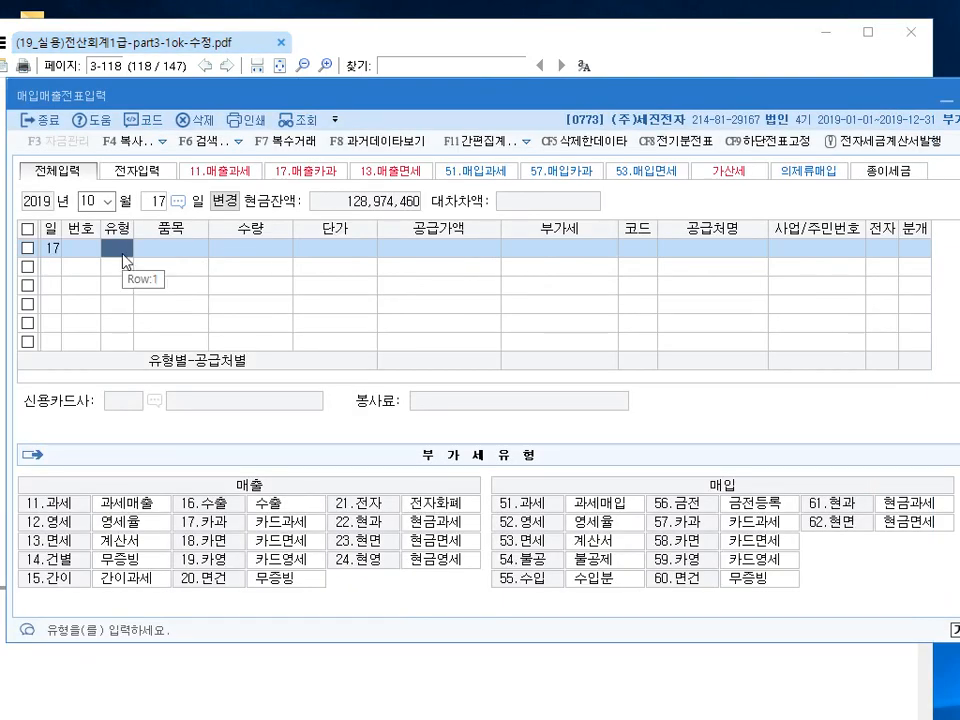
text(51)
key(Return)
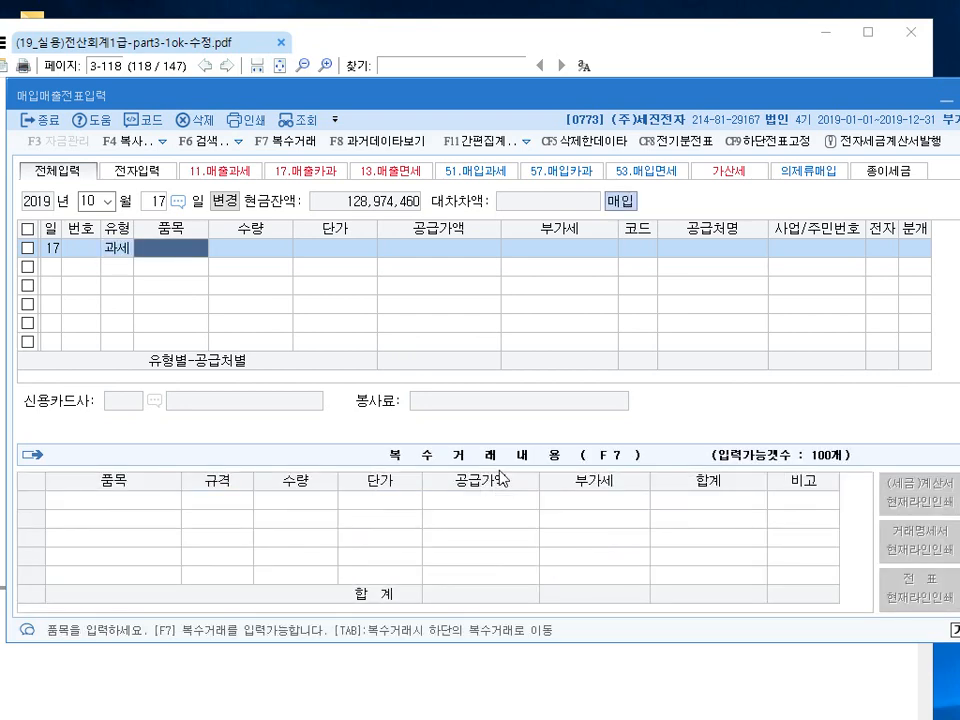
Enter 포터 as the purchase item with a supply value of 60,000,000 and accept the calculated VAT.
text(포터)
key(Return)
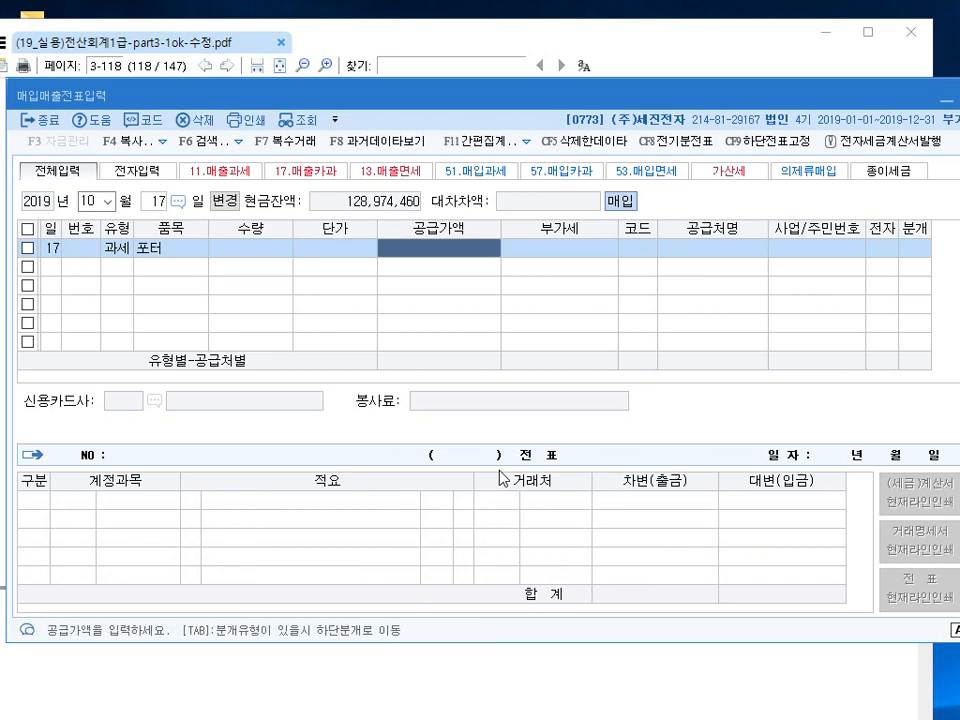
text(60)
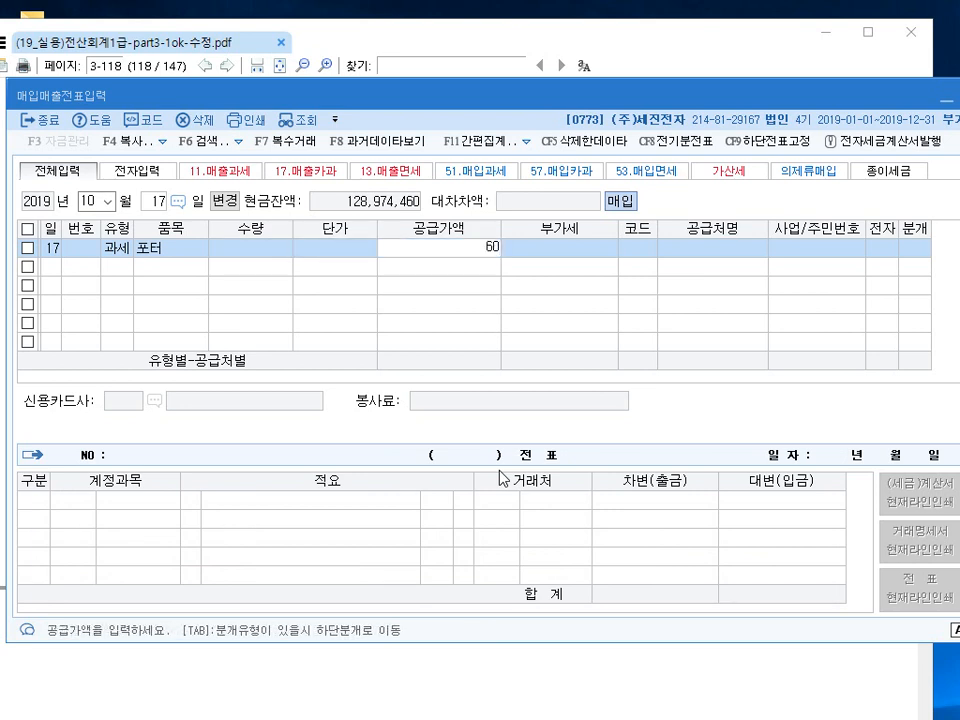
key(plus)
key(plus)
key(Return)
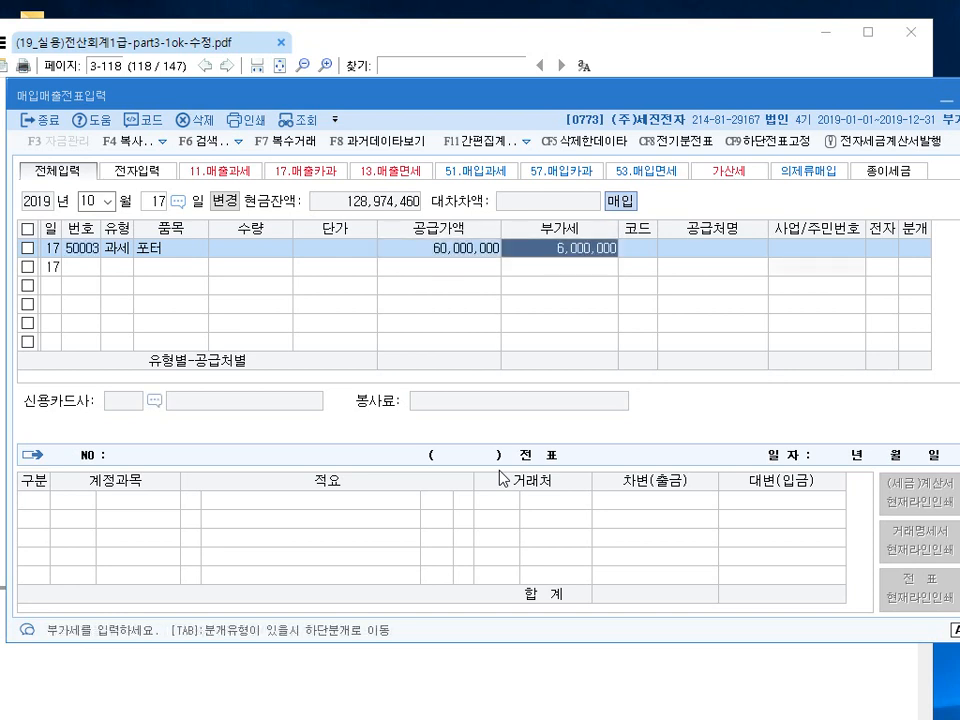
key(Return)
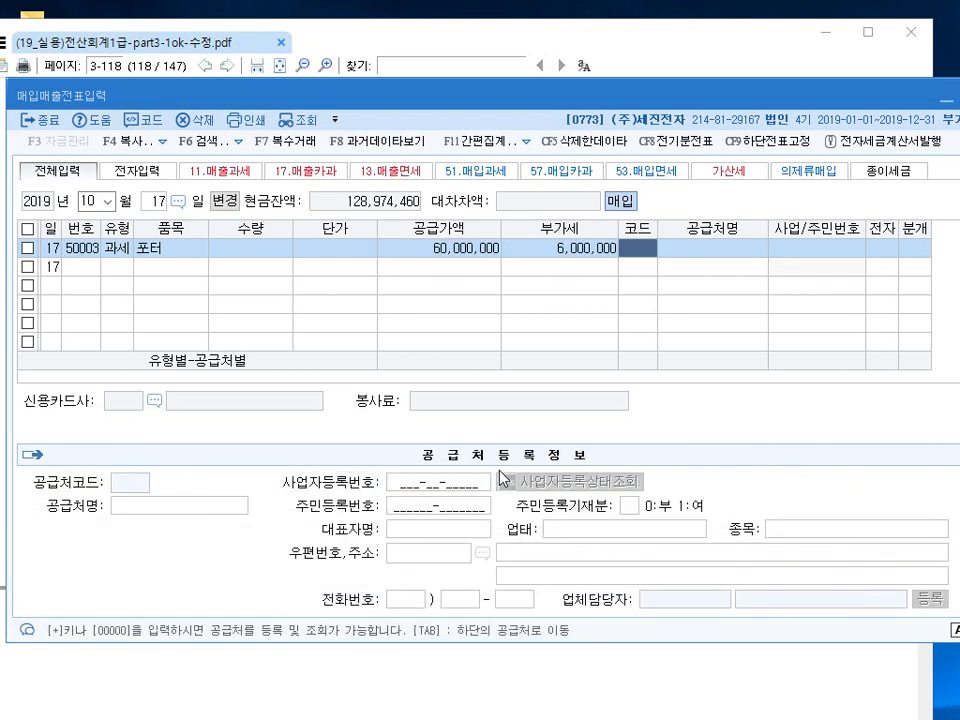
Look up 스피드 in the supplier code and assign (주)스피드자동차 to the 포터 purchase.
text(스피드)
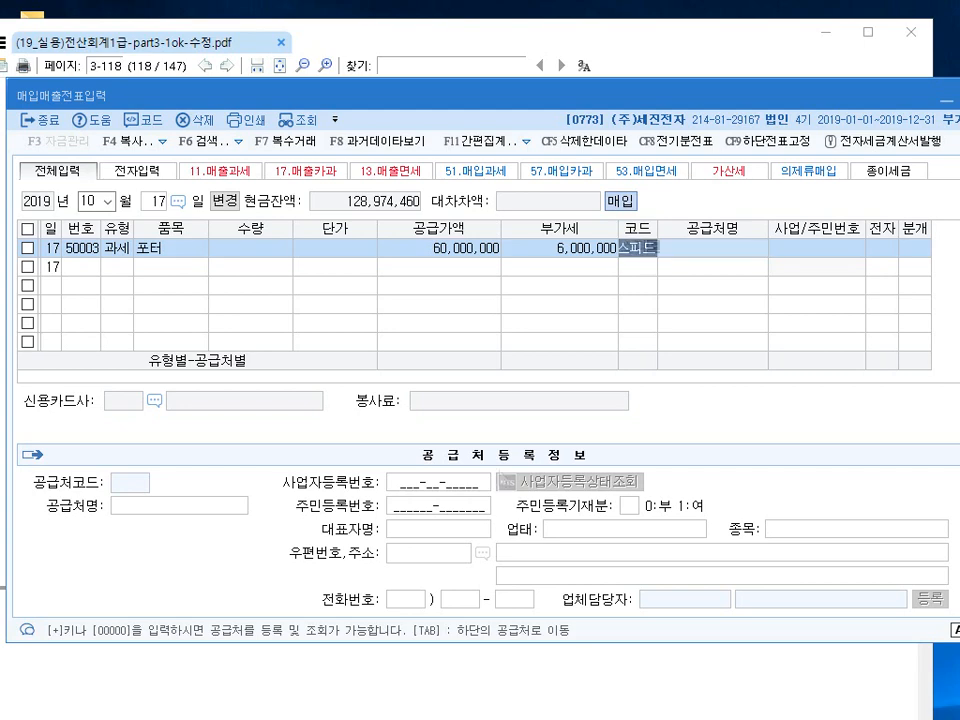
key(Return)
key(Return)
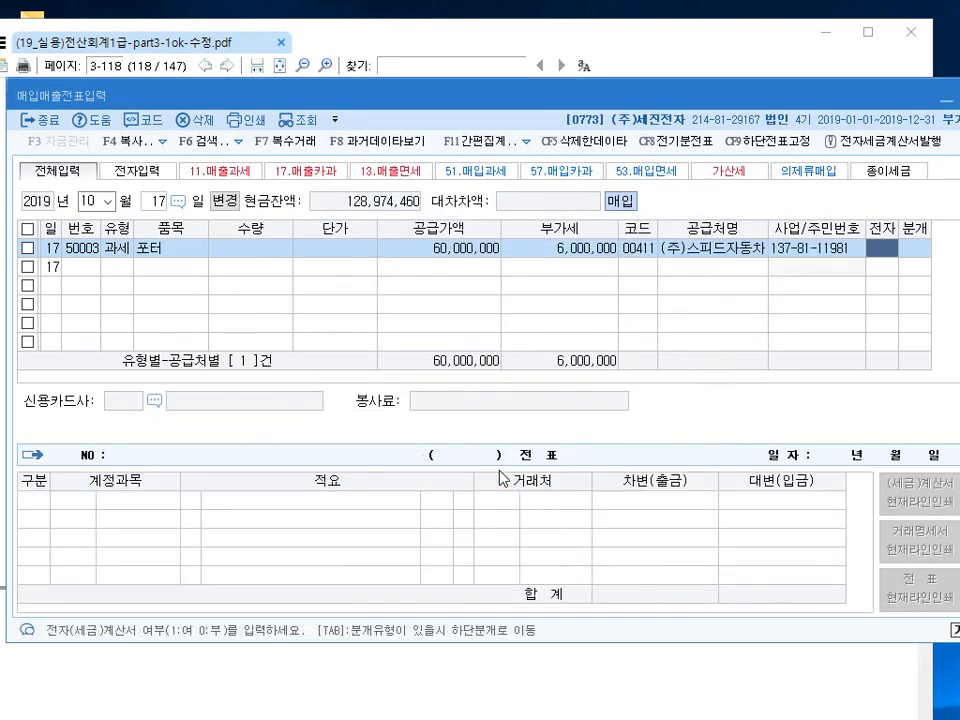
Mark the 포터 purchase as an electronic tax invoice (여) and set its journal type to 혼합.
text(1)
key(Return)
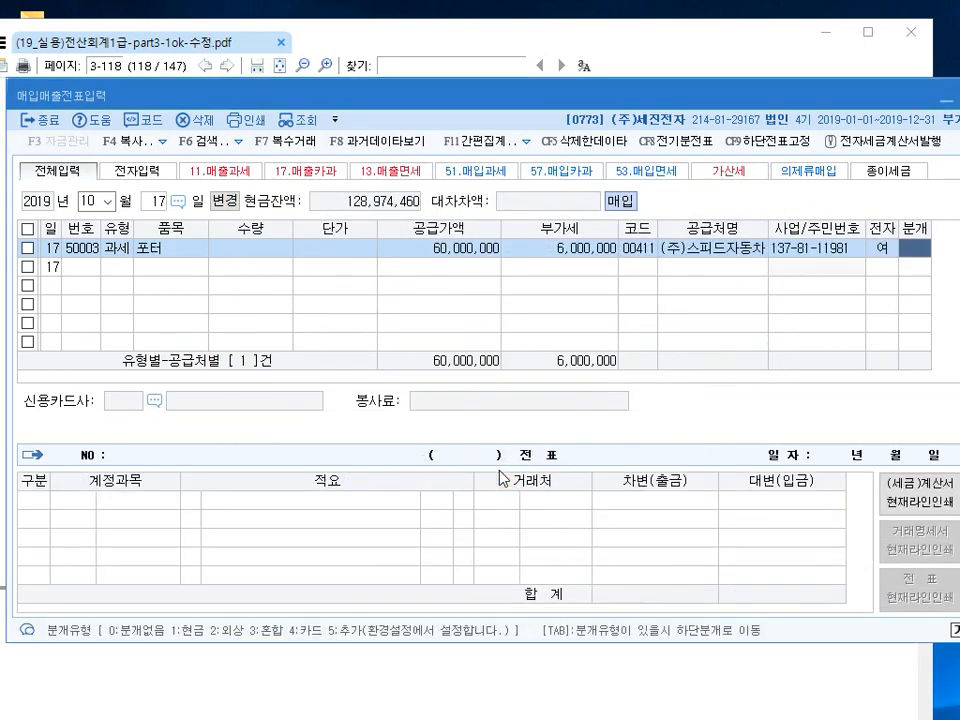
text(3)
key(Return)
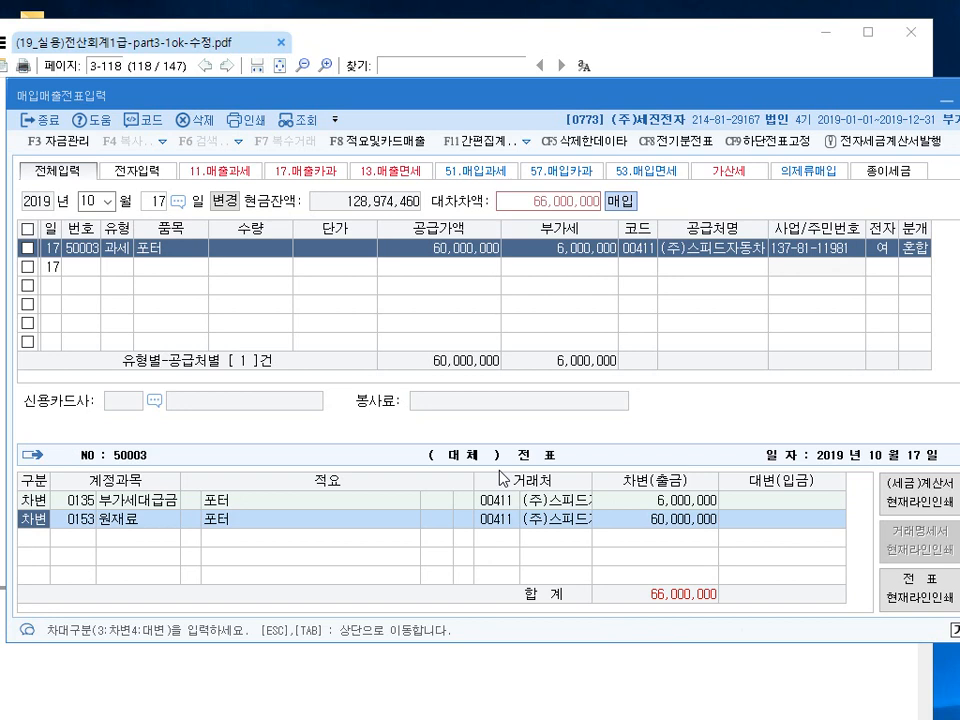
Replace the 원재료 debit account of the 포터 purchase with 0208 차량운반구.
text(208)
key(Return)
key(Return)
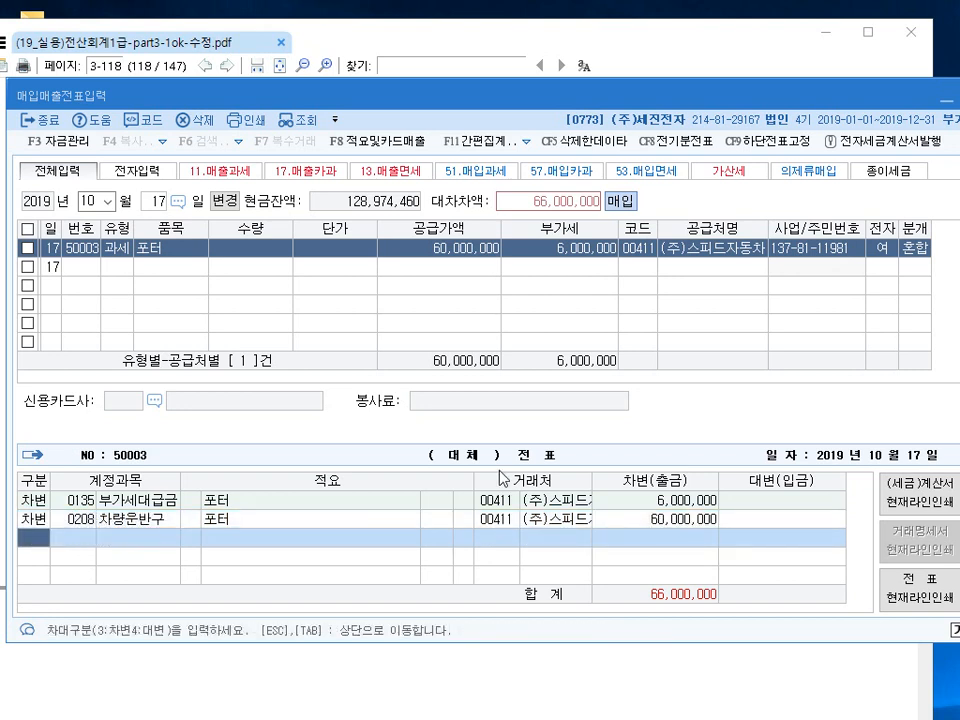
Add a credit line to 0103 보통예금 with an amount of 55,000,000.
text(4)
key(Return)
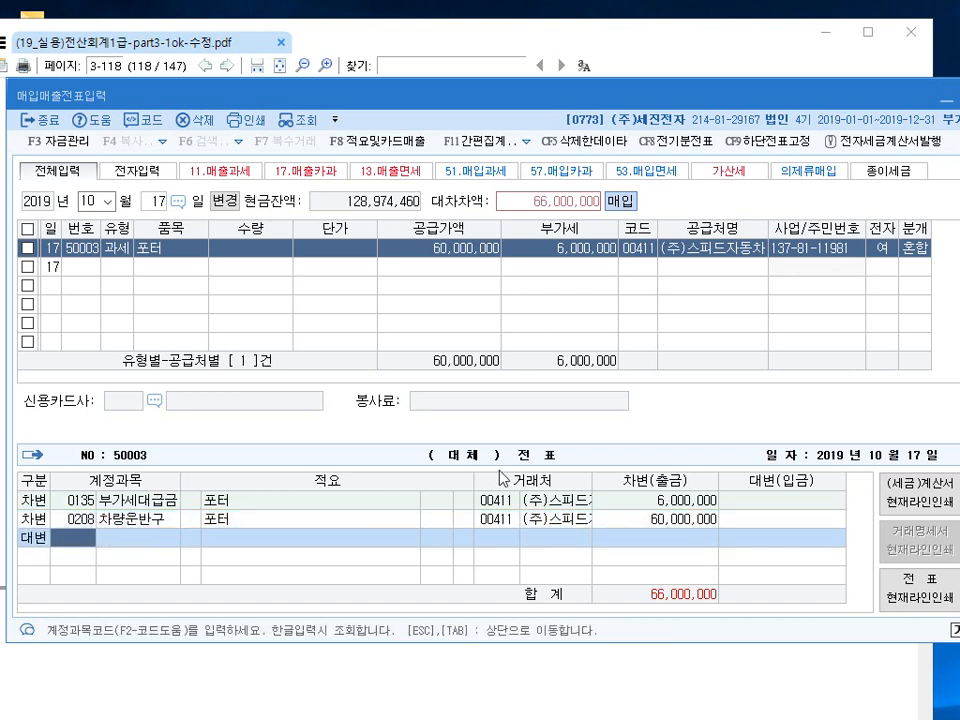
text(103)
key(Return)
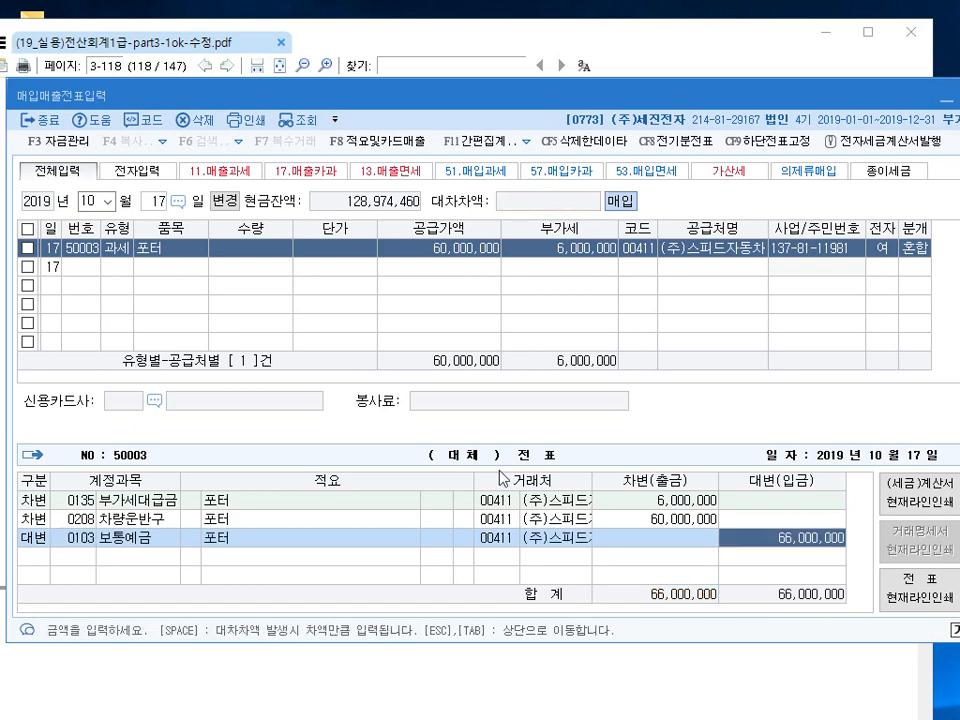
text(55)
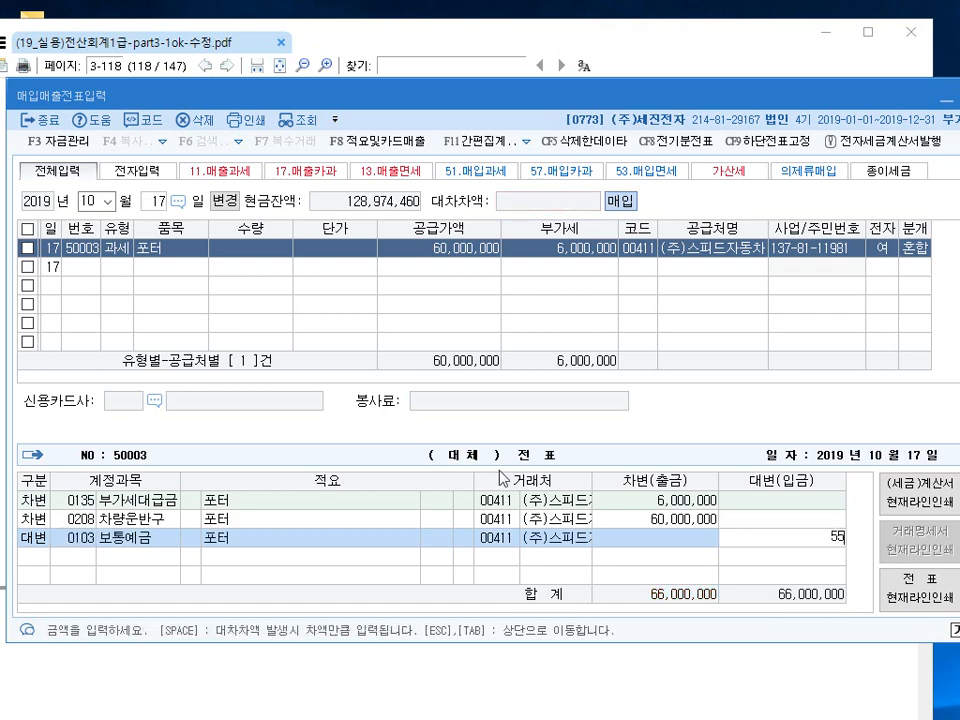
text(,000,000)
key(Return)
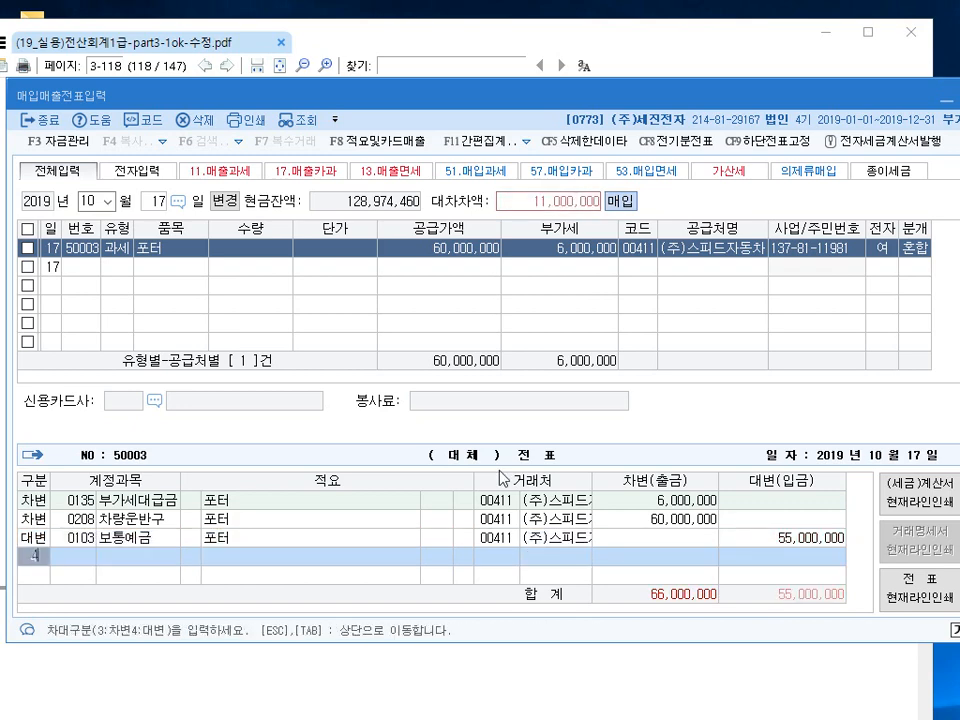
Add a second credit line for the unpaid remainder of the 포터 purchase using account code 253.
text(4)
key(Return)
text(253)
key(Return)
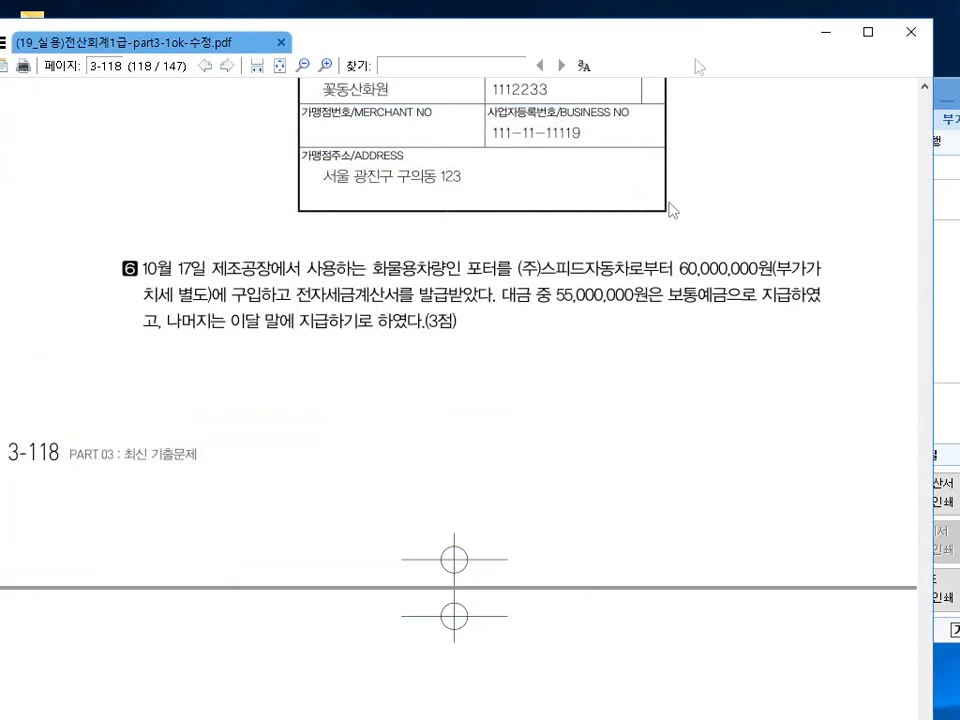
Switch to the exam PDF and read the section 04 error-correction questions on page 3-119.
click(525, 40)
scroll(429, 283, down, 6)
scroll(429, 276, down, 2)
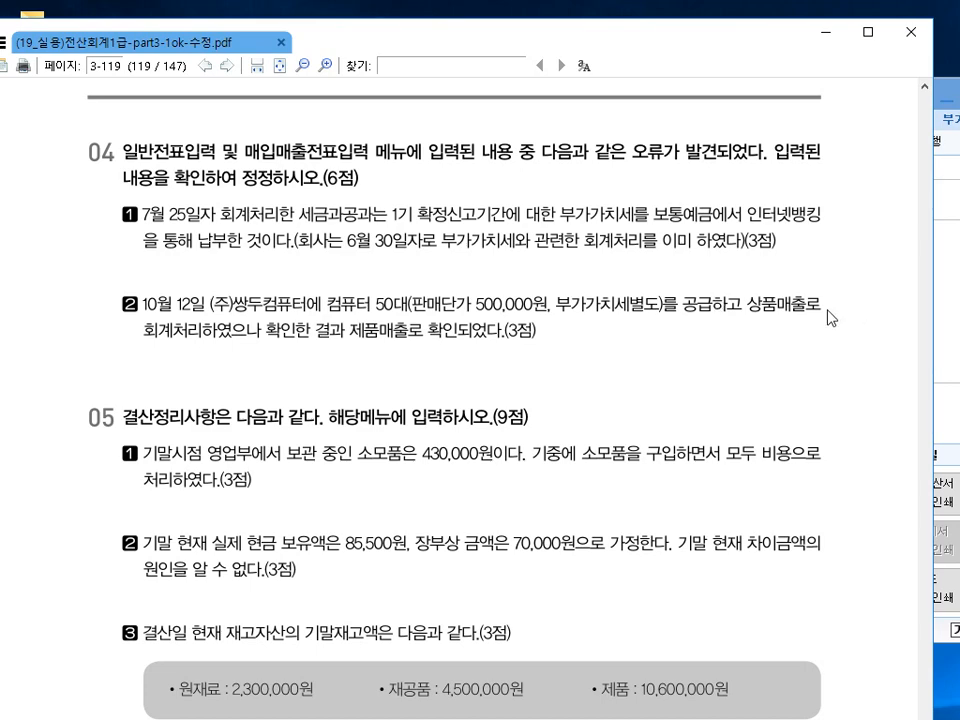
Return to KcLep, open 일반전표입력 for month 7, day 25, and inspect the 세금과공과 debit line.
click(936, 302)
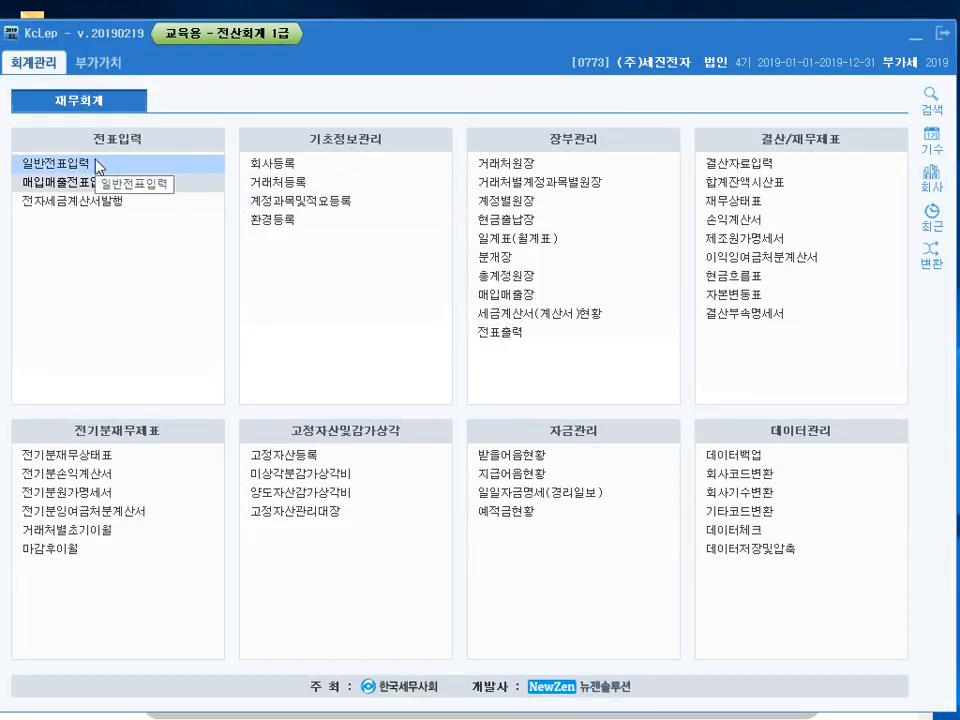
click(98, 164)
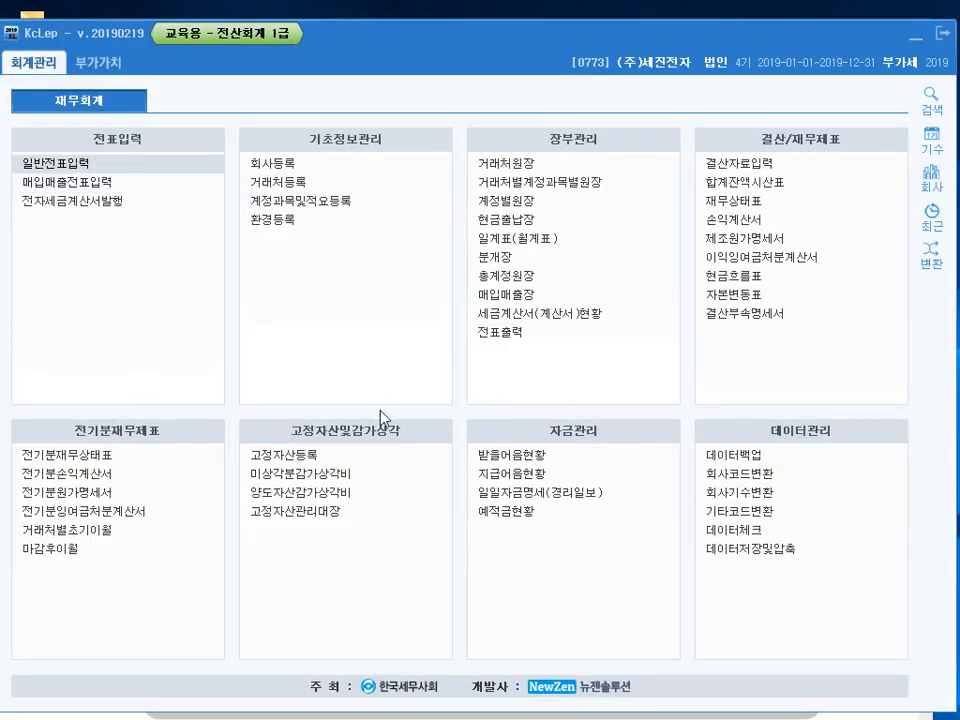
drag(425, 116, 349, 120)
text(7)
key(Return)
text(25)
key(Return)
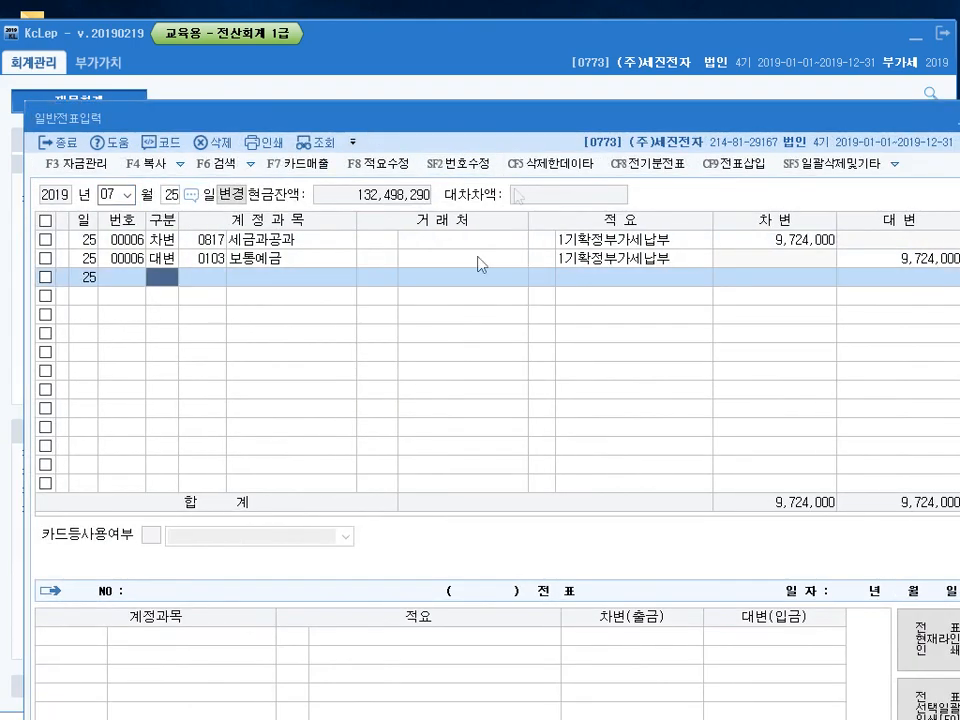
click(298, 244)
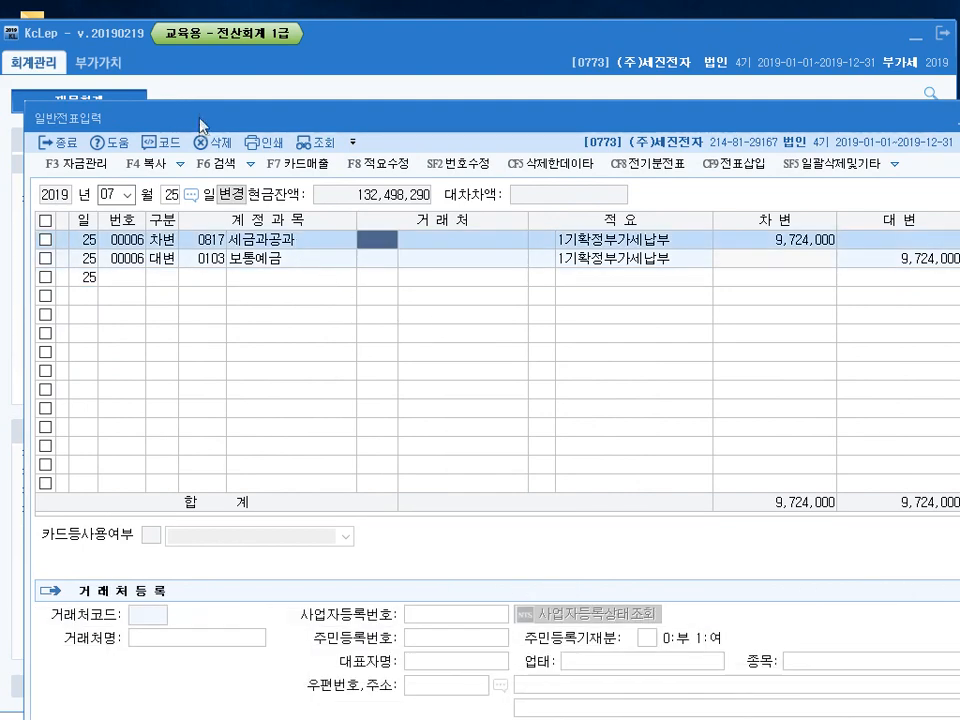
Display the general vouchers of month 6, day 30 and examine the 부가세예수금, 부가세대급금 and 미지급세금 lines.
click(112, 194)
text(06)
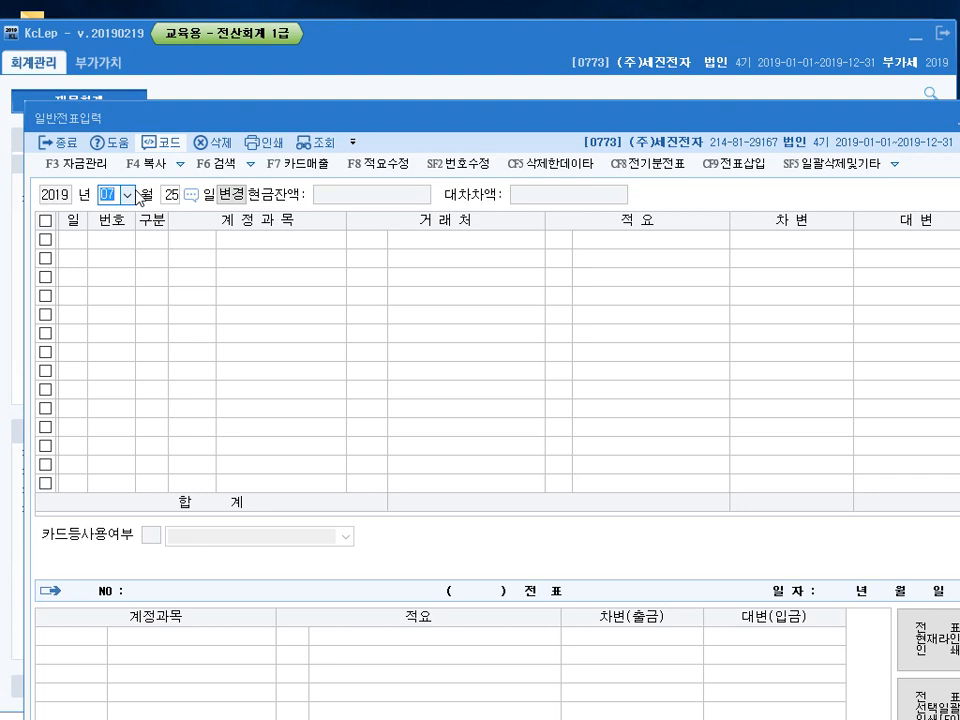
key(Return)
text(30)
key(Return)
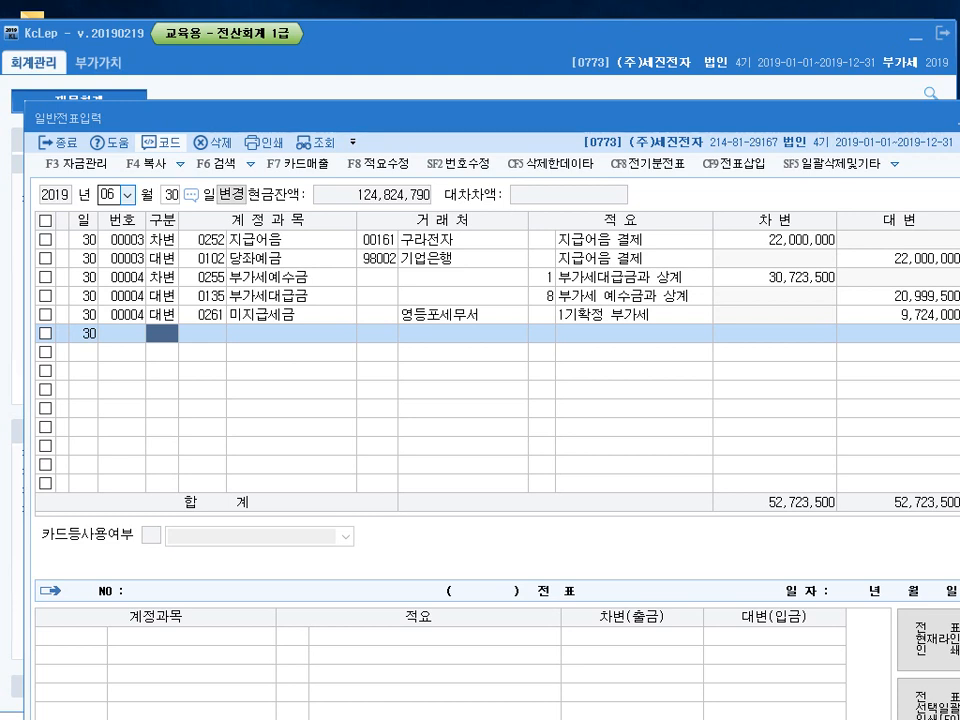
drag(385, 120, 362, 103)
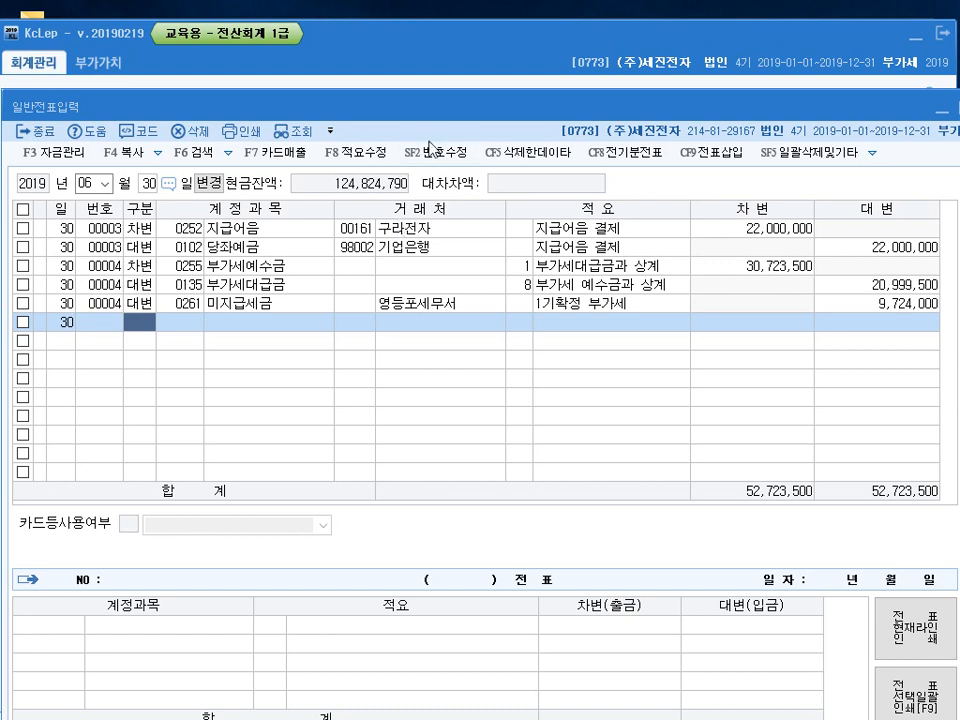
click(263, 266)
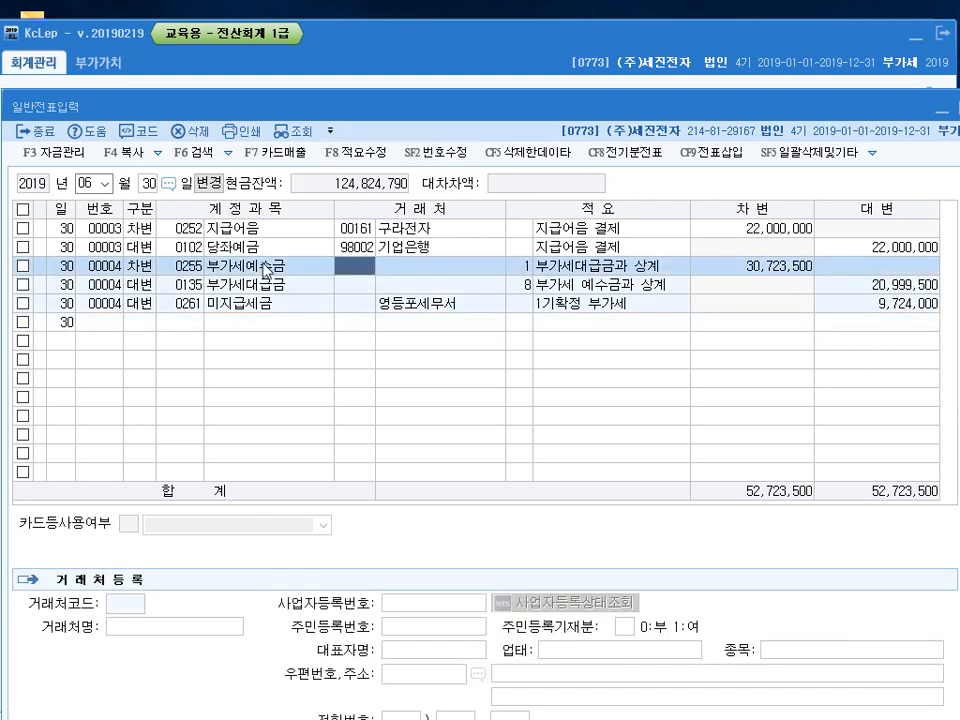
click(265, 287)
click(265, 307)
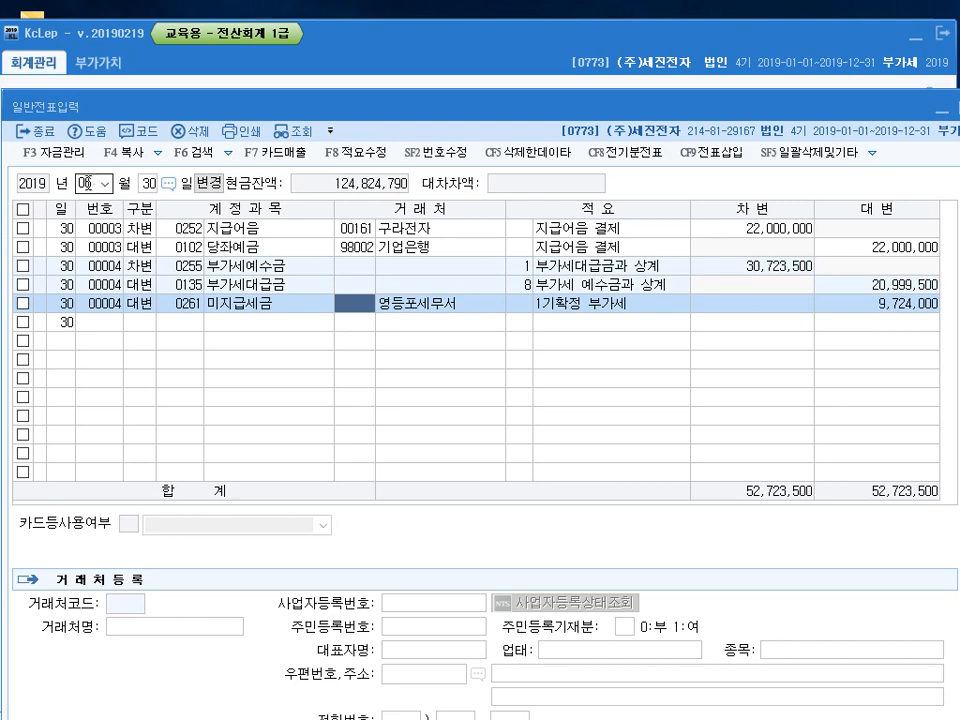
Go back to month 7, day 25 and change the 세금과공과 debit account to 0261 미지급세금.
text(07)
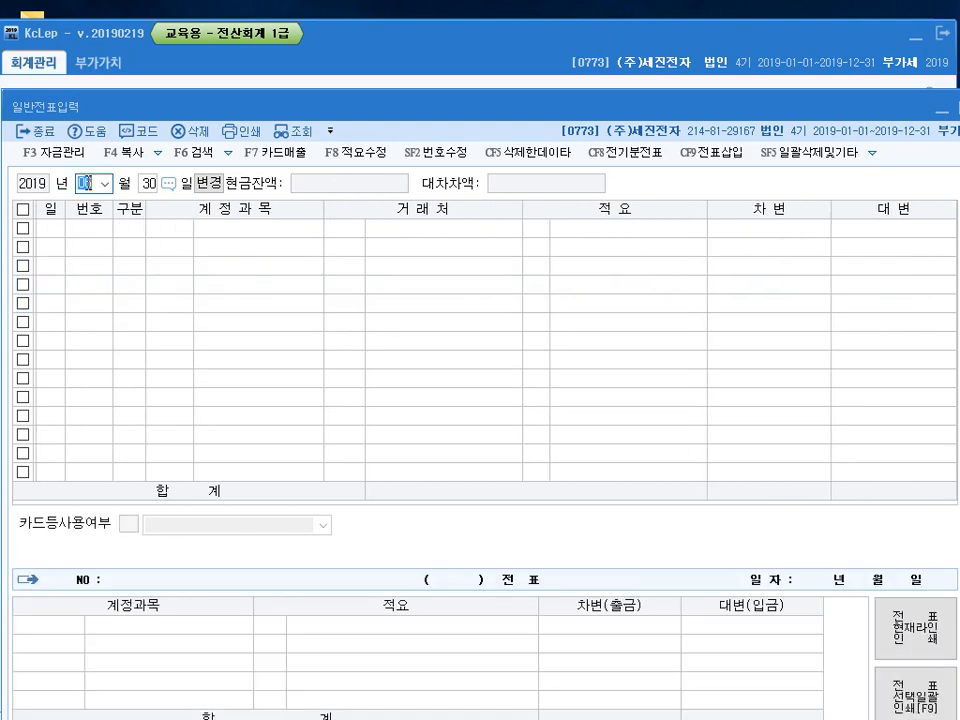
text(25)
key(Return)
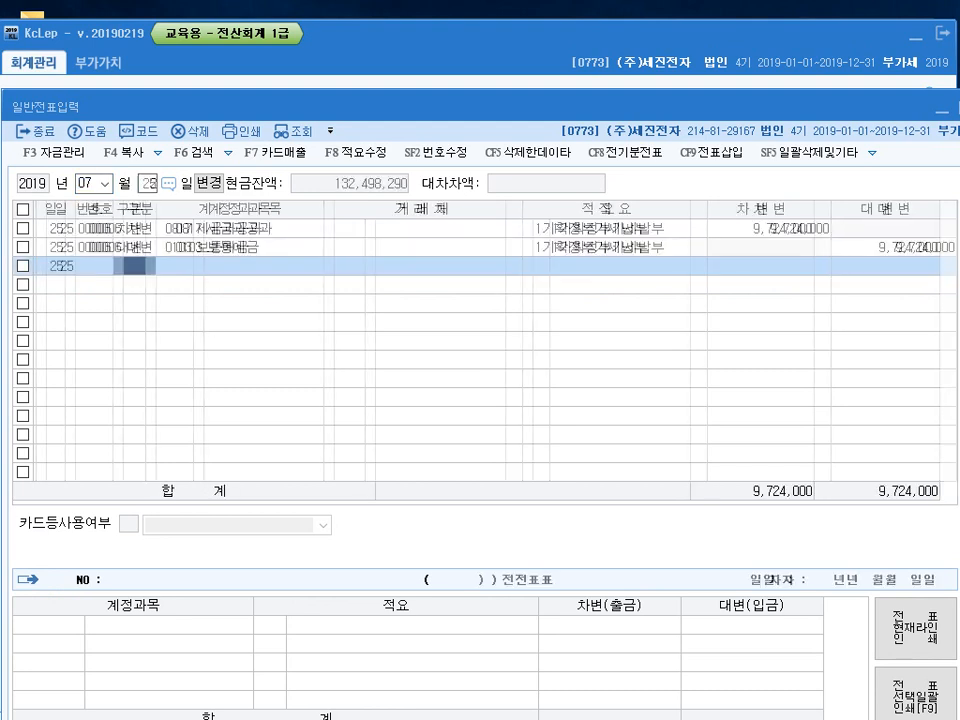
click(190, 228)
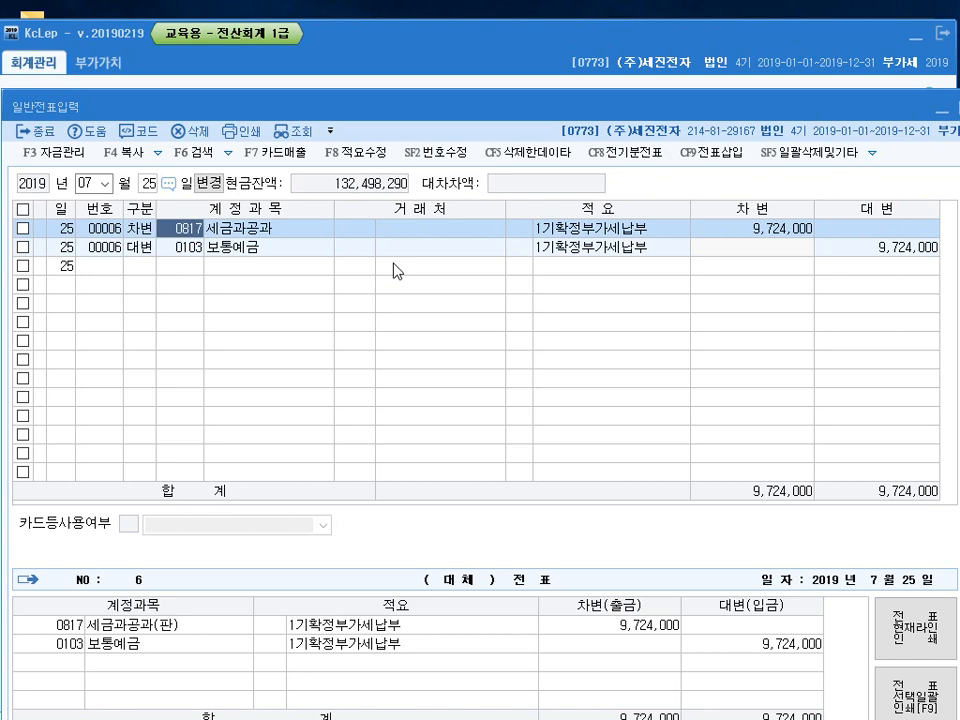
text(미지)
key(Down)
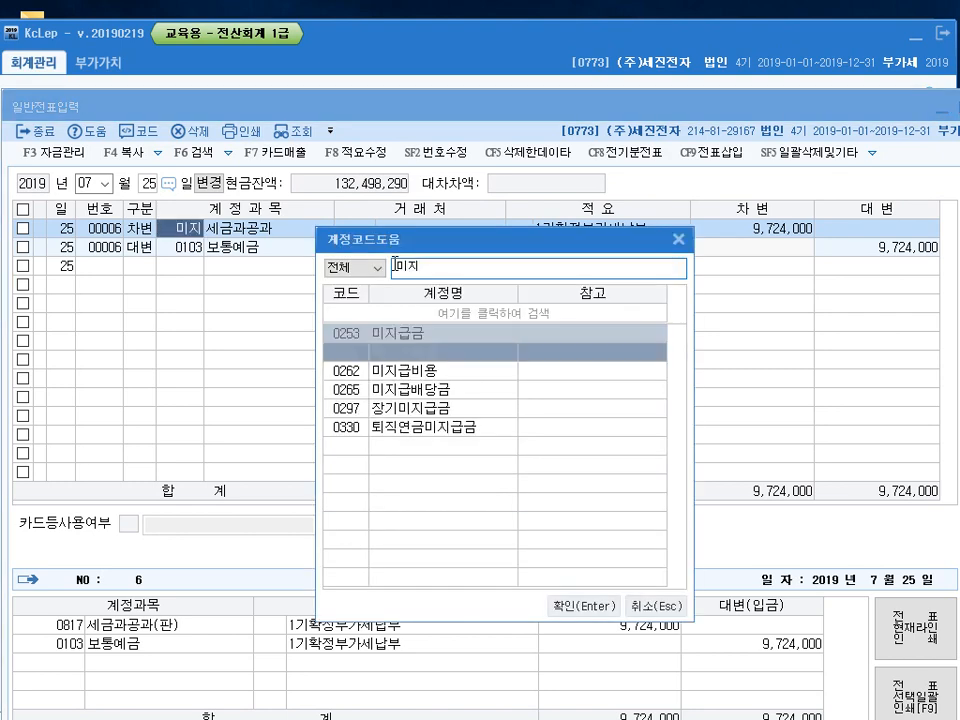
key(Return)
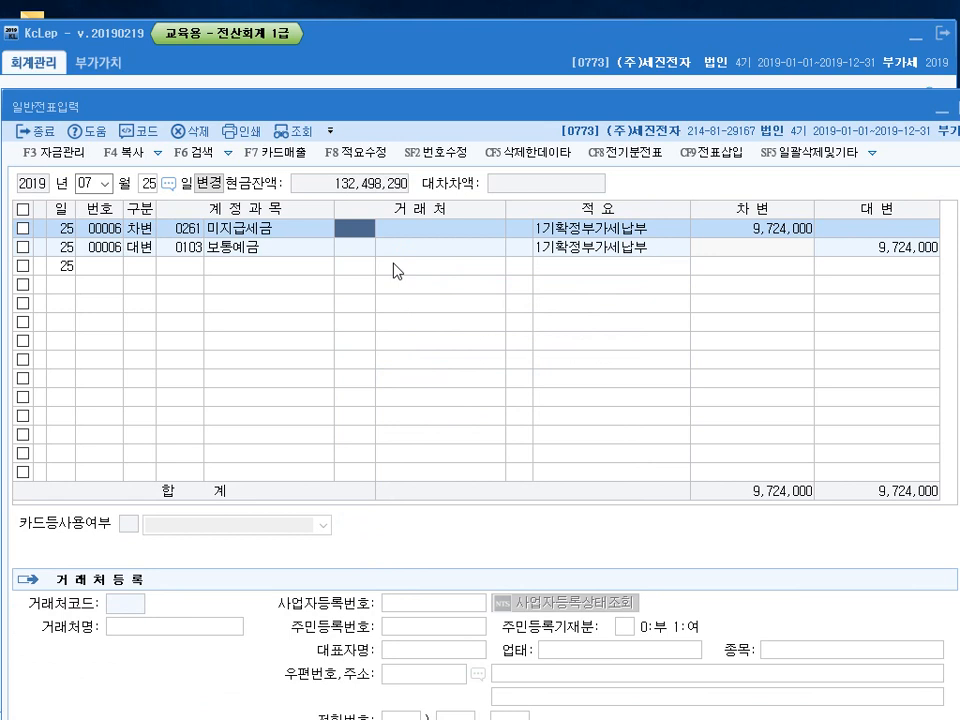
key(Down)
key(Down)
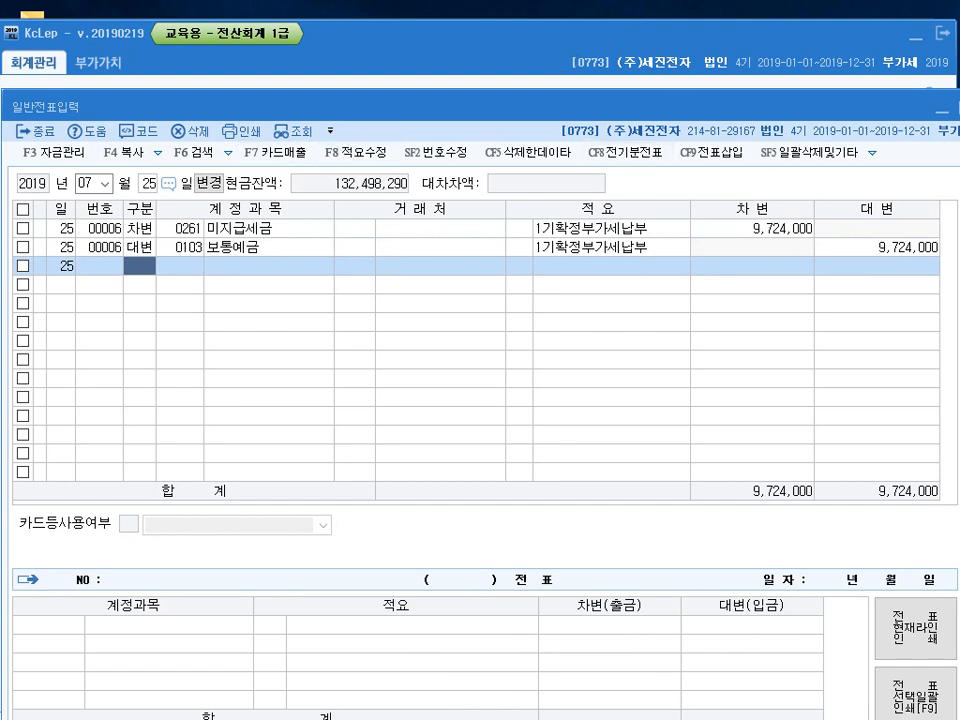
Check section 04 question 2 in the exam PDF, close 일반전표입력 and return to the KcLep main screen.
key(alt+Tab)
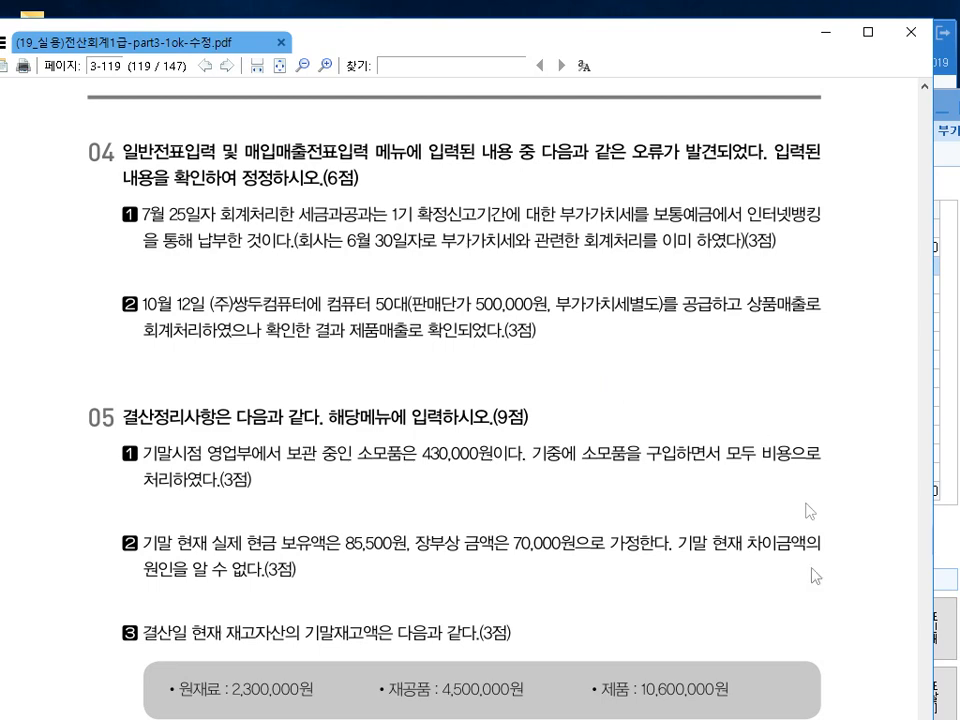
click(940, 548)
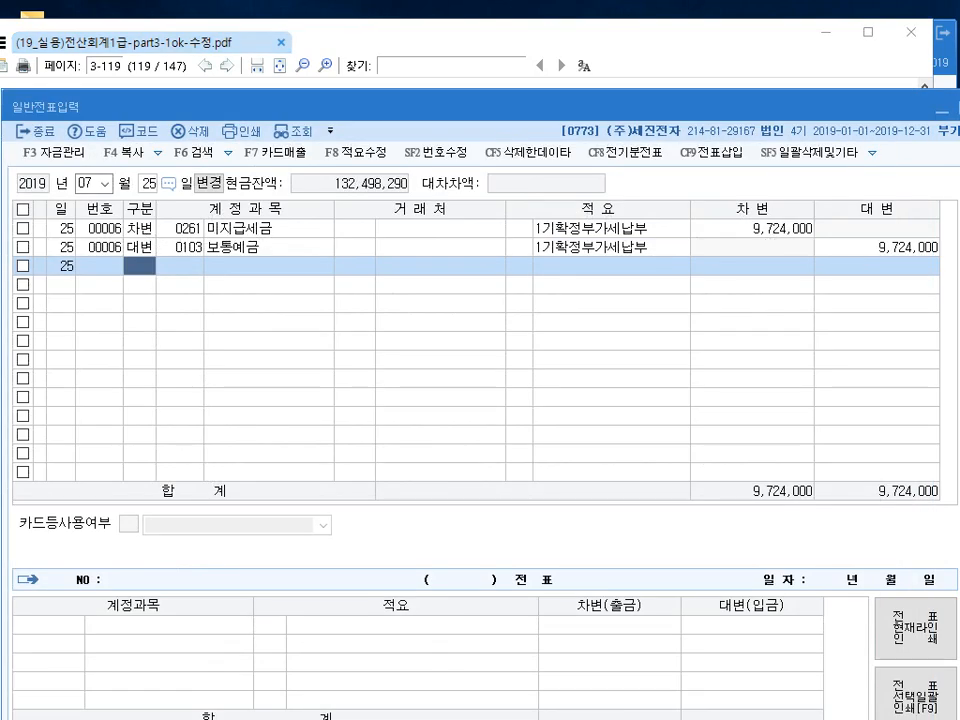
click(884, 54)
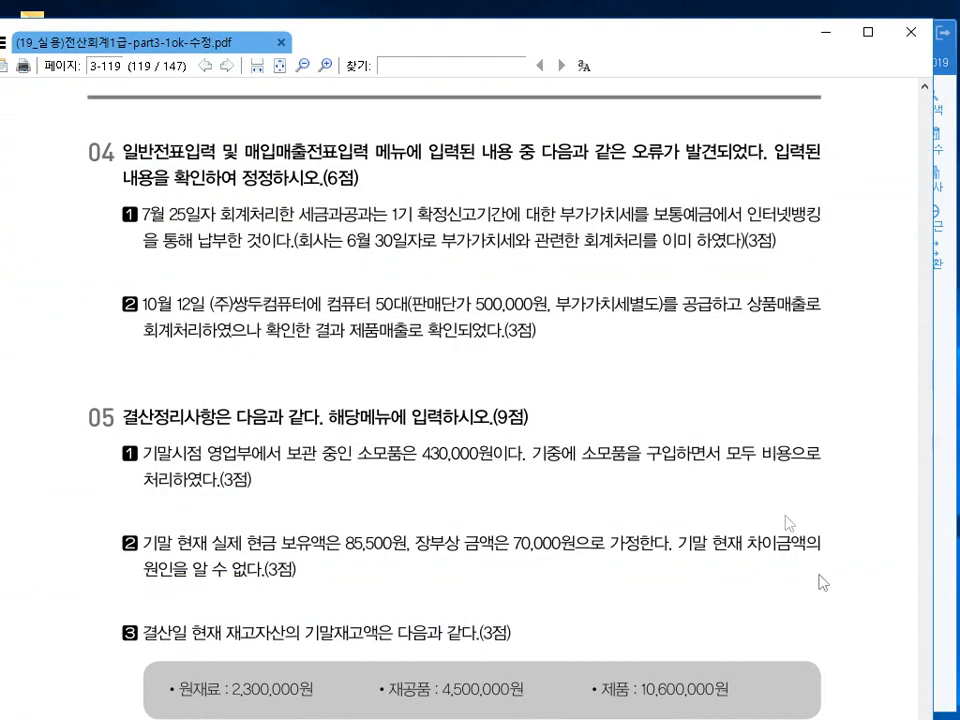
click(950, 441)
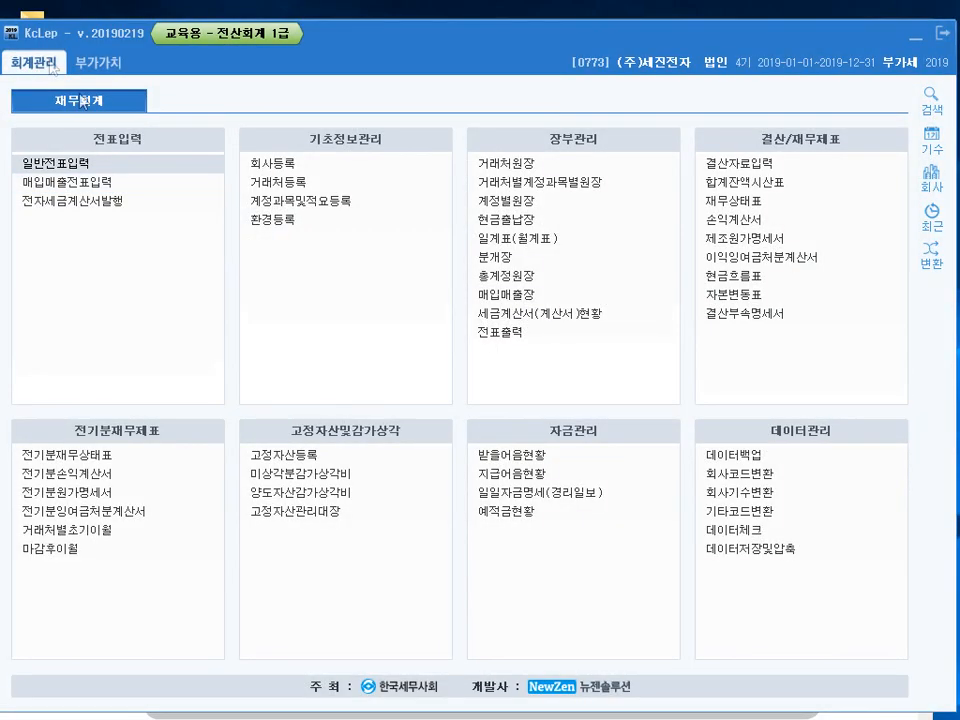
Open 매입매출전표입력 for month 10, day 12 and display the journal of the (주)쌍두컴퓨터 sale.
click(80, 184)
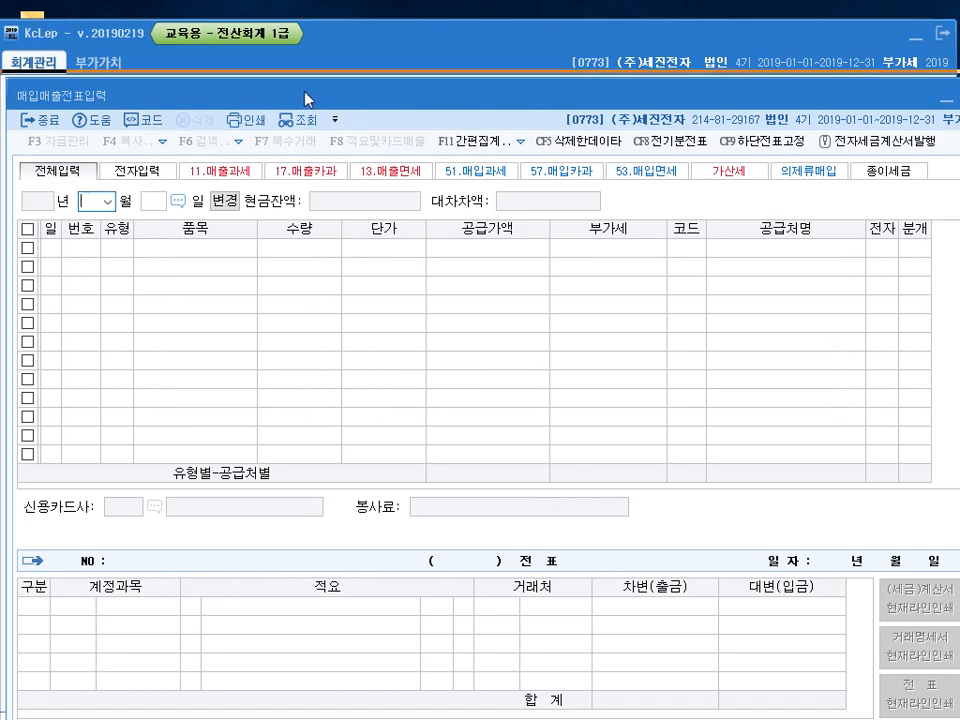
text(10)
key(Return)
text(12)
key(Return)
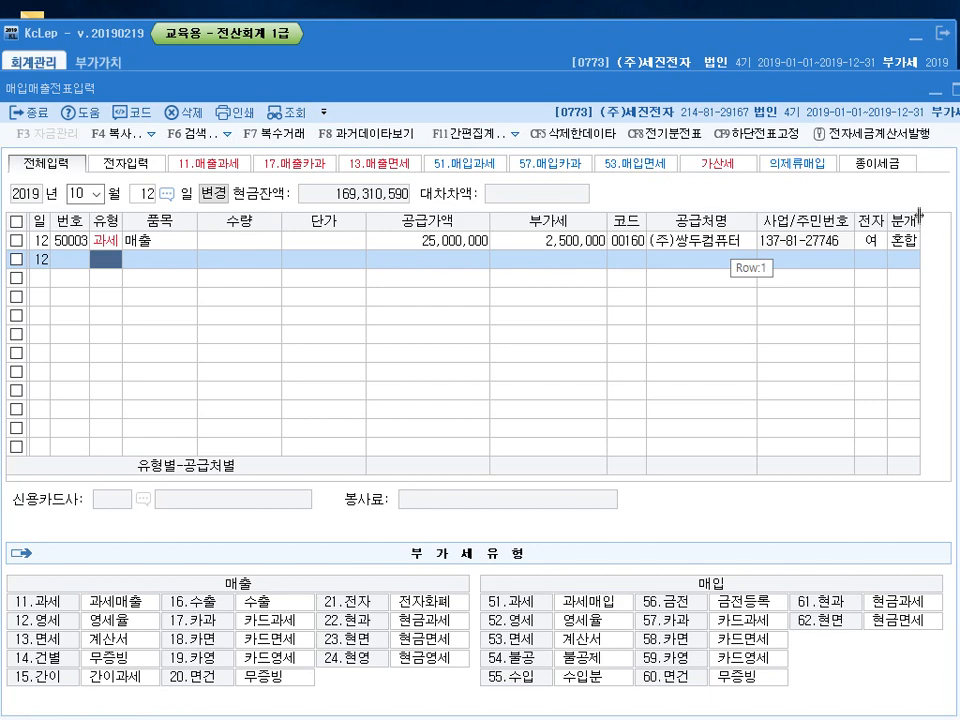
click(910, 247)
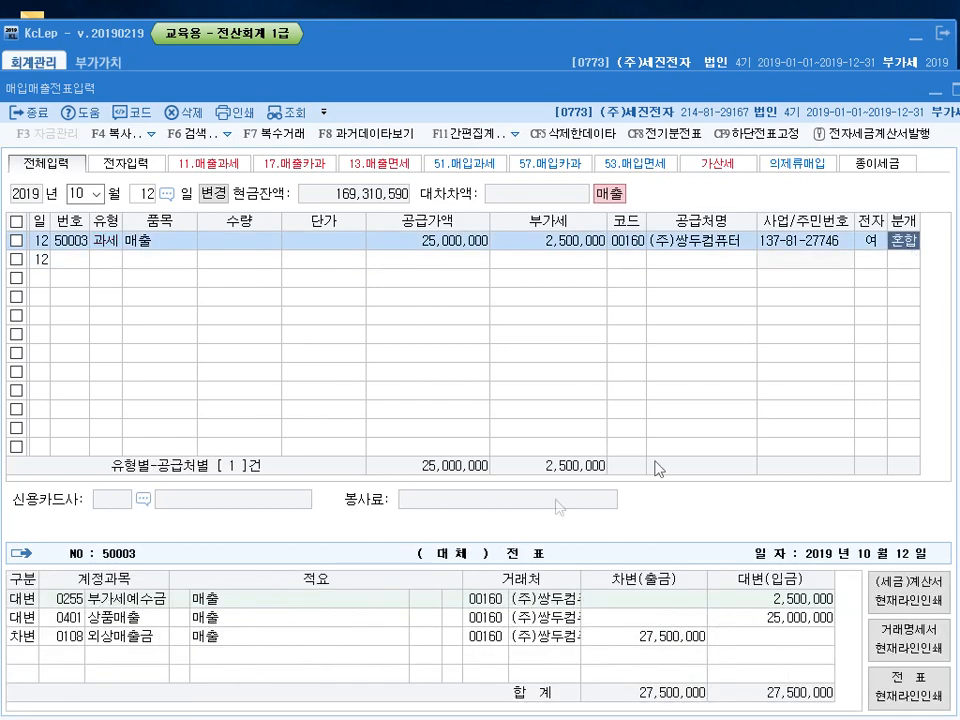
Change the 상품매출 credit account of the (주)쌍두컴퓨터 sale to 0404 제품매출 and close the voucher window.
click(64, 617)
text(404)
key(Return)
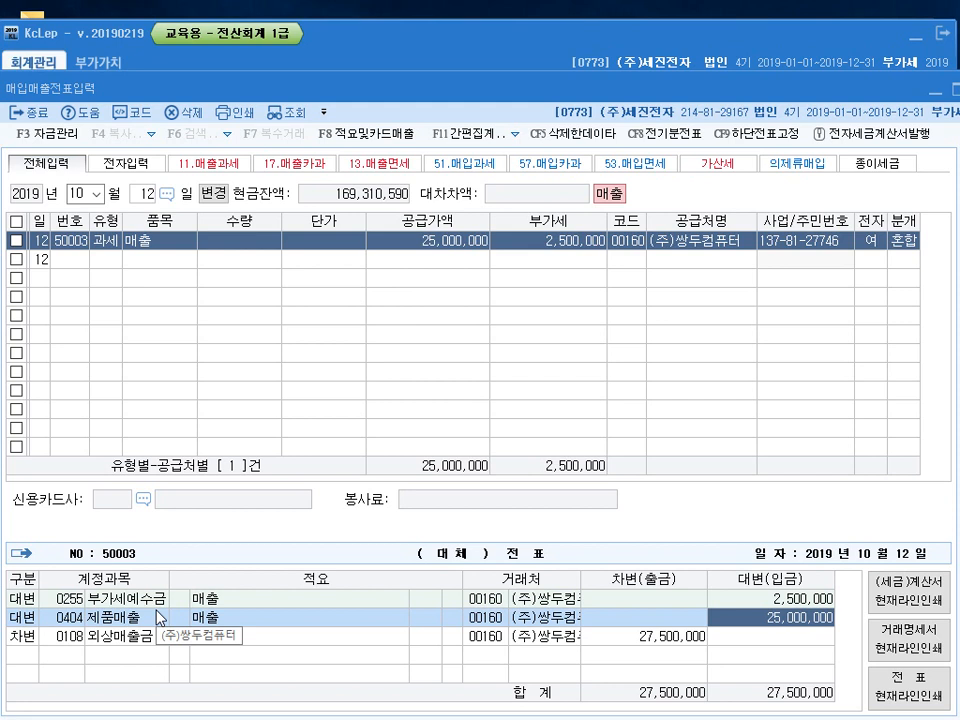
key(Return)
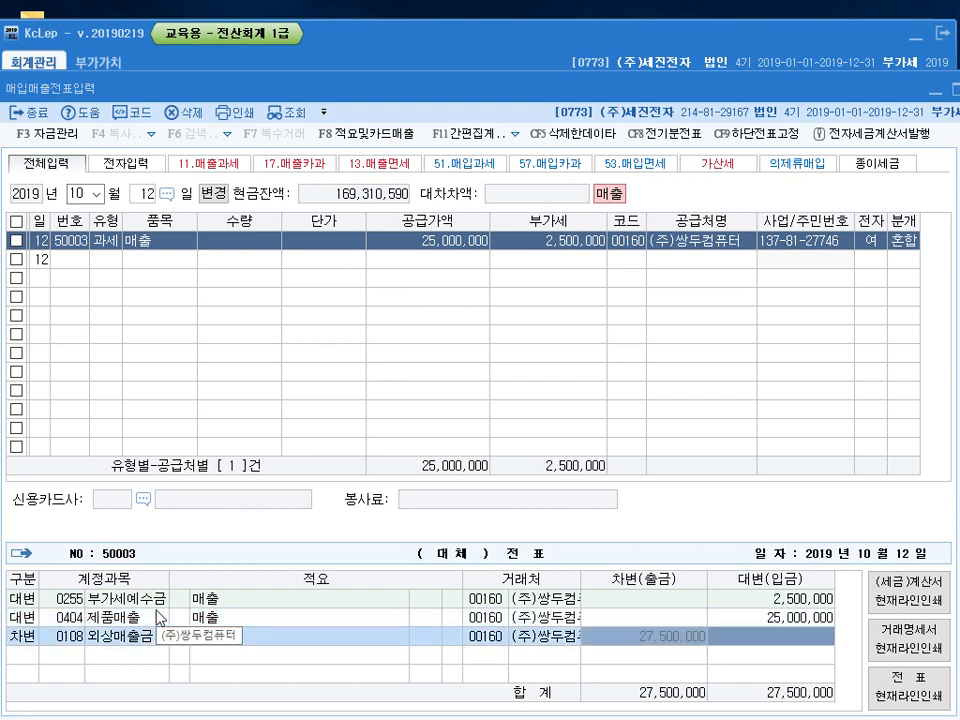
key(Return)
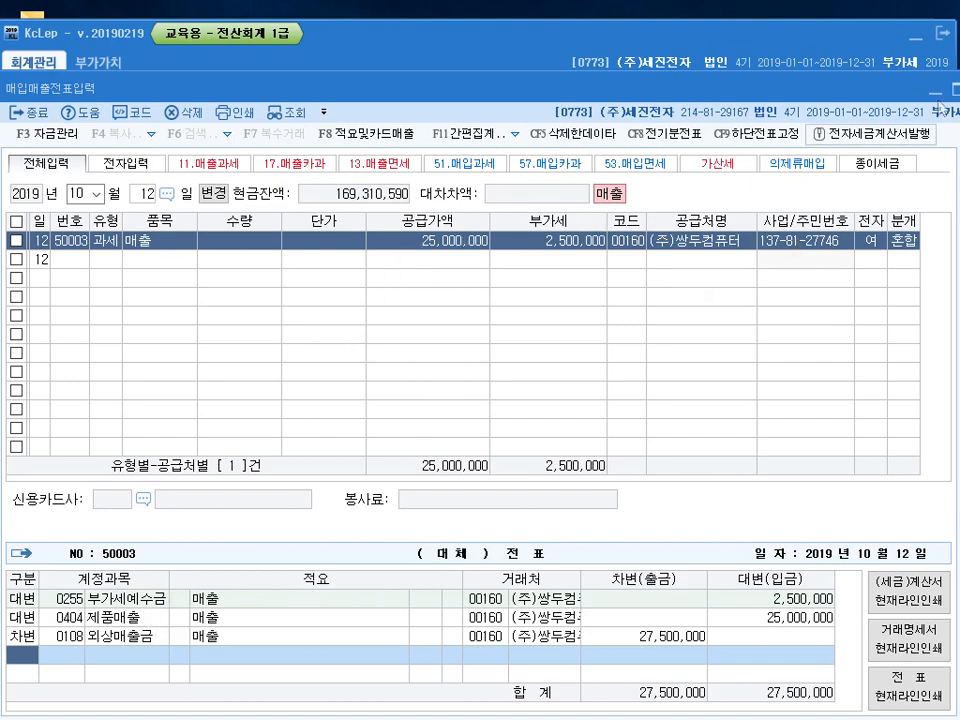
key(Escape)
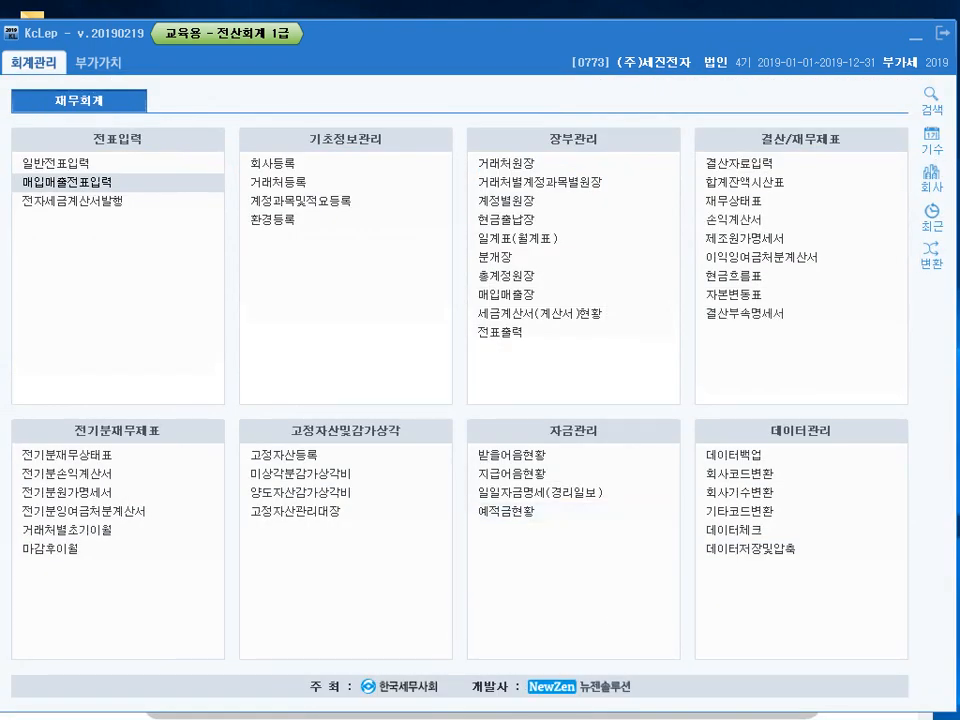
Switch to the exam PDF and read the closing adjustment questions of section 05.
key(alt+Tab)
scroll(424, 390, down, 4)
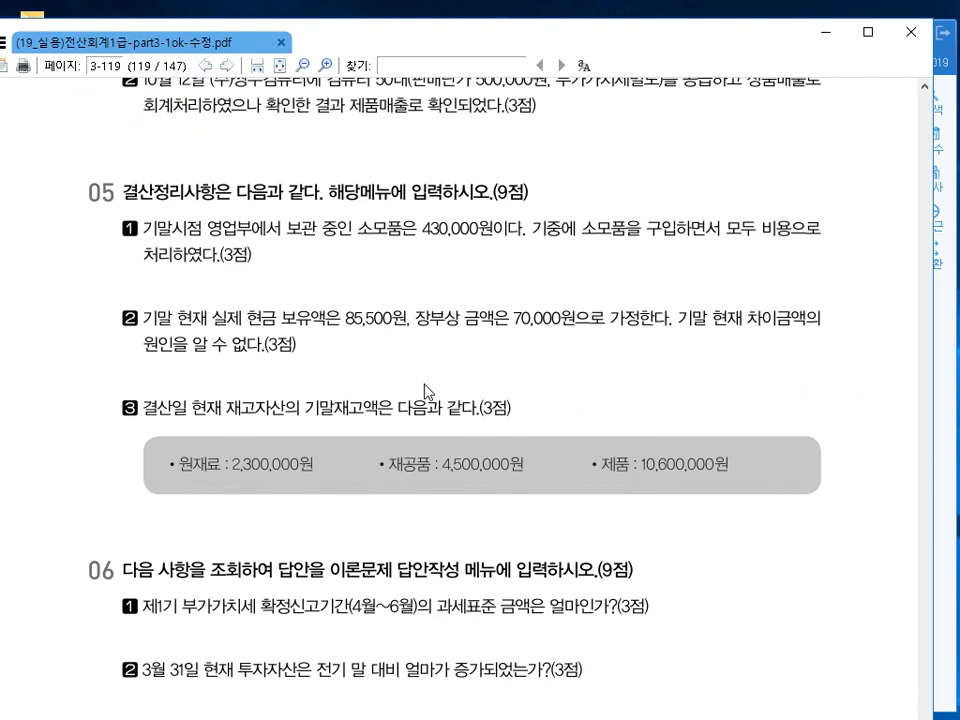
scroll(428, 391, down, 1)
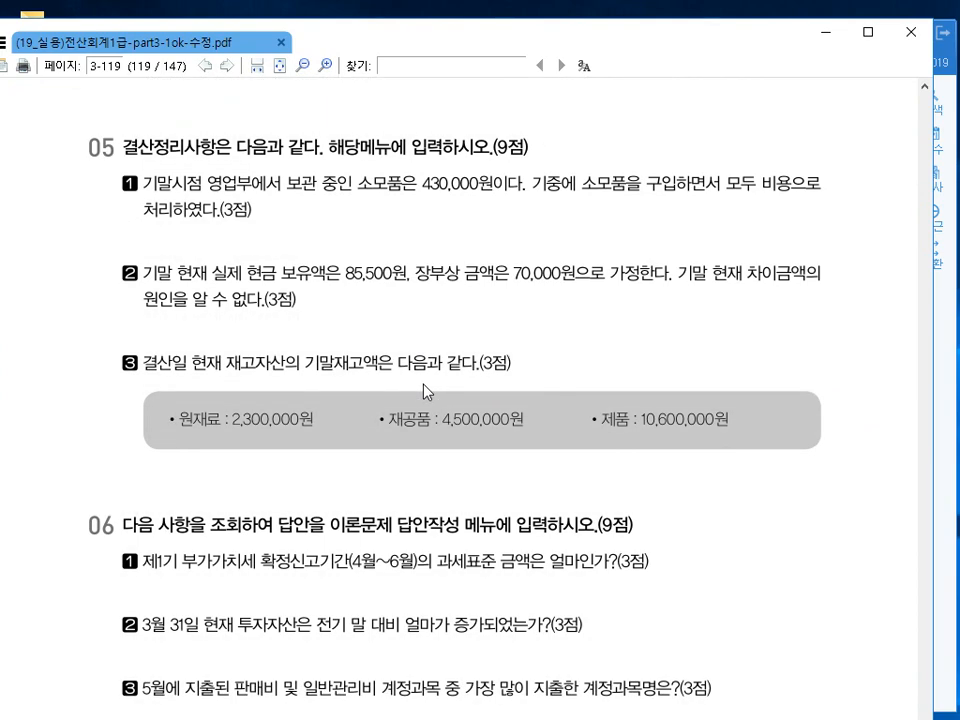
Handwrite 수동 beside questions 1 and 2, 자동 beside question 3, and the question 1 entry debiting 소모품 and crediting 소모품비(판) 430,000.
key(ctrl+shift+d)
drag(558, 650, 573, 646)
mouse_move(82, 200)
mouse_down()
mouse_move(92, 212)
mouse_move(100, 200)
mouse_move(90, 245)
mouse_up()
mouse_move(82, 290)
mouse_down()
mouse_move(78, 276)
mouse_move(84, 292)
mouse_move(100, 292)
mouse_up()
mouse_move(76, 360)
mouse_down()
mouse_move(88, 396)
mouse_move(104, 374)
mouse_move(110, 384)
mouse_up()
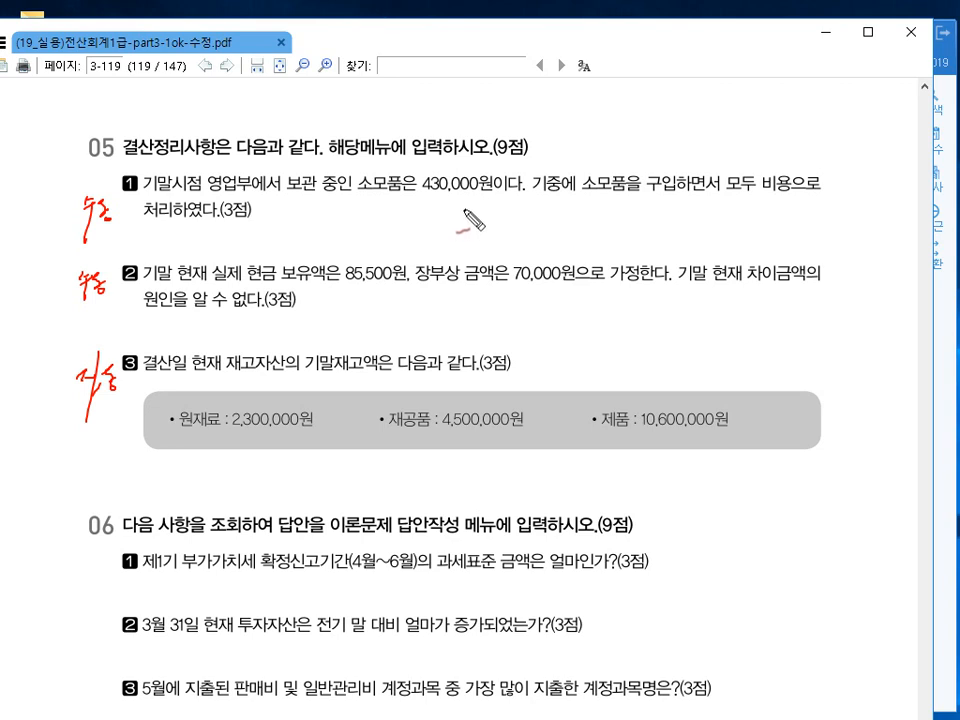
mouse_move(462, 212)
mouse_down()
mouse_move(454, 246)
mouse_move(492, 242)
mouse_move(492, 226)
mouse_move(521, 244)
mouse_move(529, 231)
mouse_move(536, 252)
mouse_move(541, 230)
mouse_move(554, 229)
mouse_move(552, 247)
mouse_move(610, 236)
mouse_move(648, 248)
mouse_move(664, 240)
mouse_move(673, 206)
mouse_up()
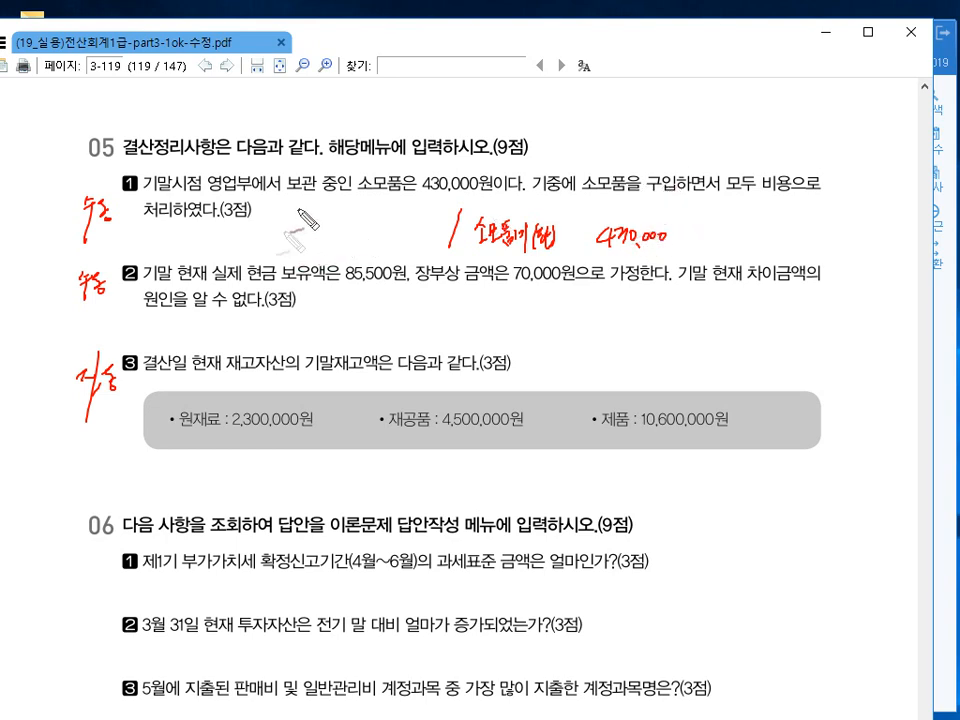
mouse_move(252, 228)
mouse_down()
mouse_move(300, 238)
mouse_move(338, 228)
mouse_move(398, 249)
mouse_move(402, 238)
mouse_up()
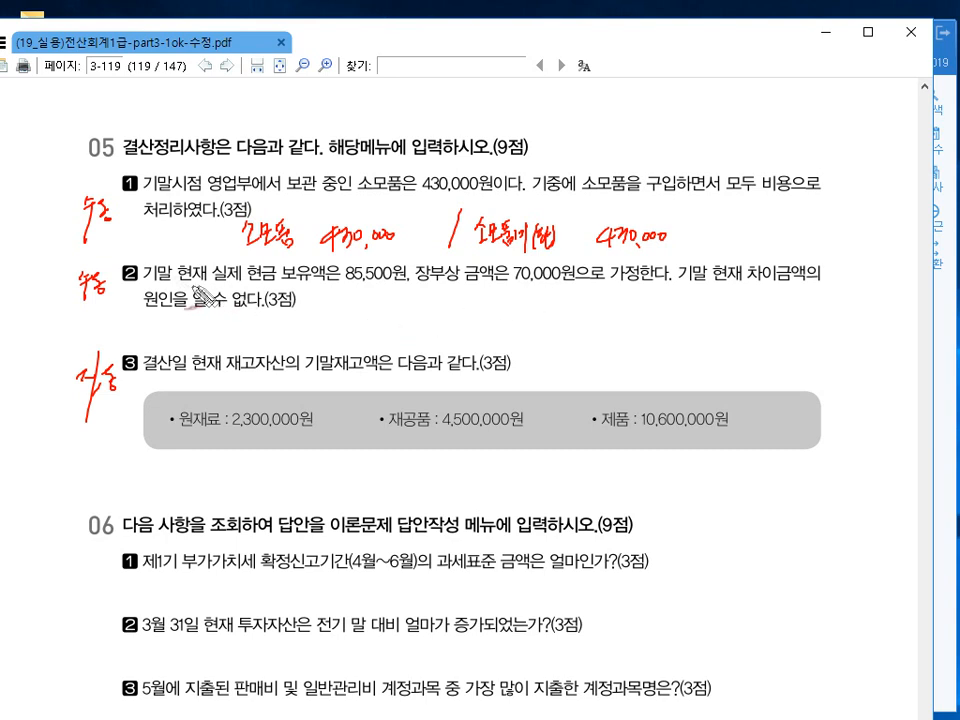
Mark 기말 and the two cash amounts in section 05 question 2 and handwrite its entry debiting 현금 and crediting 잡이익.
mouse_move(175, 262)
mouse_down()
mouse_move(172, 286)
mouse_move(164, 268)
mouse_move(168, 290)
mouse_up()
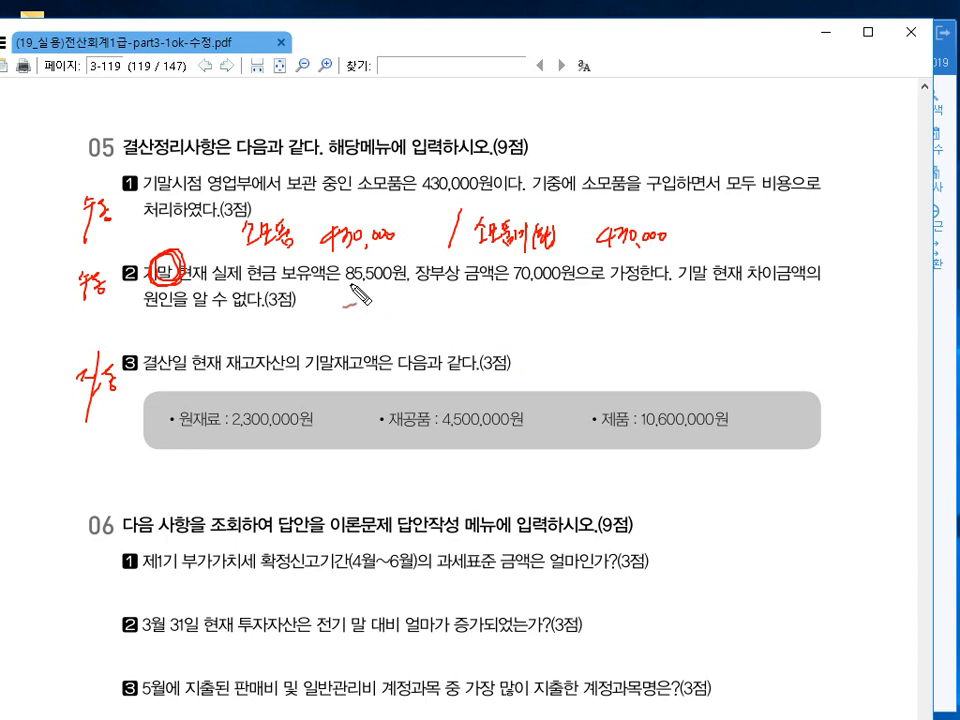
drag(338, 287, 376, 286)
drag(508, 284, 546, 285)
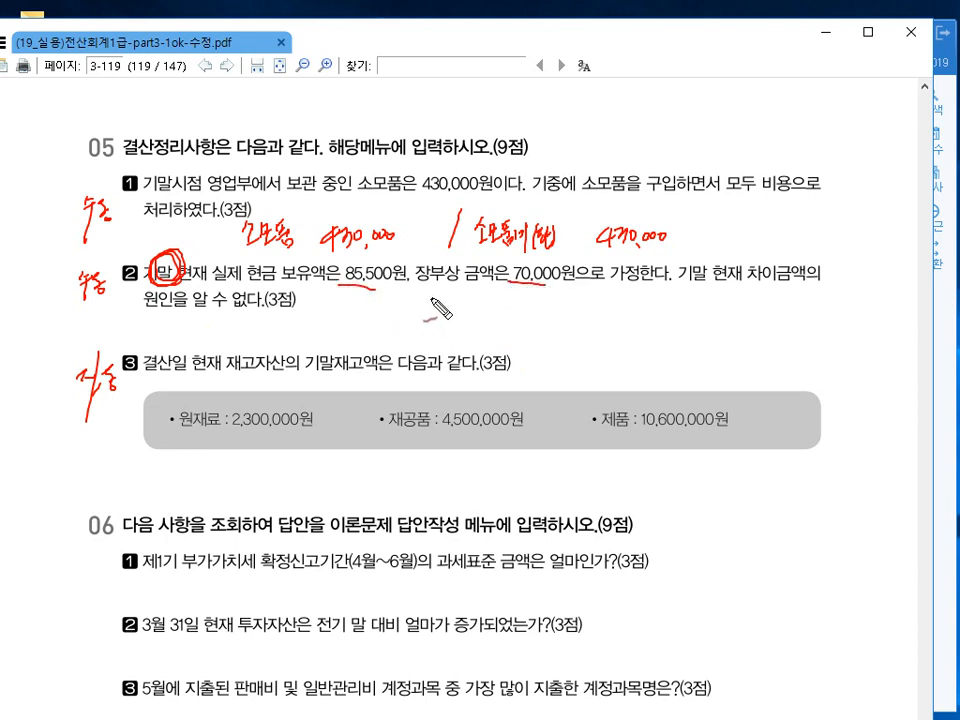
mouse_move(436, 310)
mouse_down()
mouse_move(459, 315)
mouse_move(465, 304)
mouse_move(474, 316)
mouse_move(469, 301)
mouse_move(474, 318)
mouse_up()
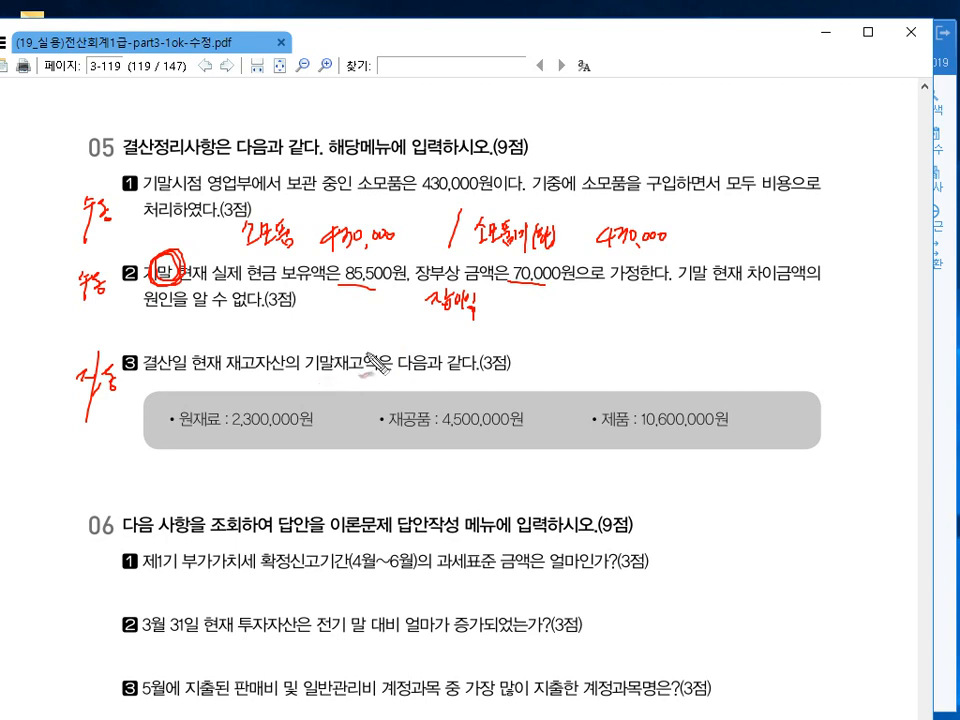
drag(283, 315, 287, 327)
drag(281, 334, 294, 331)
drag(288, 338, 295, 336)
mouse_move(297, 325)
mouse_down()
mouse_move(298, 343)
mouse_move(310, 336)
mouse_up()
mouse_move(302, 339)
mouse_down()
mouse_move(313, 337)
mouse_move(306, 347)
mouse_up()
mouse_move(306, 341)
mouse_down()
mouse_move(434, 360)
mouse_move(453, 348)
mouse_up()
drag(459, 341, 471, 344)
drag(462, 346, 473, 353)
drag(481, 336, 489, 352)
mouse_move(494, 336)
mouse_down()
mouse_move(512, 356)
mouse_move(546, 354)
mouse_up()
drag(552, 340, 556, 352)
mouse_move(562, 360)
mouse_down()
mouse_move(570, 363)
mouse_move(570, 346)
mouse_move(591, 346)
mouse_up()
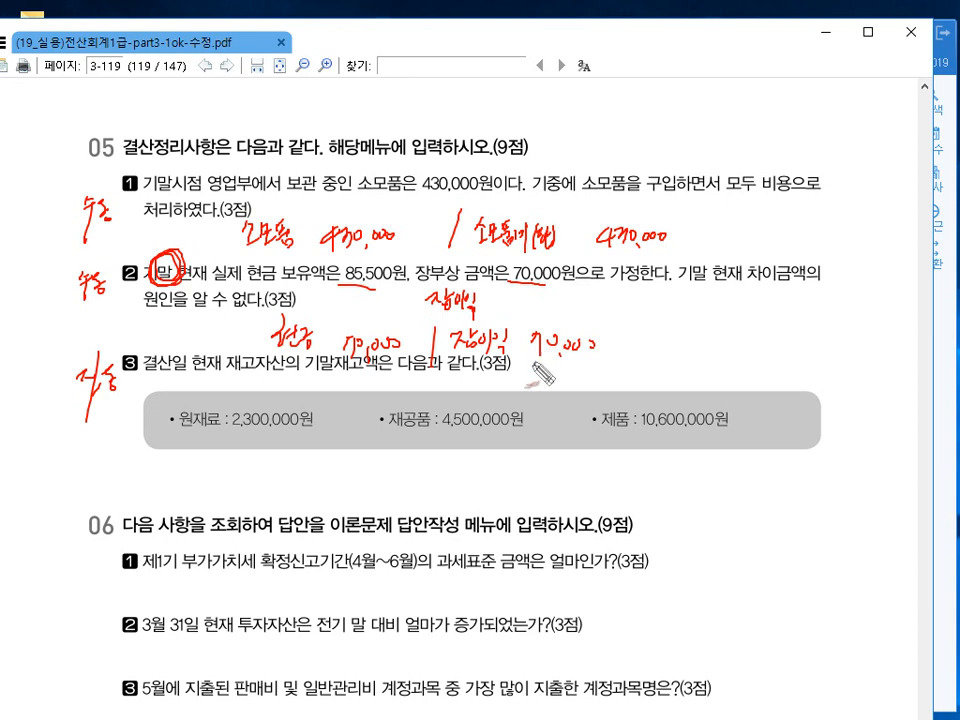
Clear all pen annotations from the exam page and switch back to KcLep.
drag(543, 394, 556, 392)
key(ctrl+z)
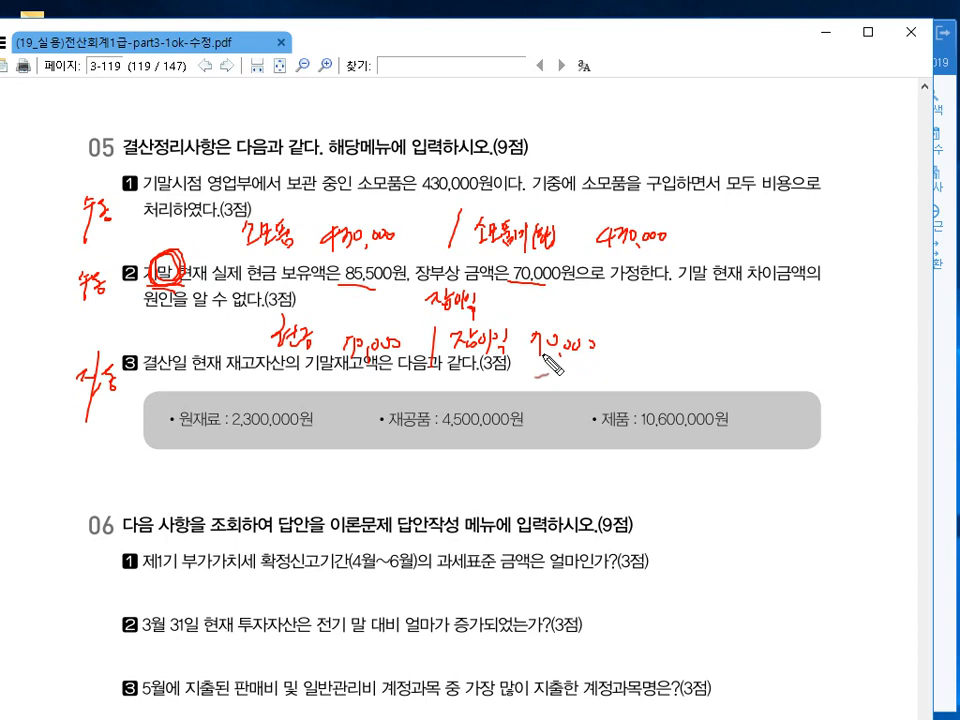
key(Escape)
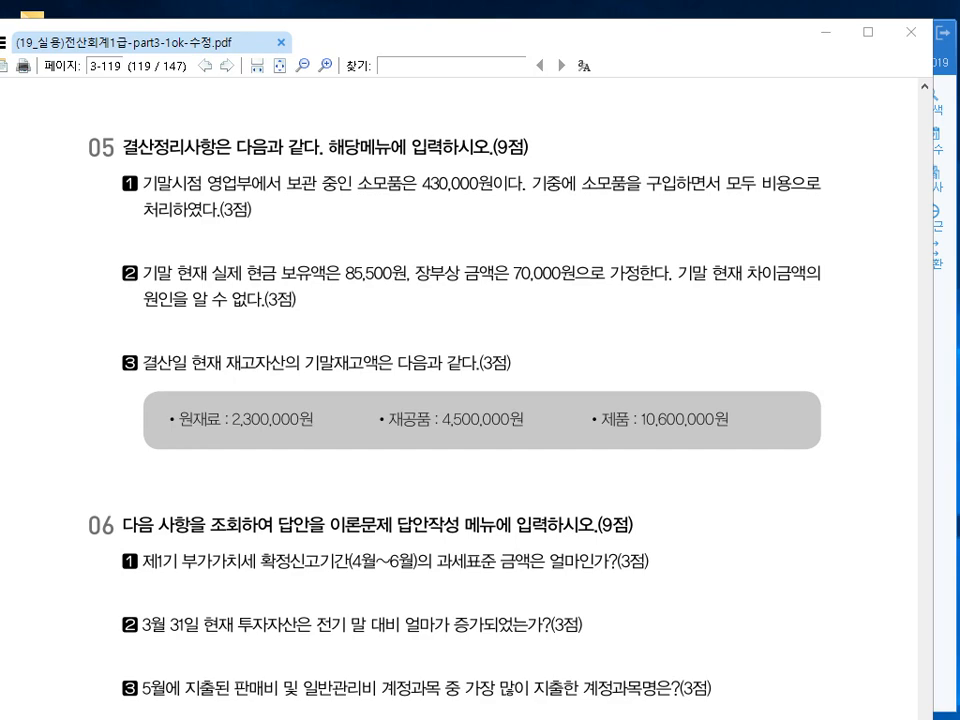
key(alt+Tab)
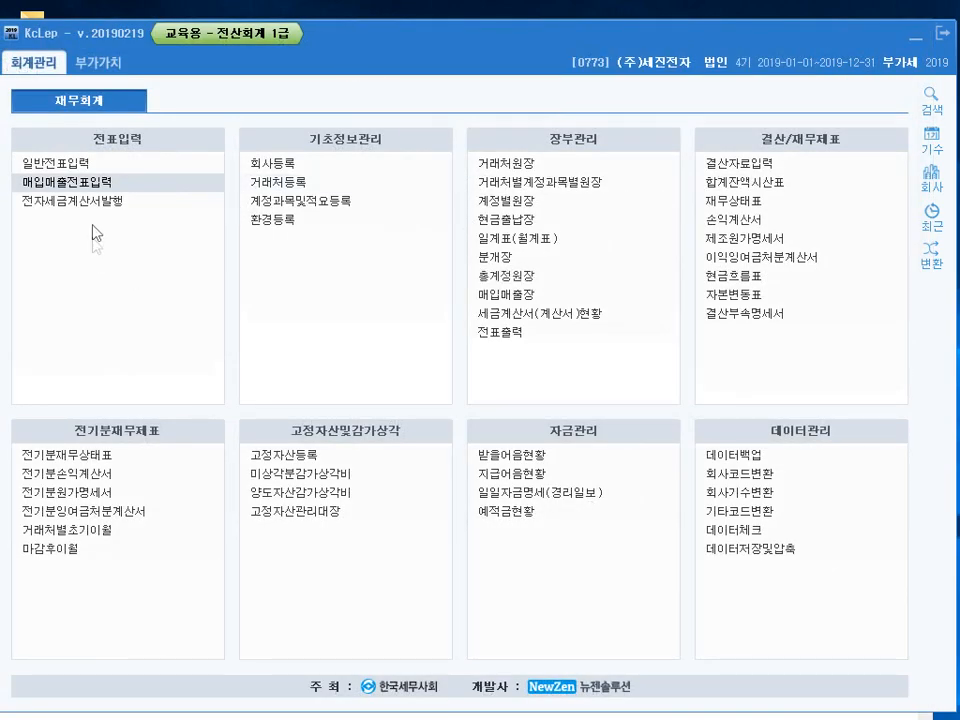
Open 일반전표입력 for month 12, day 31.
click(94, 164)
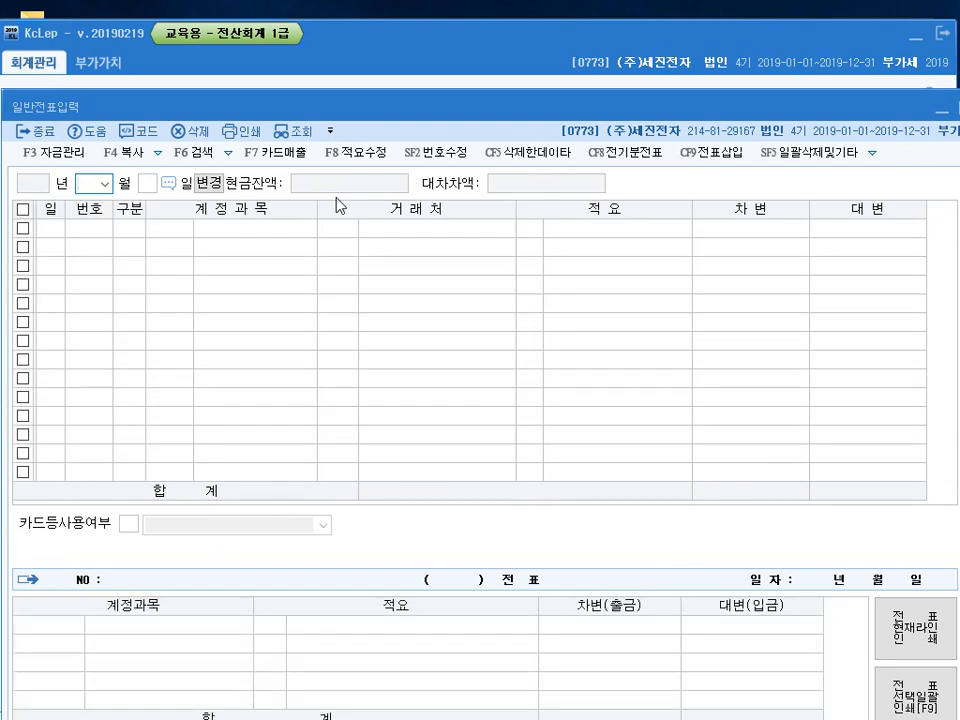
text(12)
key(Return)
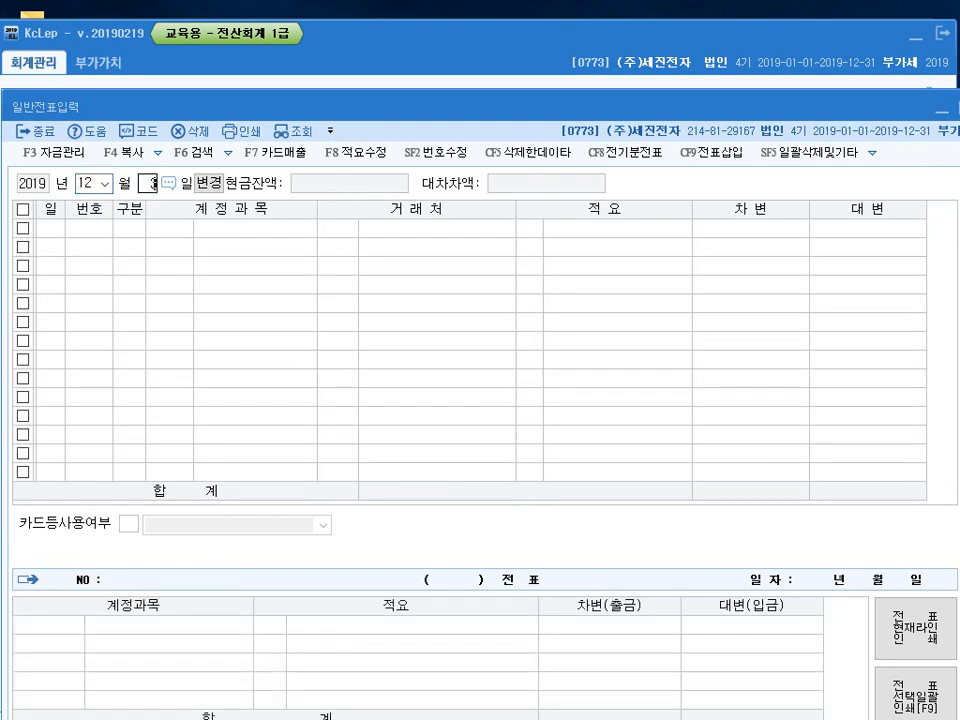
text(31)
key(Return)
Enter a 차변 line for account 0122 소모품 with 430,000 on day 31.
text(3)
key(Return)
text(122)
key(Return)
key(Return)
key(Return)
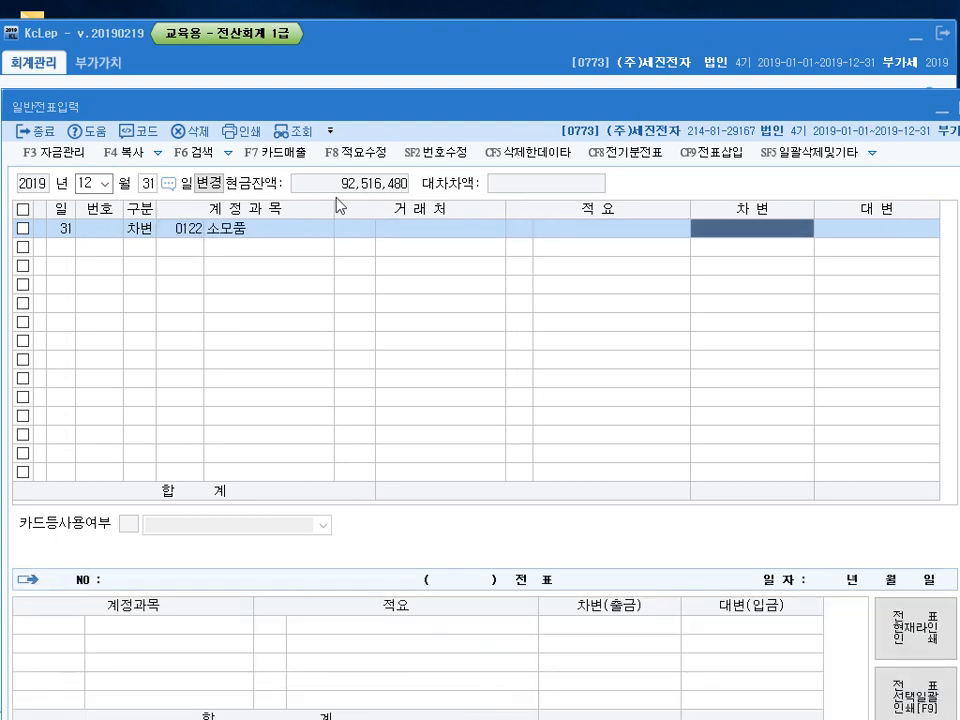
text(43)
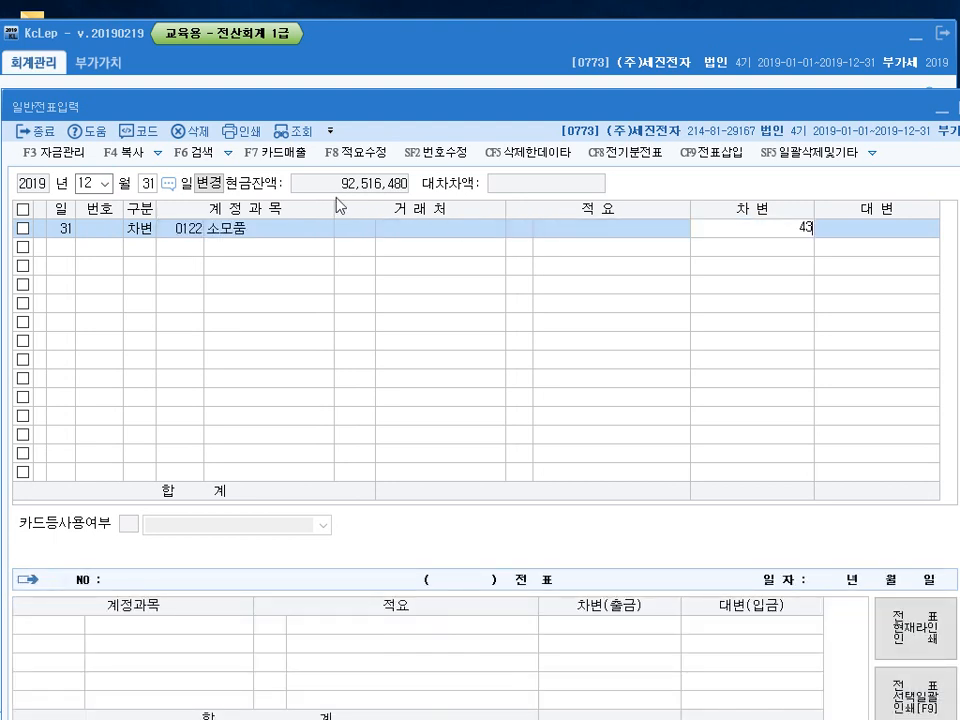
text(0,000)
key(Return)
Enter the matching 대변 line for account 0830 소모품비 with 430,000.
text(4)
key(Return)
text(830)
key(Return)
key(Return)
key(Return)
key(Return)
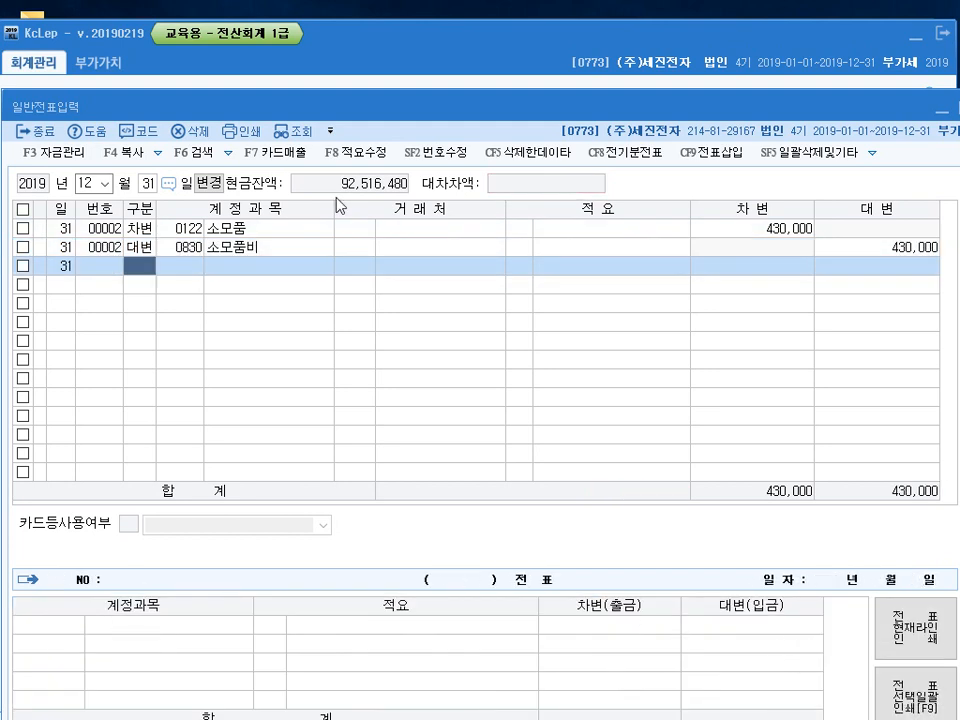
text(3)
key(Return)
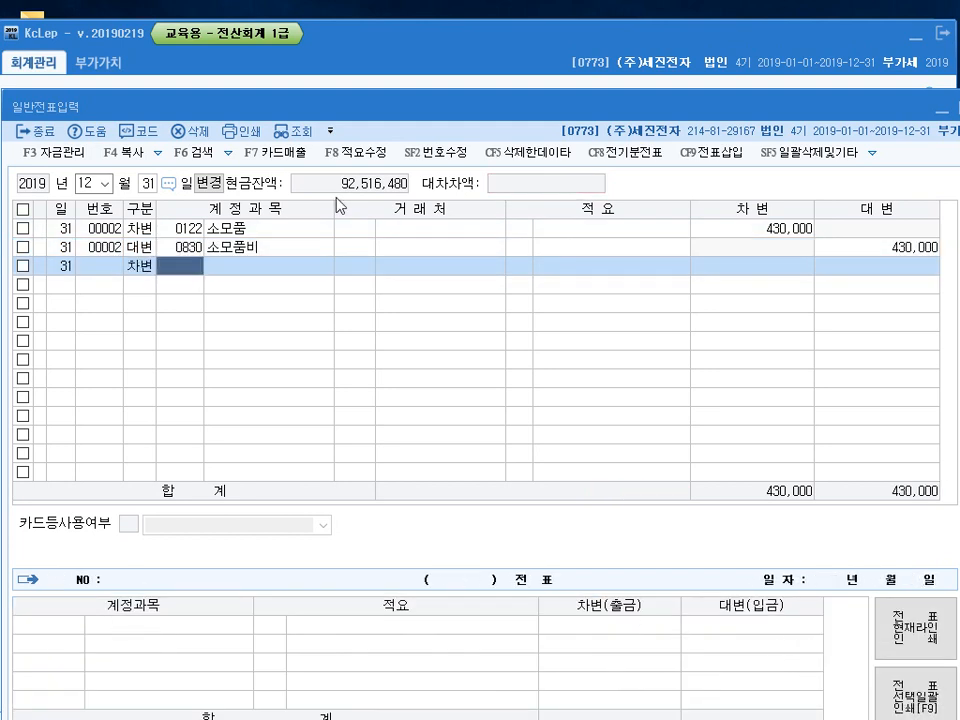
key(Left)
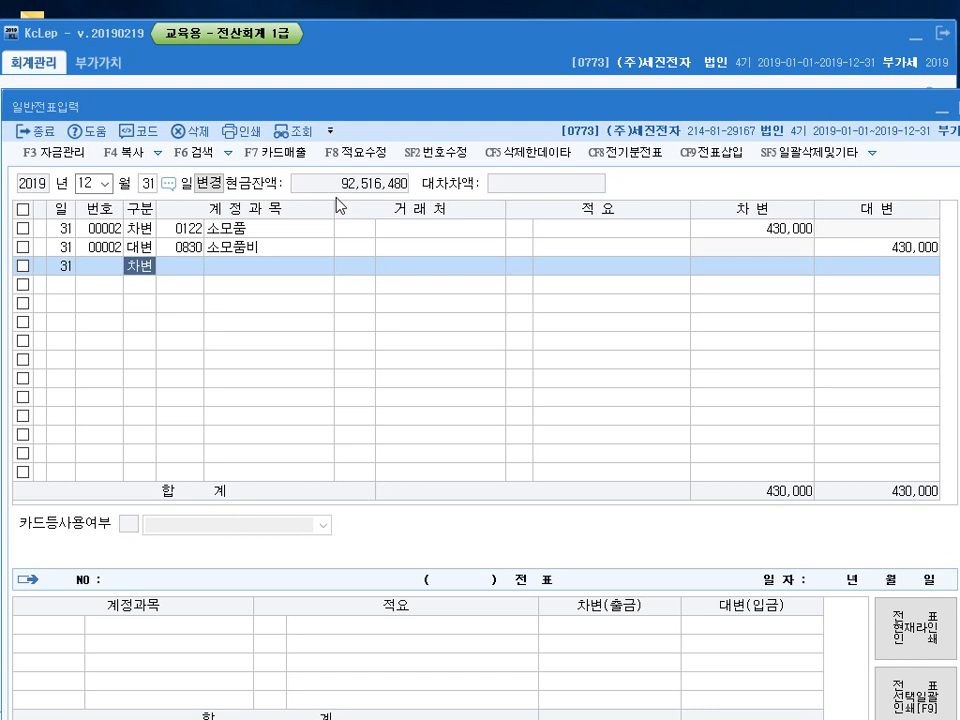
Record the cash overage as a 입금 voucher for account 0930 잡이익 with 15,500 and close 일반전표입력.
text(2)
key(Return)
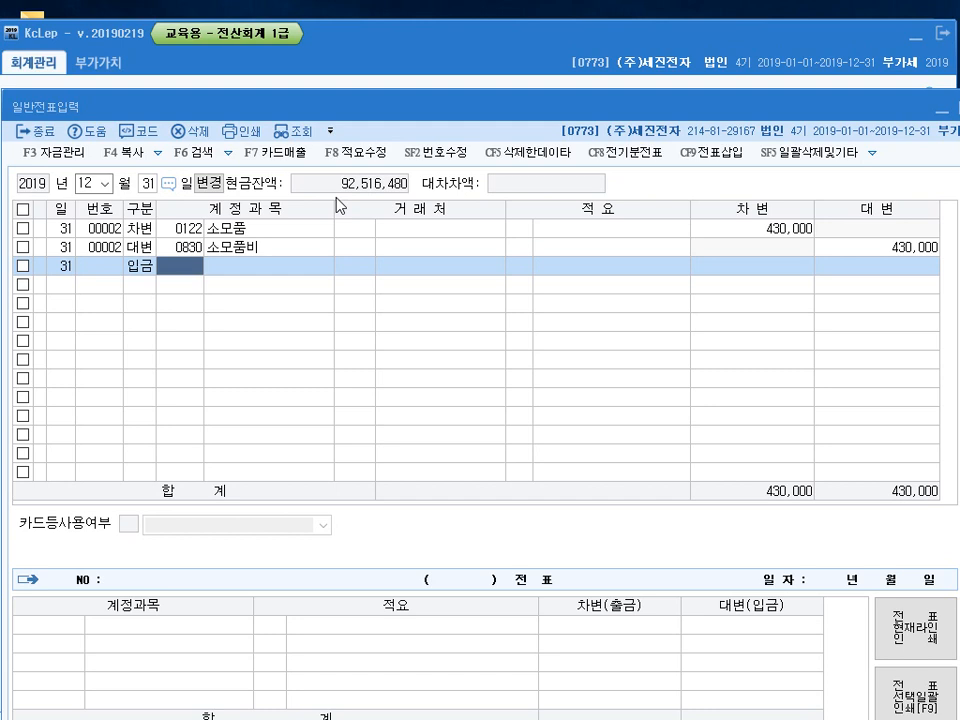
text(930)
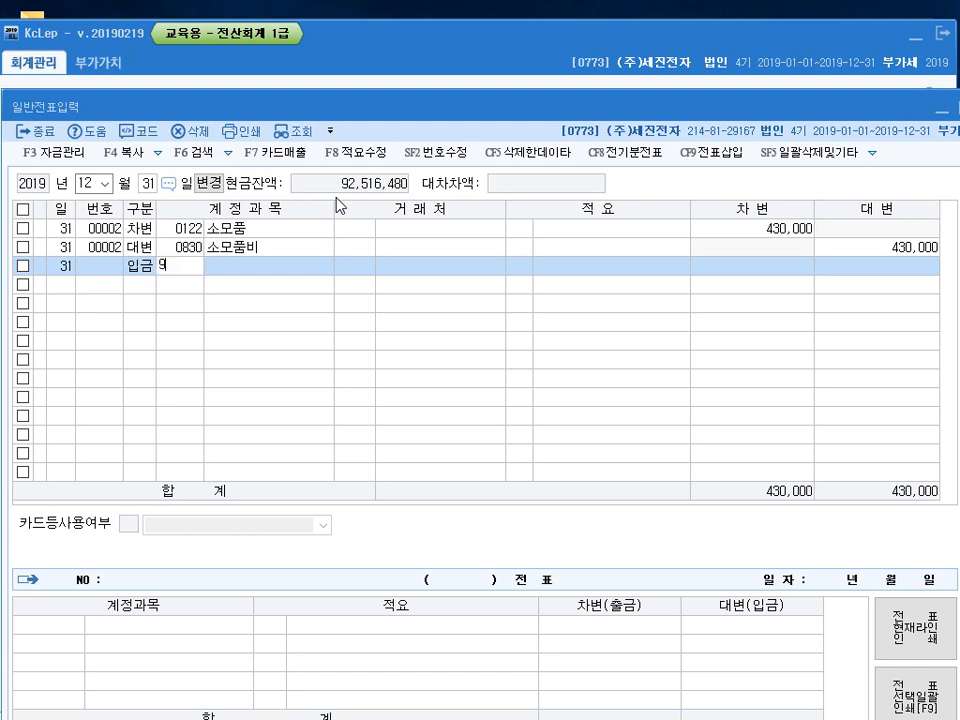
key(Return)
key(Return)
key(Return)
key(Return)
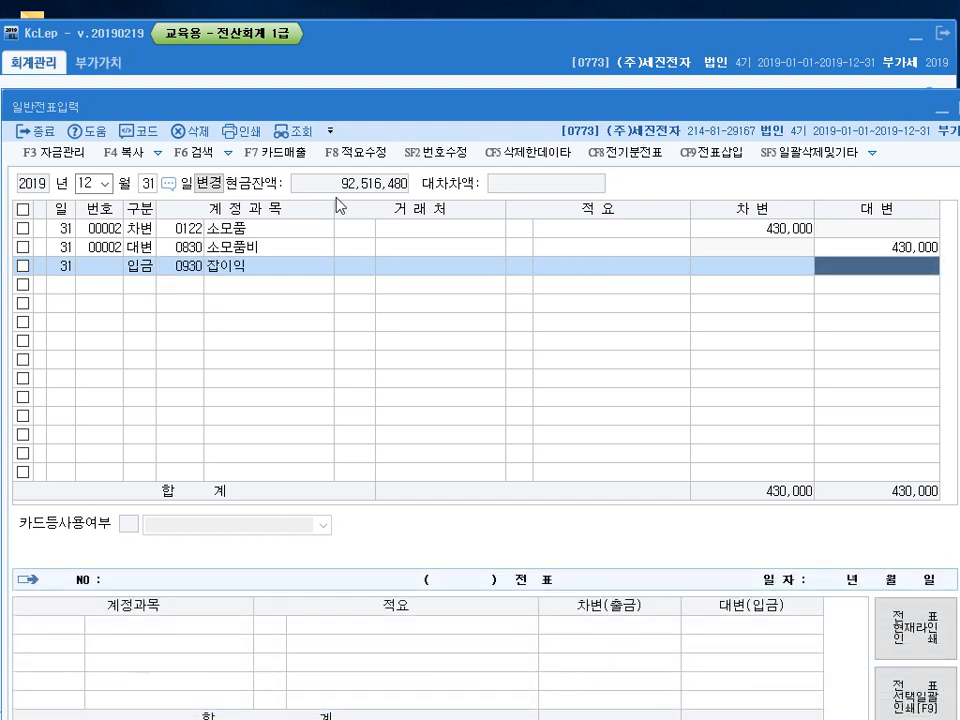
text(15500)
key(Return)
key(Escape)
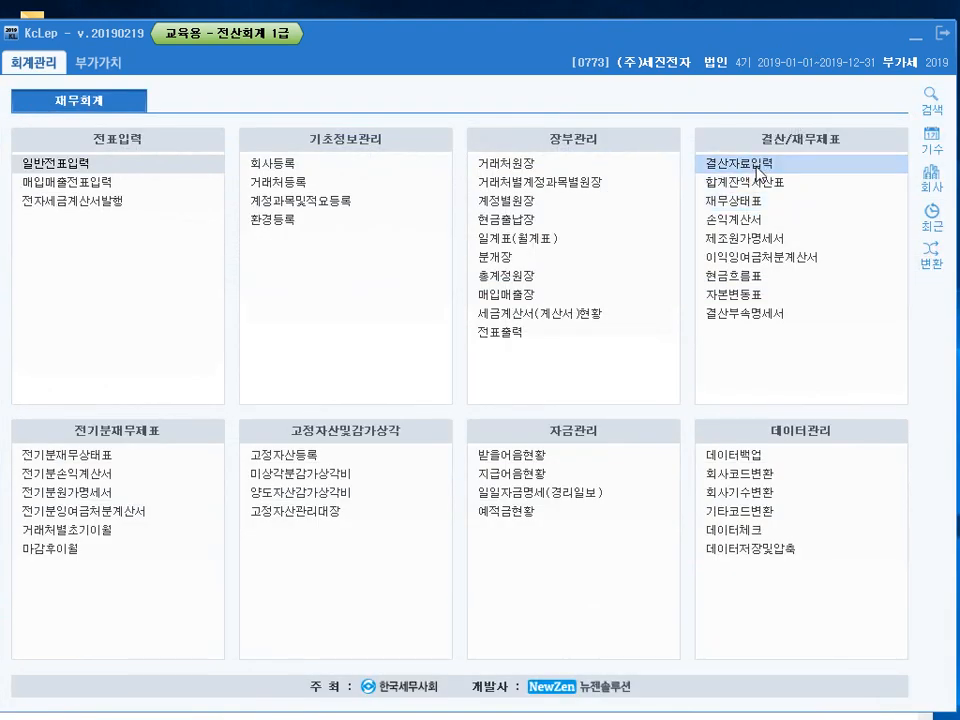
Open 결산자료입력 for months 01 to 12 and set 기말 원재료 재고액 to 2,300,000.
key(Return)
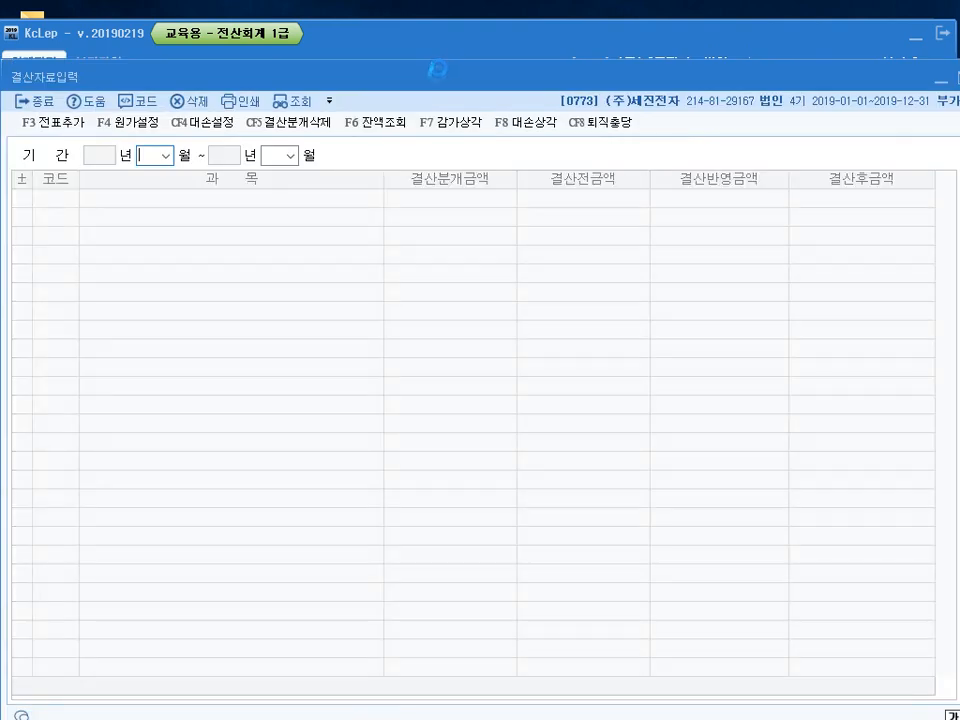
text(0)
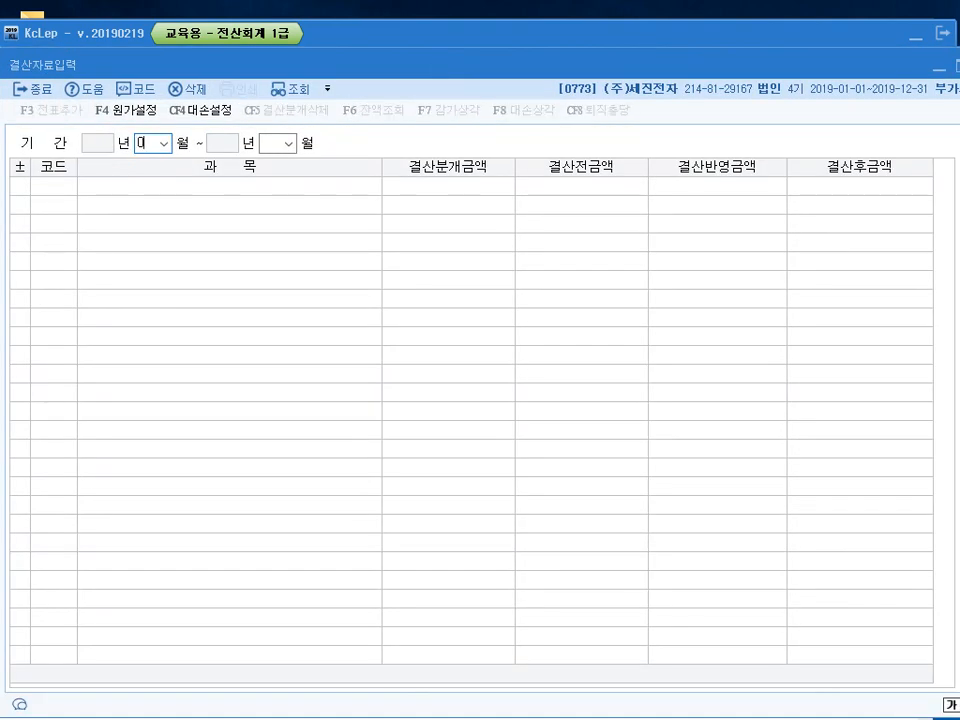
text(112)
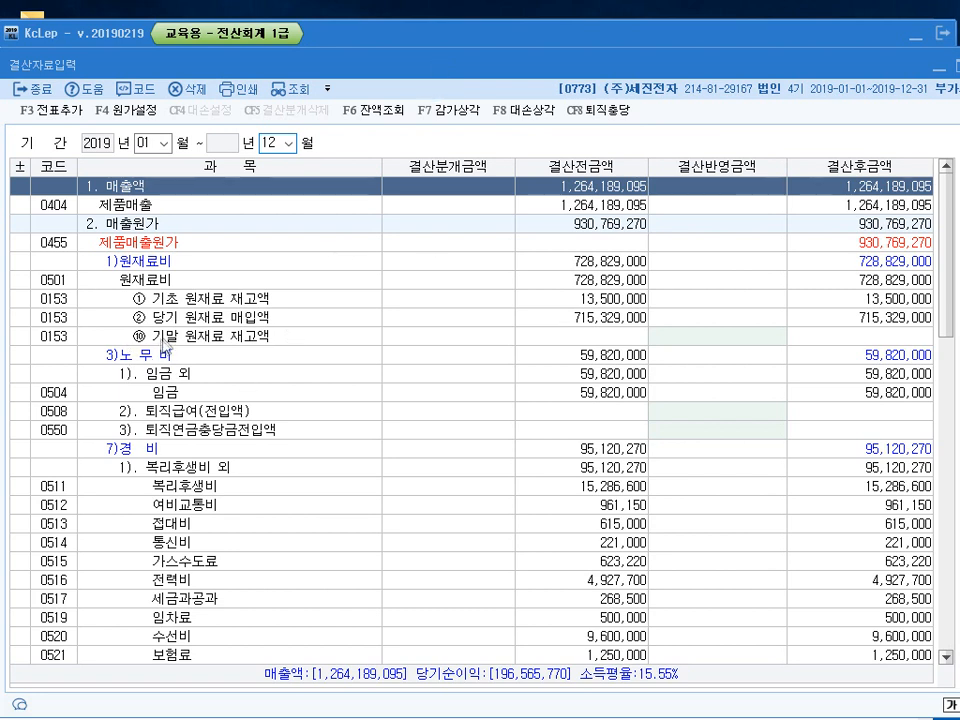
click(720, 338)
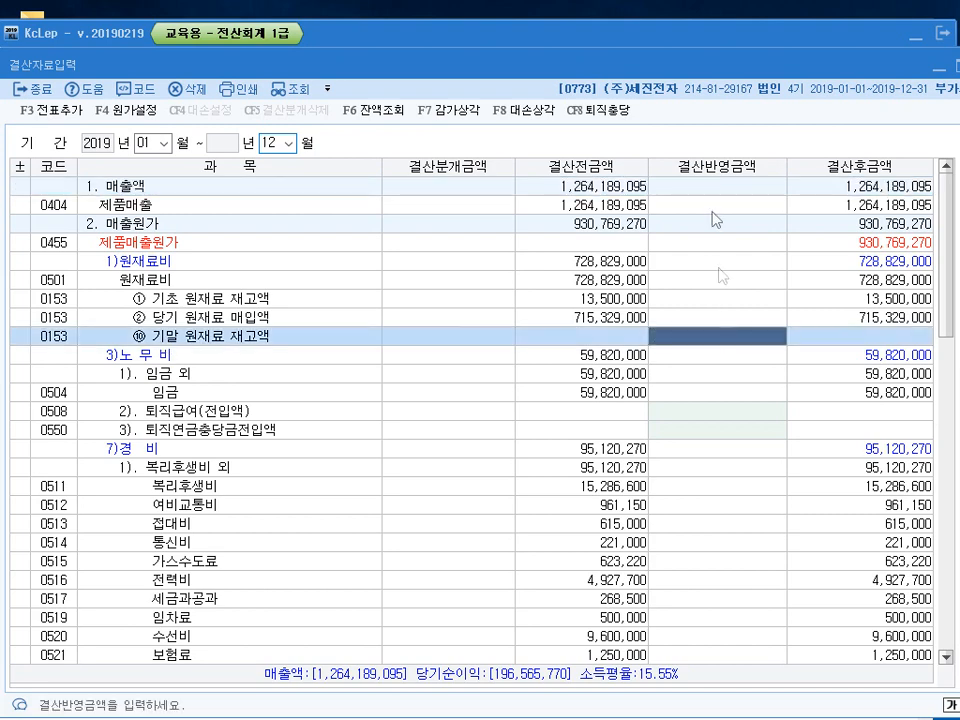
text(2300000)
key(Return)
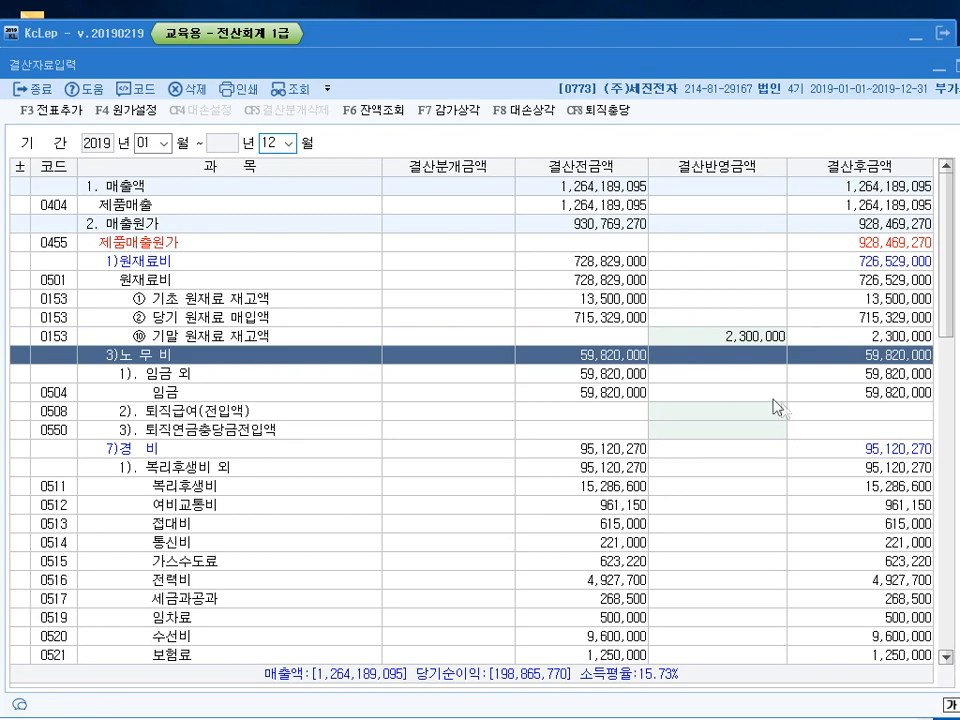
Set 기말 재공품 재고액 to 4,500,000 and 기말 제품 재고액 to 10,600,000.
scroll(783, 410, down, 10)
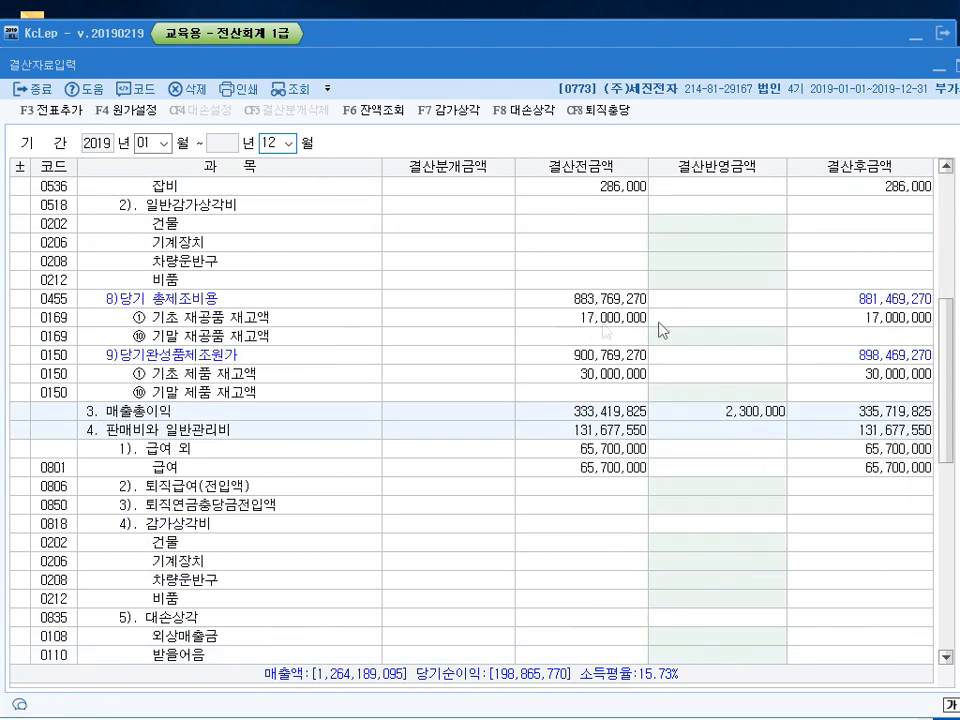
click(707, 337)
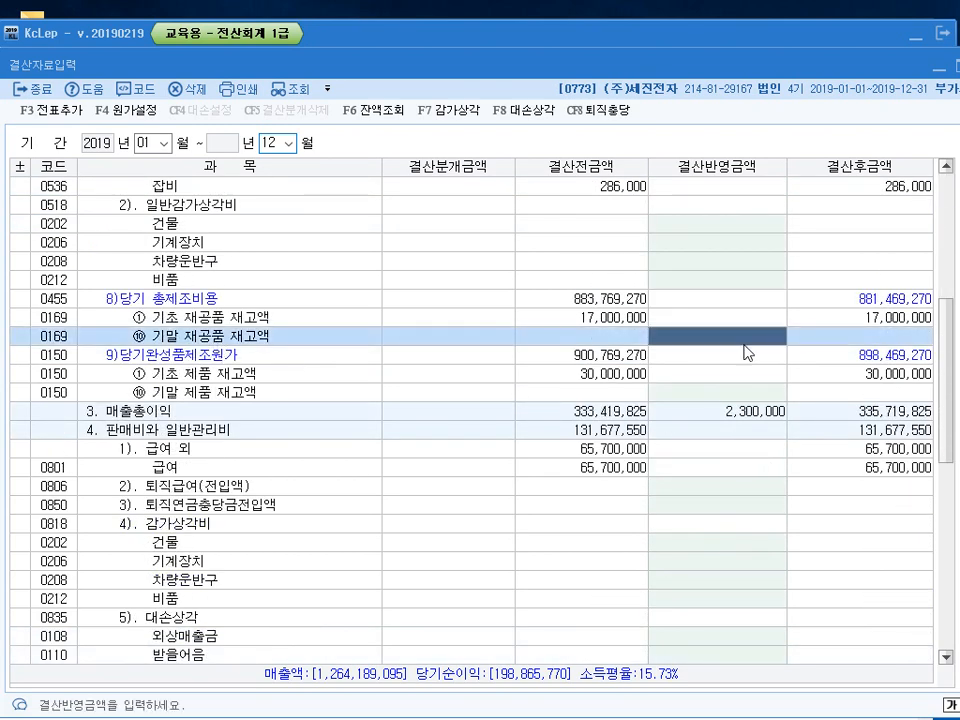
text(4500000)
key(Return)
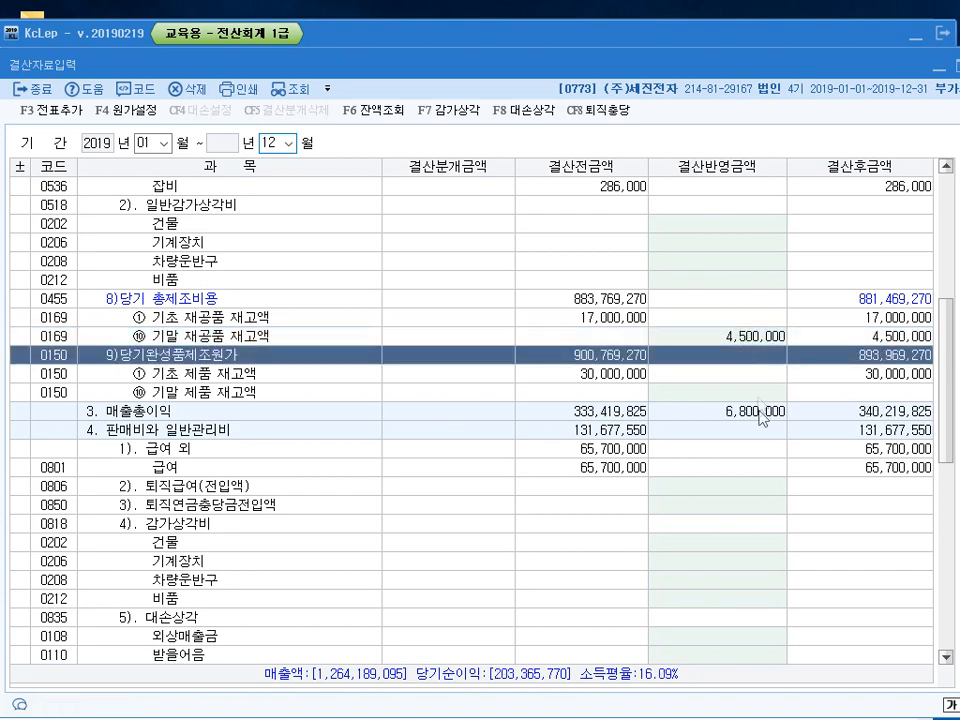
click(738, 393)
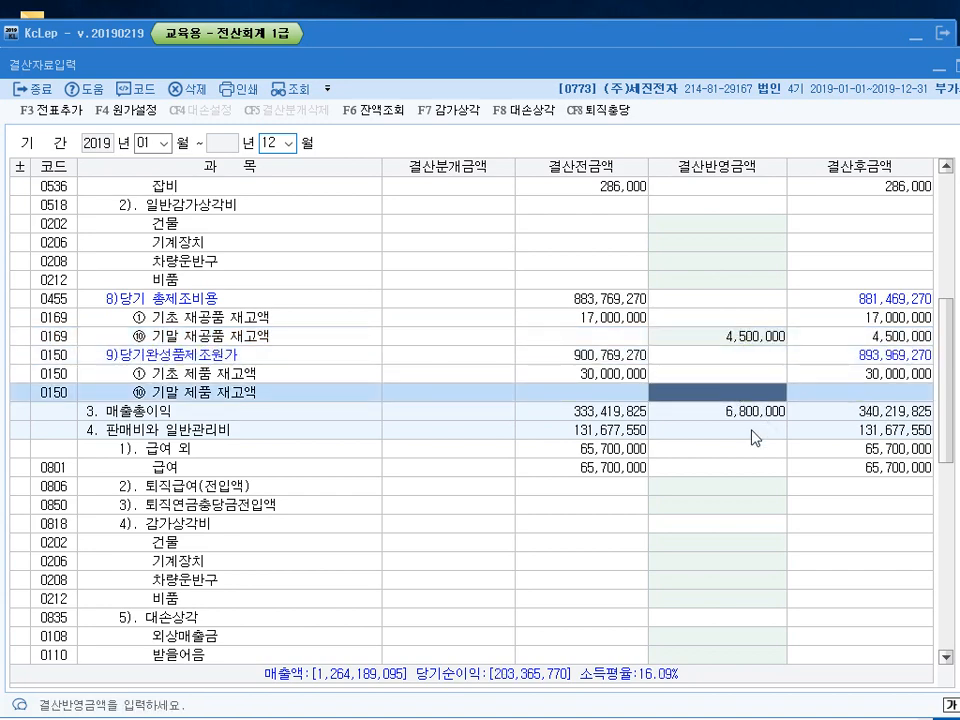
text(10600000)
key(Return)
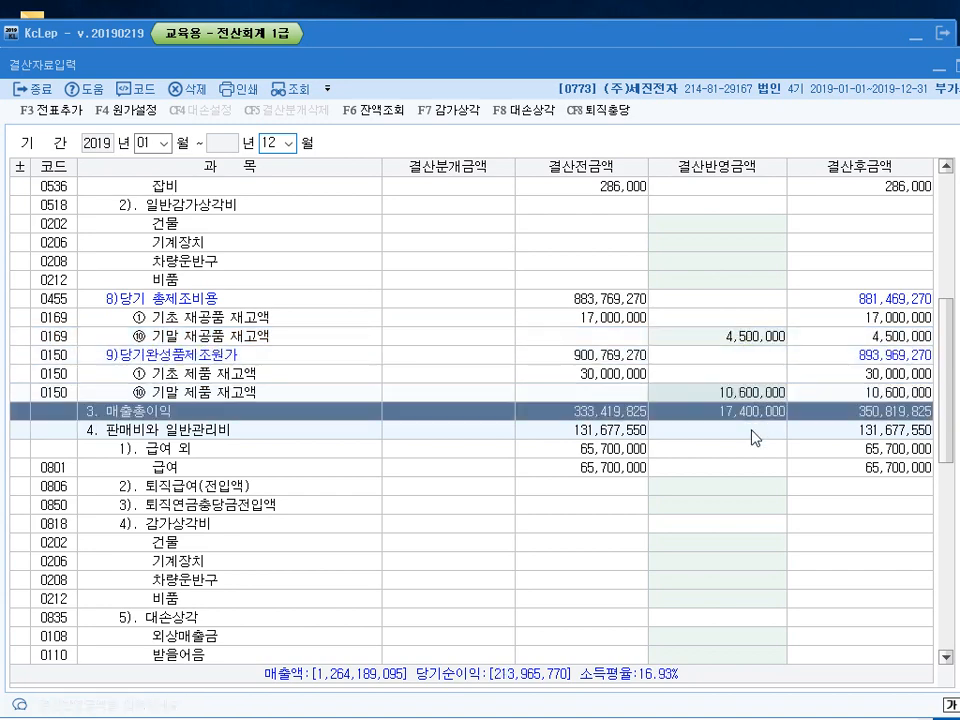
Add the closing entries to the 일반전표 and close 결산자료입력.
click(47, 110)
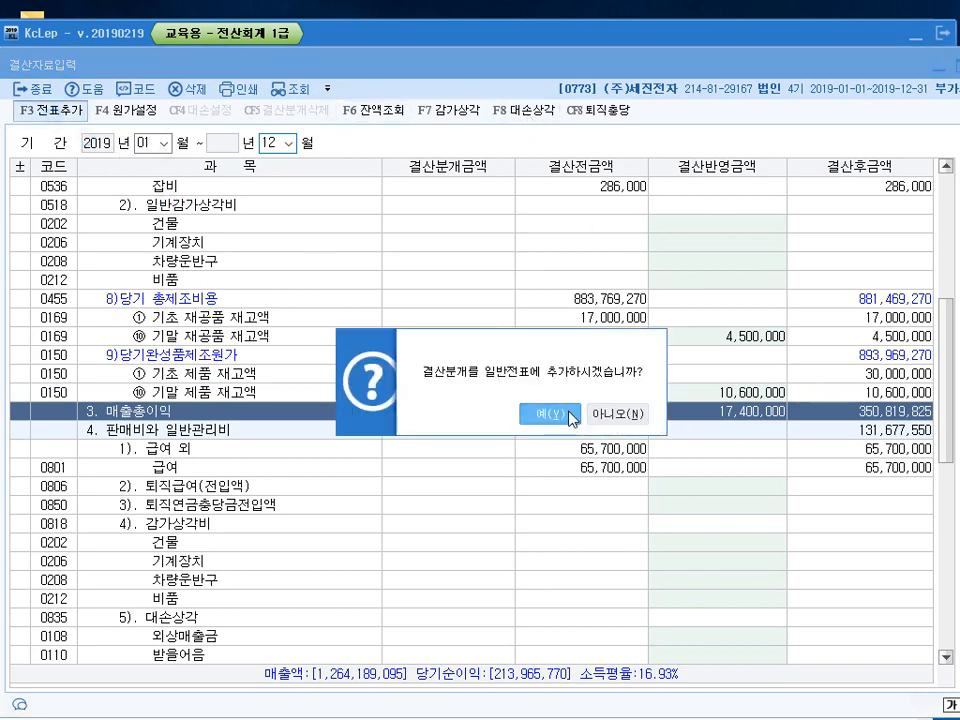
click(560, 356)
click(957, 66)
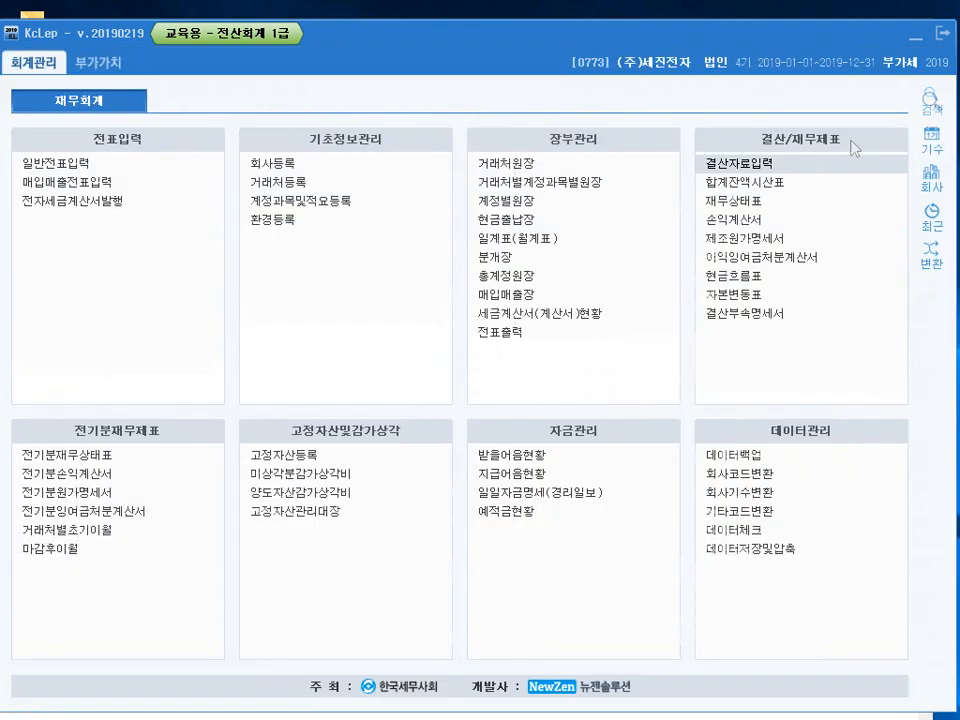
Read section 06 question 1 in the exam PDF, switch back to KcLep and open 부가가치세신고서.
click(548, 718)
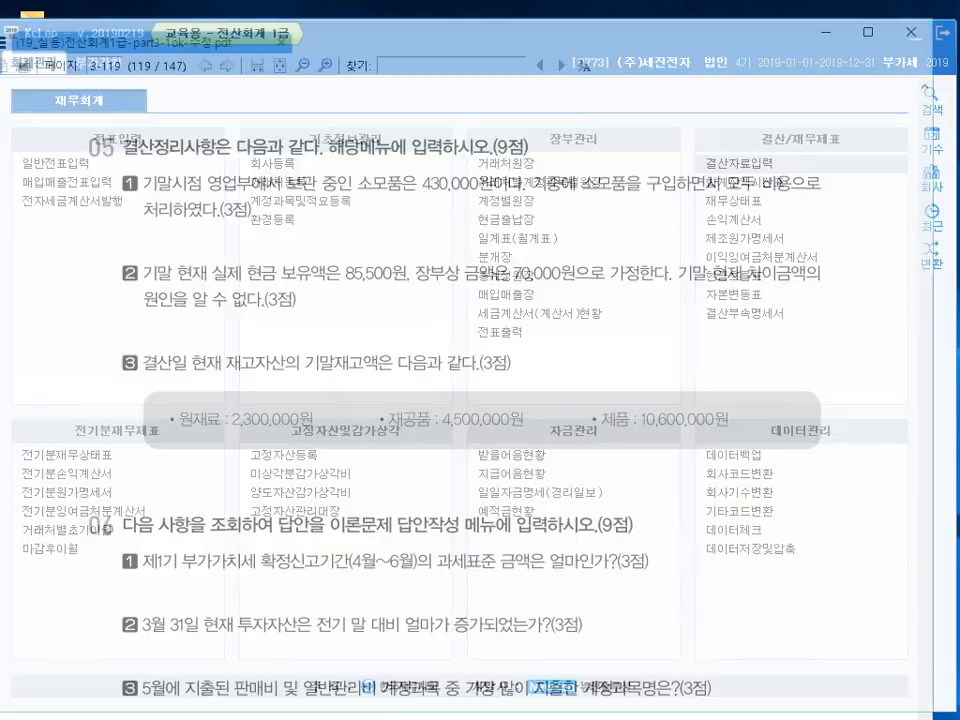
scroll(399, 563, down, 3)
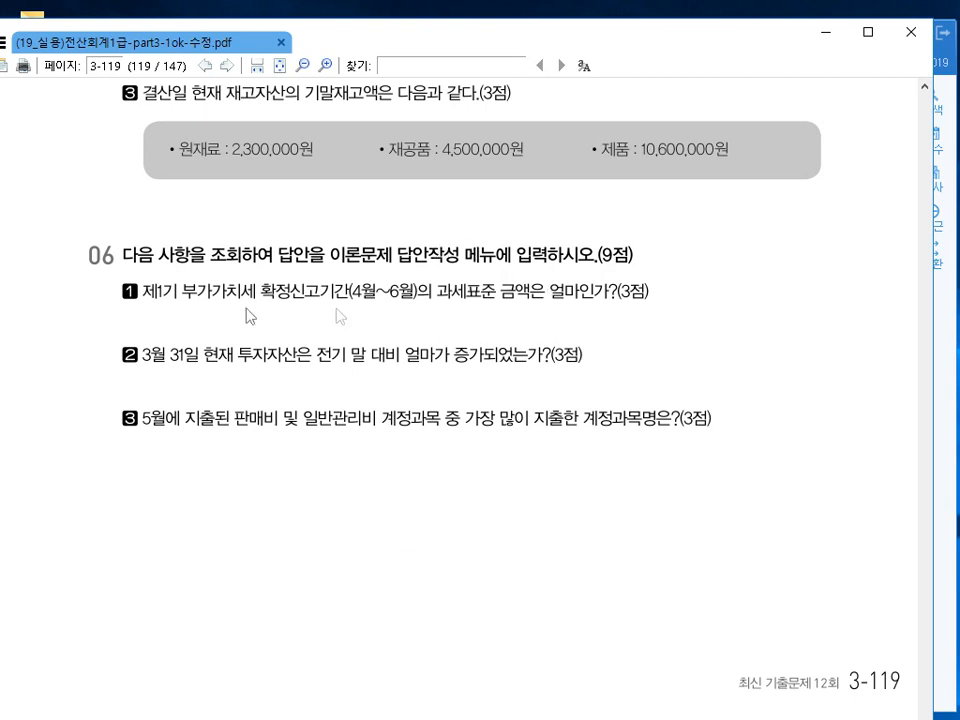
drag(199, 287, 594, 291)
key(alt+Tab)
click(96, 62)
click(85, 163)
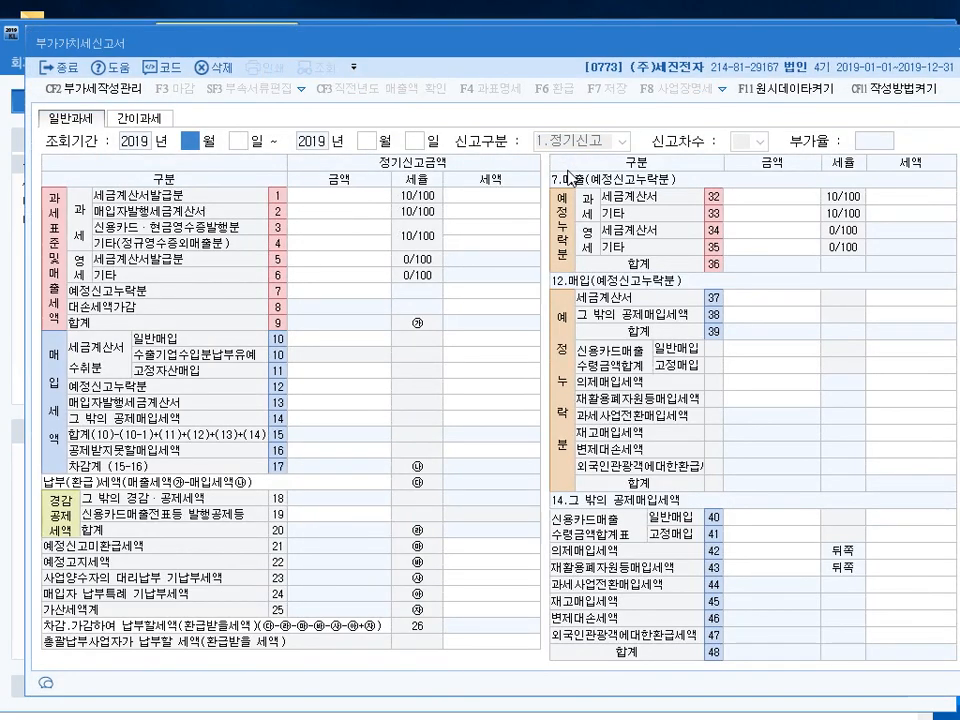
Query the 부가가치세신고서 for the period 2019-04-01 to 2019-06-30 to find the tax base.
text(4)
key(Return)
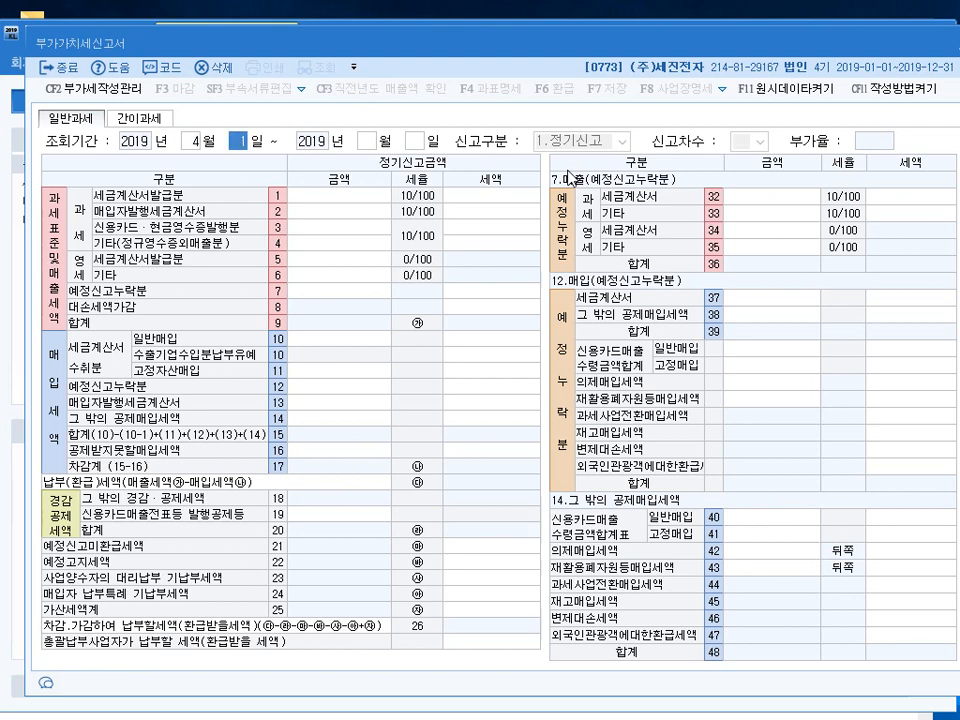
key(Return)
text(6)
key(Return)
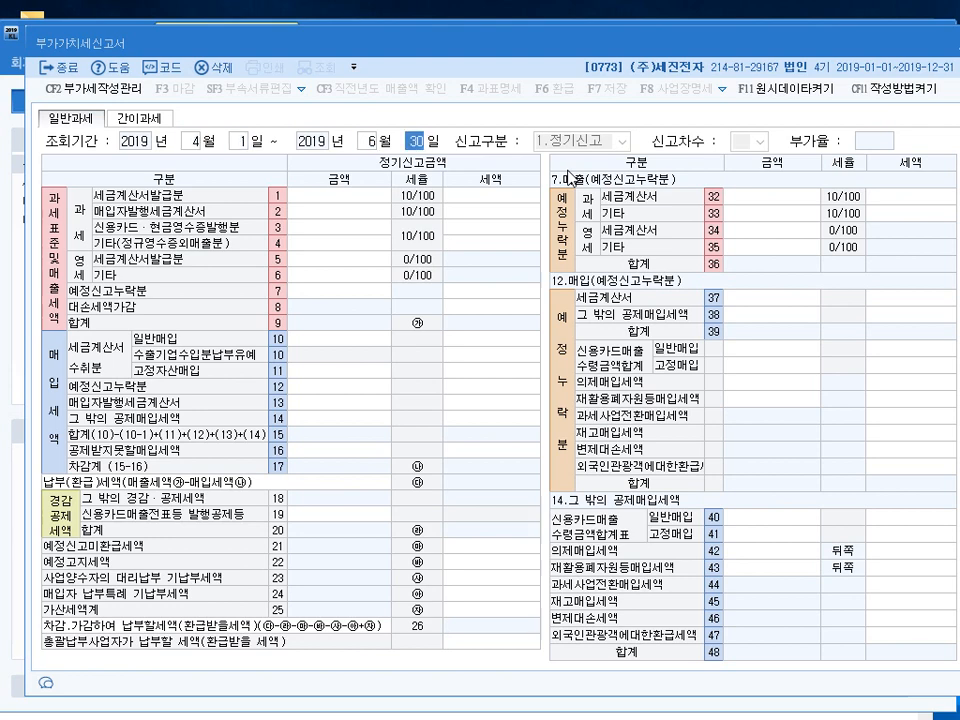
key(Return)
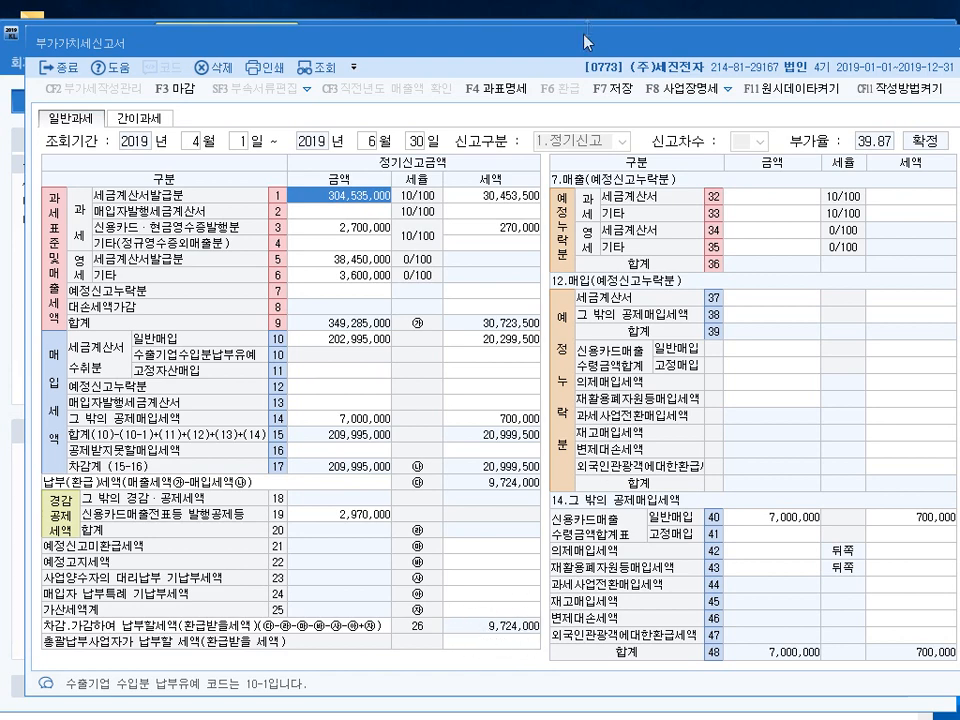
Close the 부가가치세신고서 without saving its data.
drag(583, 40, 561, 57)
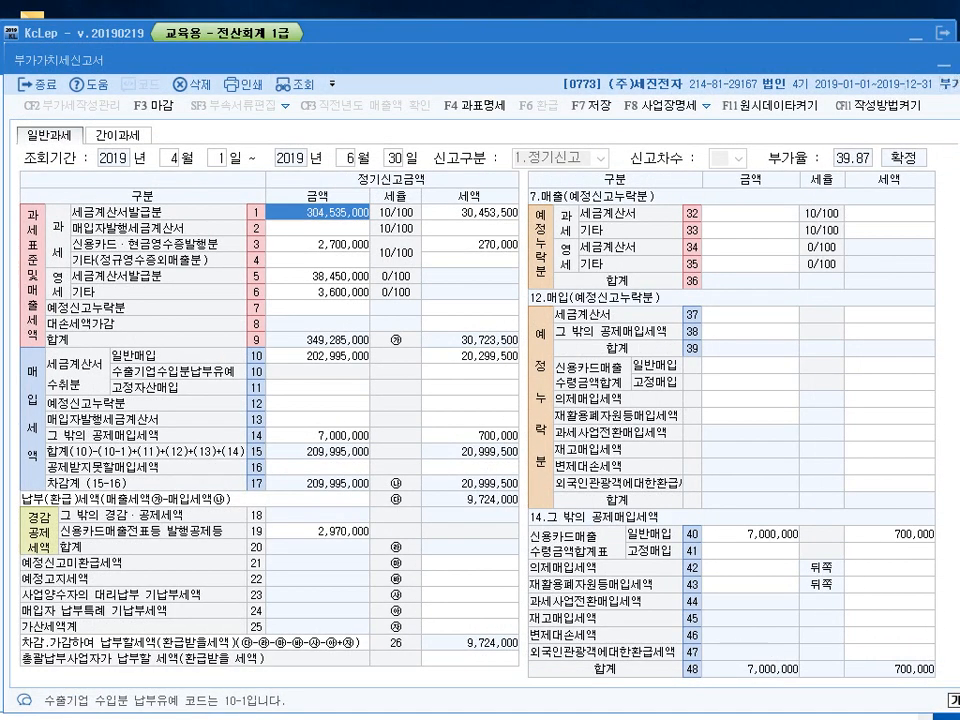
key(Escape)
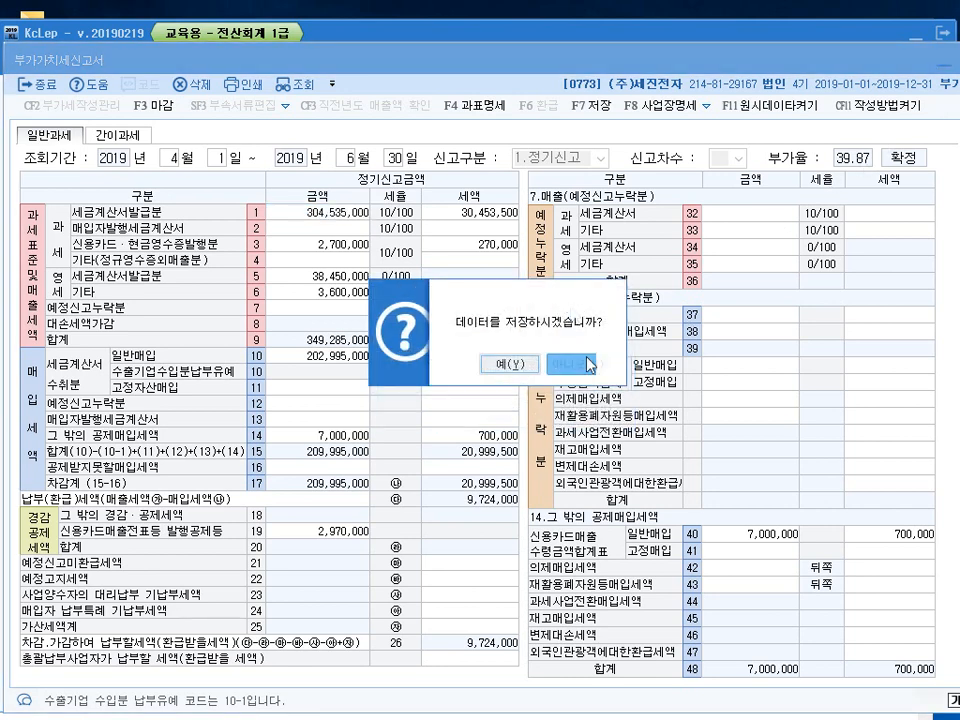
click(589, 366)
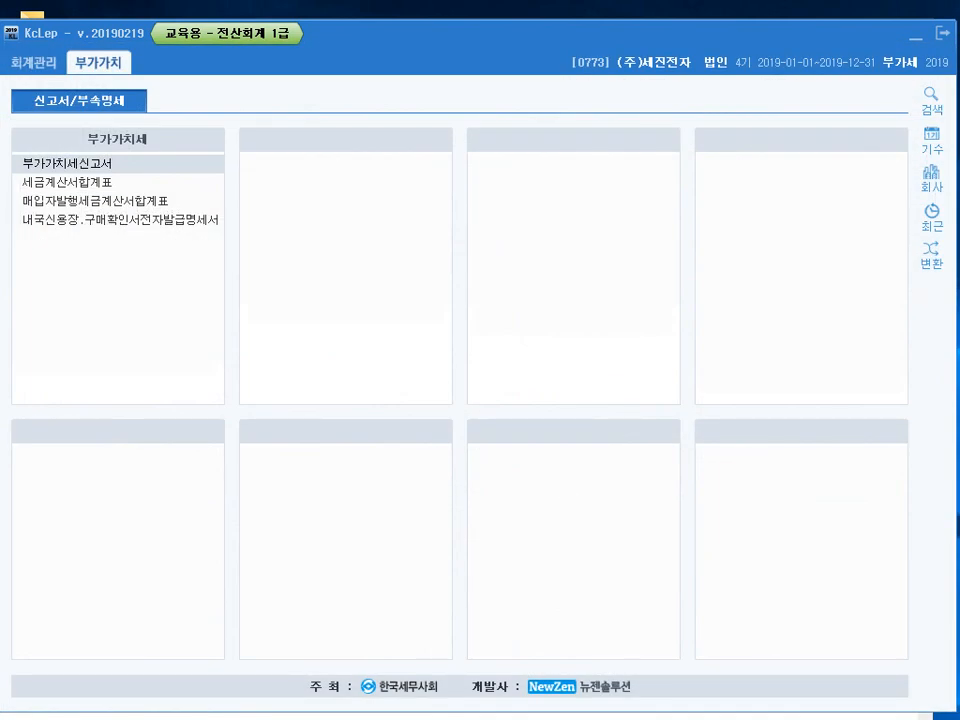
Read question 2 in the exam PDF, switch back to KcLep and open 재무상태표 for month 03.
key(alt+Tab)
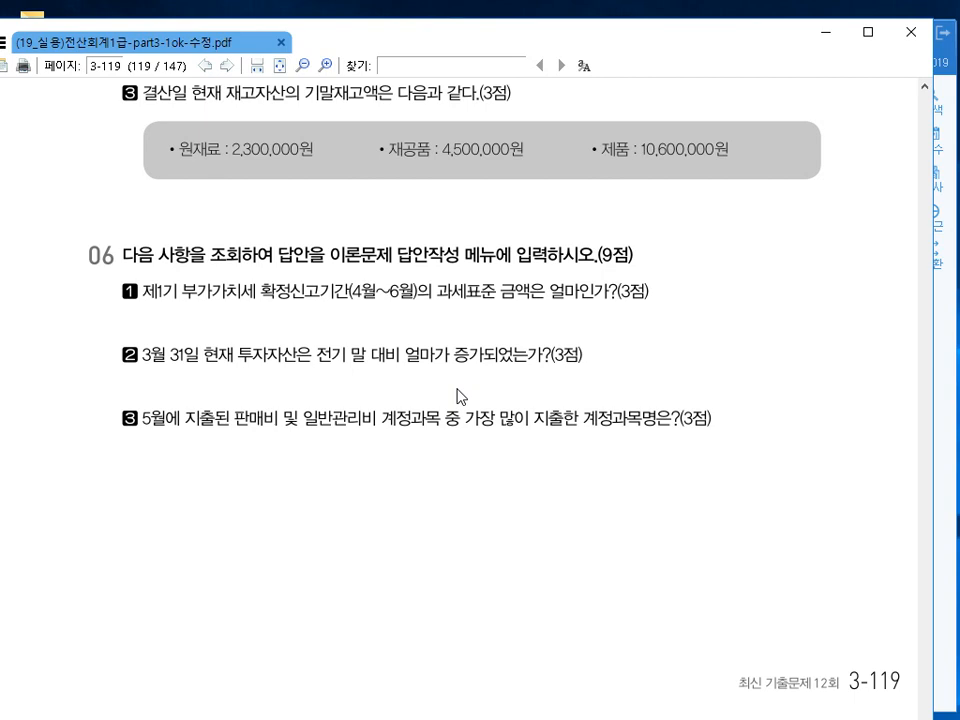
key(alt+Tab)
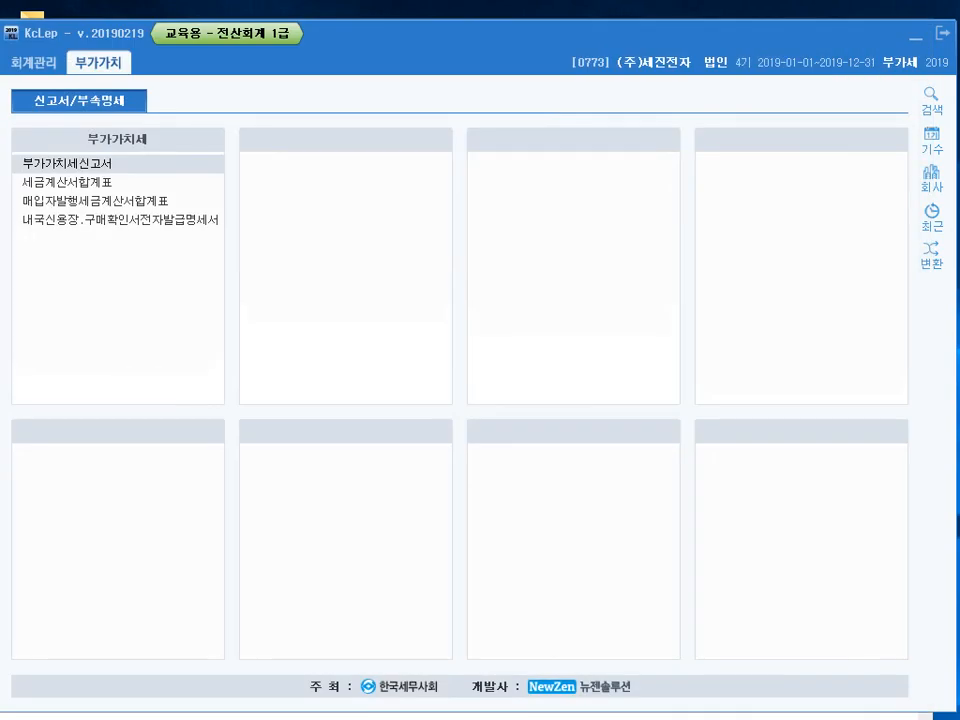
click(57, 67)
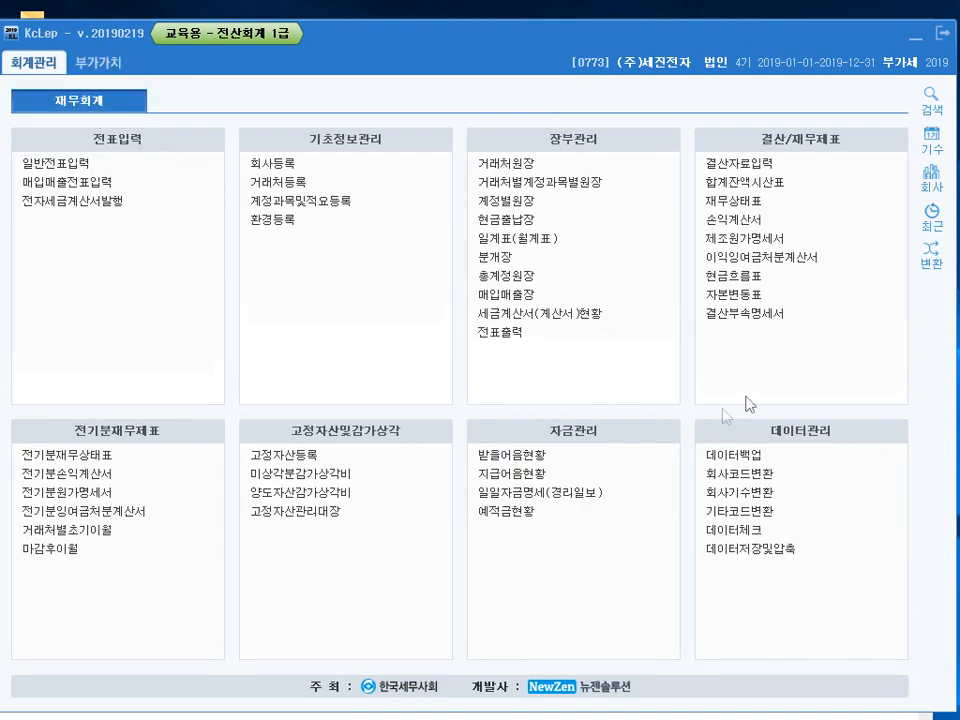
click(752, 221)
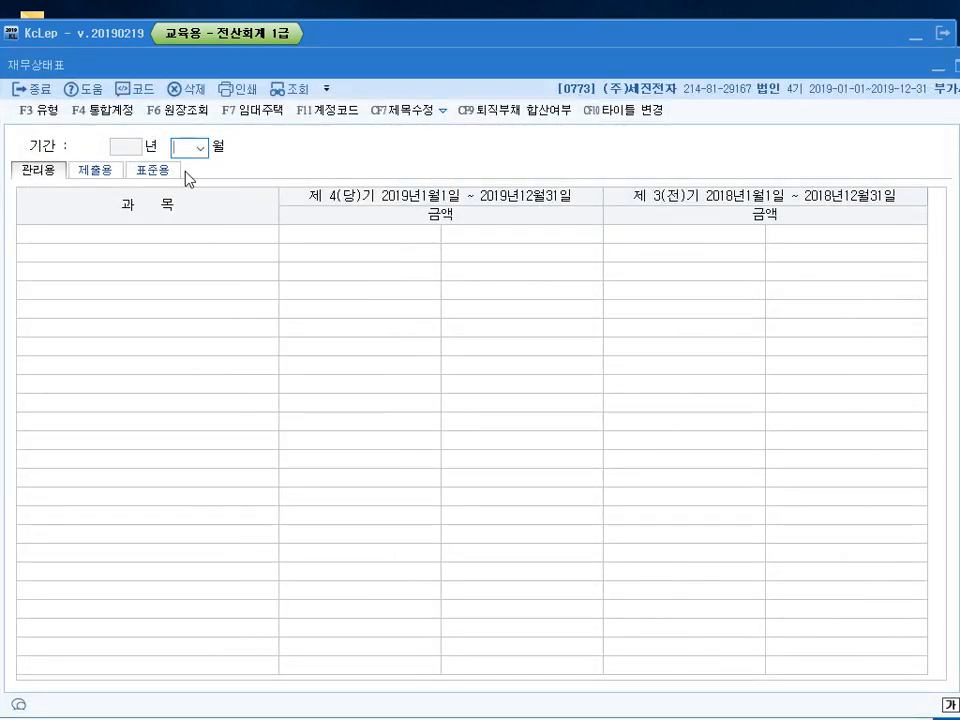
text(3)
key(Return)
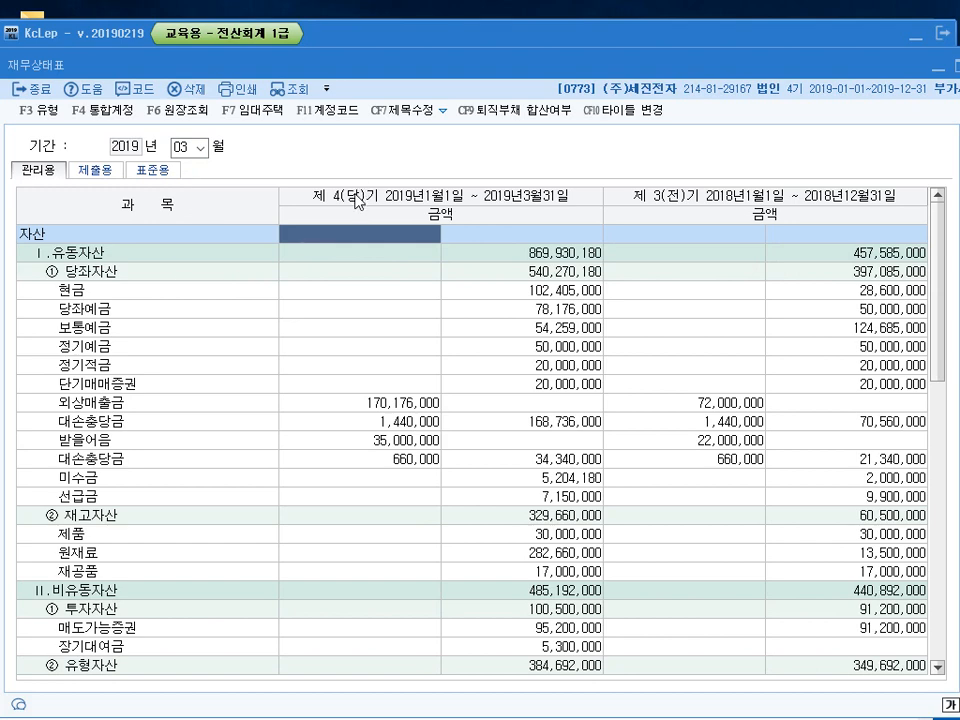
Compare the current-period and prior-period amounts of 투자자산 and close 재무상태표.
drag(517, 54, 511, 53)
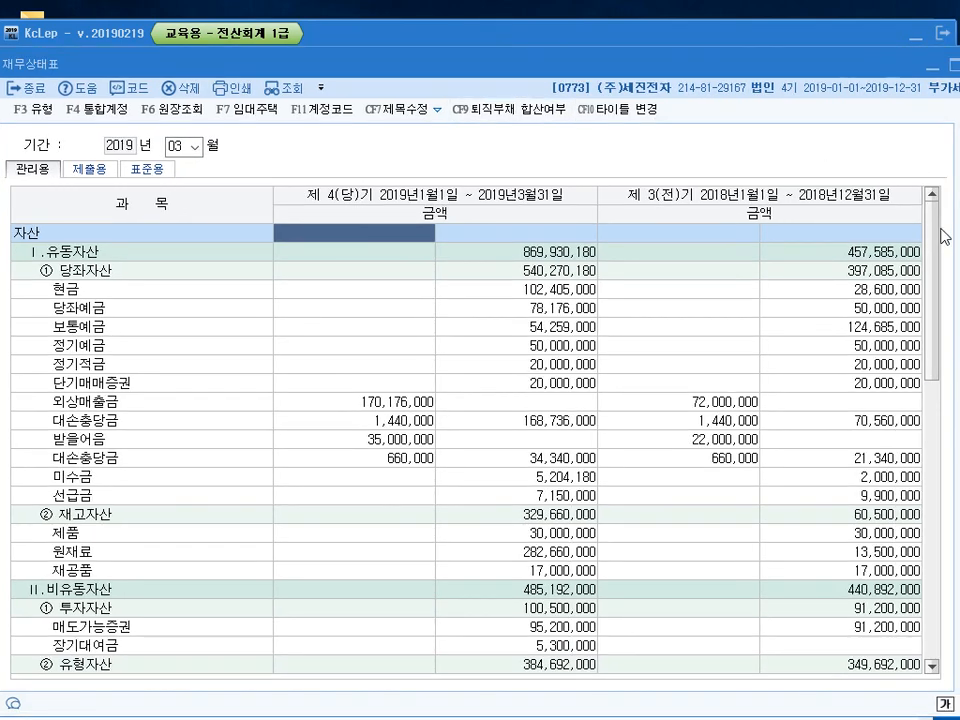
drag(936, 236, 932, 364)
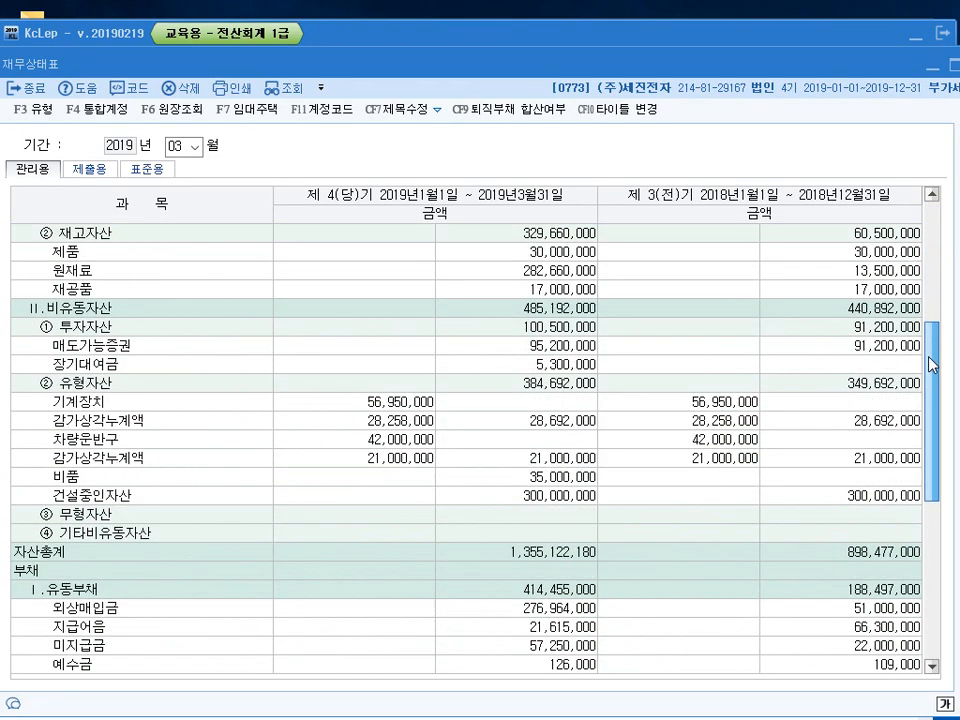
click(566, 327)
click(866, 333)
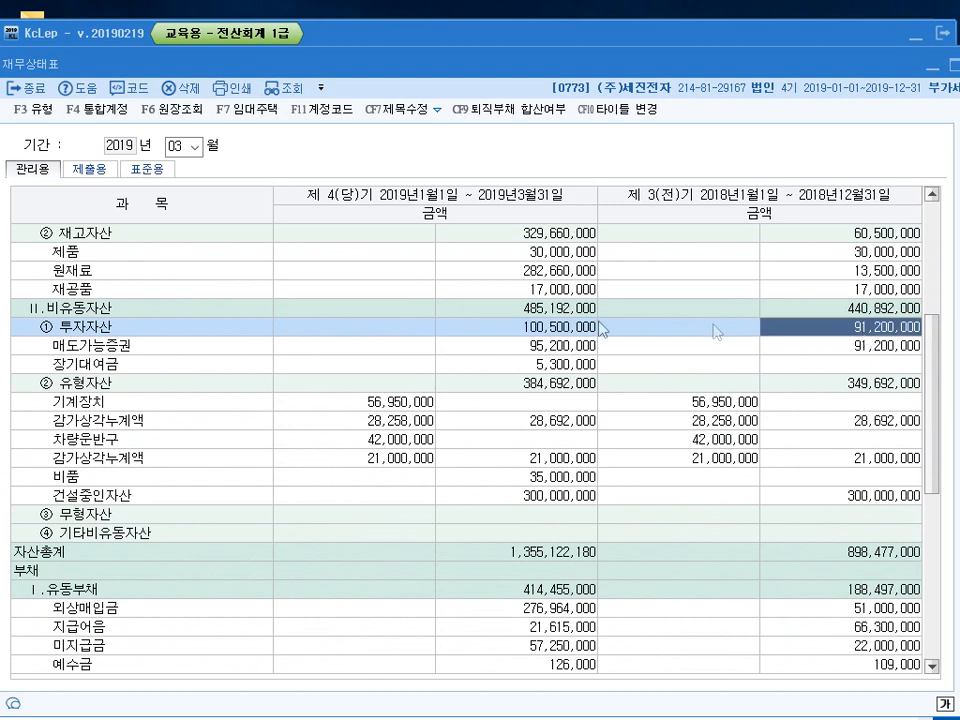
click(545, 333)
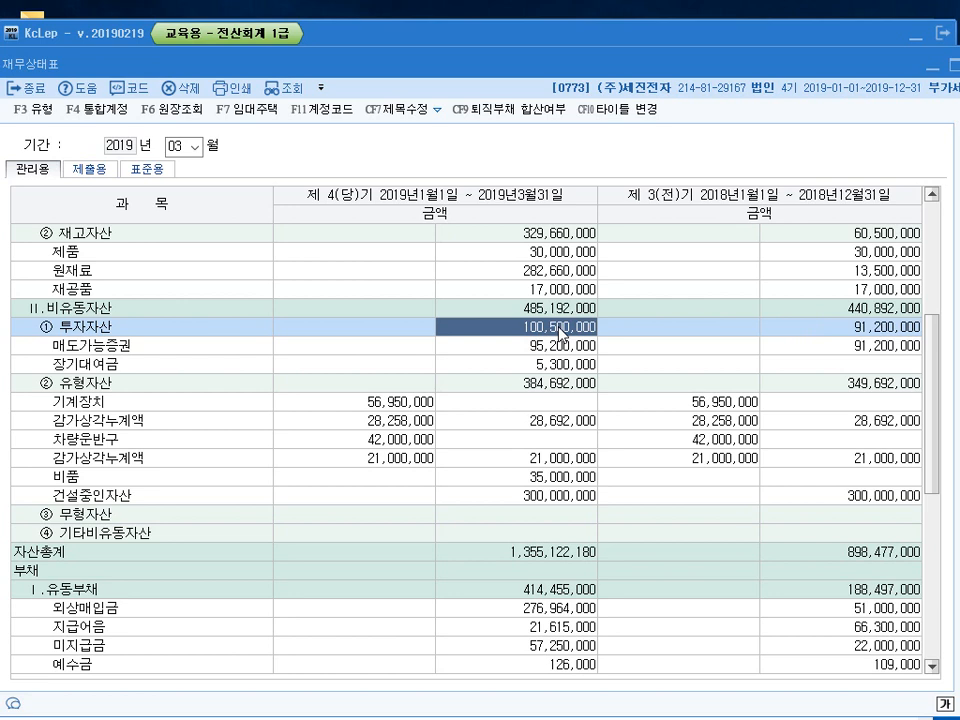
click(824, 334)
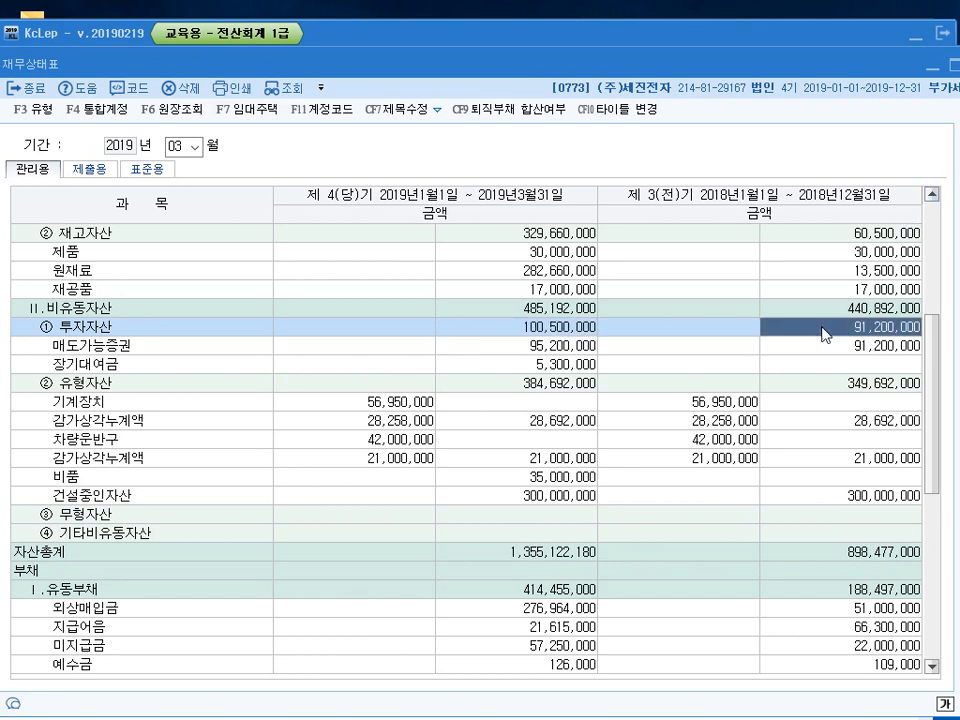
key(Escape)
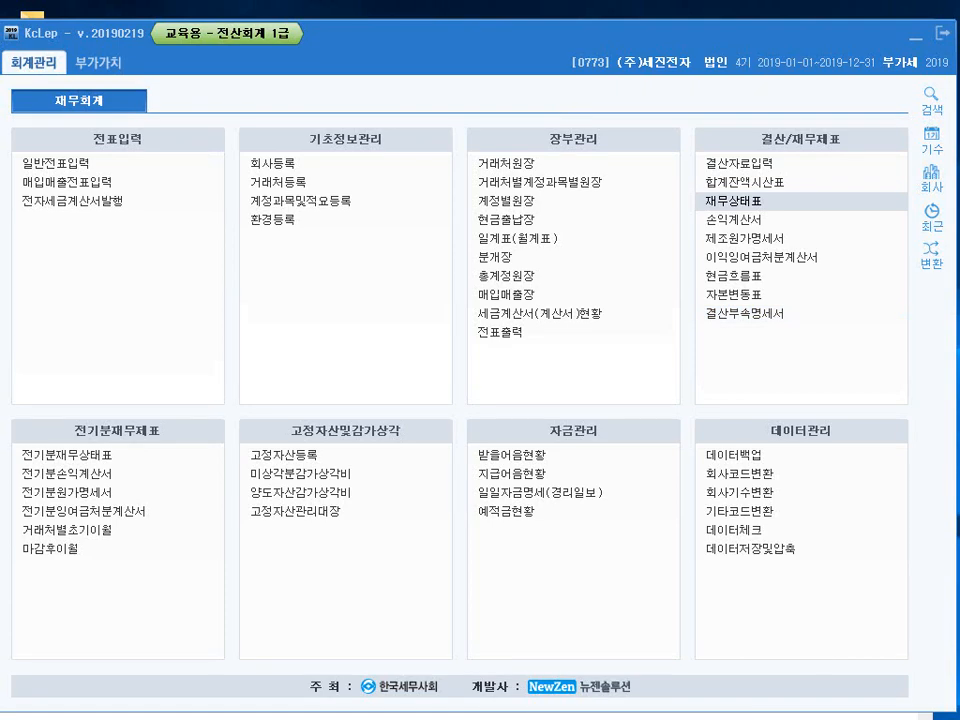
Read question 3 in the exam PDF, open 일계표(월계표) in KcLep and query the 월계표 for months 05 to 05.
key(alt+Tab)
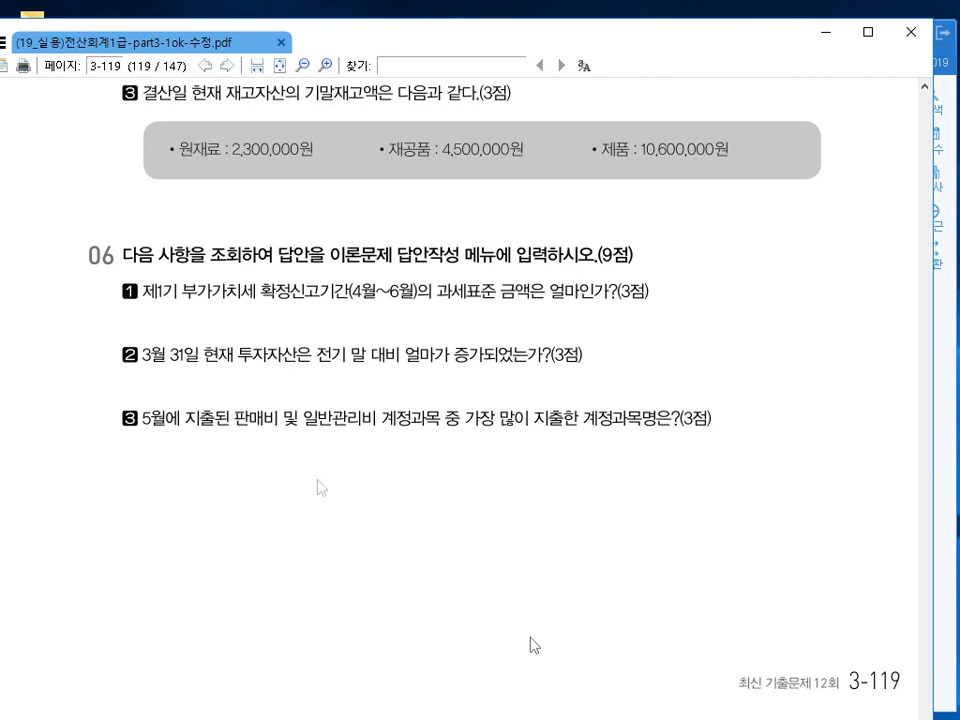
click(640, 718)
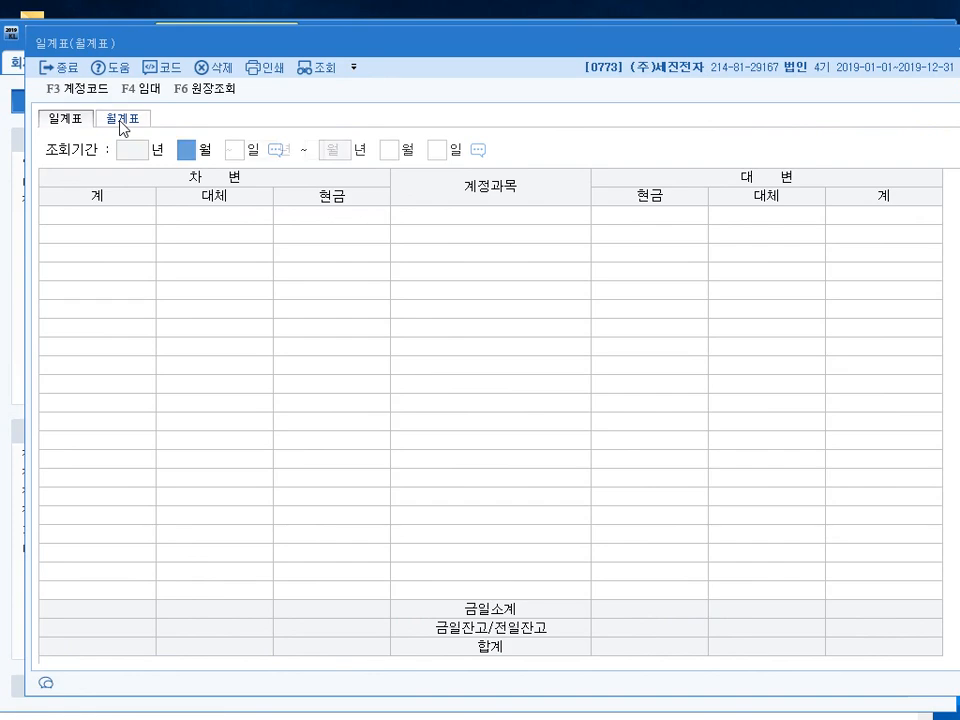
click(122, 118)
drag(446, 48, 439, 43)
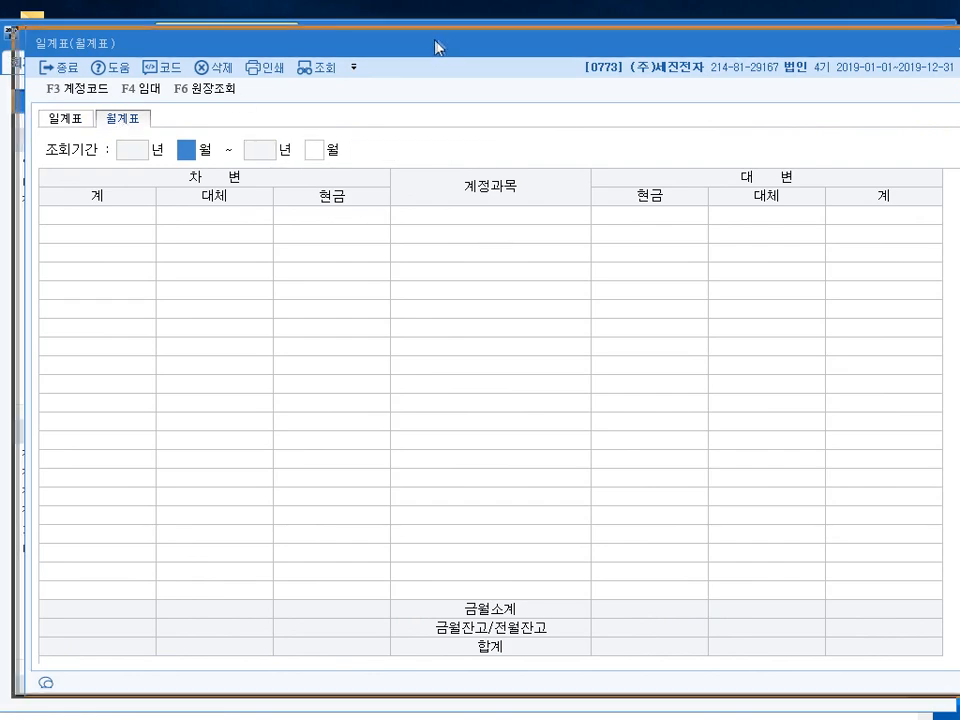
text(5)
key(Return)
text(5)
key(Return)
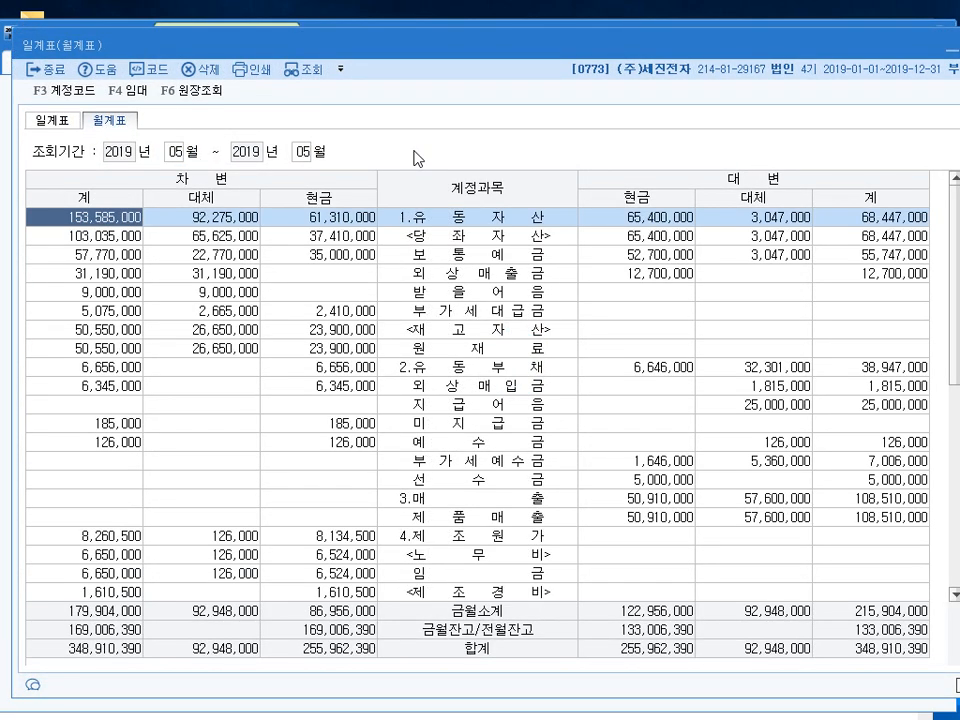
Examine the debit totals of the accounts under 판매비및일반관리비 from 급여 to 수수료비용 to find the largest expense.
scroll(583, 523, down, 6)
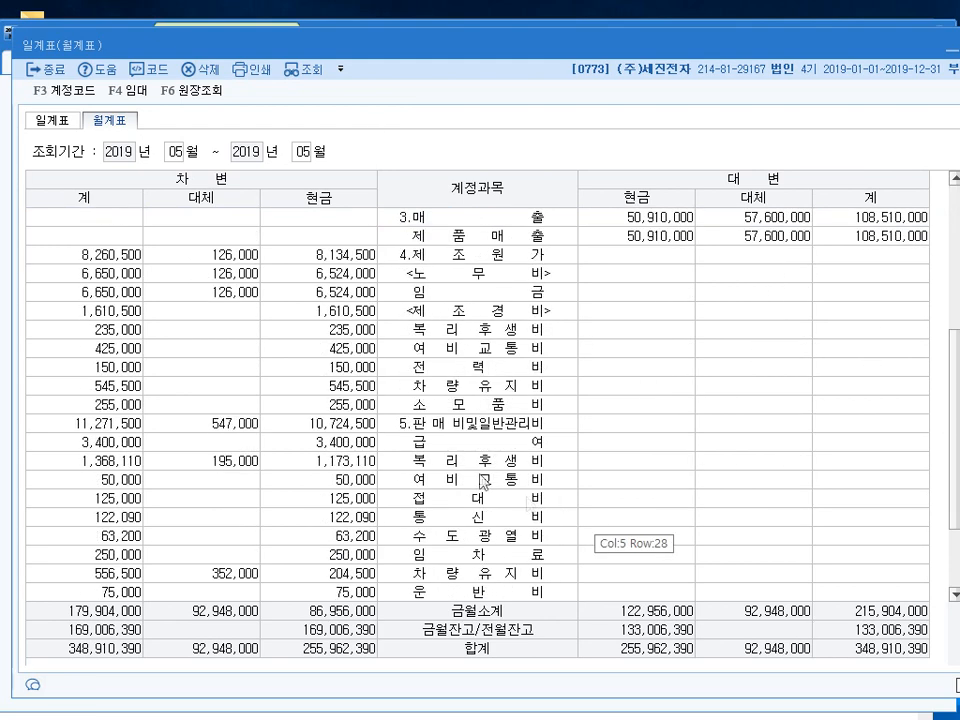
click(452, 426)
scroll(455, 440, down, 2)
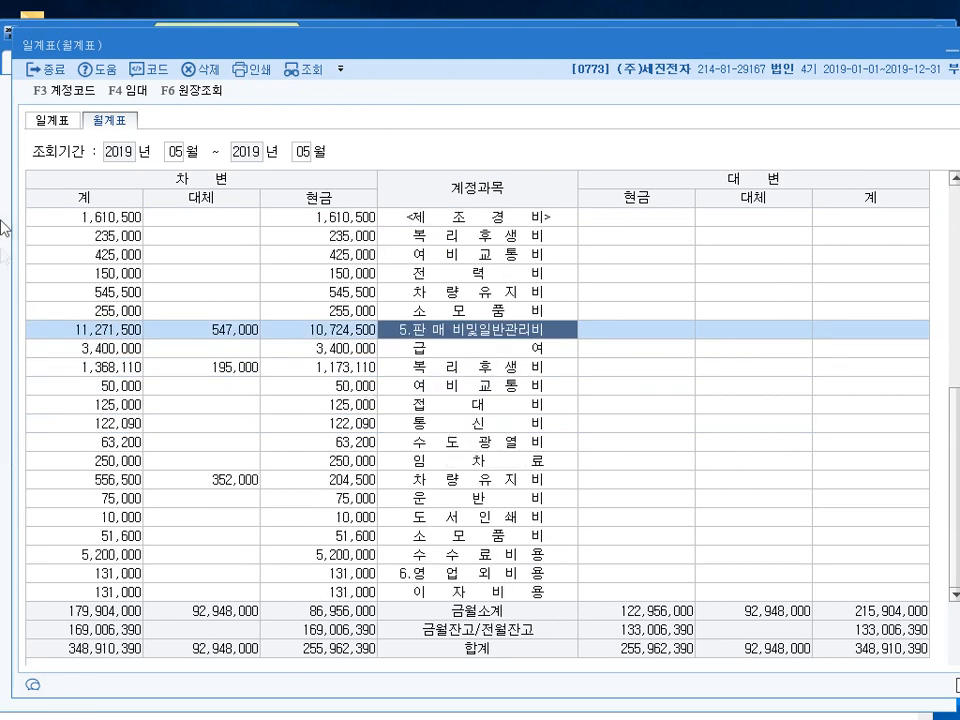
click(469, 349)
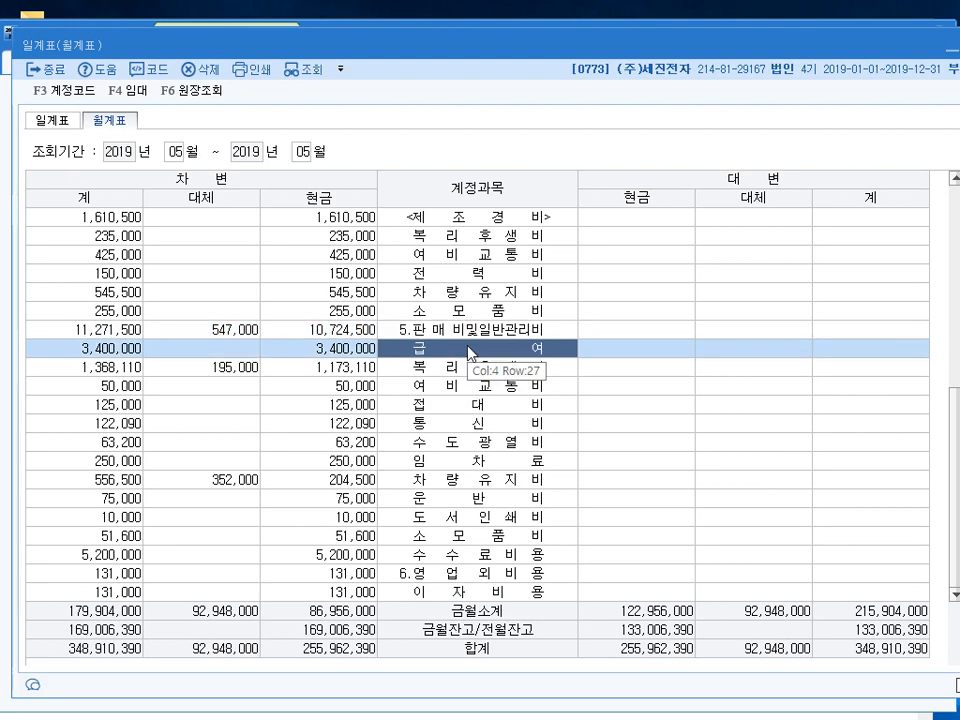
key(Left)
key(Left)
key(Left)
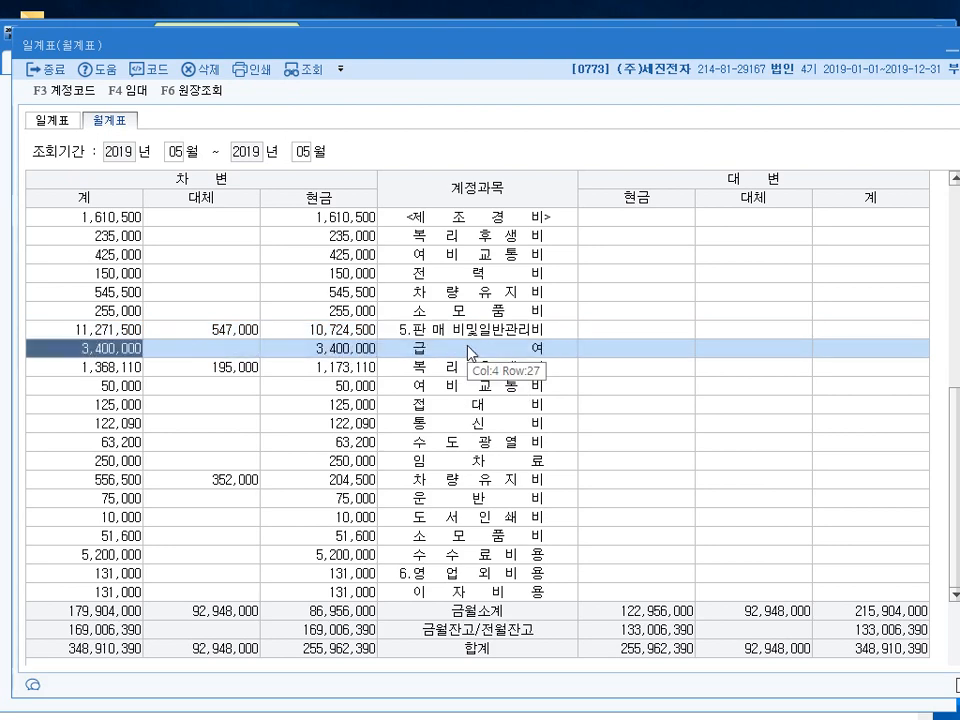
key(Down)
key(Down)
key(Down)
key(Down)
key(Down)
key(Down)
key(Down)
key(Down)
key(Down)
key(Down)
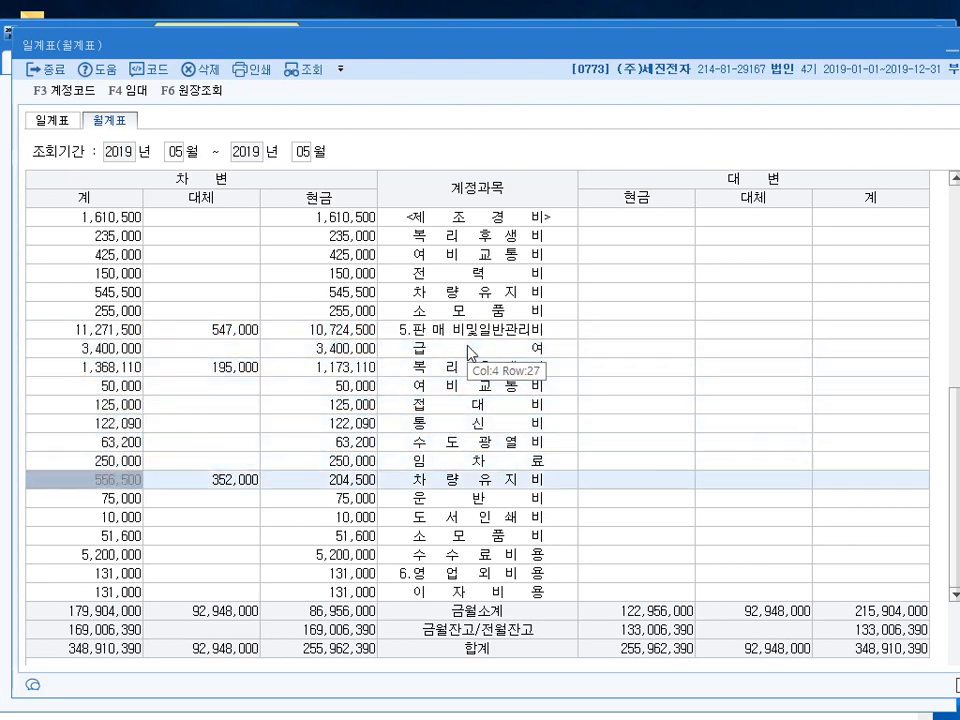
key(Down)
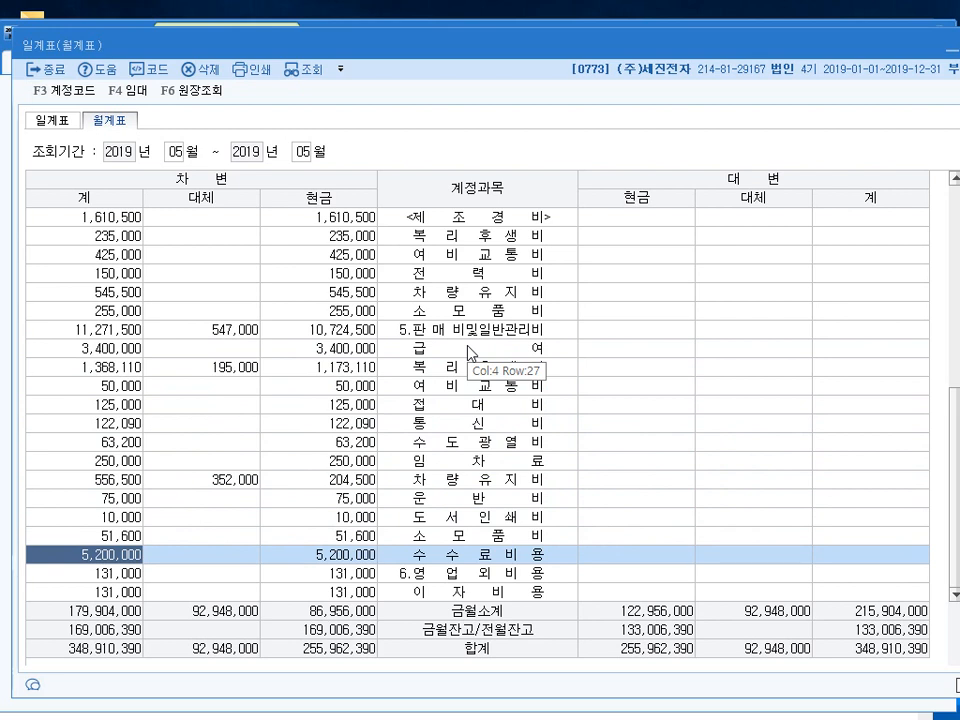
key(Right)
key(Right)
key(Right)
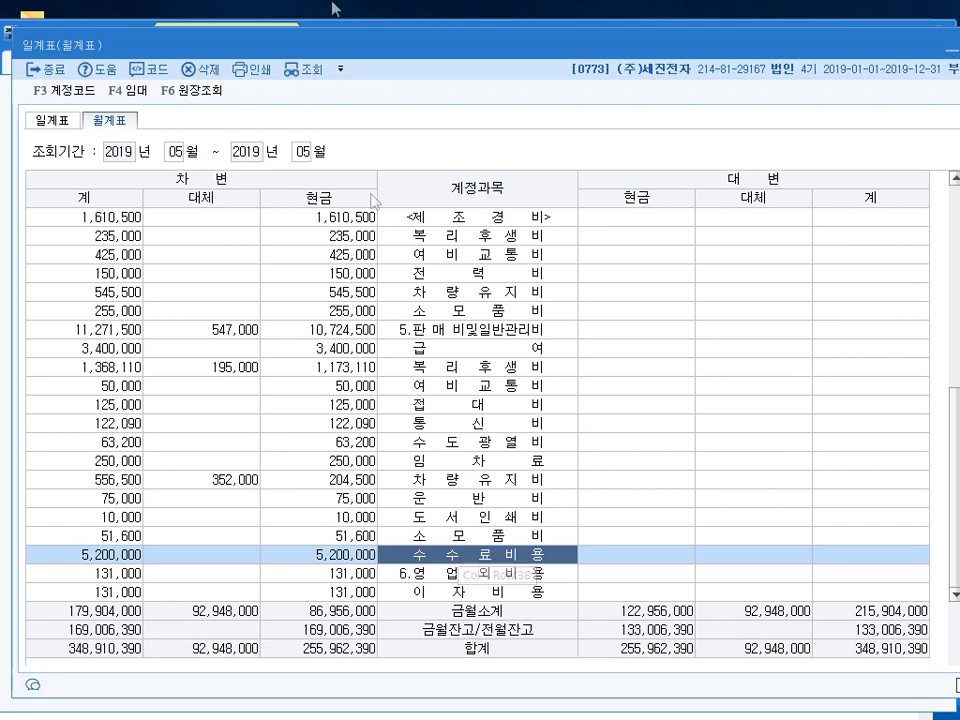
Show the account codes beside the account names in the 월계표 and close 일계표(월계표).
drag(195, 45, 196, 54)
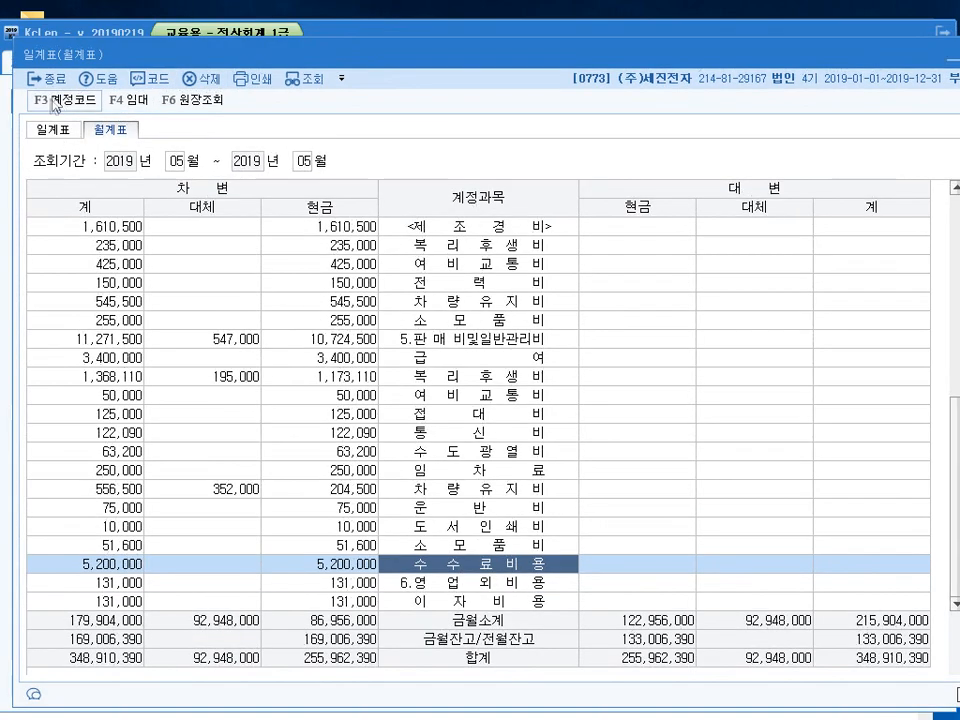
click(51, 102)
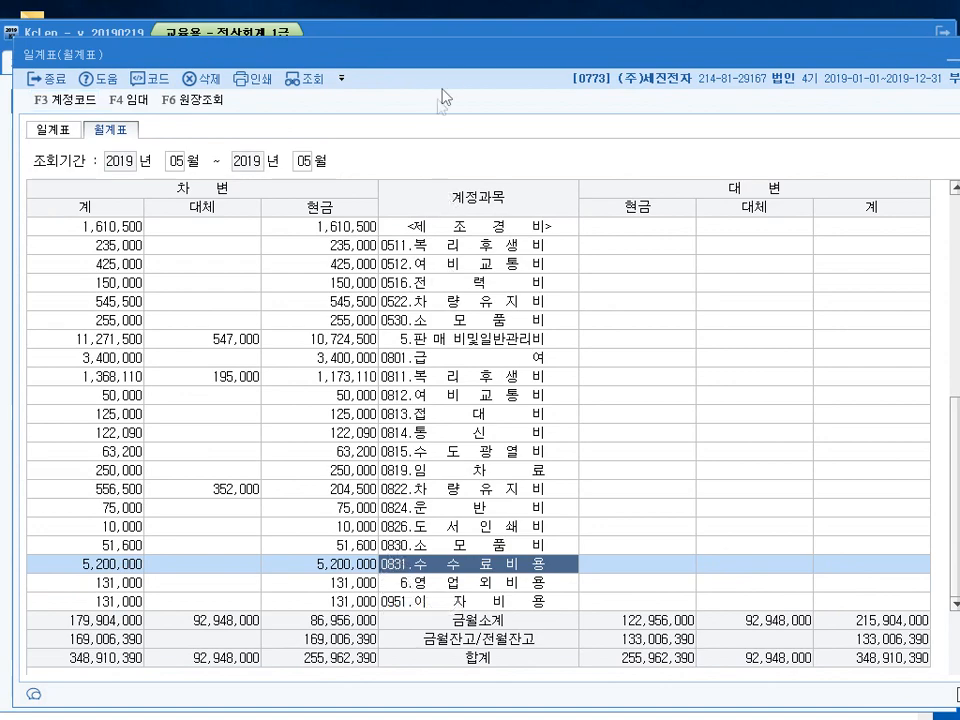
drag(446, 60, 438, 47)
click(958, 46)
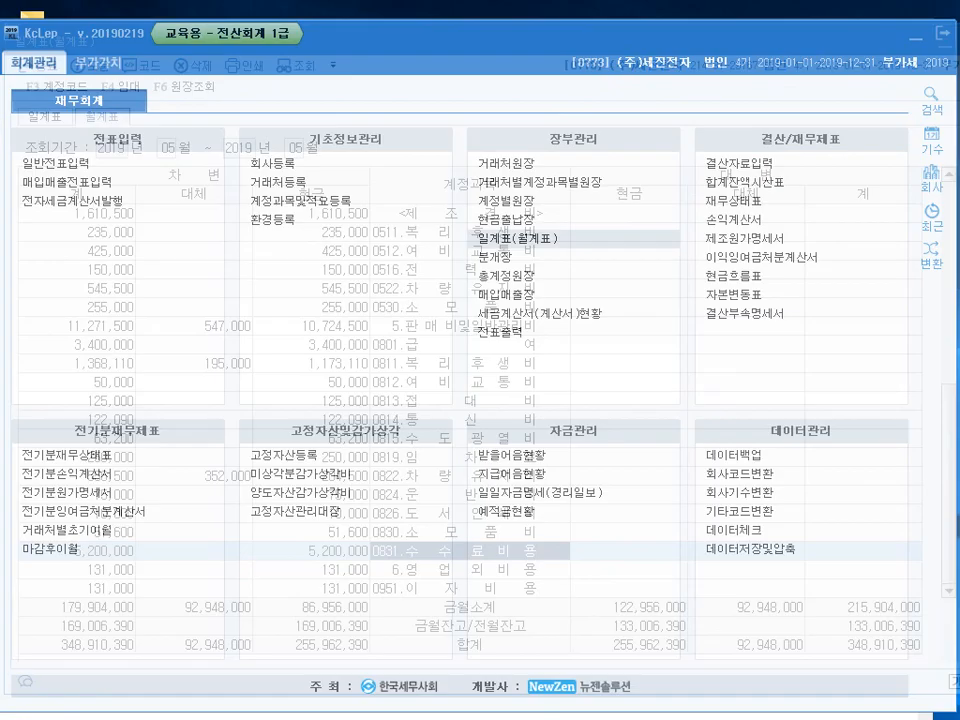